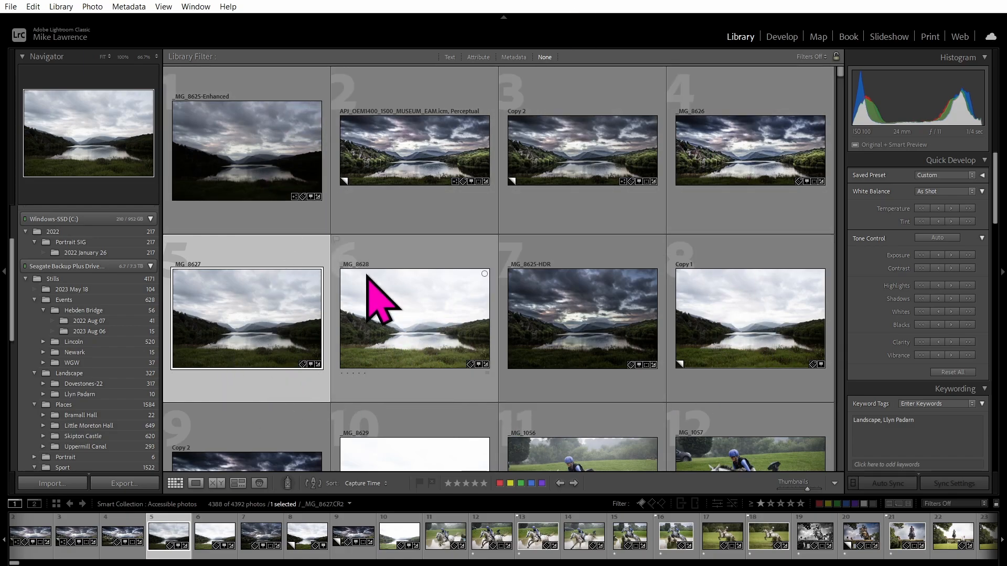
Hide the Library Filter bar with the backslash key so the grid thumbnails sit higher.
{"action": "mouse_move", "coordinate": [367, 276]}
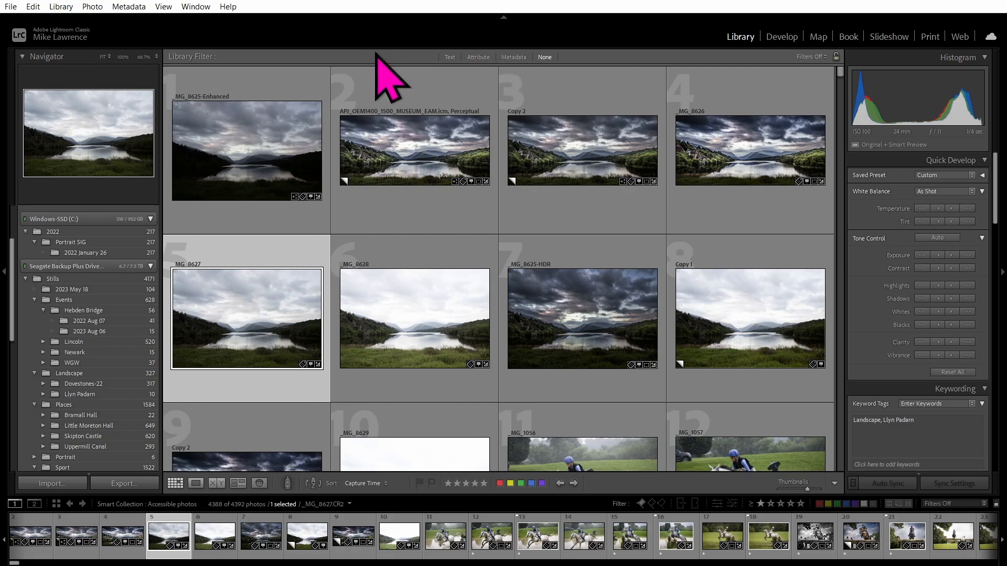
{"action": "key", "text": "backslash"}
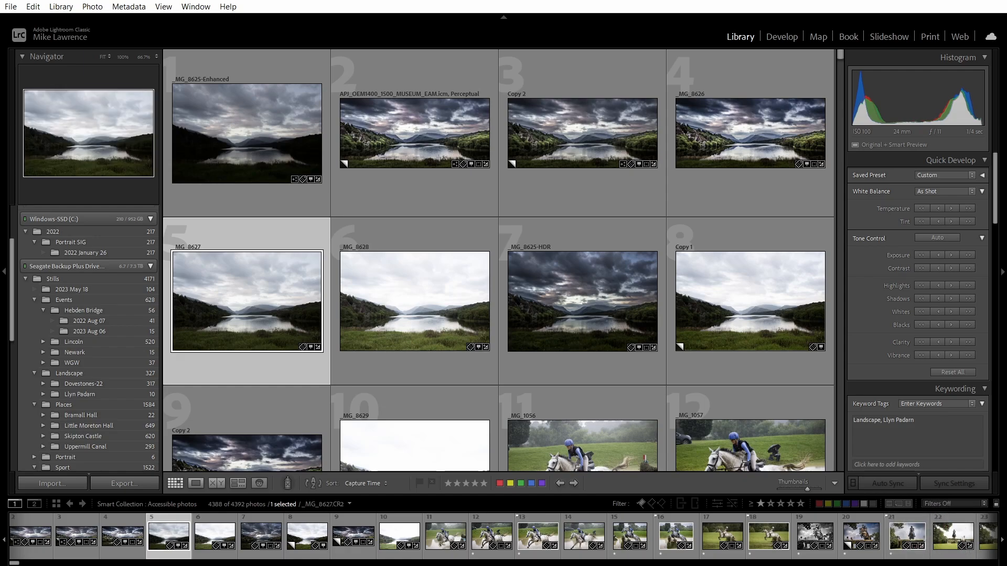
{"action": "left_click", "coordinate": [196, 483]}
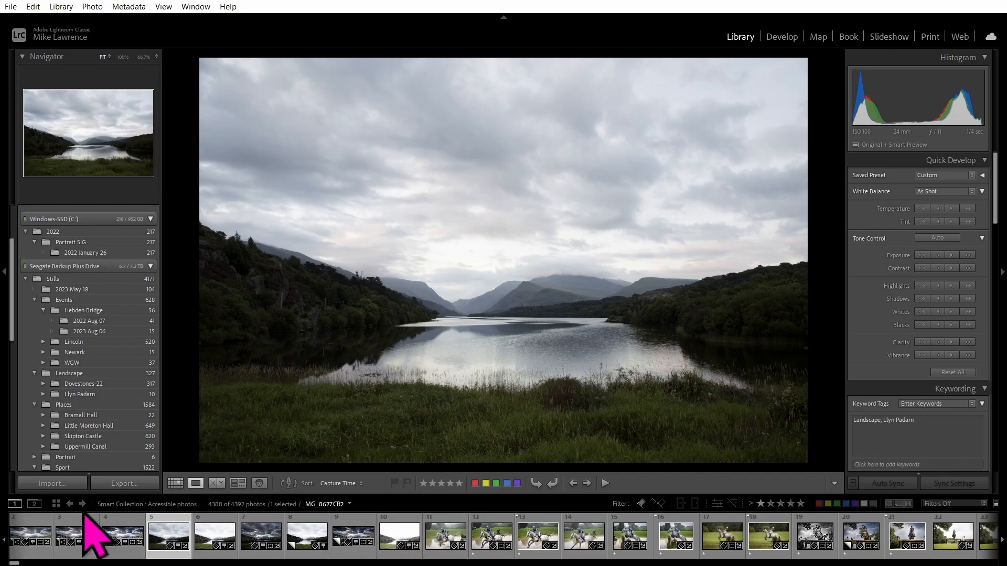
{"action": "key", "text": "g"}
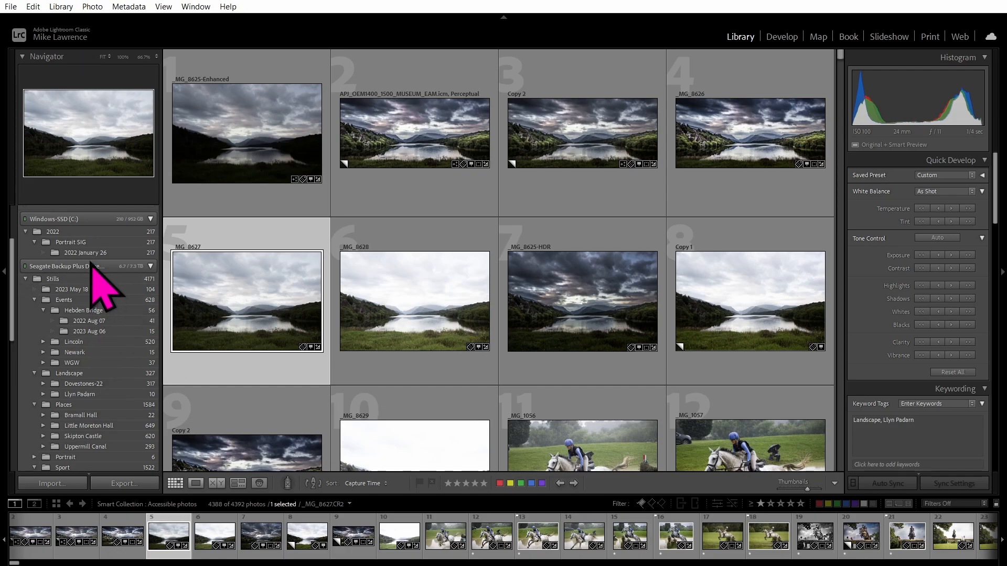
Show All Photographs from the Catalog panel, 4388 photos in the grid.
{"action": "scroll", "coordinate": [96, 283], "scroll_direction": "down", "scroll_amount": 2}
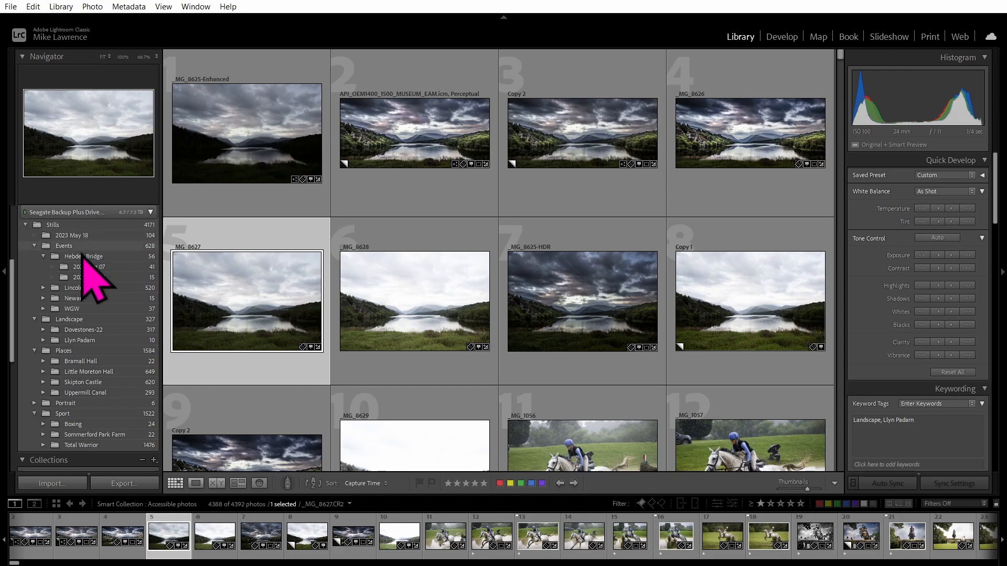
{"action": "scroll", "coordinate": [73, 362], "scroll_direction": "up", "scroll_amount": 5}
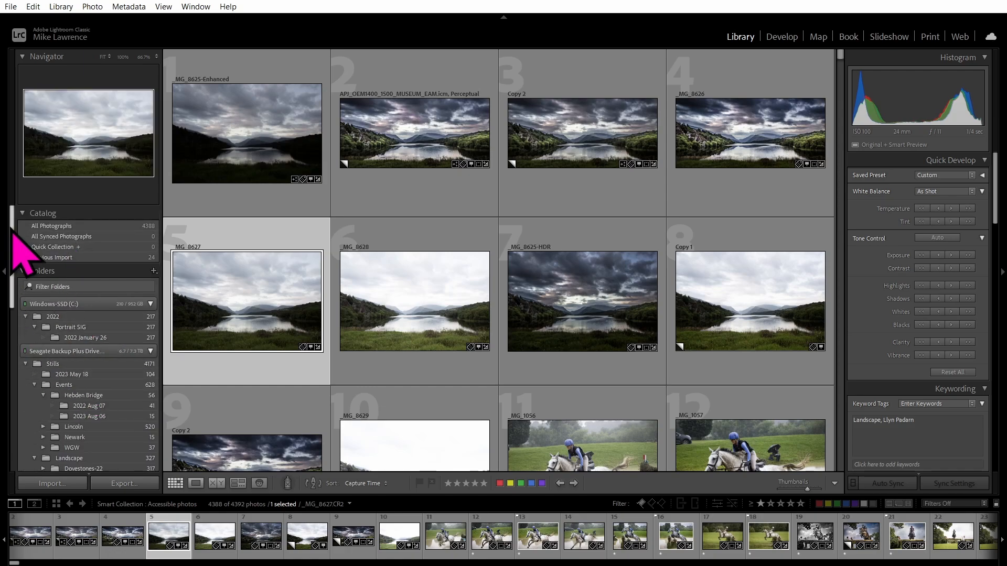
{"action": "left_click", "coordinate": [90, 227]}
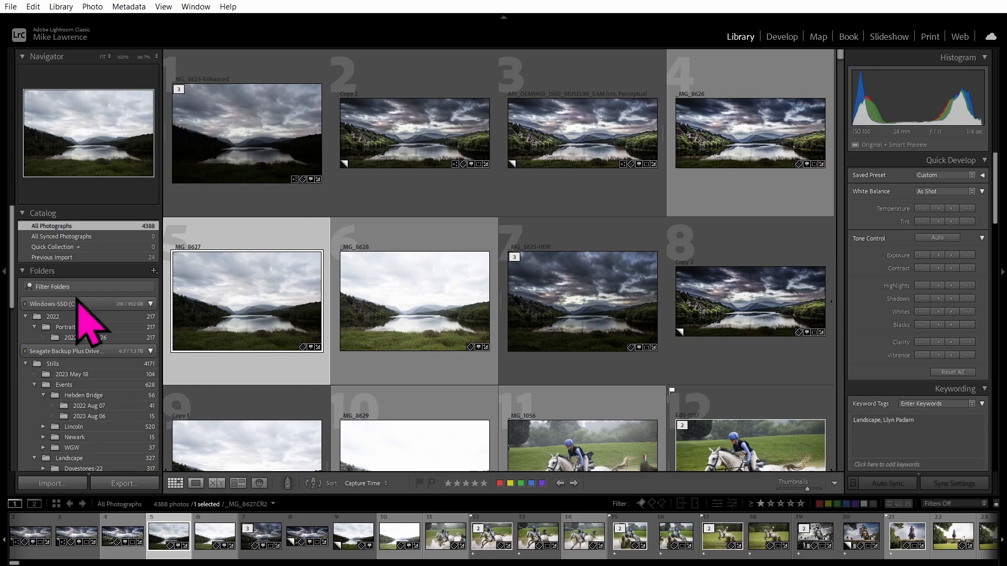
Collapse the Collections panel in the left sidebar.
{"action": "scroll", "coordinate": [79, 309], "scroll_direction": "down", "scroll_amount": 1}
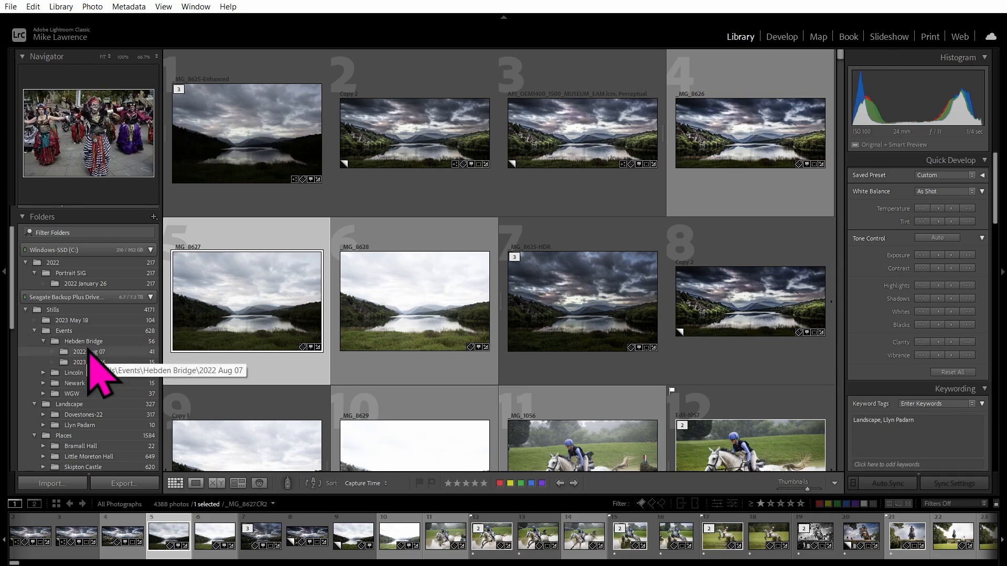
{"action": "scroll", "coordinate": [70, 341], "scroll_direction": "down", "scroll_amount": 10}
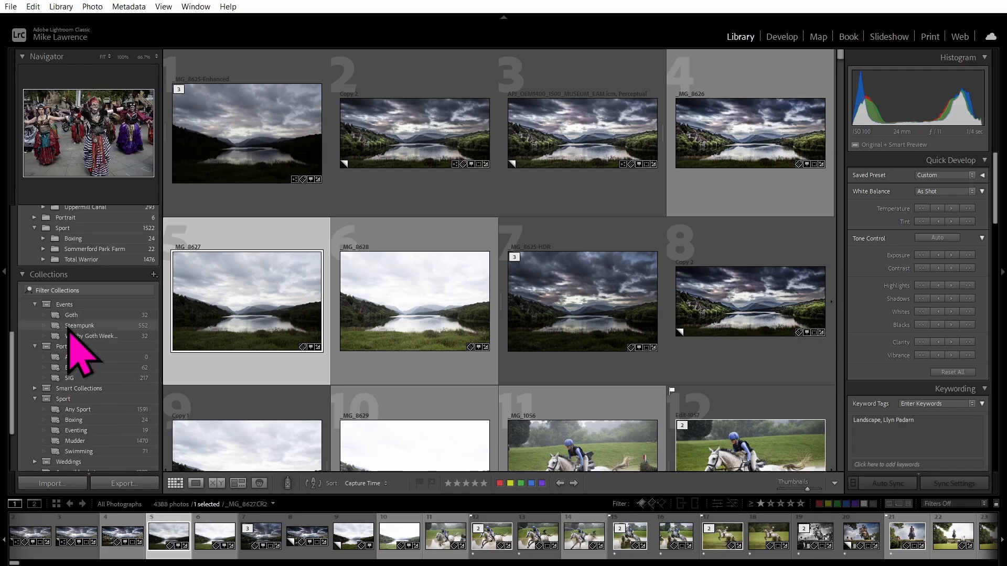
{"action": "scroll", "coordinate": [73, 349], "scroll_direction": "up", "scroll_amount": 3}
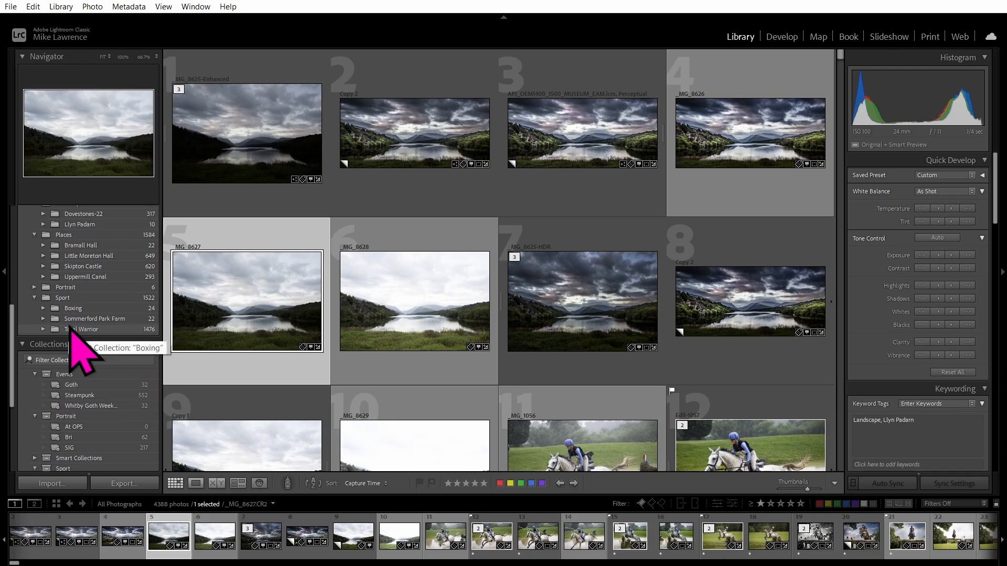
{"action": "left_click", "coordinate": [22, 345]}
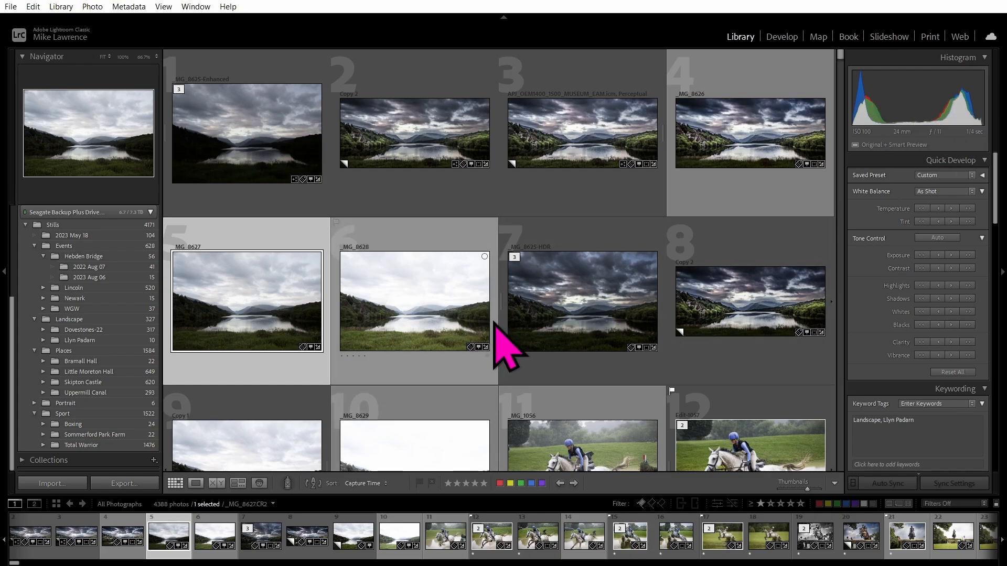
Select the pale misty lake photo _MG_8629 as the only photo in the grid.
{"action": "scroll", "coordinate": [496, 336], "scroll_direction": "down", "scroll_amount": 3}
{"action": "left_click", "coordinate": [414, 170]}
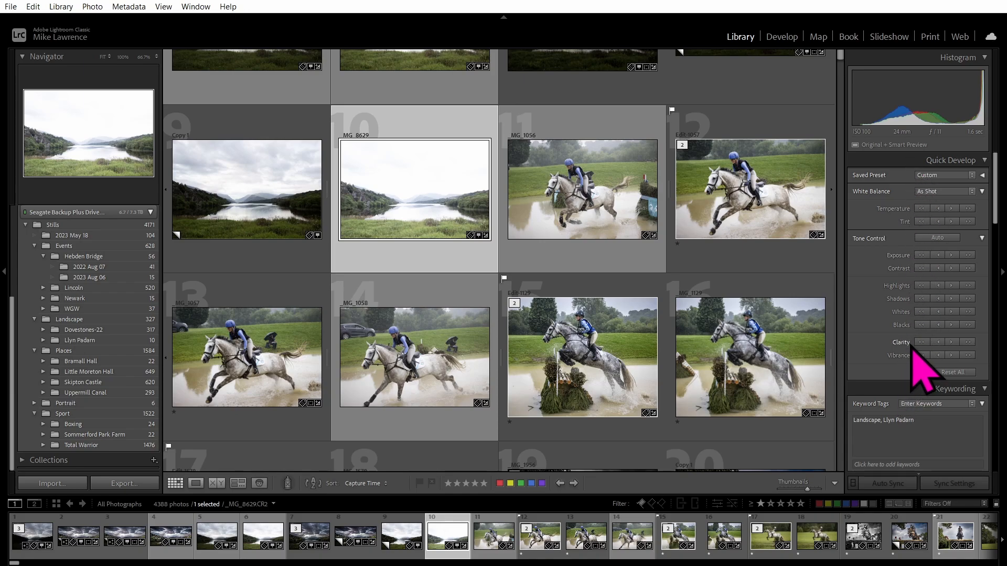
Scroll the right panel past Quick Develop to show _MG_8629's Keywording, Keyword Set and Metadata panels.
{"action": "scroll", "coordinate": [910, 357], "scroll_direction": "down", "scroll_amount": 2}
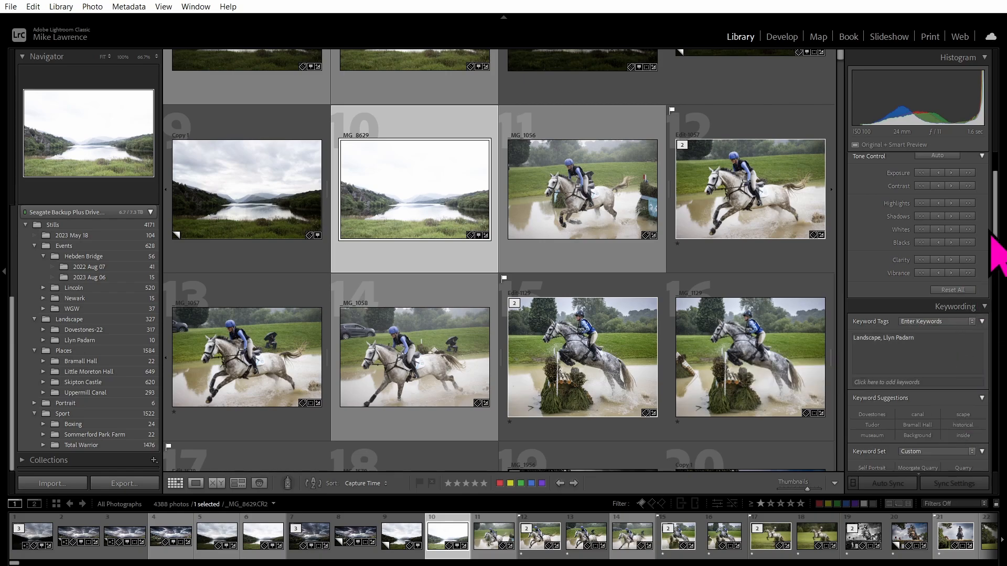
{"action": "left_click_drag", "start_coordinate": [999, 251], "coordinate": [997, 493]}
{"action": "left_click_drag", "start_coordinate": [996, 455], "coordinate": [1006, 252]}
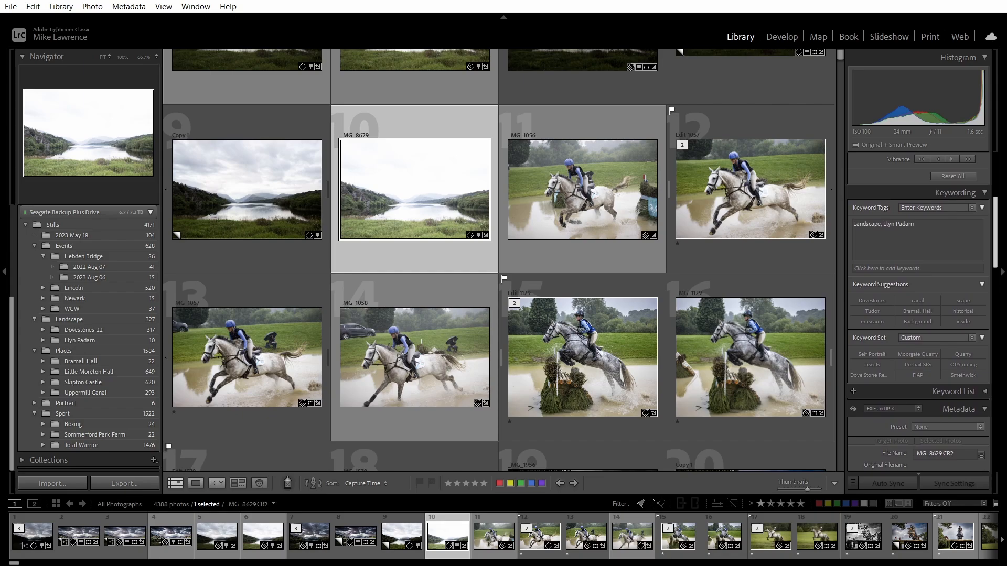
{"action": "left_click_drag", "start_coordinate": [1006, 252], "coordinate": [1006, 252]}
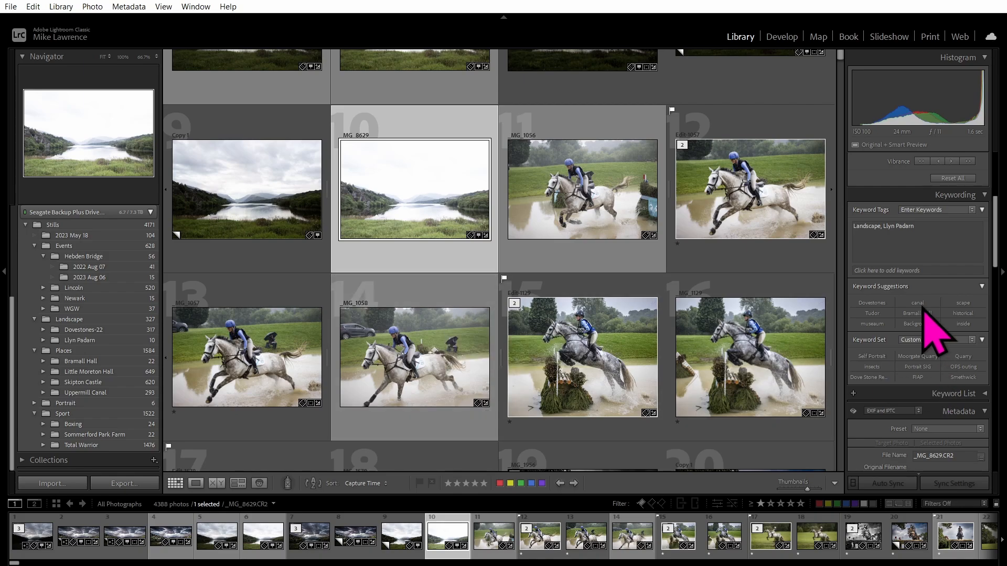
{"action": "scroll", "coordinate": [924, 315], "scroll_direction": "down", "scroll_amount": 5}
{"action": "scroll", "coordinate": [923, 315], "scroll_direction": "up", "scroll_amount": 5}
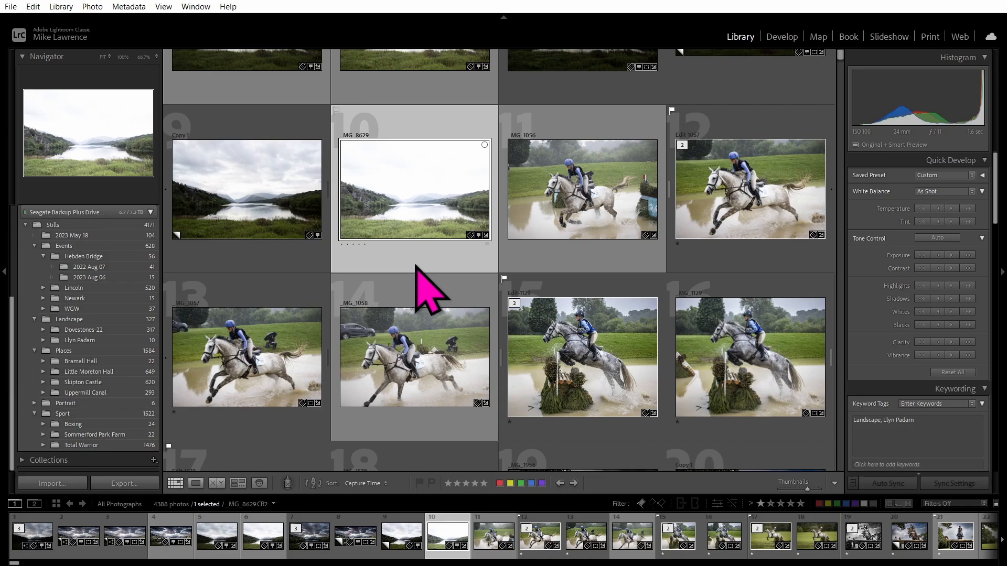
{"action": "scroll", "coordinate": [417, 267], "scroll_direction": "up", "scroll_amount": 5}
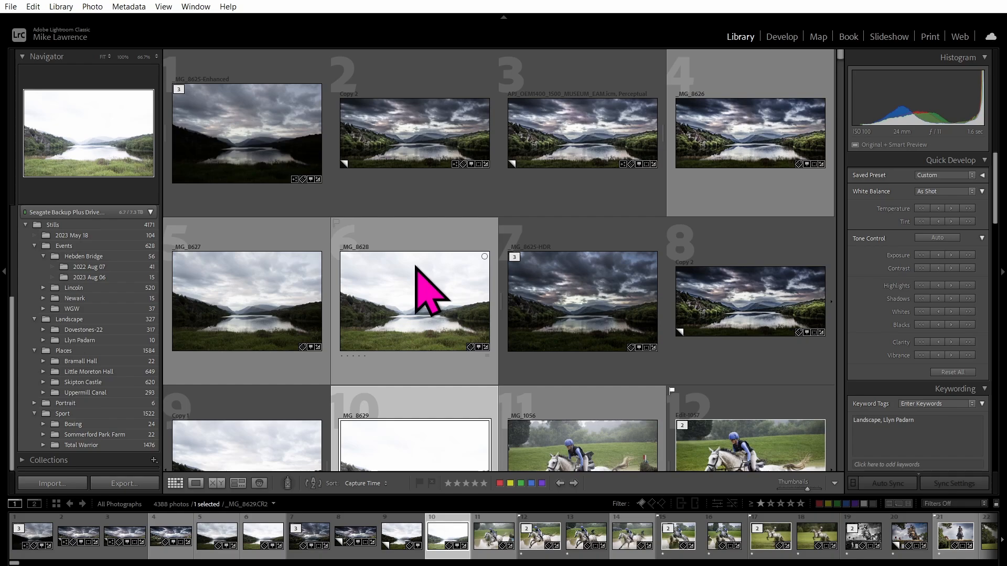
{"action": "mouse_move", "coordinate": [579, 149]}
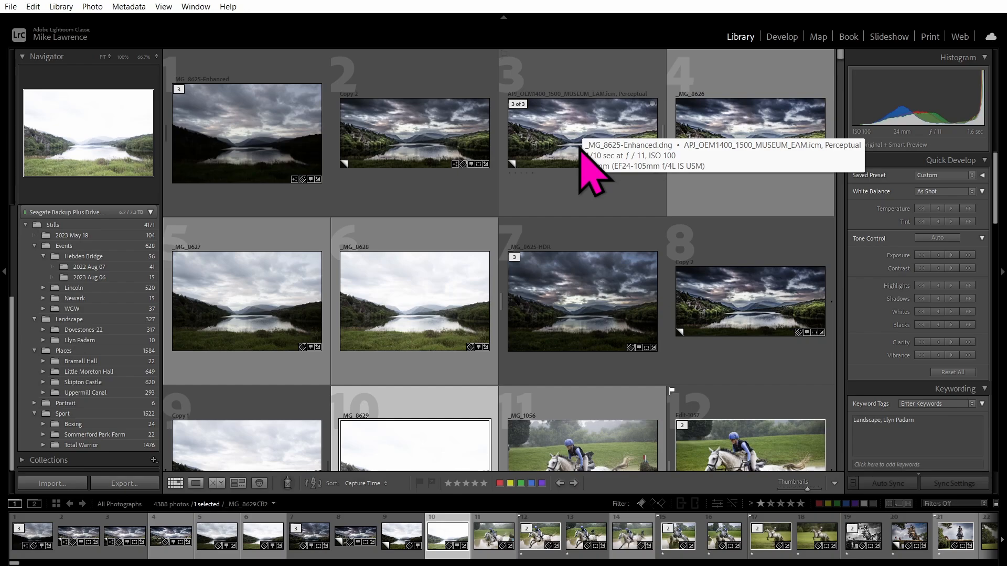
{"action": "key", "text": "ctrl+comma"}
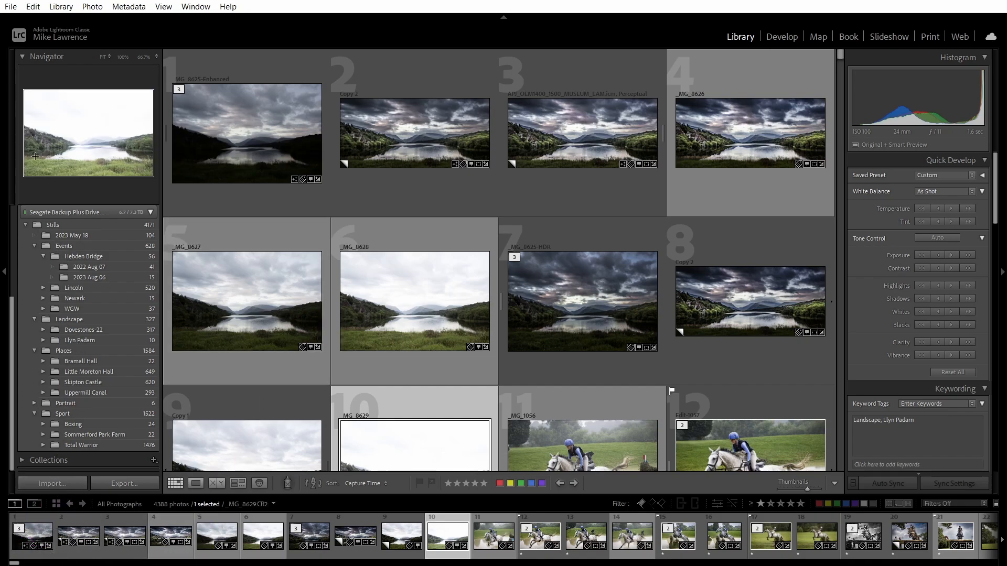
Open the Import window listing 67 CR3 photos from the EOS_DIGITAL card, copying to Windows-SSD (C:).
{"action": "left_click", "coordinate": [33, 6]}
{"action": "mouse_move", "coordinate": [11, 6]}
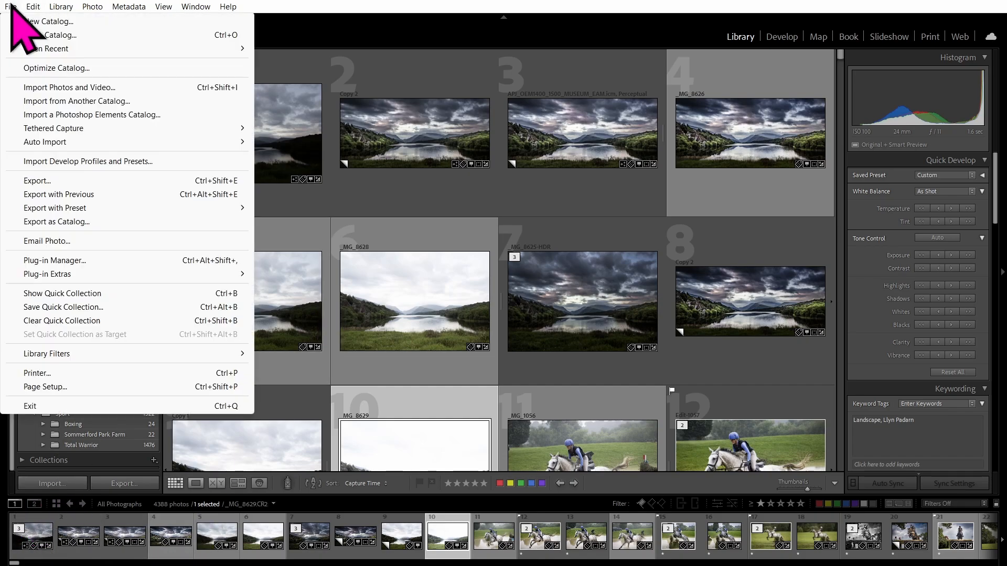
{"action": "left_click", "coordinate": [52, 483]}
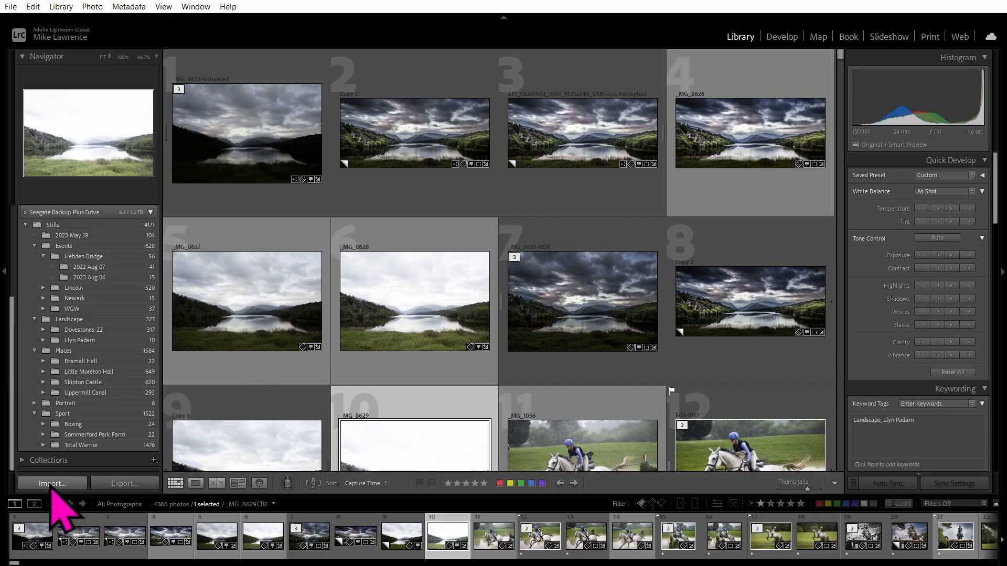
{"action": "left_click", "coordinate": [51, 483]}
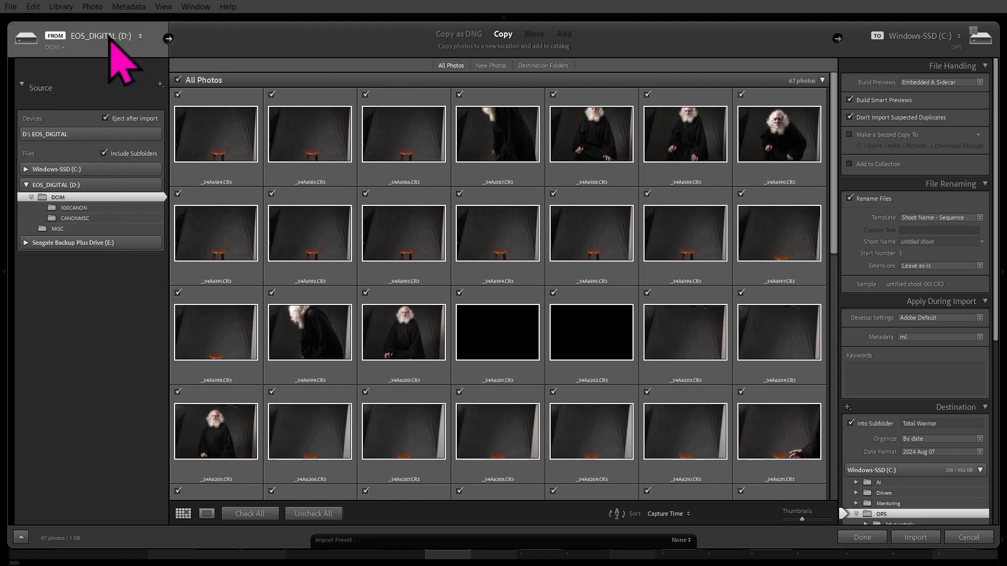
{"action": "left_click", "coordinate": [116, 37]}
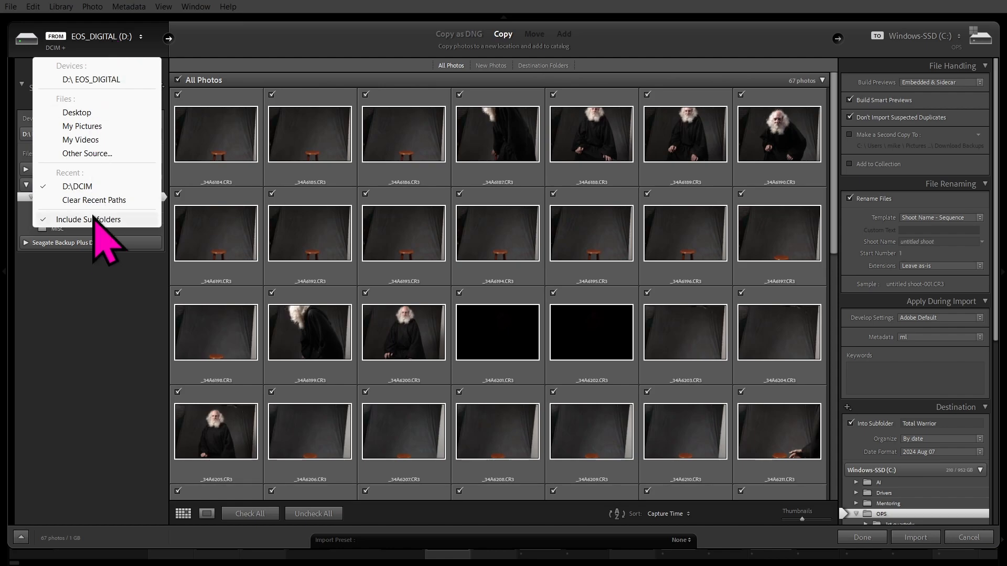
Close the FROM source choices so the card's DCIM folder tree shows in the Source panel.
{"action": "left_click", "coordinate": [103, 39]}
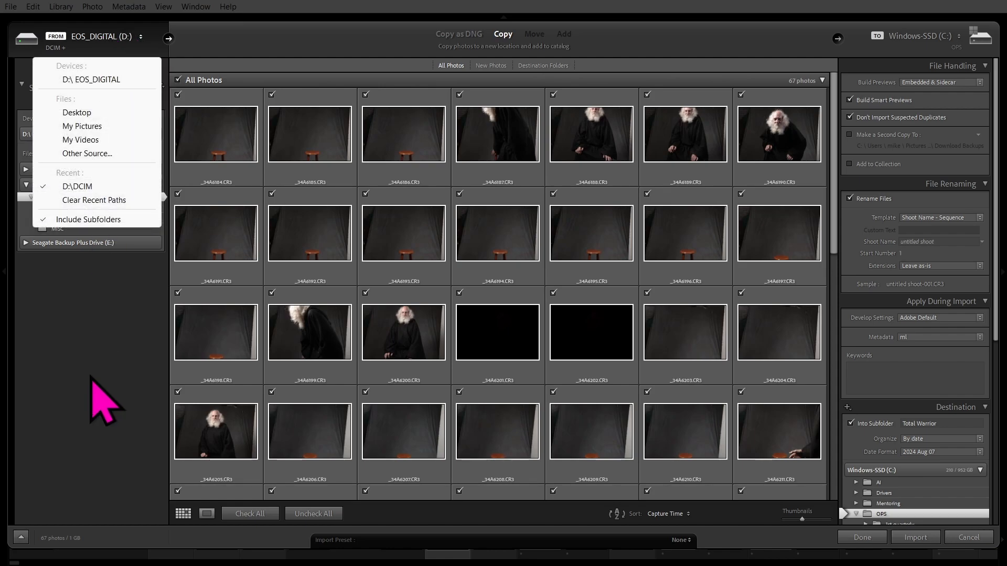
{"action": "left_click", "coordinate": [90, 376]}
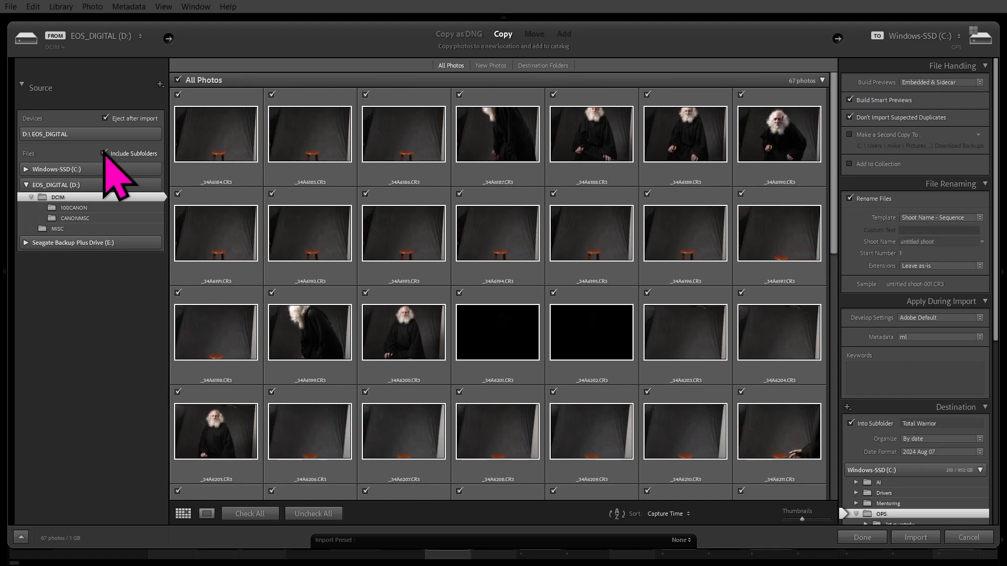
{"action": "left_click", "coordinate": [104, 153]}
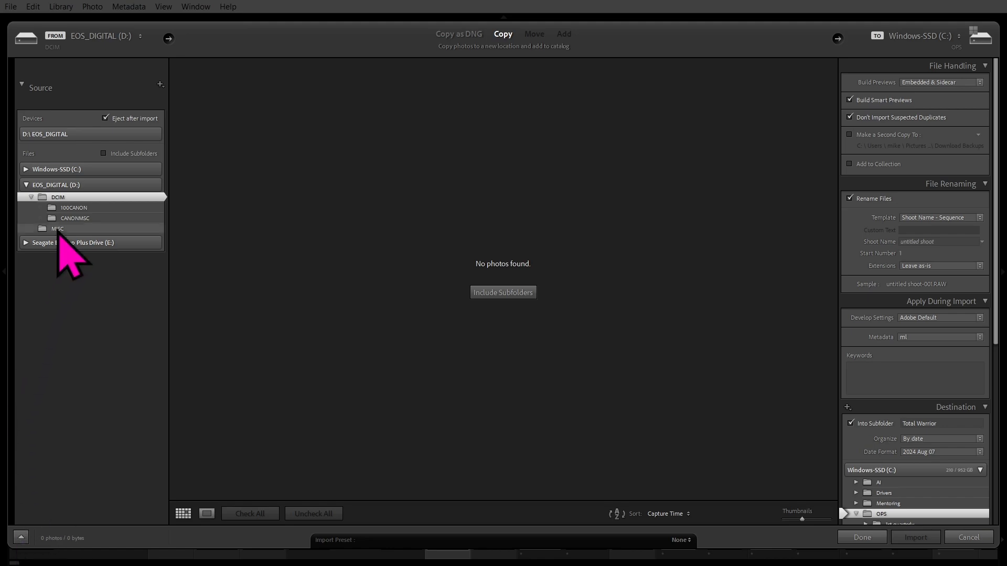
{"action": "left_click", "coordinate": [103, 153]}
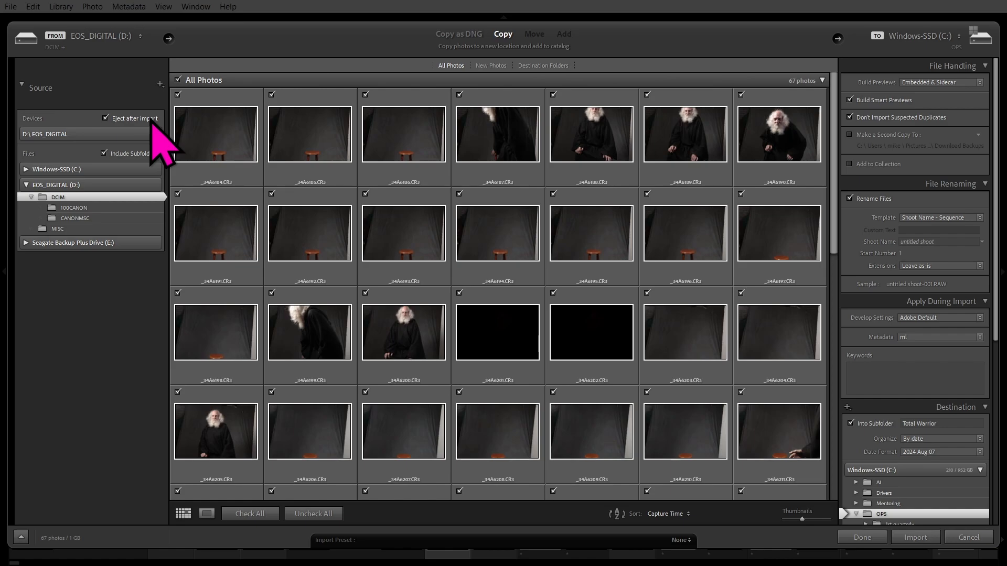
{"action": "left_click", "coordinate": [112, 120]}
{"action": "left_click", "coordinate": [104, 118]}
{"action": "left_click", "coordinate": [936, 369]}
{"action": "left_click", "coordinate": [901, 36]}
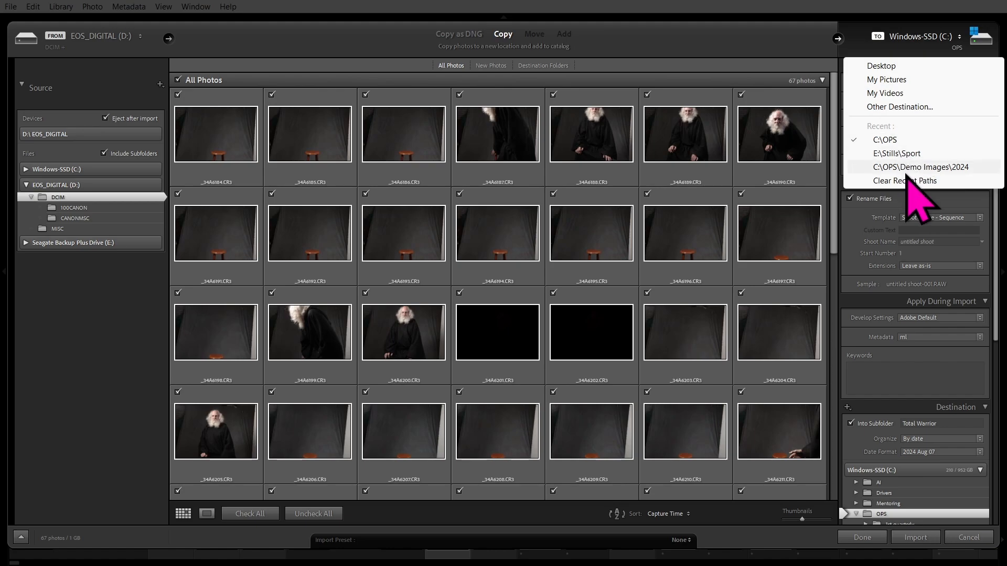
{"action": "left_click", "coordinate": [913, 35]}
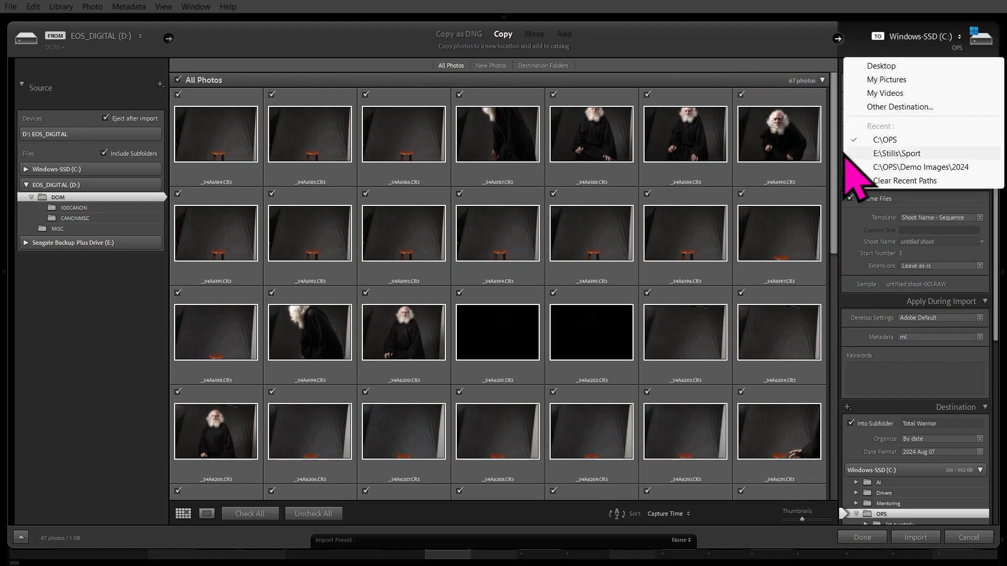
{"action": "left_click", "coordinate": [786, 47]}
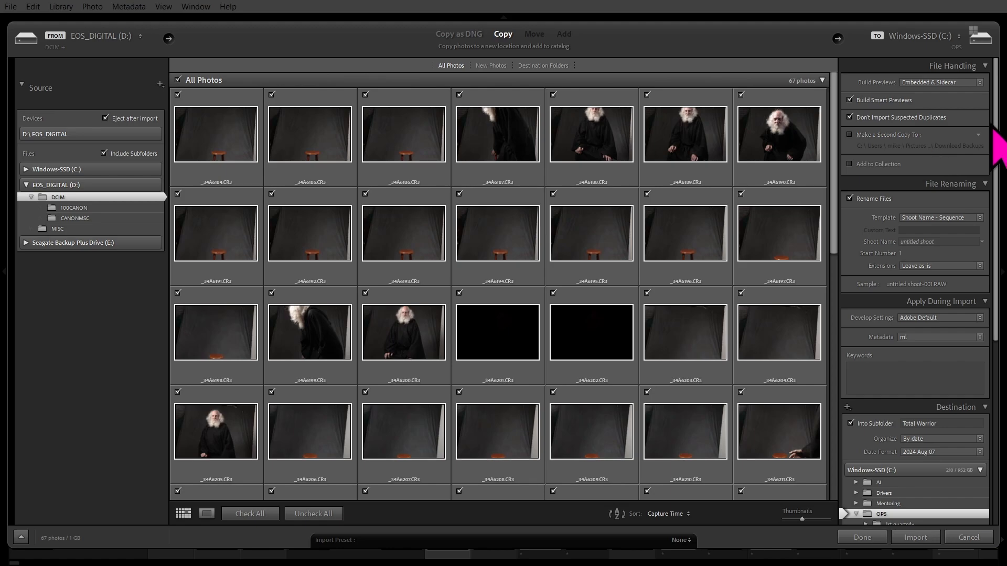
{"action": "left_click", "coordinate": [868, 134]}
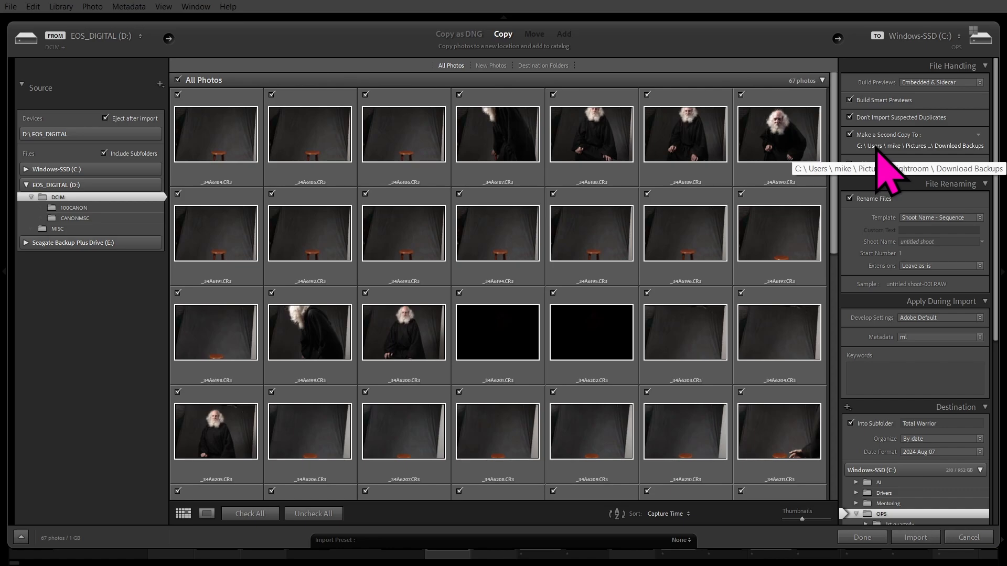
{"action": "left_click", "coordinate": [851, 135]}
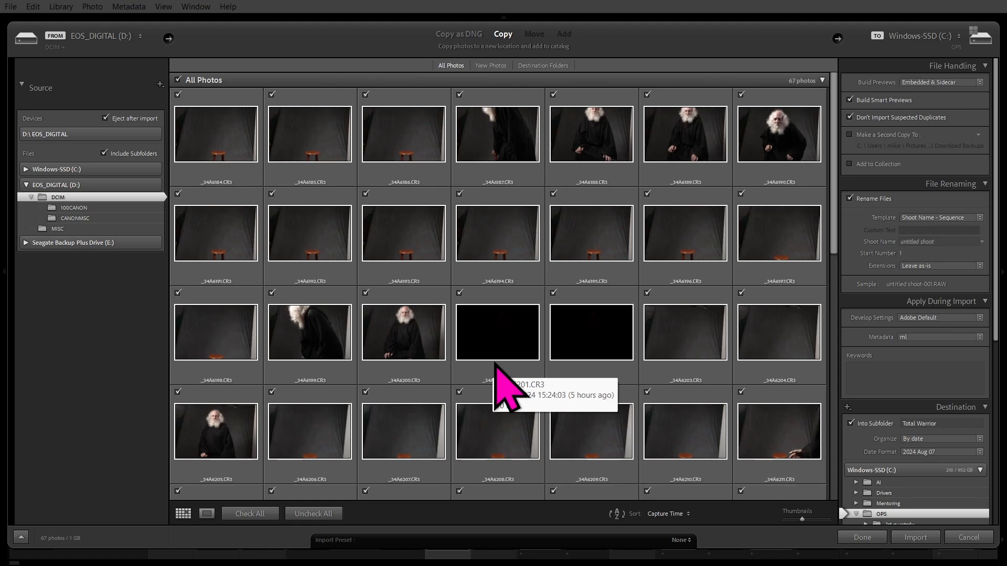
{"action": "left_click", "coordinate": [850, 165]}
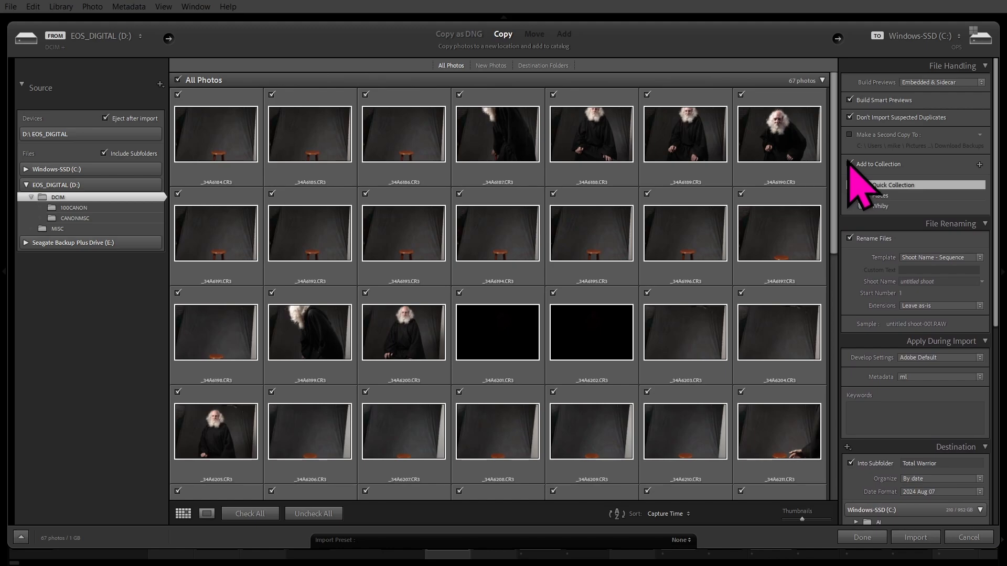
{"action": "left_click", "coordinate": [850, 164]}
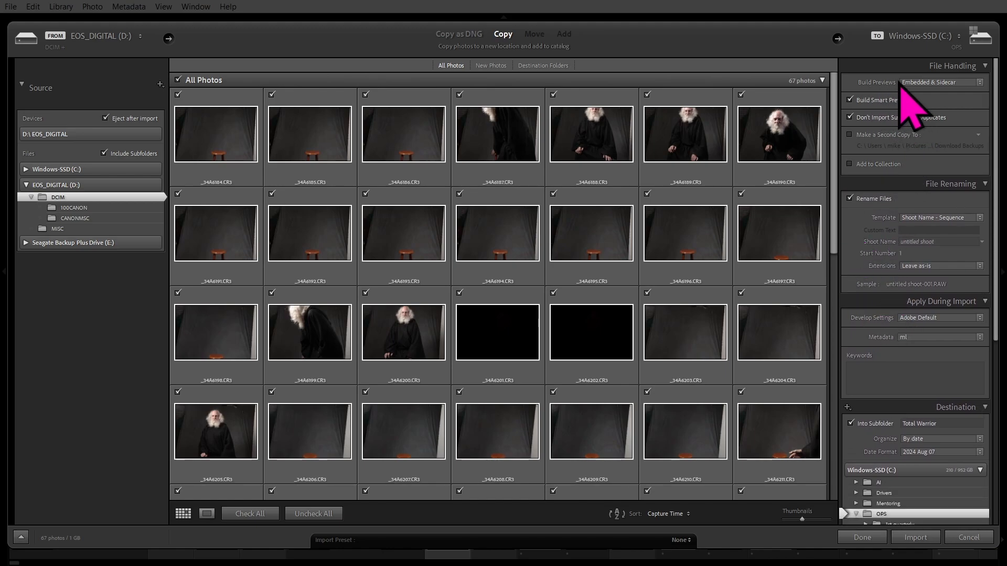
{"action": "left_click", "coordinate": [958, 85]}
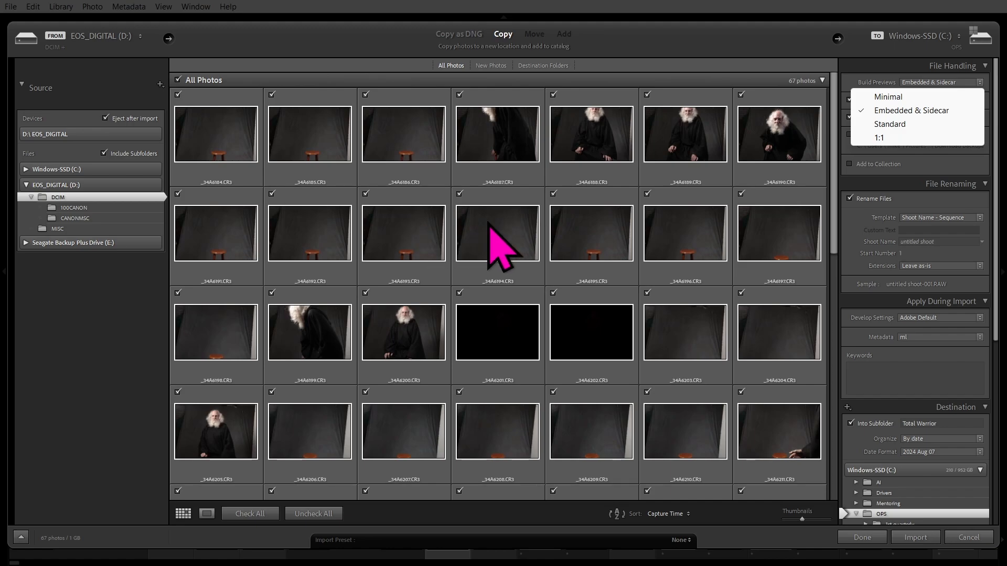
{"action": "left_click", "coordinate": [489, 223]}
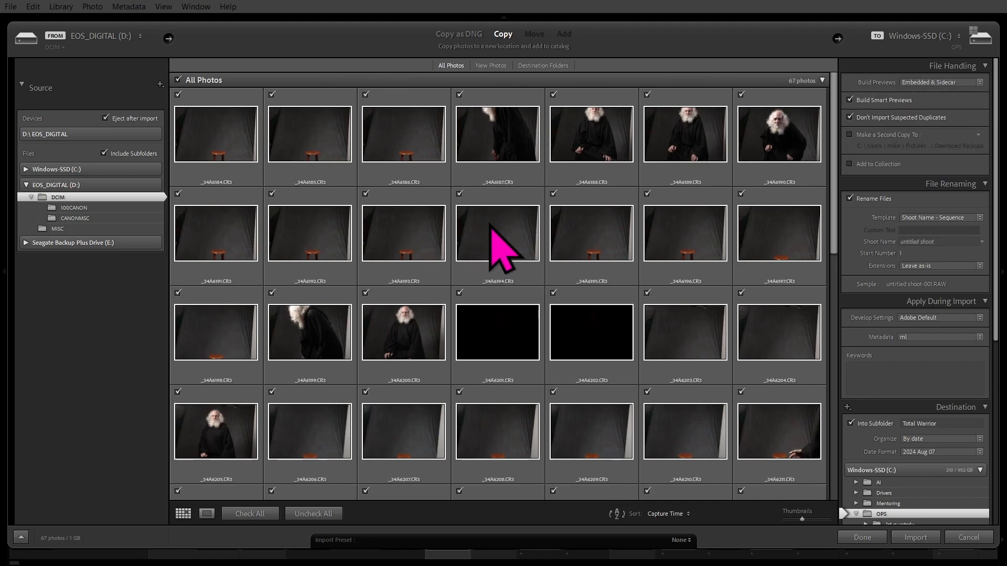
{"action": "double_click", "coordinate": [491, 225]}
{"action": "double_click", "coordinate": [492, 227]}
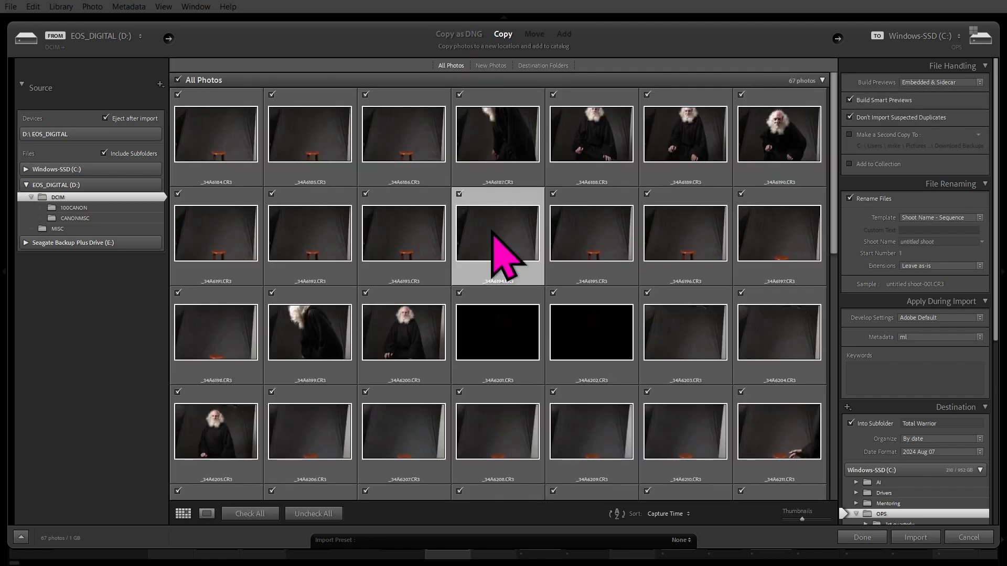
{"action": "double_click", "coordinate": [492, 231]}
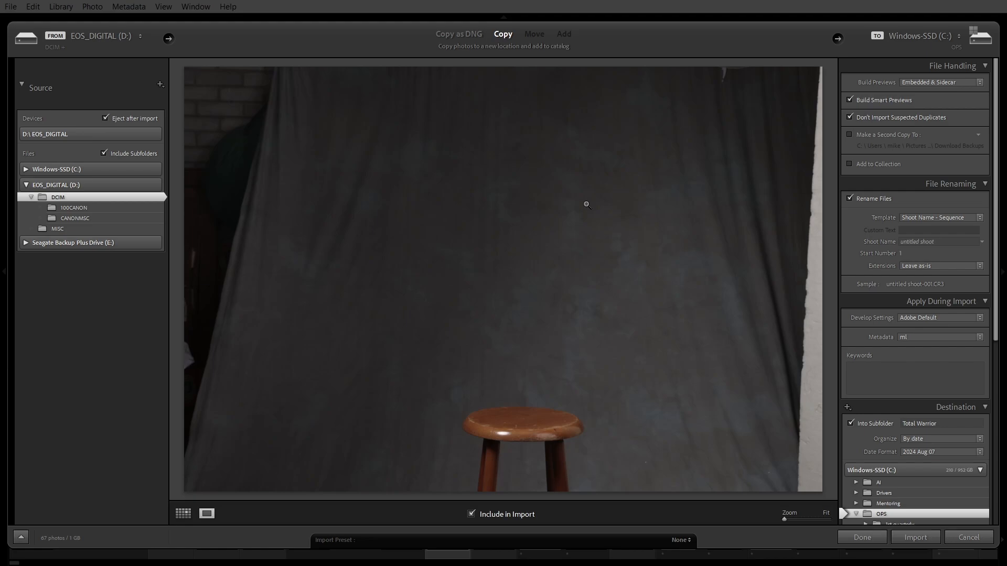
{"action": "double_click", "coordinate": [586, 206]}
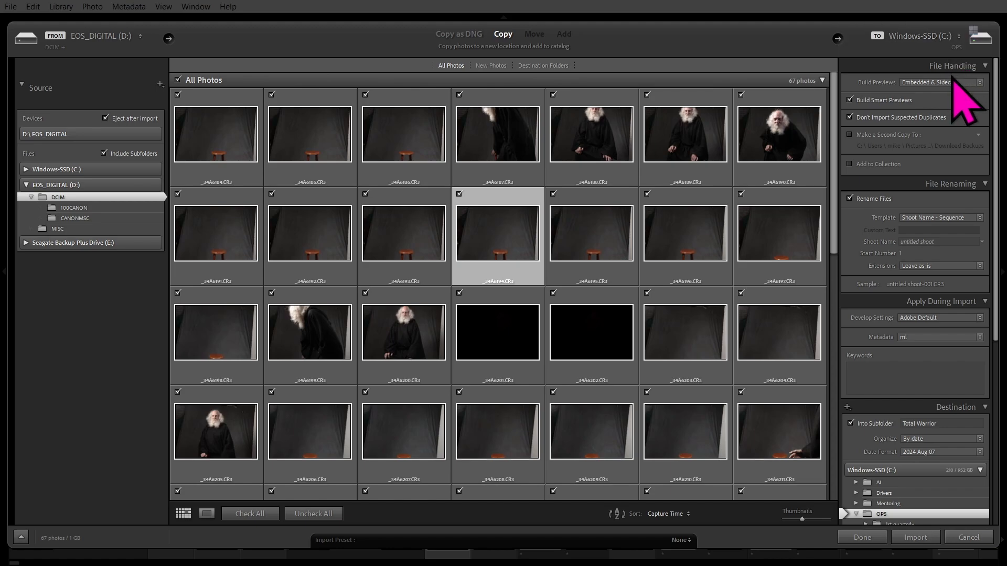
{"action": "left_click", "coordinate": [956, 83]}
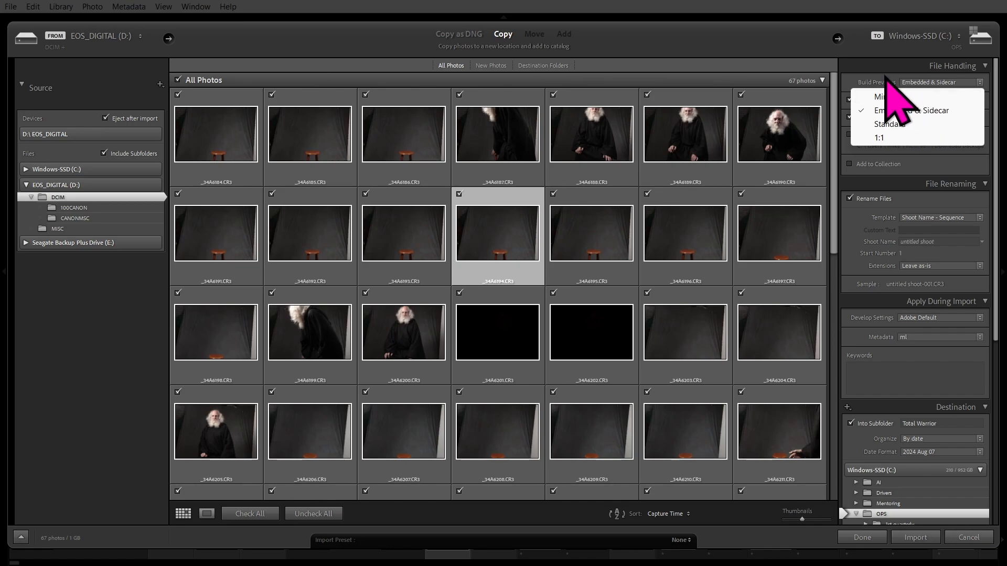
{"action": "left_click", "coordinate": [887, 64]}
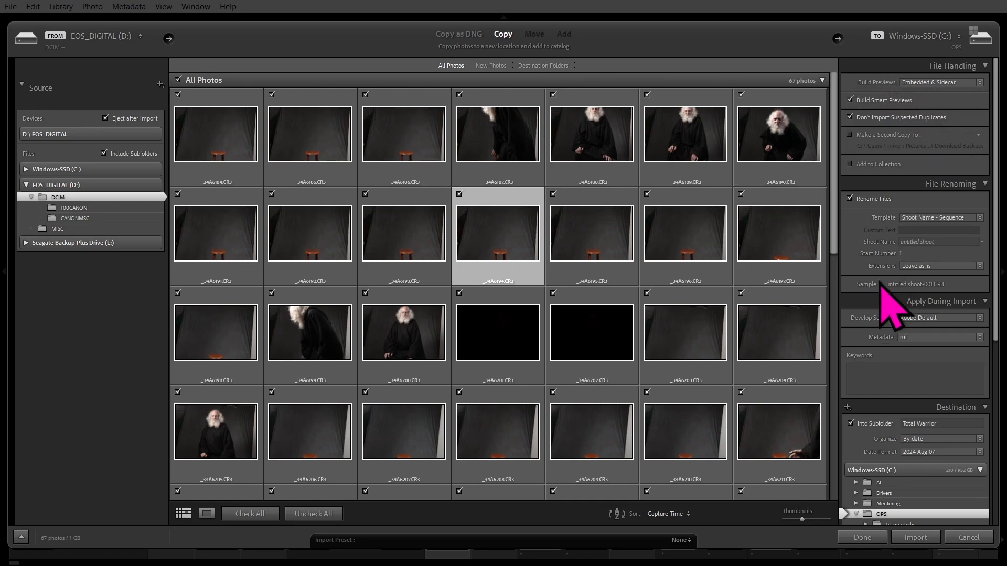
Collapse the File Handling panel with Ctrl+1, leaving File Renaming at the top.
{"action": "key", "text": "ctrl+1"}
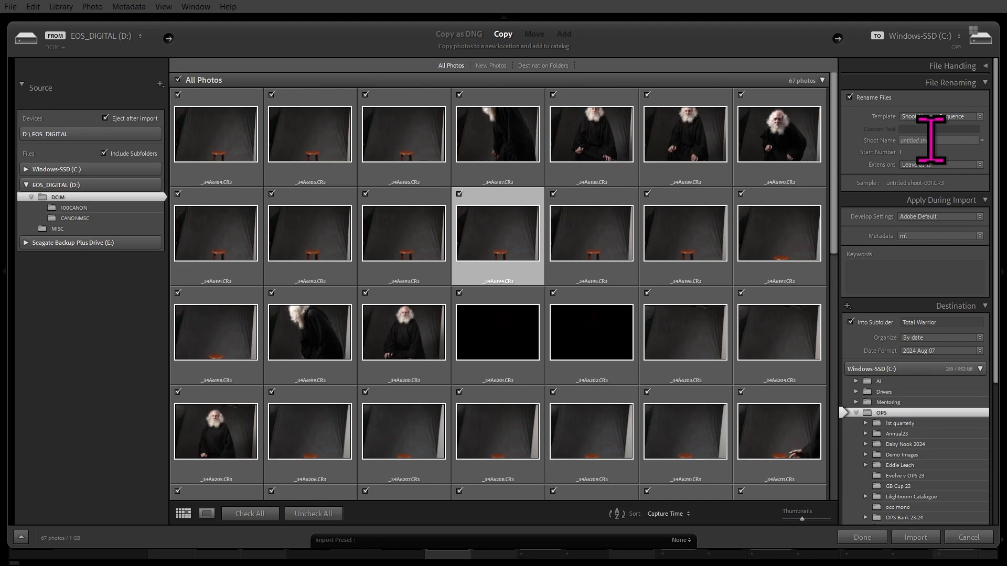
Set the File Renaming shoot name to 'Old Man', giving Old Man-001.CR3.
{"action": "left_click", "coordinate": [950, 140]}
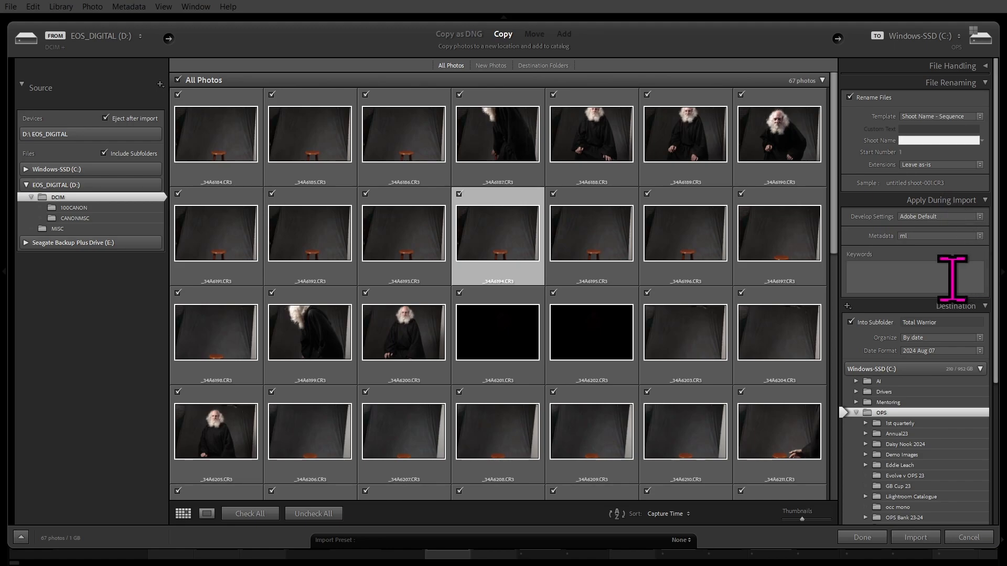
{"action": "type", "text": "Old Man"}
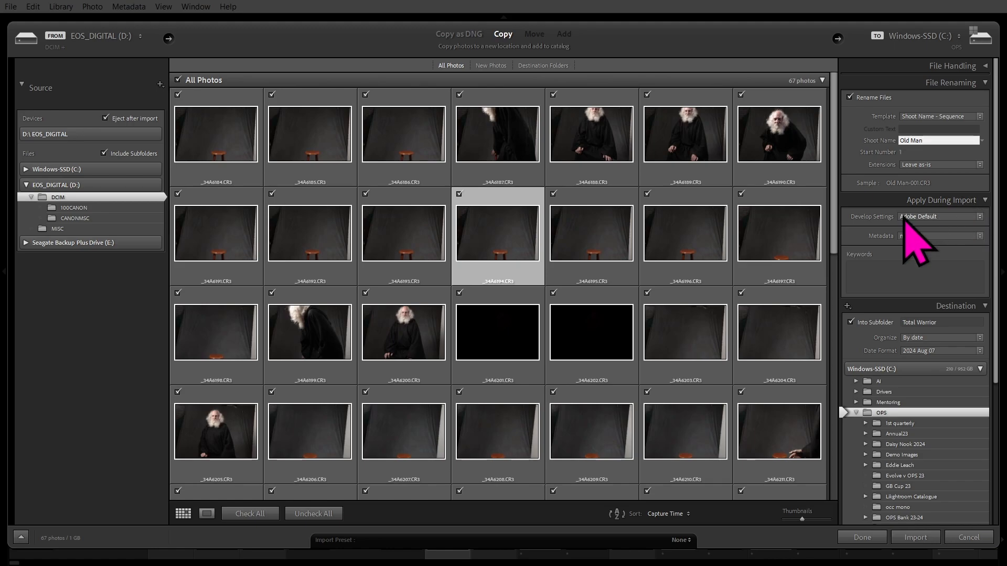
Browse the Defaults develop presets and keep Develop Settings at Adobe Default.
{"action": "left_click", "coordinate": [960, 221]}
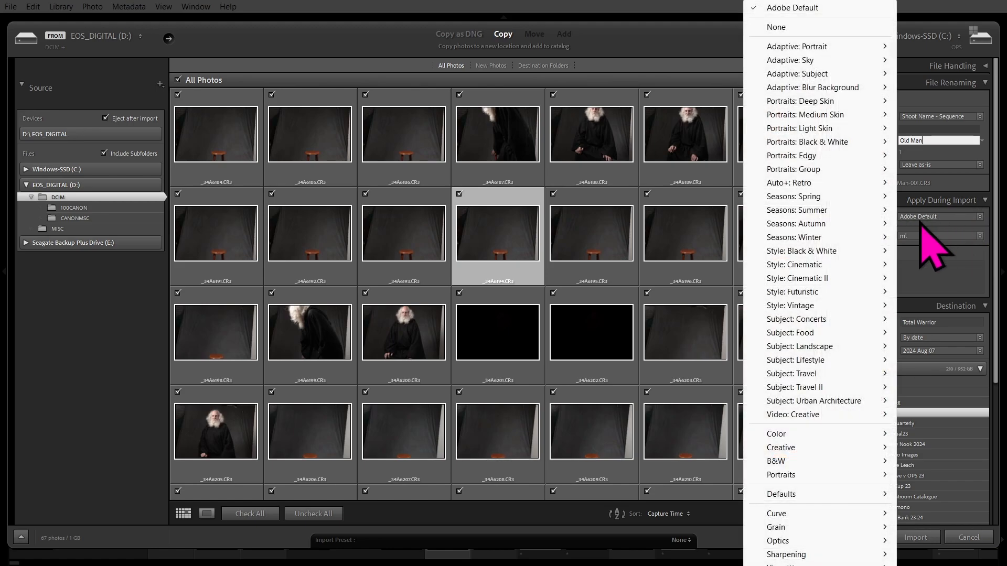
{"action": "mouse_move", "coordinate": [828, 552]}
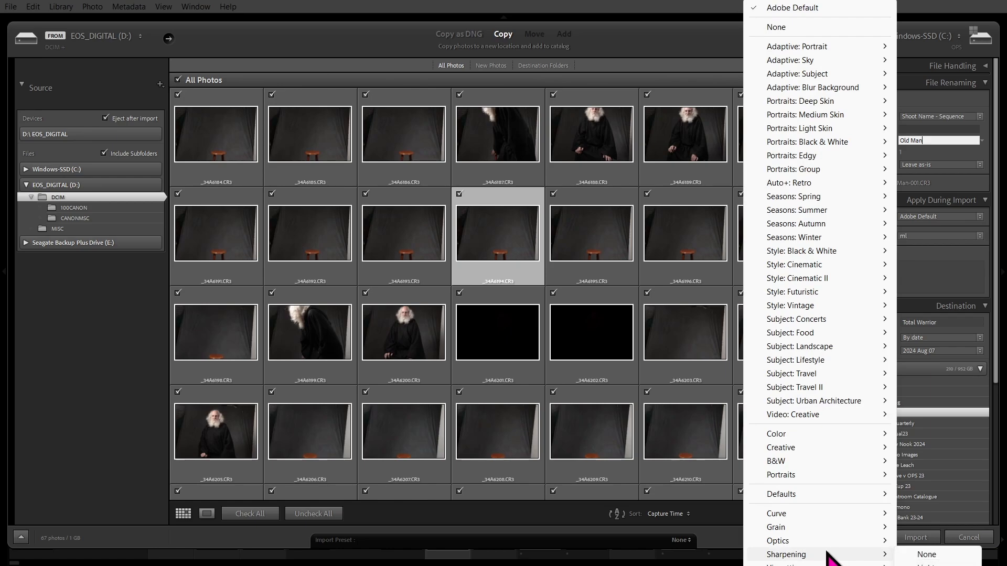
{"action": "mouse_move", "coordinate": [807, 494]}
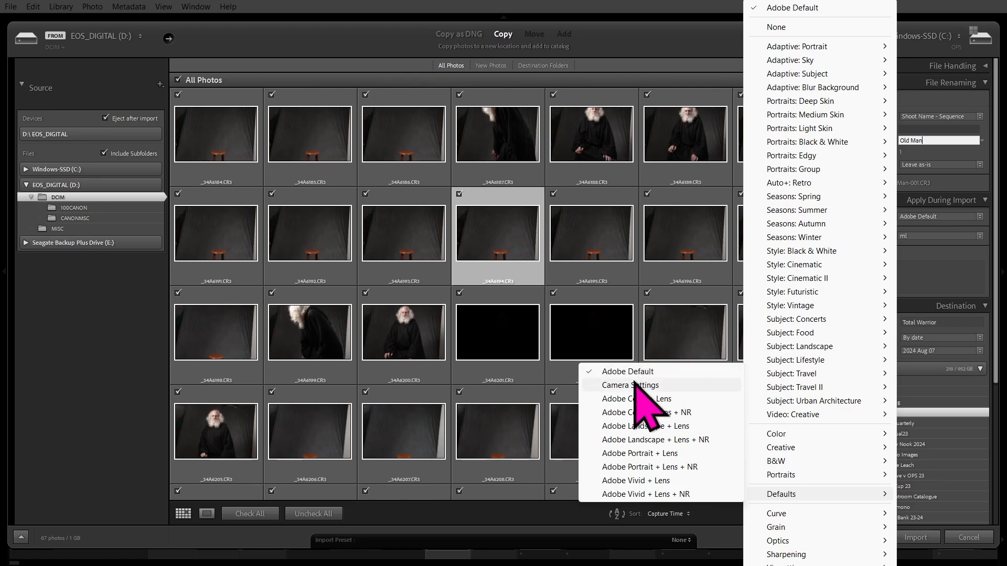
{"action": "left_click", "coordinate": [646, 372]}
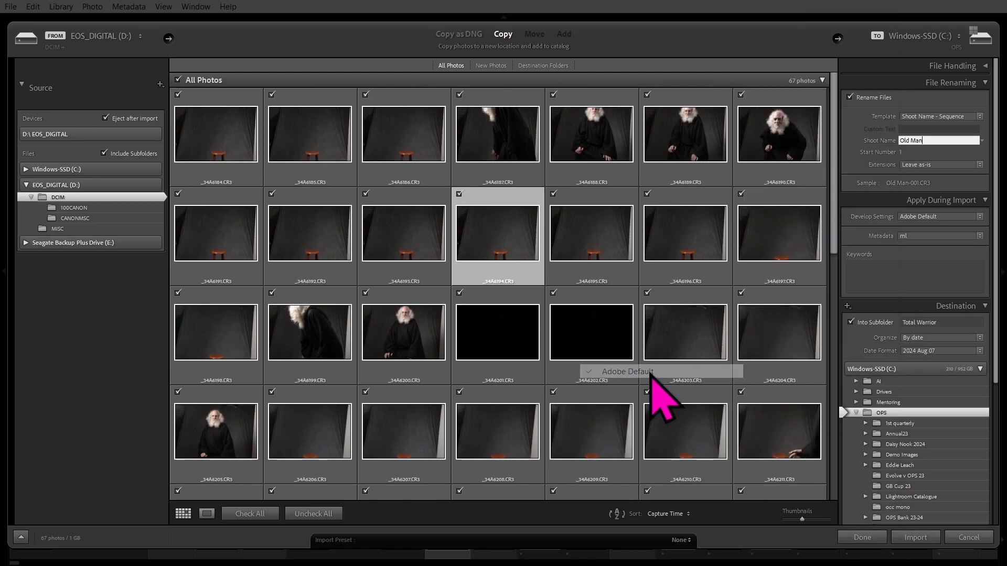
List the import metadata presets, showing None and ml plus create and edit options.
{"action": "left_click", "coordinate": [650, 373]}
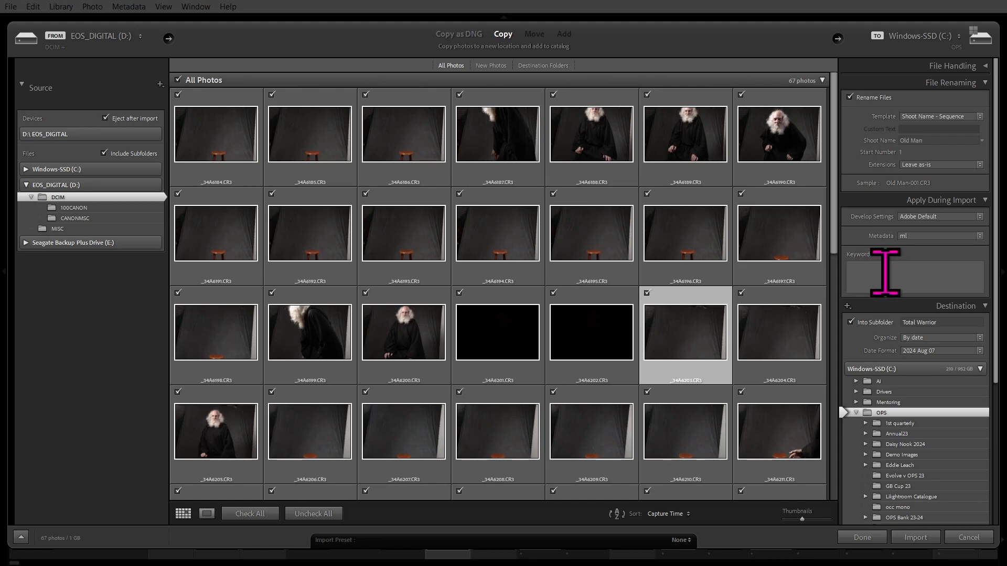
{"action": "left_click", "coordinate": [935, 236]}
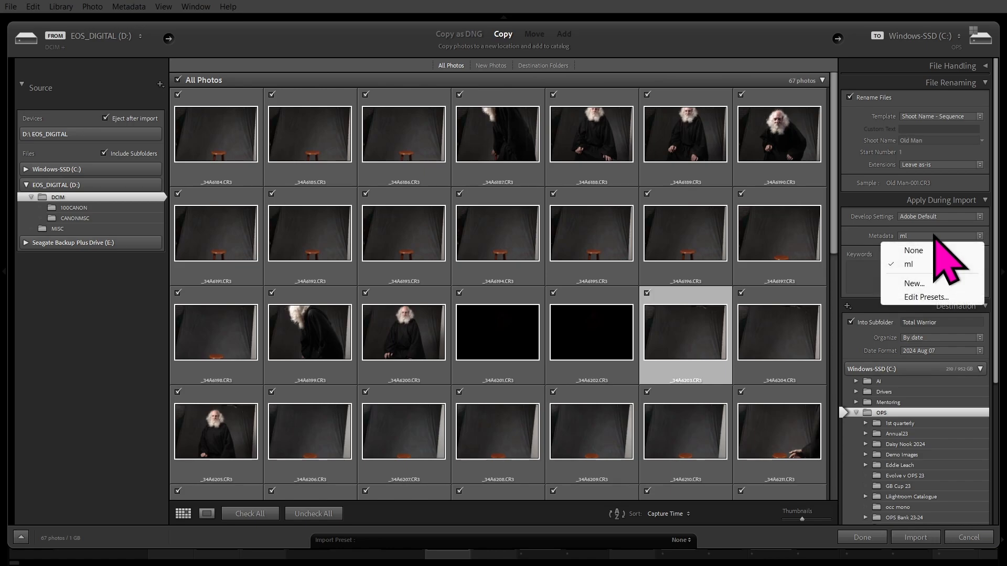
Start a new metadata preset and name it with the photographer's first name.
{"action": "left_click", "coordinate": [917, 284]}
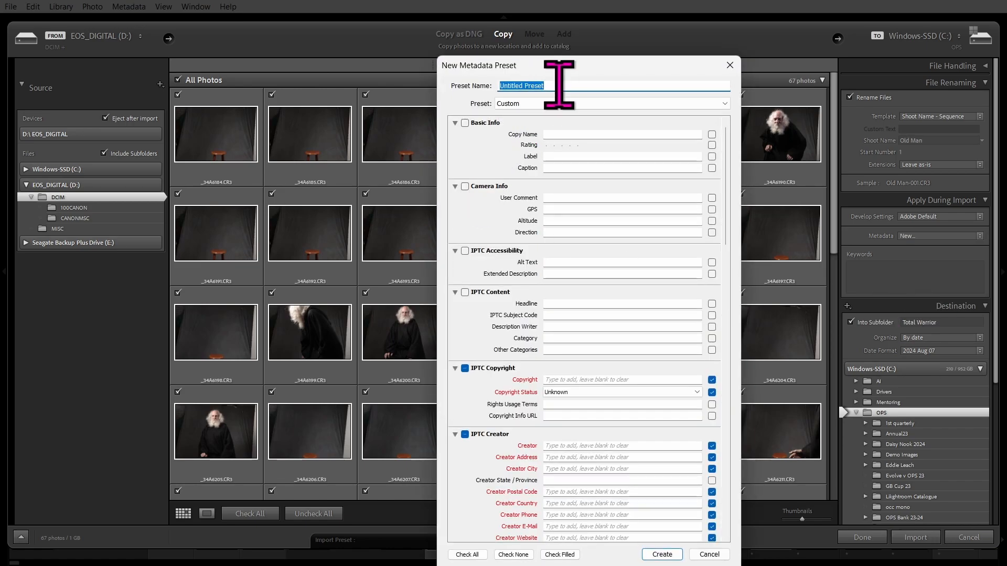
{"action": "type", "text": "Mike"}
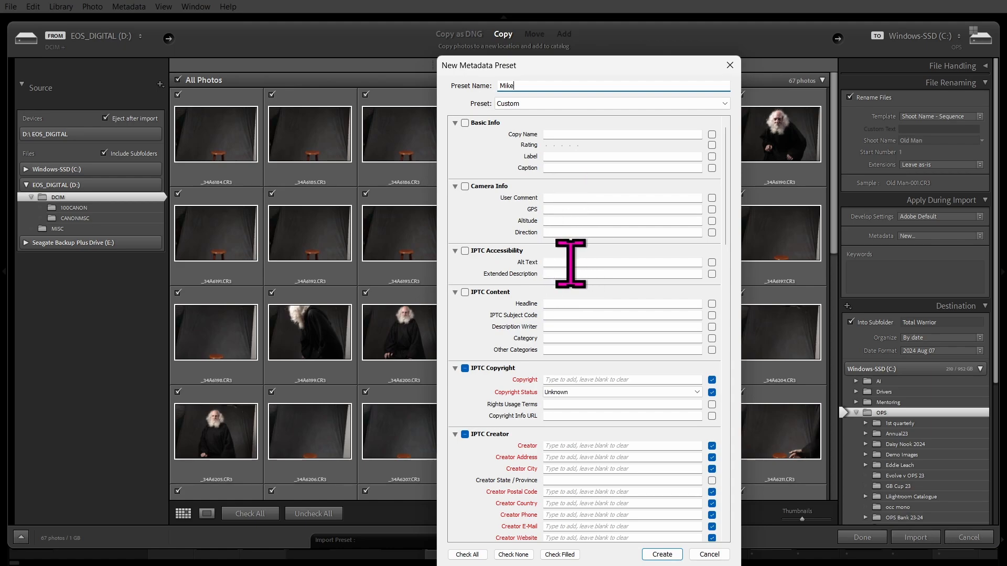
Set the preset's Copyright to the photographer's full name and Copyright Status to Copyrighted.
{"action": "left_click", "coordinate": [566, 305]}
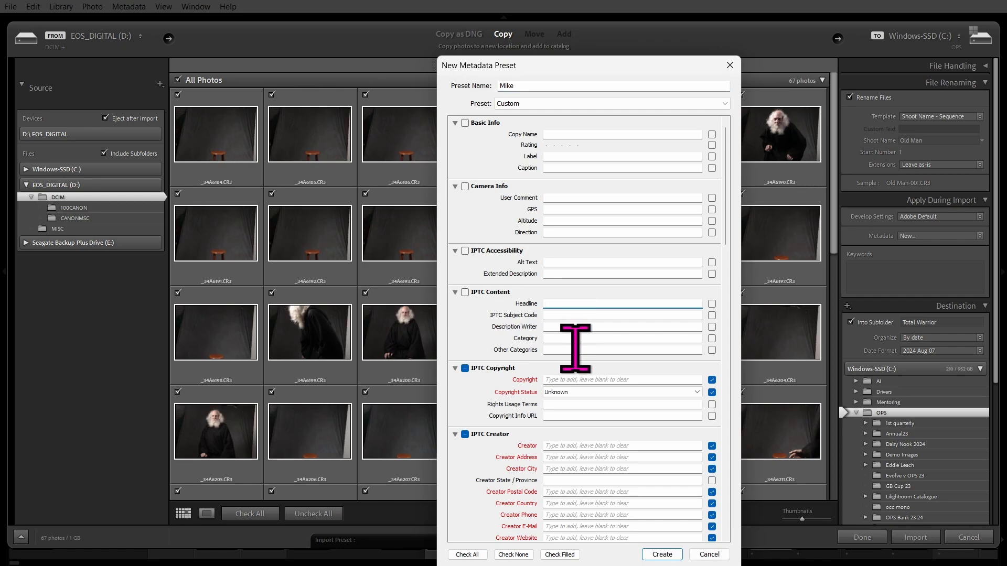
{"action": "scroll", "coordinate": [725, 349], "scroll_direction": "down", "scroll_amount": 3}
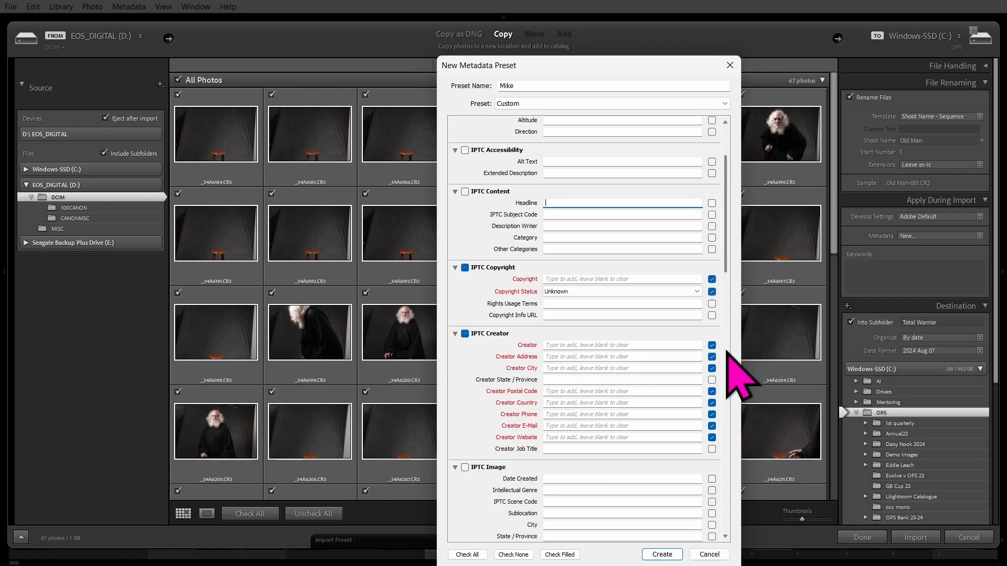
{"action": "scroll", "coordinate": [727, 352], "scroll_direction": "down", "scroll_amount": 3}
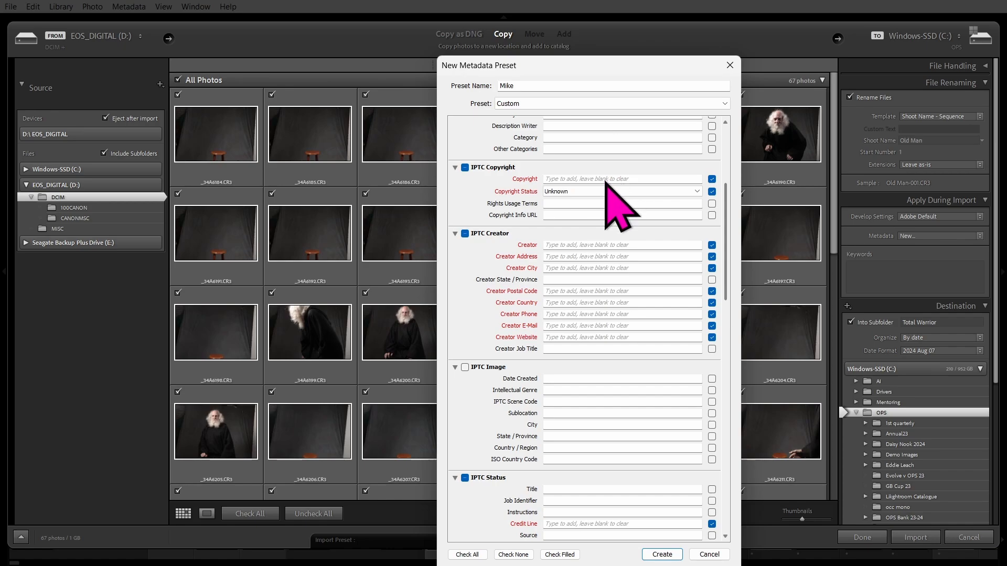
{"action": "left_click", "coordinate": [584, 179]}
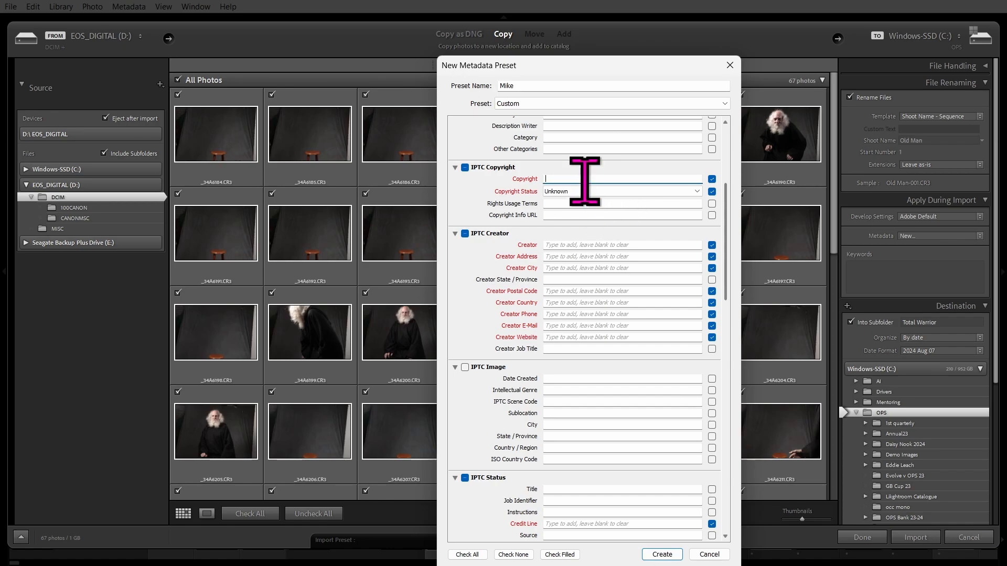
{"action": "type", "text": "Mike Lawre"}
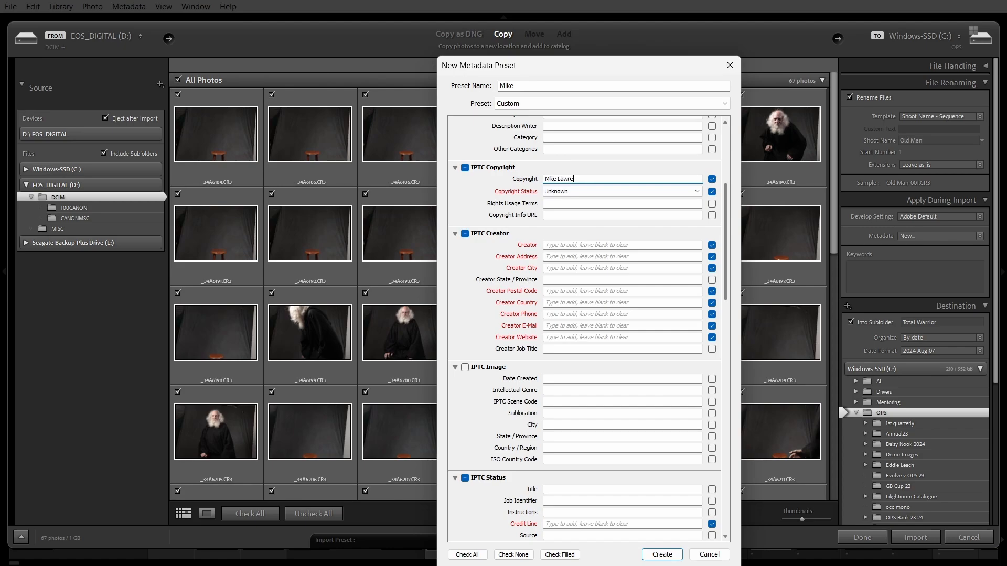
{"action": "type", "text": "nce"}
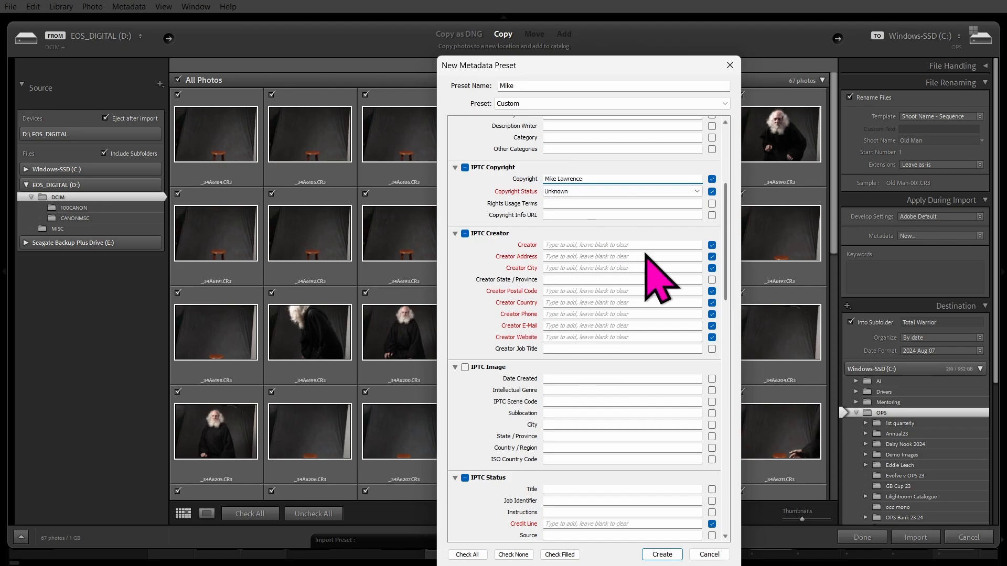
{"action": "left_click", "coordinate": [604, 192]}
{"action": "left_click", "coordinate": [644, 219]}
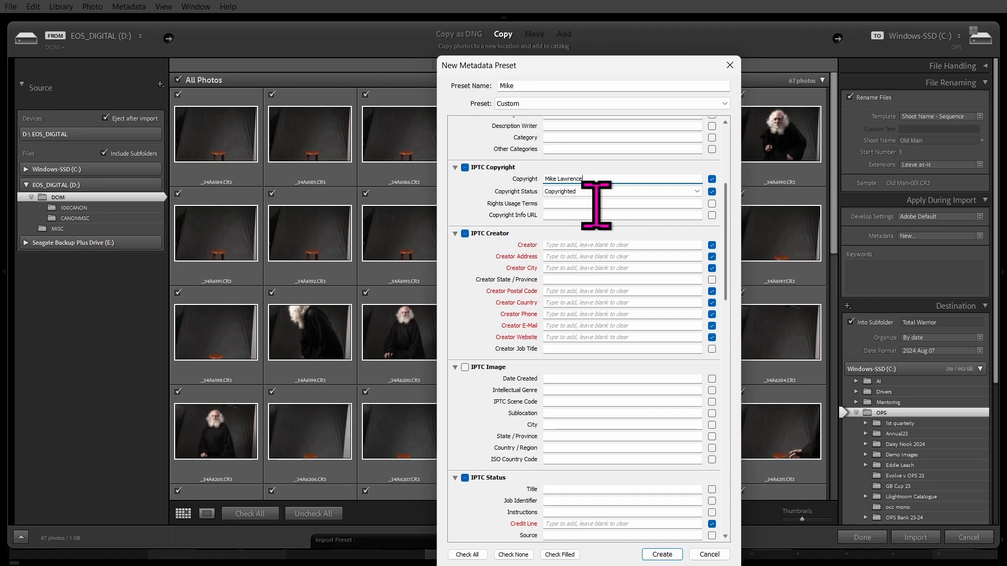
Fill in the preset's Creator name, city, postal code and country England.
{"action": "left_click", "coordinate": [569, 247]}
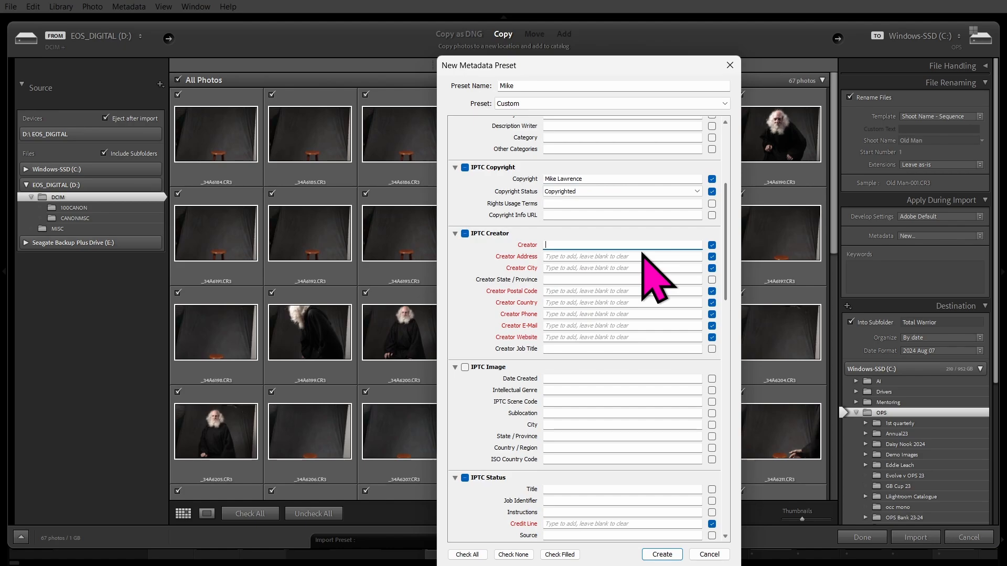
{"action": "type", "text": "Mike Lawrence"}
{"action": "left_click", "coordinate": [574, 257]}
{"action": "left_click", "coordinate": [583, 268]}
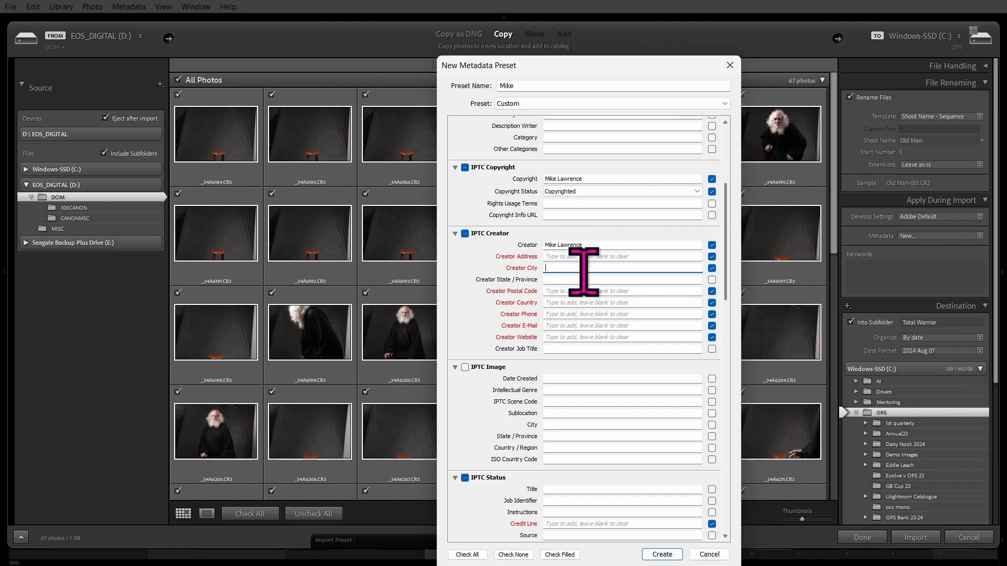
{"action": "type", "text": "Oldham"}
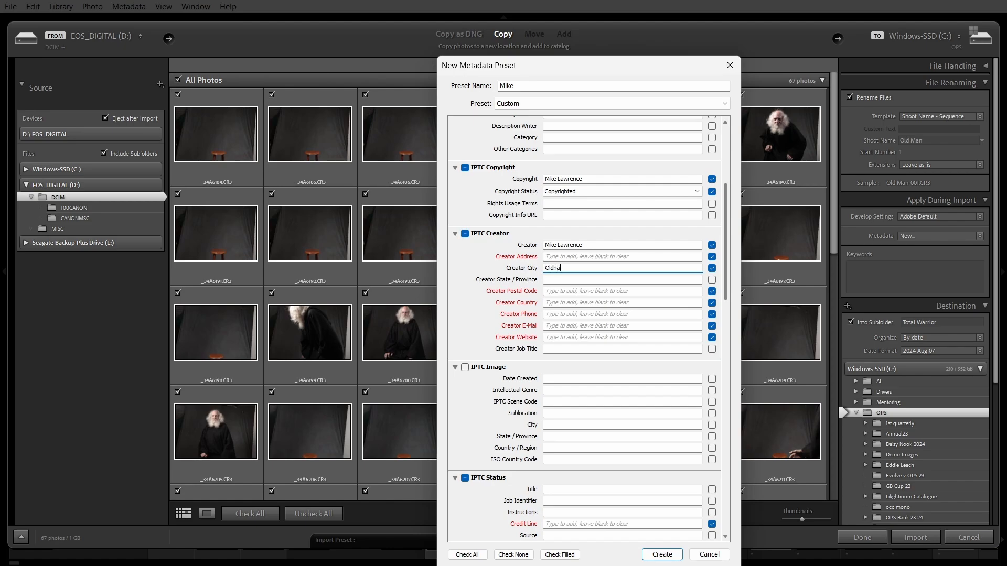
{"action": "left_click", "coordinate": [576, 291]}
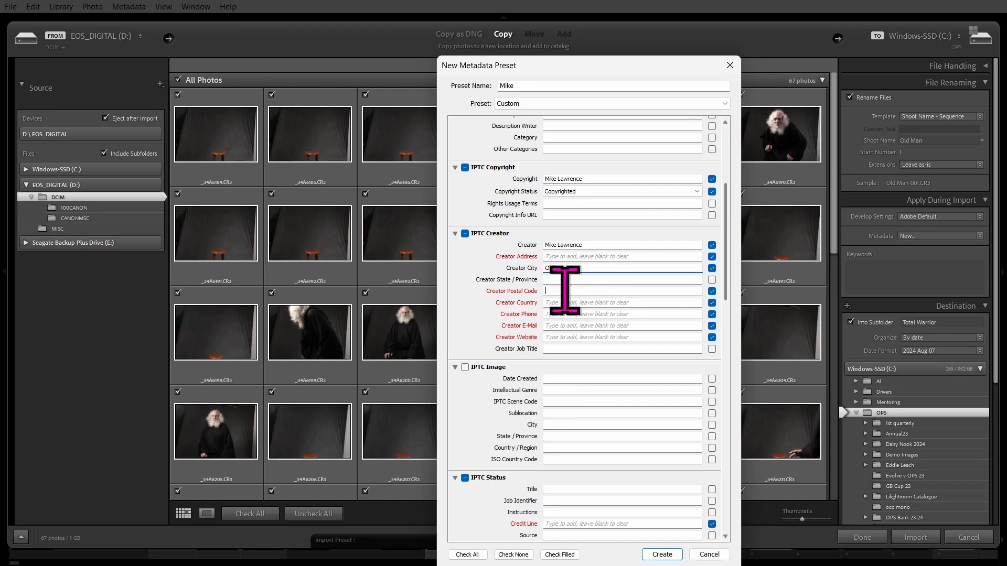
{"action": "type", "text": "O"}
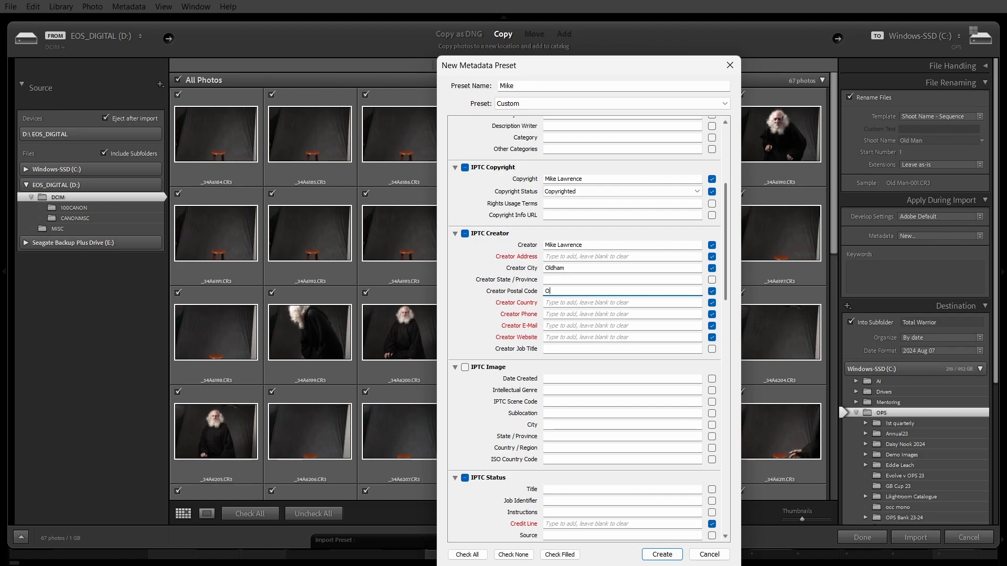
{"action": "type", "text": "L8 1AJ"}
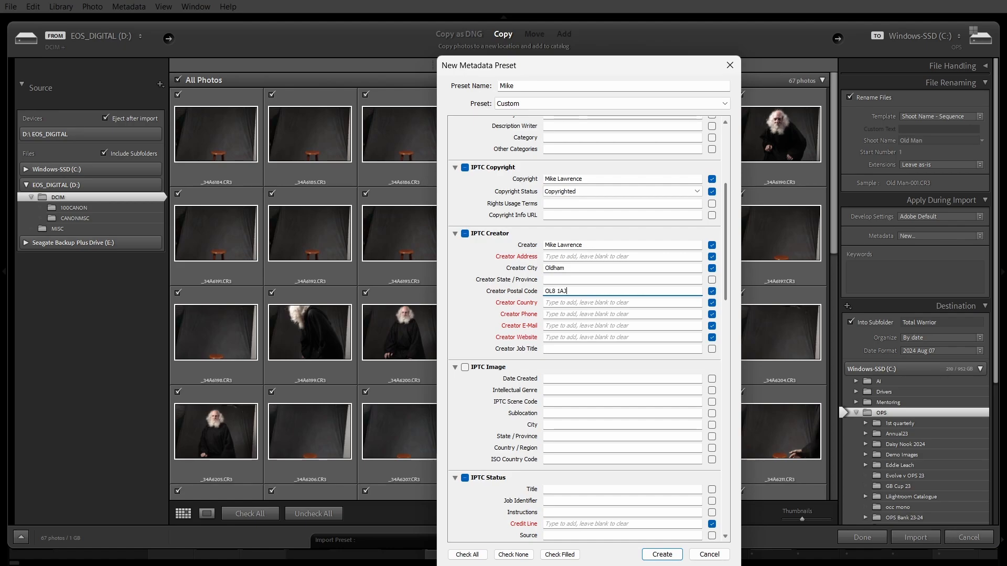
{"action": "left_click", "coordinate": [579, 303]}
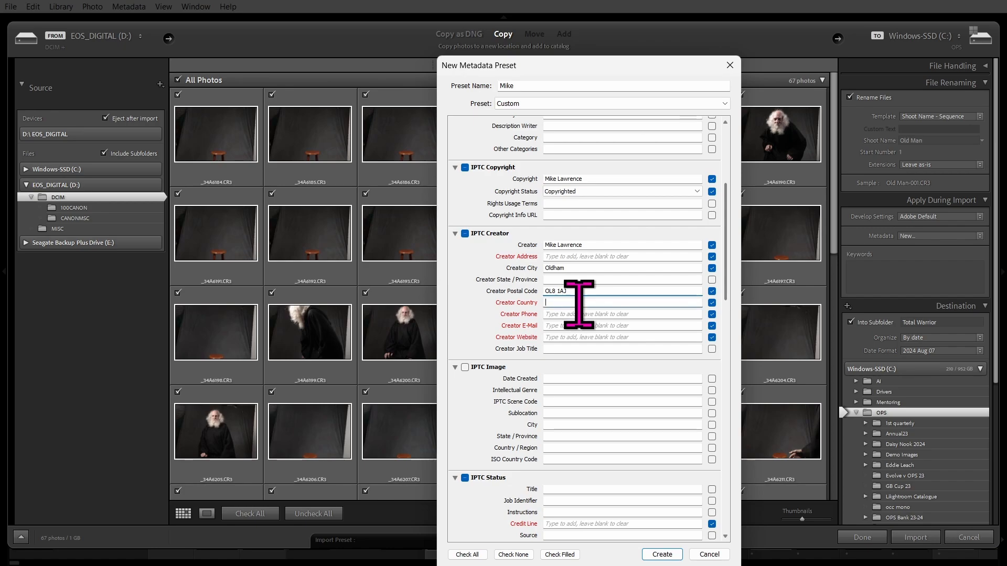
{"action": "type", "text": "Eng"}
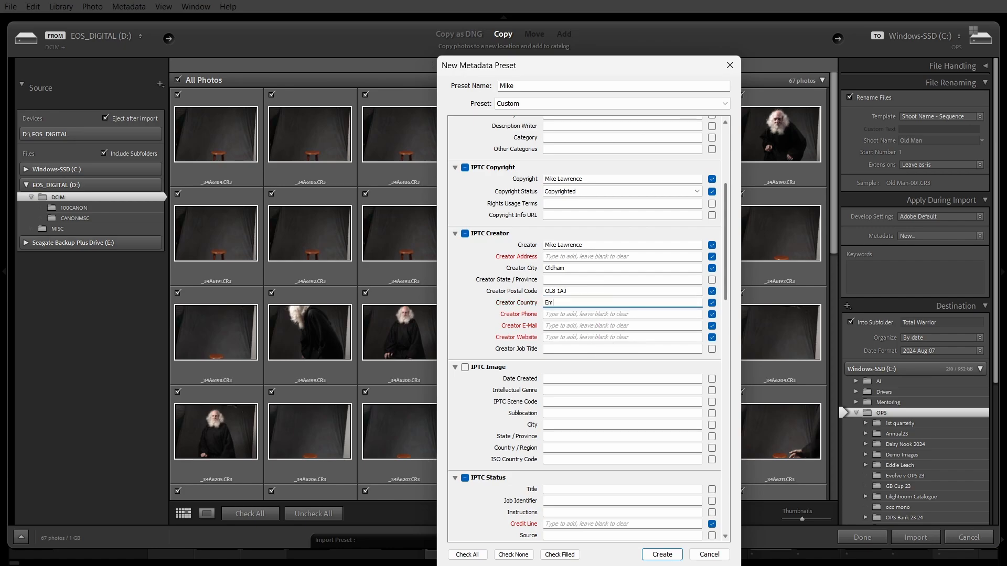
{"action": "type", "text": "land"}
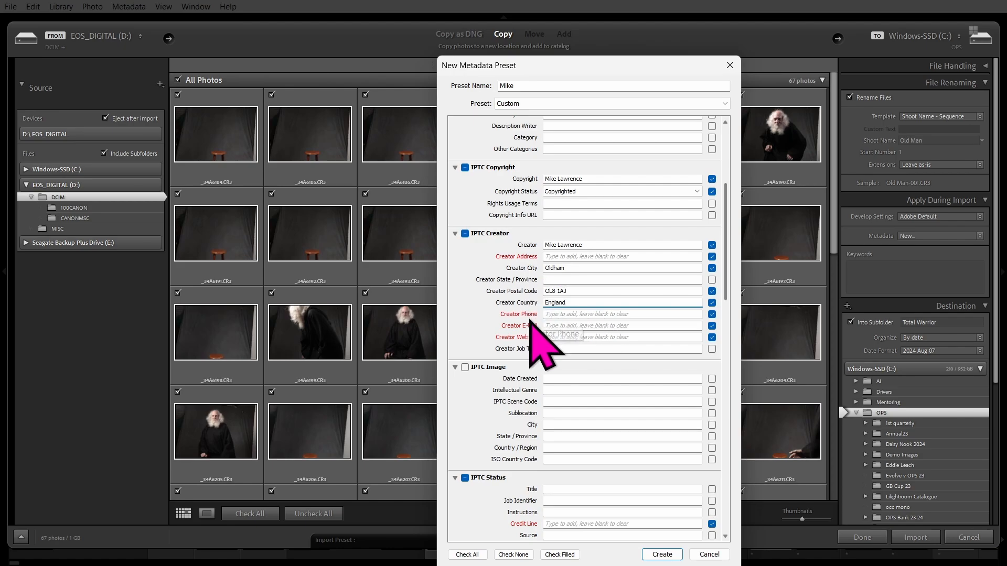
Enter the creator's e-mail address and bring the IPTC Status section into view.
{"action": "left_click", "coordinate": [571, 314]}
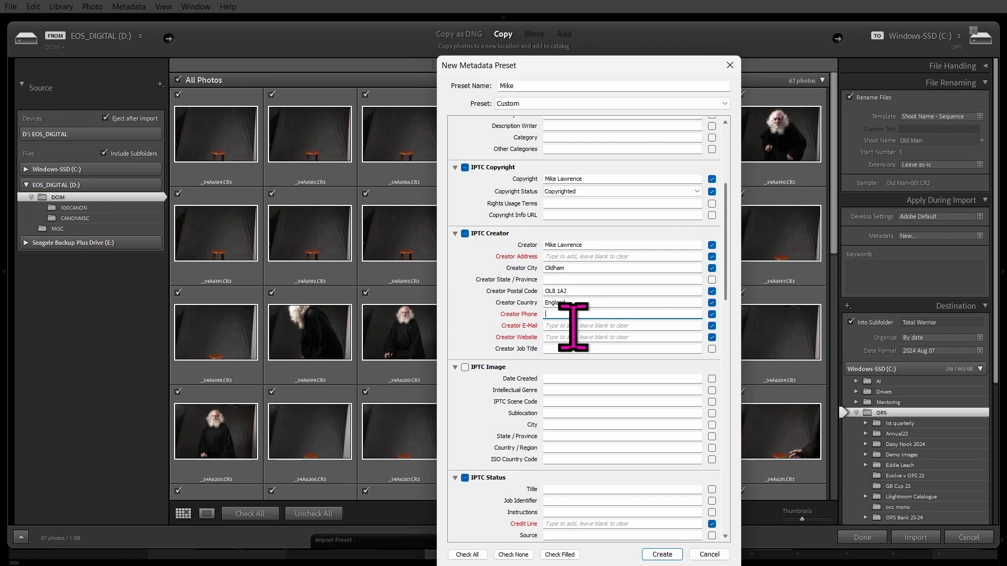
{"action": "left_click", "coordinate": [573, 325]}
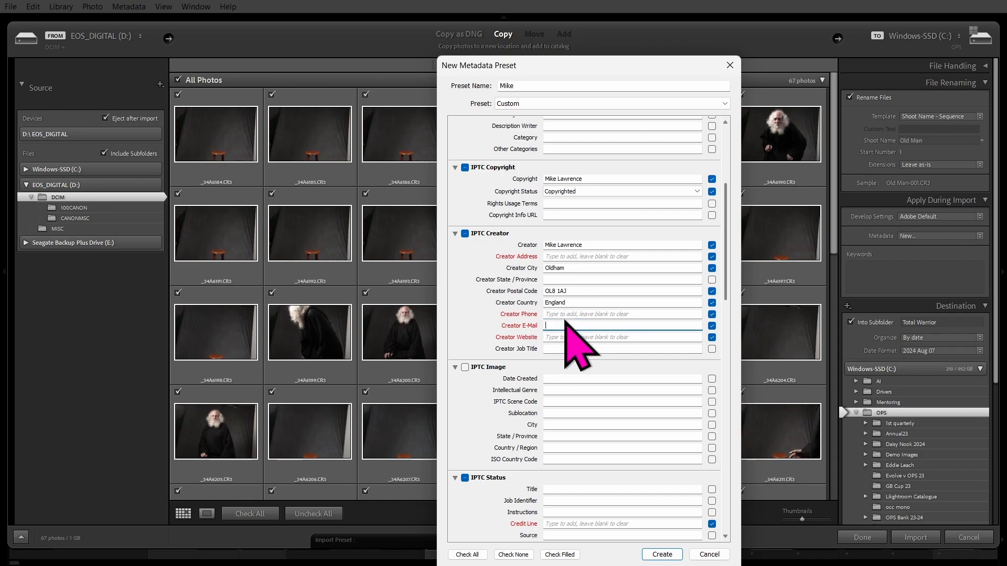
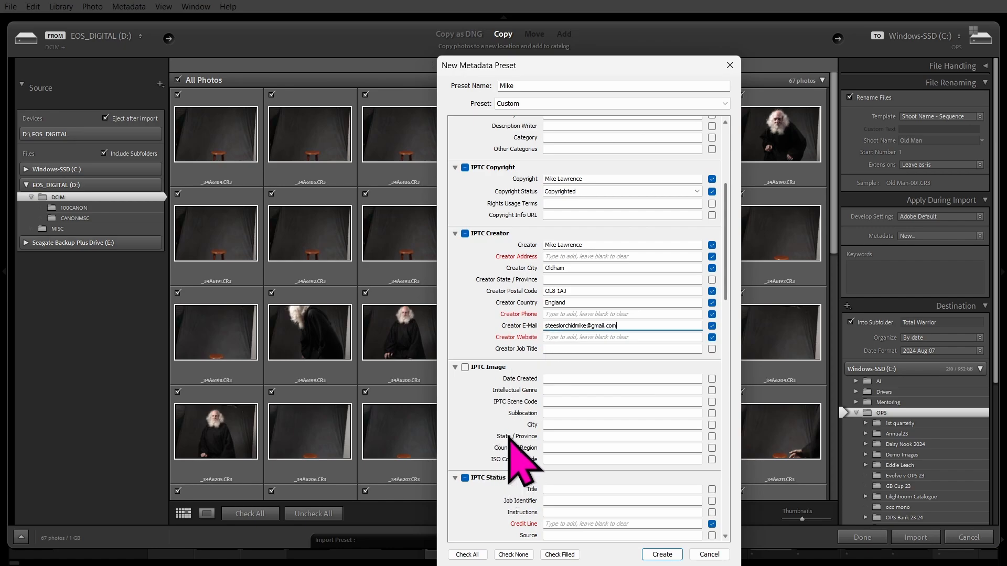
{"action": "left_click", "coordinate": [569, 338]}
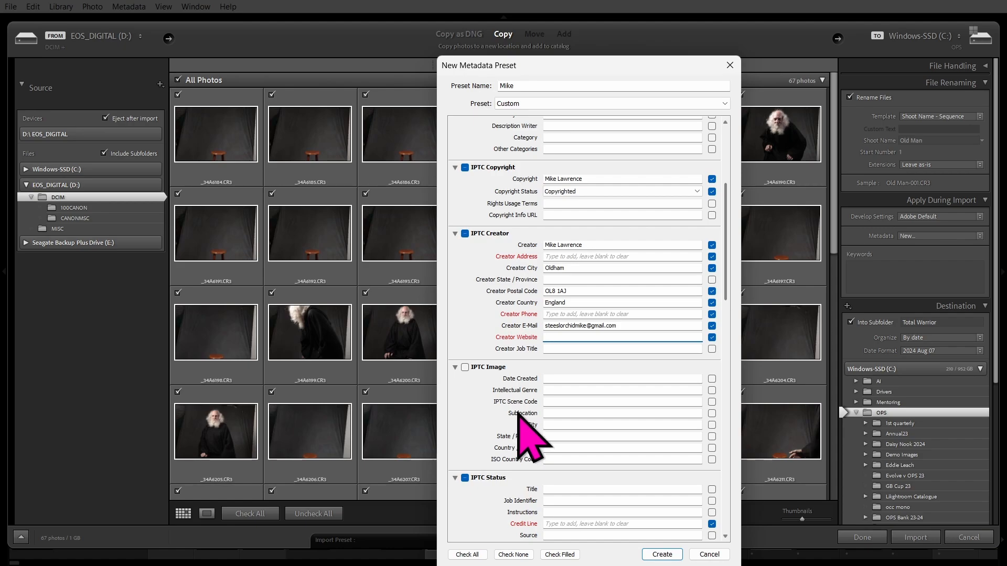
{"action": "scroll", "coordinate": [519, 422], "scroll_direction": "down", "scroll_amount": 10}
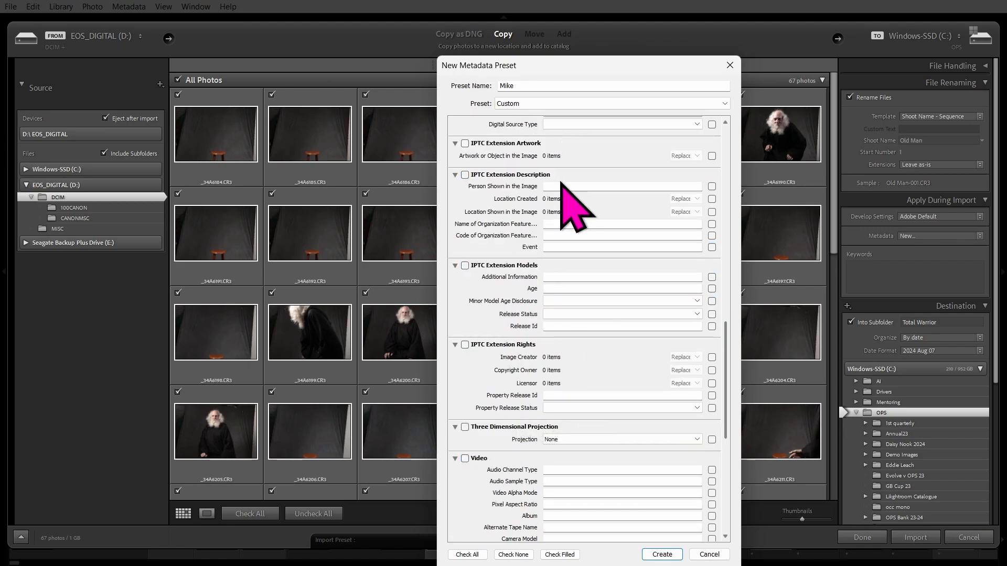
{"action": "scroll", "coordinate": [635, 268], "scroll_direction": "up", "scroll_amount": 15}
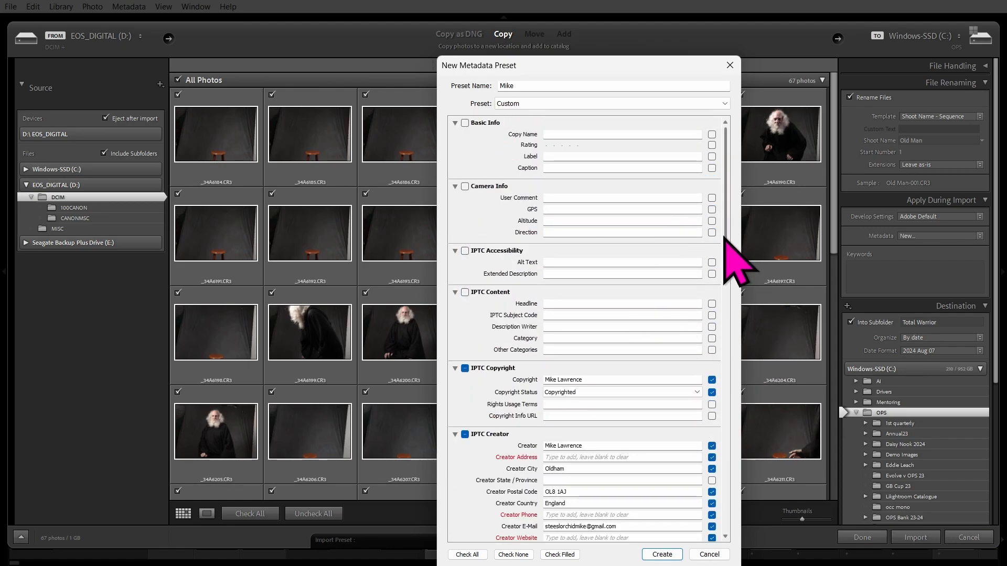
{"action": "left_click_drag", "start_coordinate": [734, 236], "coordinate": [733, 350]}
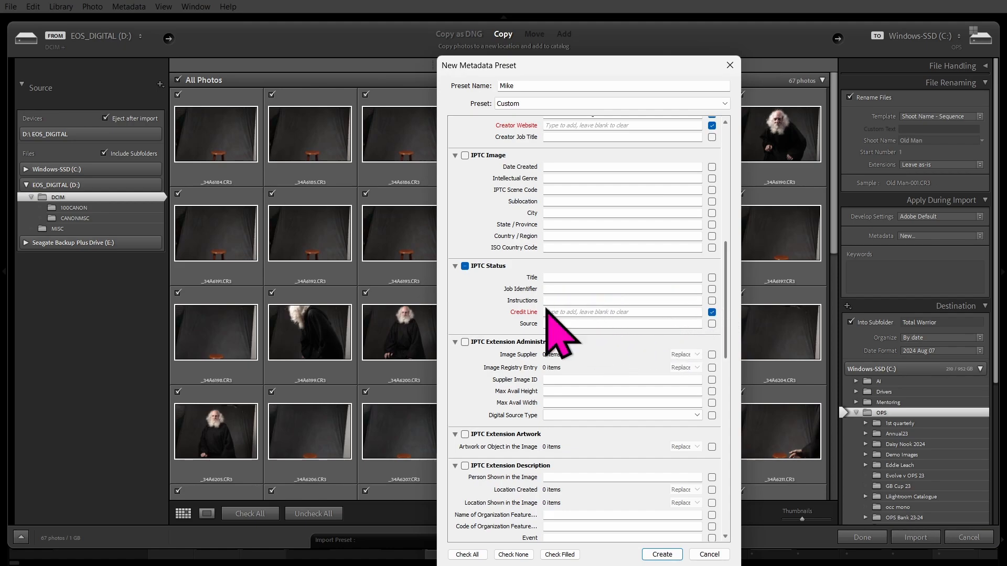
Enter the photographer credit in the Credit Line and correct its mistyped letter.
{"action": "left_click", "coordinate": [579, 312]}
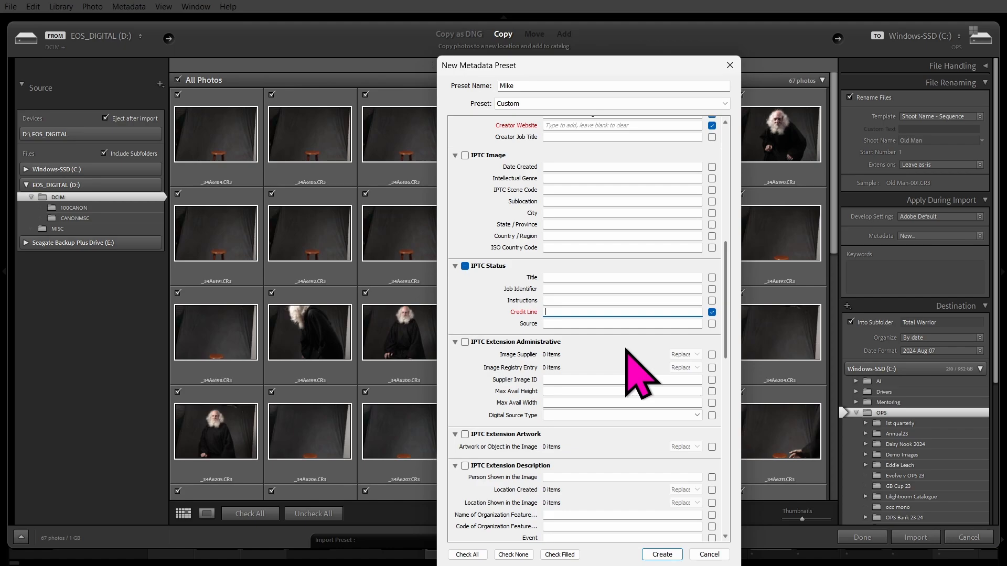
{"action": "type", "text": "by Mike Ayr Steelorc"}
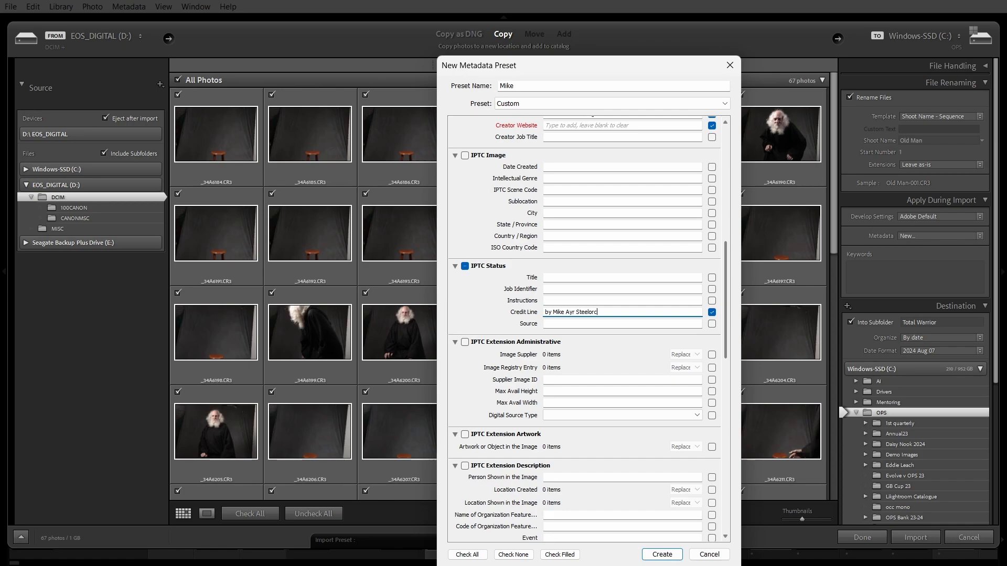
{"action": "type", "text": "hid"}
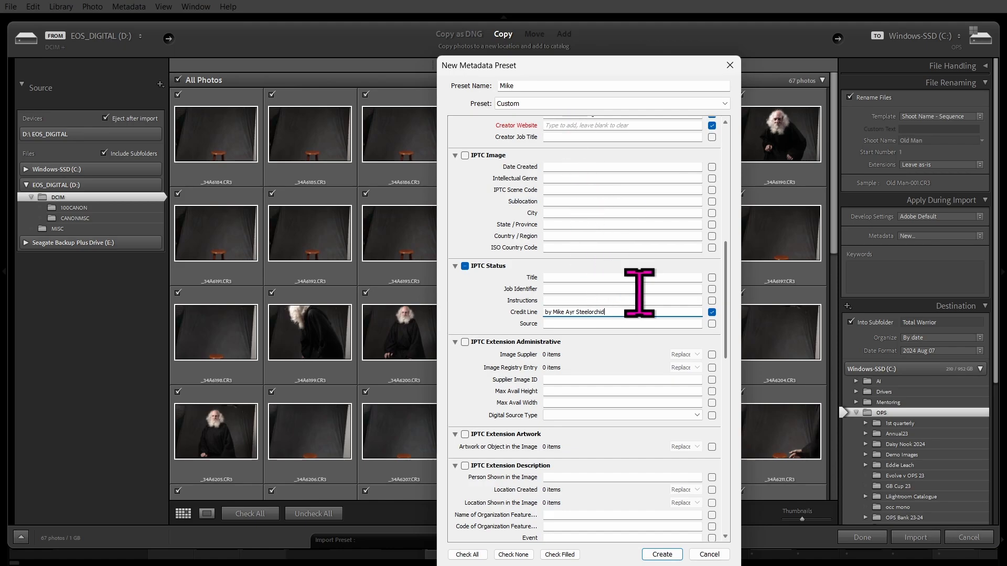
{"action": "left_click", "coordinate": [576, 313]}
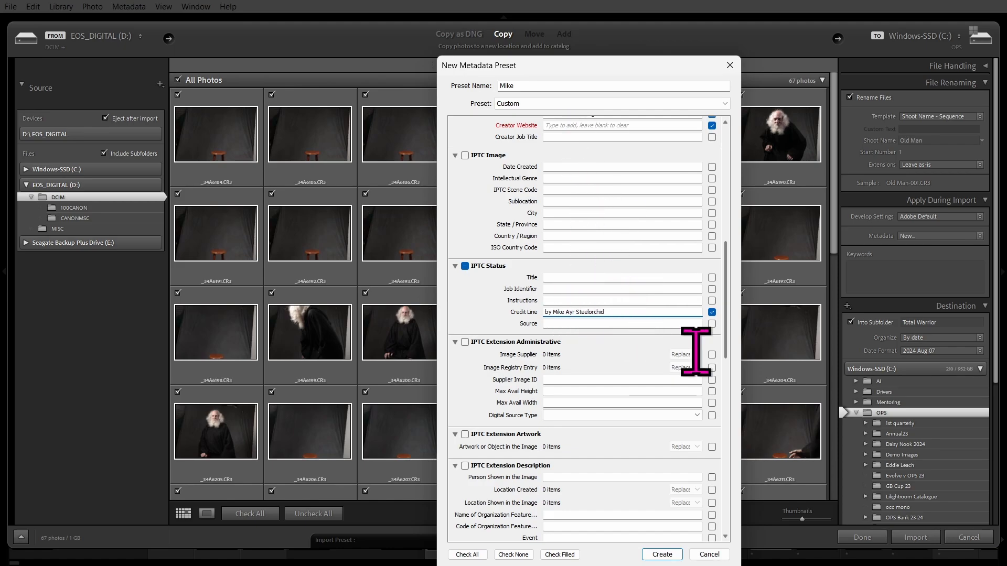
{"action": "key", "text": "BackSpace"}
{"action": "key", "text": "BackSpace"}
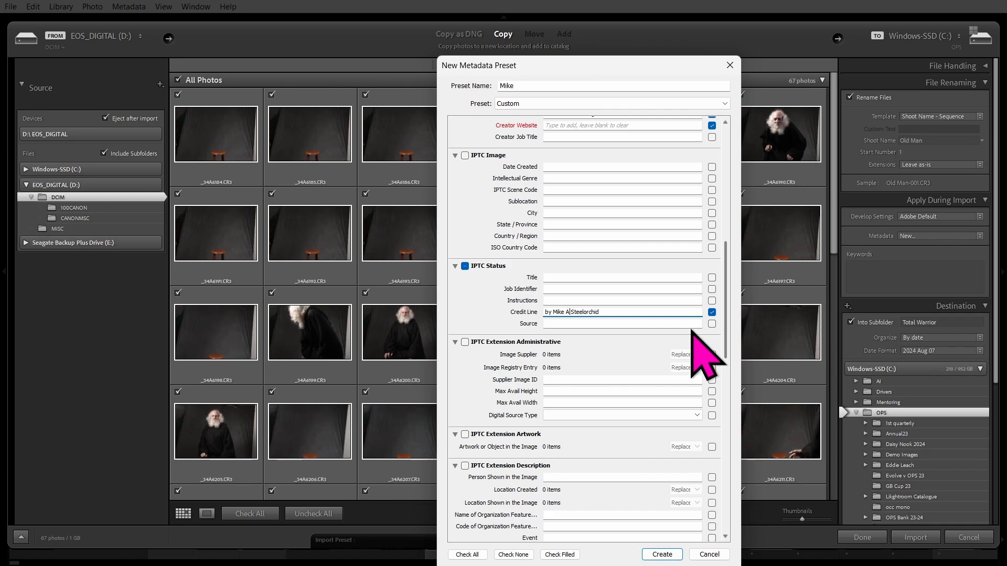
{"action": "type", "text": "t"}
Exclude the empty Creator Address, Creator Phone and Creator Website fields from the preset.
{"action": "scroll", "coordinate": [635, 393], "scroll_direction": "down", "scroll_amount": 10}
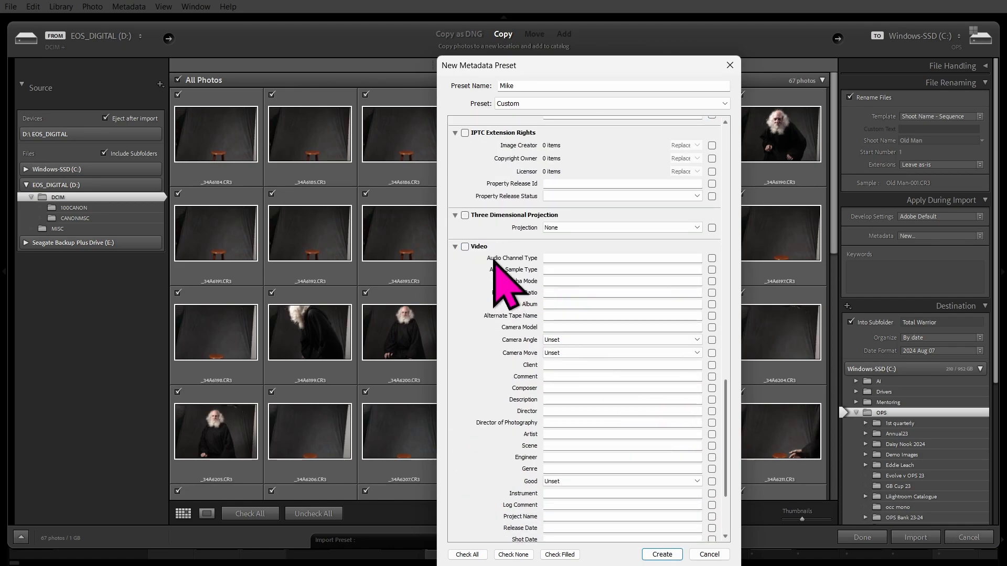
{"action": "scroll", "coordinate": [604, 280], "scroll_direction": "down", "scroll_amount": 5}
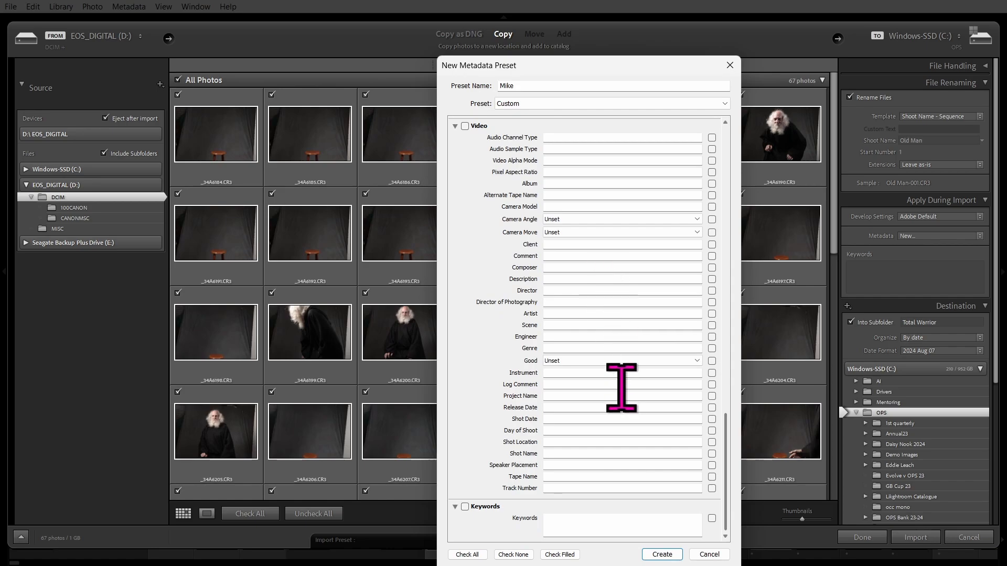
{"action": "scroll", "coordinate": [622, 382], "scroll_direction": "up", "scroll_amount": 15}
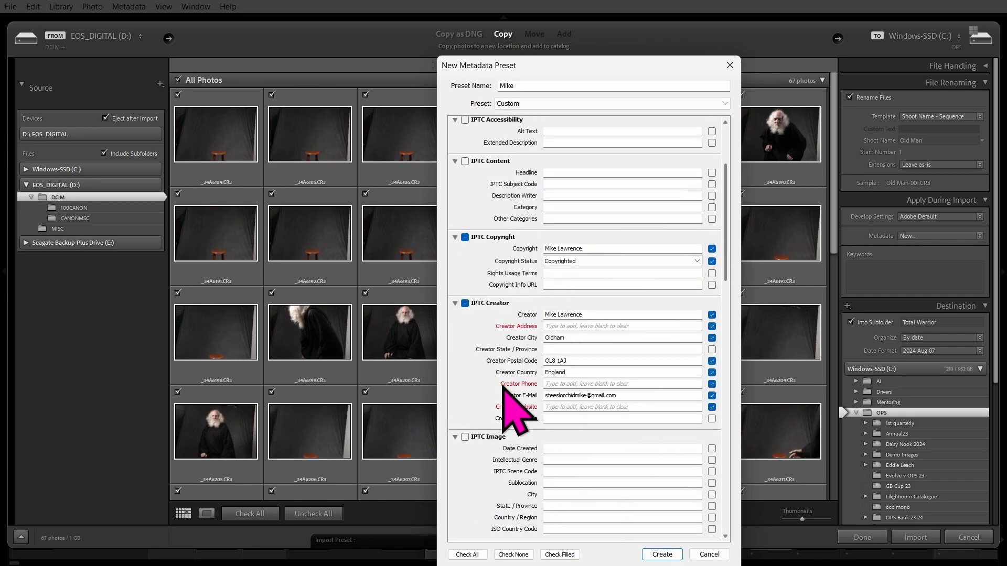
{"action": "left_click", "coordinate": [712, 327]}
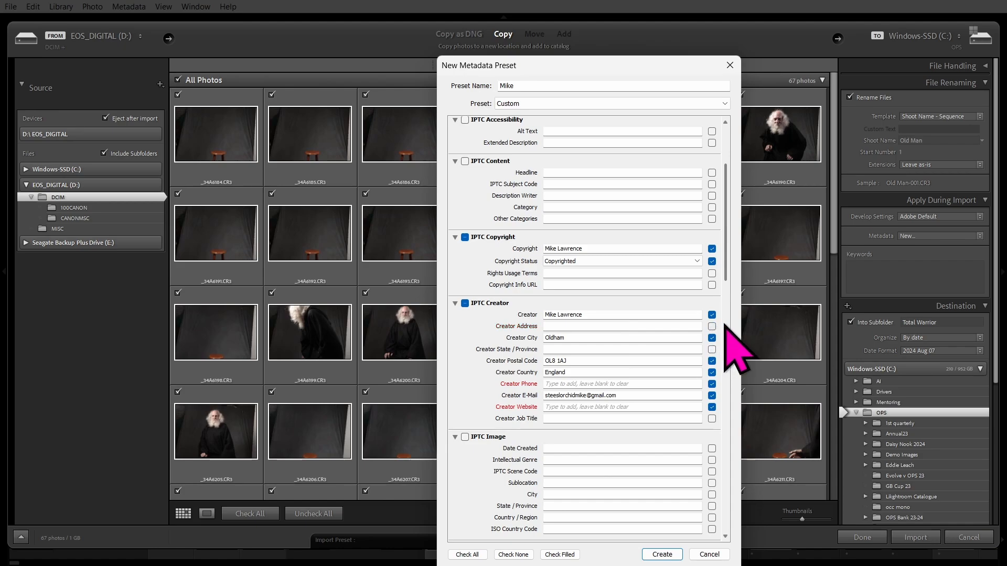
{"action": "left_click", "coordinate": [711, 384]}
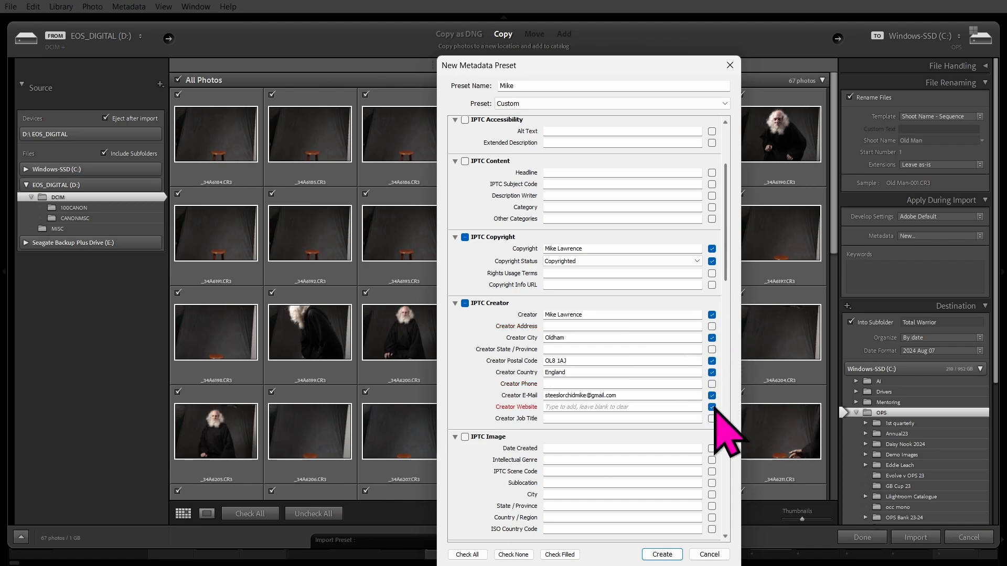
{"action": "left_click", "coordinate": [711, 407]}
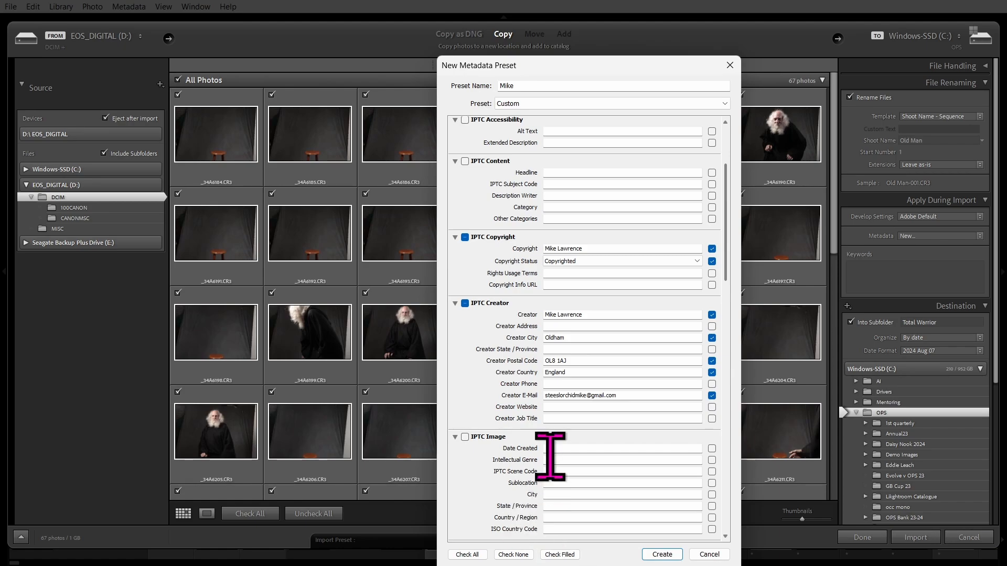
Create the metadata preset and confirm it is the applied Metadata during import.
{"action": "left_click", "coordinate": [662, 555]}
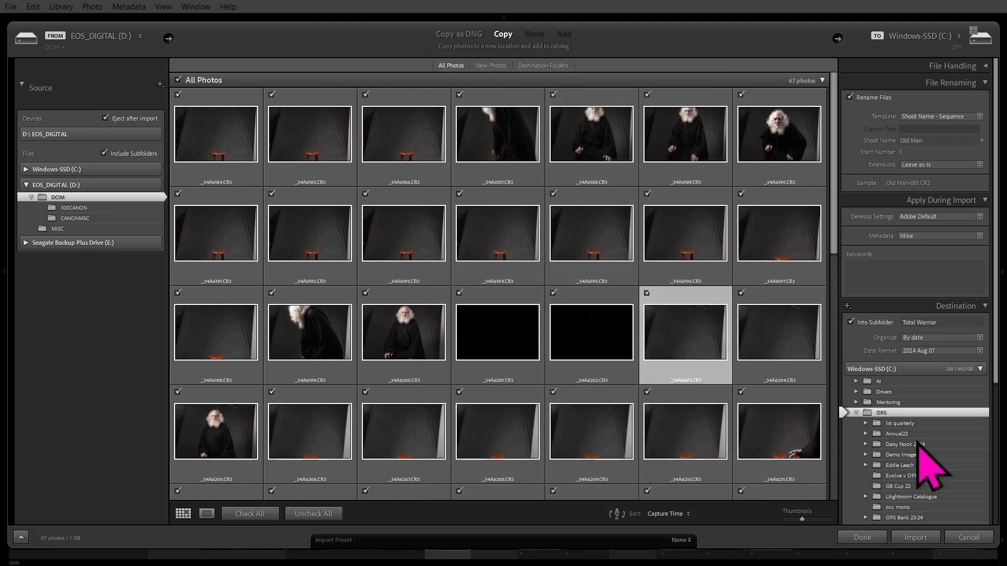
{"action": "left_click", "coordinate": [929, 237]}
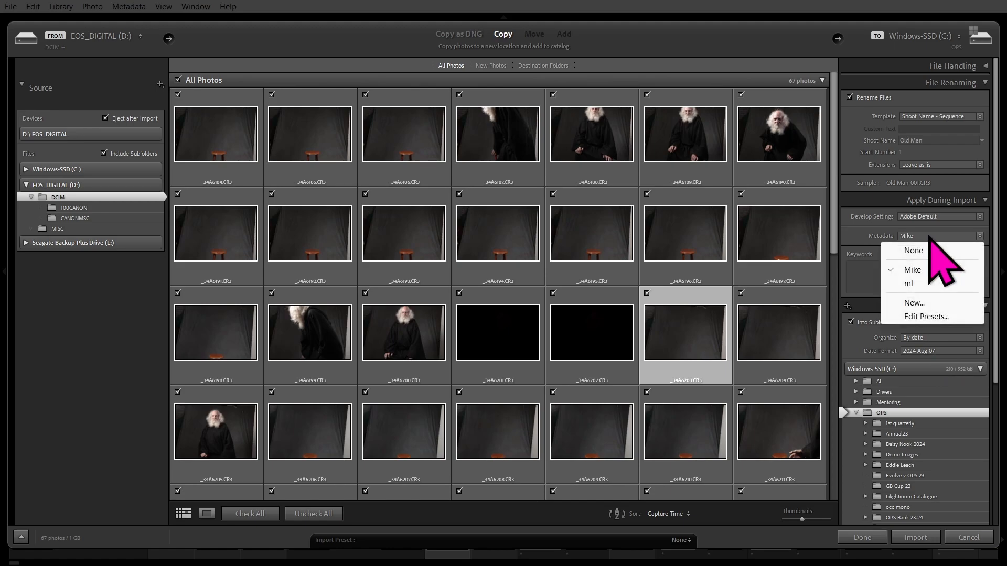
{"action": "left_click", "coordinate": [915, 269]}
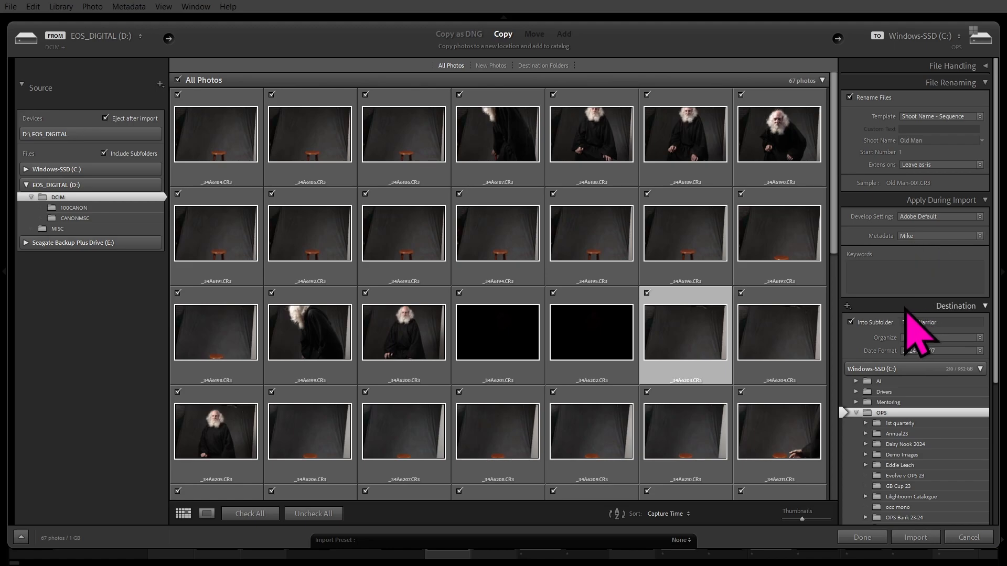
Enter keywords Old man, Monks habit, beard, studio, Portrait, self-portrait, fixing the 'Mon ks' typo.
{"action": "left_click", "coordinate": [895, 270]}
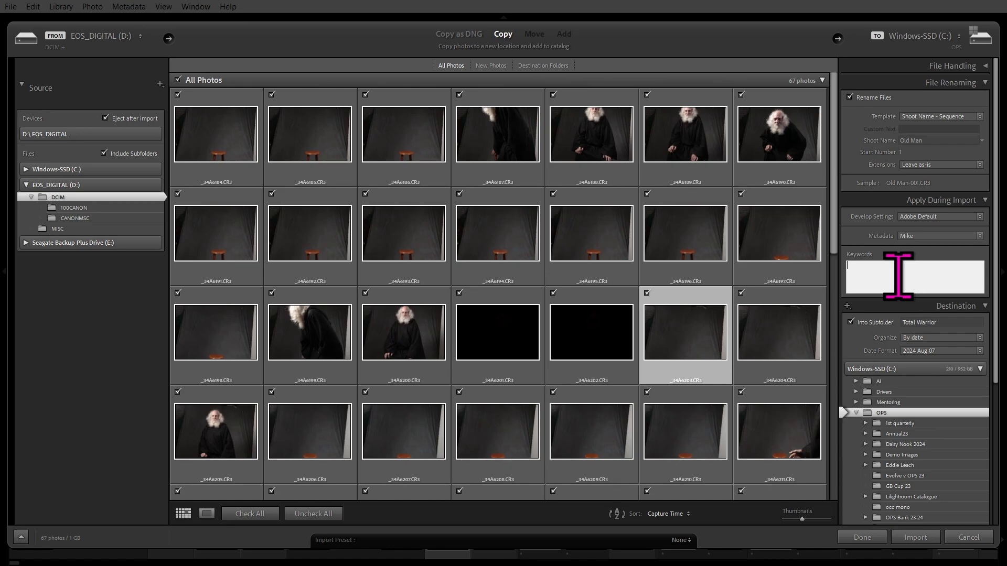
{"action": "type", "text": "O"}
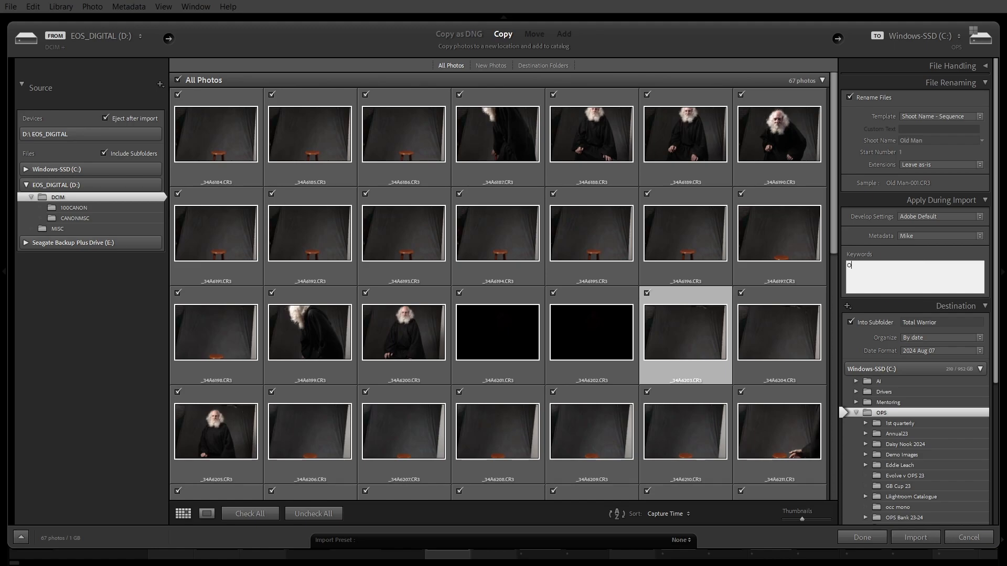
{"action": "type", "text": "ld m"}
{"action": "type", "text": "beard"}
{"action": "type", "text": "ks habit"}
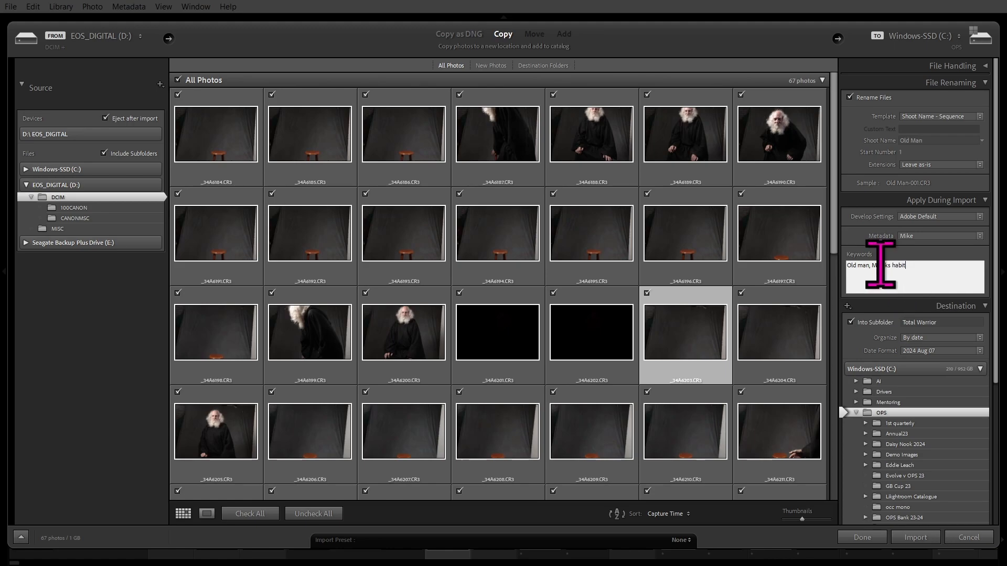
{"action": "left_click_drag", "start_coordinate": [885, 266], "coordinate": [889, 266]}
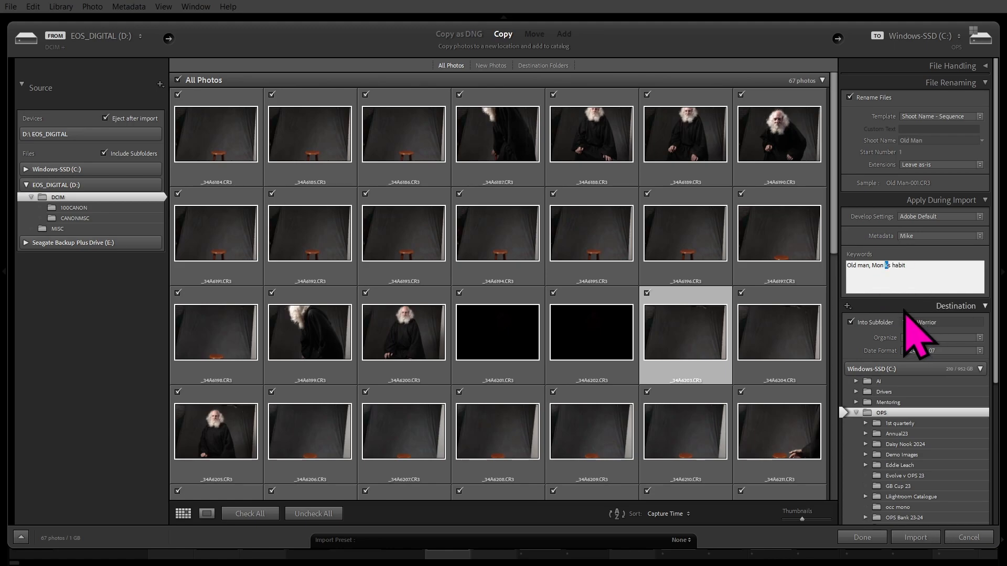
{"action": "key", "text": "Left"}
{"action": "key", "text": "BackSpace"}
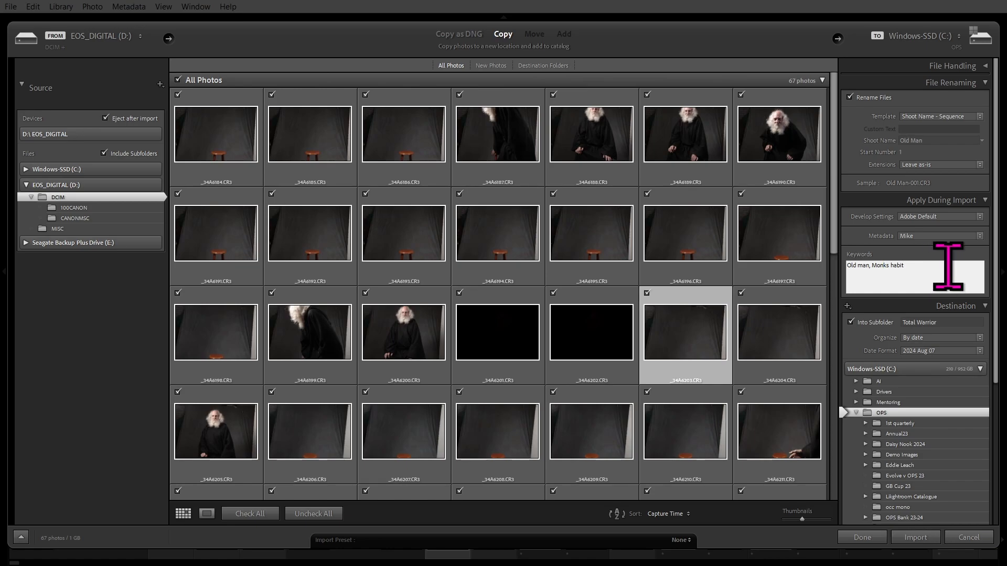
{"action": "type", "text": ", beard"}
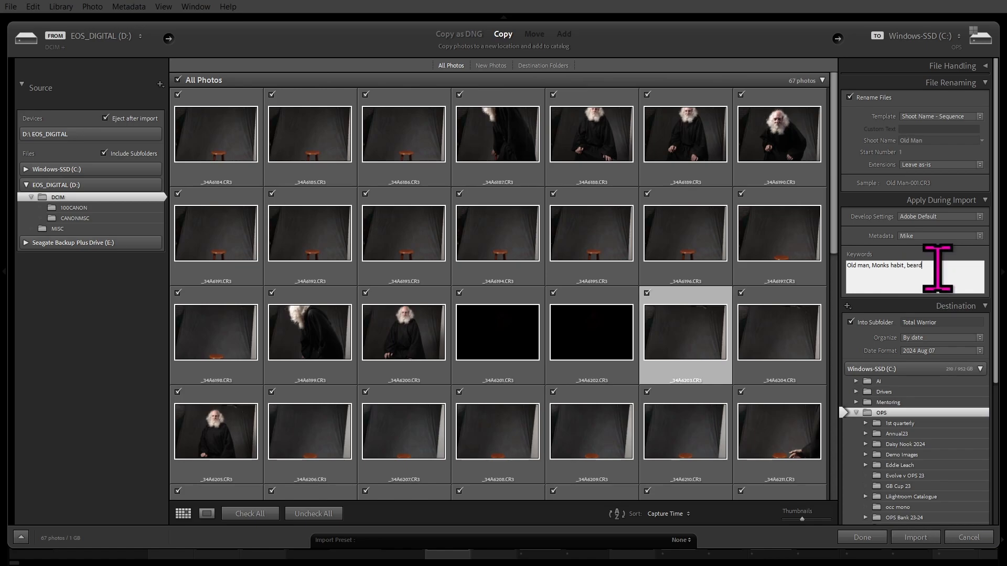
{"action": "type", "text": ", s"}
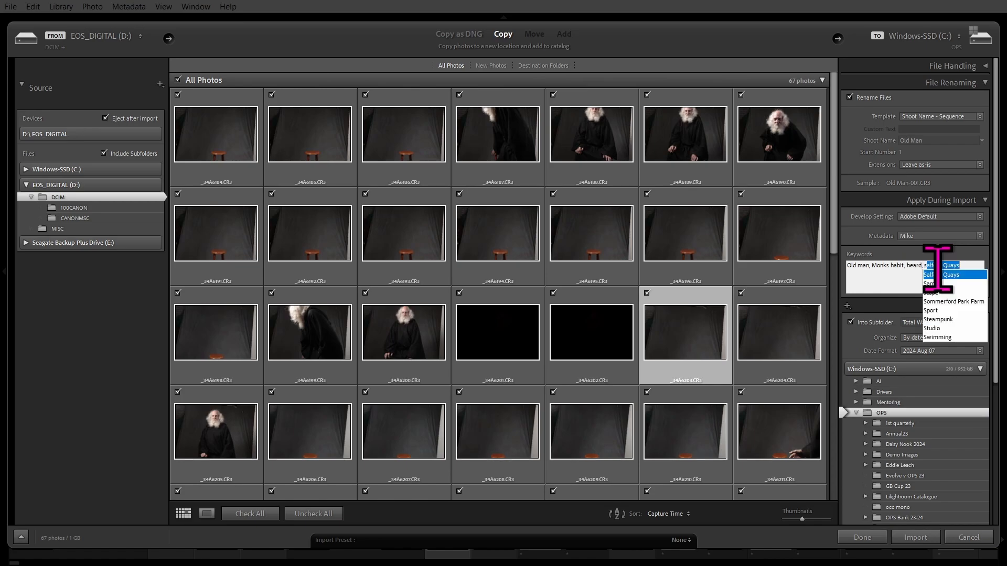
{"action": "type", "text": "tudio"}
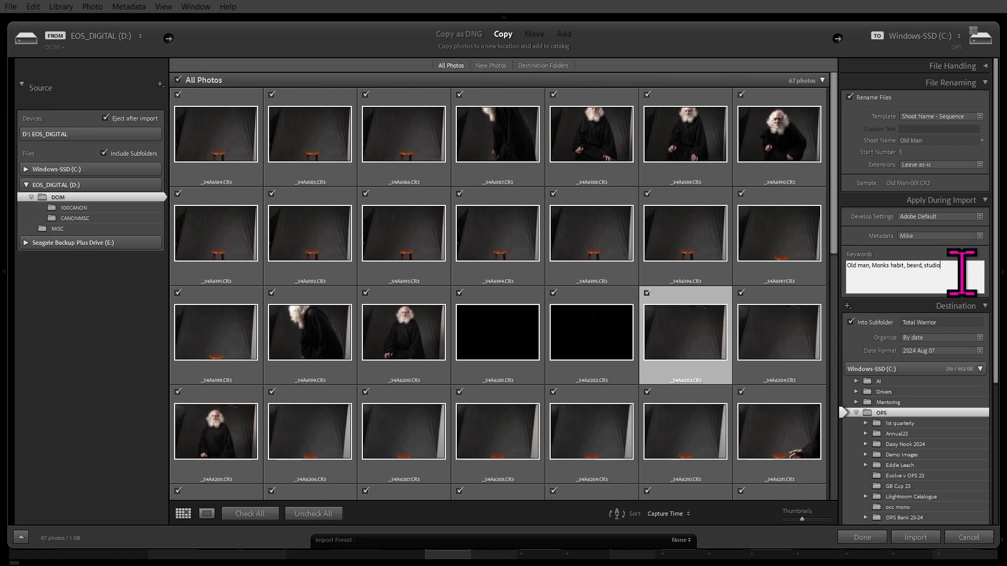
{"action": "type", "text": ", Port"}
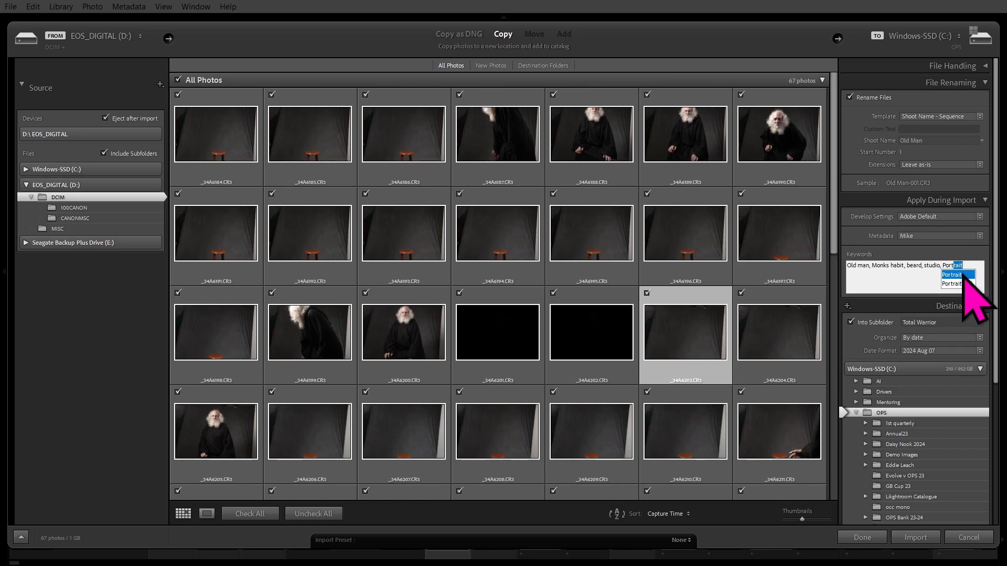
{"action": "type", "text": "rait, sel"}
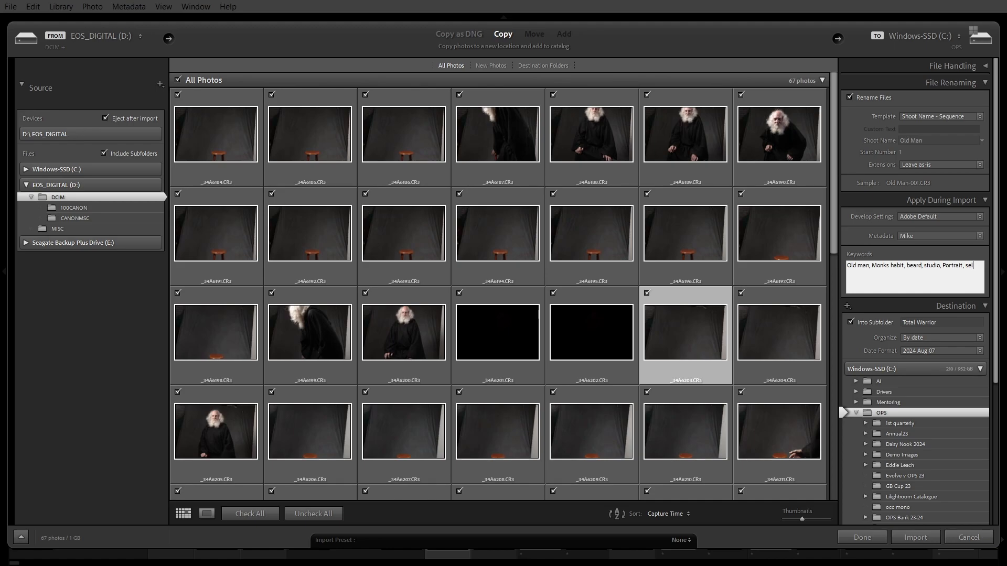
{"action": "type", "text": "f-portrait"}
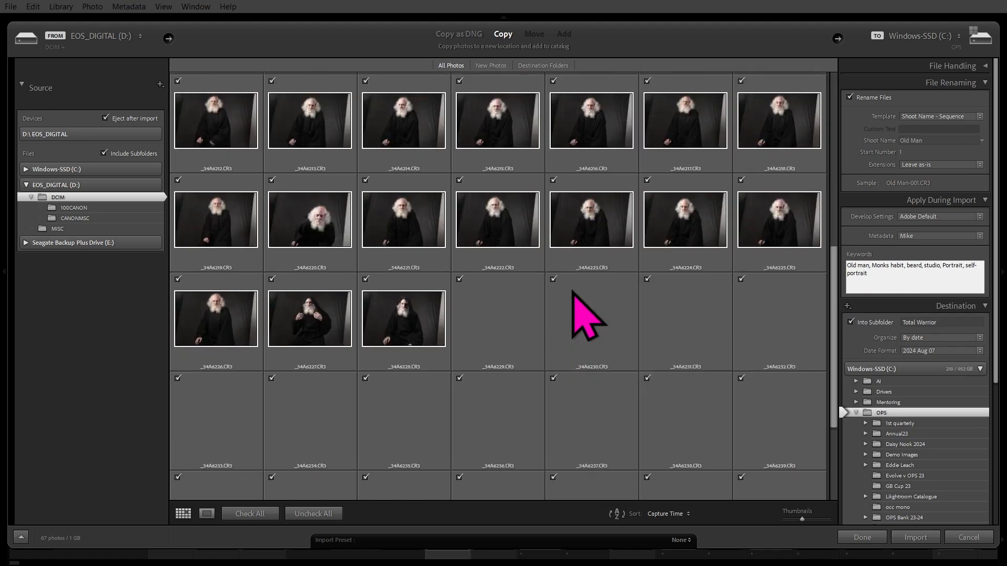
Append 'garage' after self-portrait in the import keywords and commit the list.
{"action": "scroll", "coordinate": [575, 304], "scroll_direction": "down", "scroll_amount": 5}
{"action": "scroll", "coordinate": [582, 314], "scroll_direction": "down", "scroll_amount": 3}
{"action": "scroll", "coordinate": [582, 314], "scroll_direction": "up", "scroll_amount": 6}
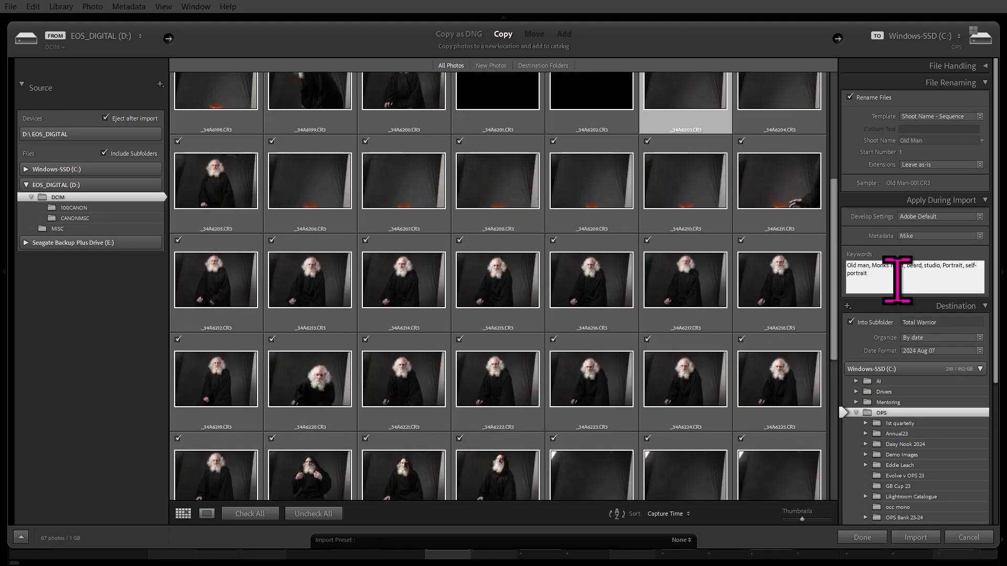
{"action": "left_click", "coordinate": [898, 279]}
{"action": "type", "text": ", g"}
{"action": "type", "text": "arage"}
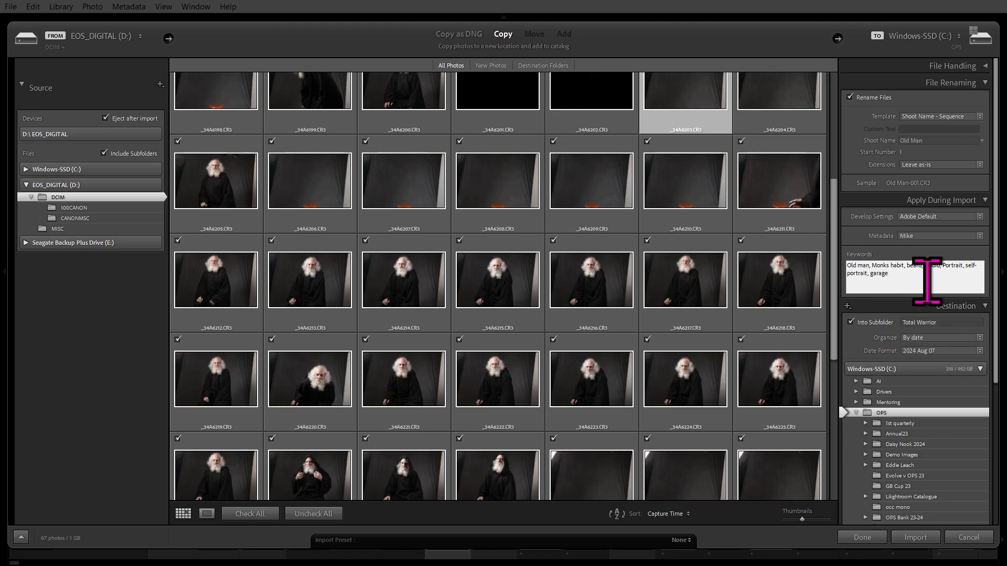
{"action": "left_click", "coordinate": [926, 282]}
{"action": "key", "text": "Return"}
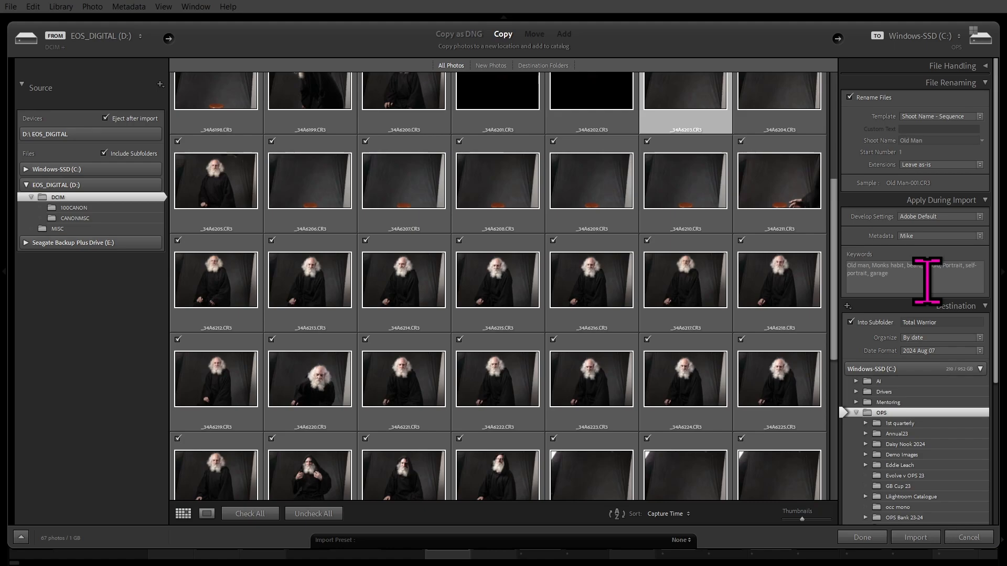
Review the destination folder tree and expand Seagate Backup Plus Drive to show Stills and stuff.
{"action": "scroll", "coordinate": [928, 356], "scroll_direction": "down", "scroll_amount": 1}
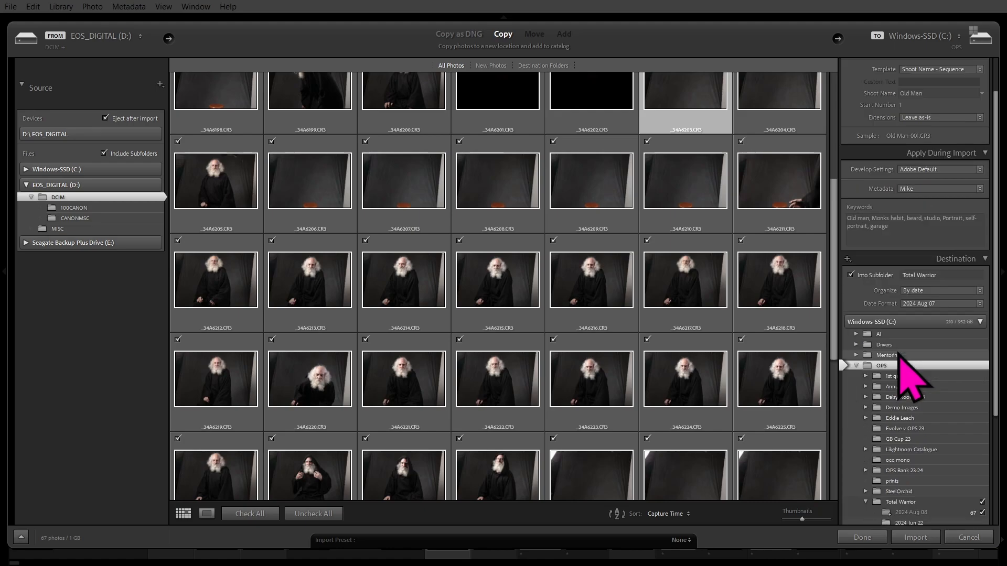
{"action": "scroll", "coordinate": [926, 348], "scroll_direction": "down", "scroll_amount": 1}
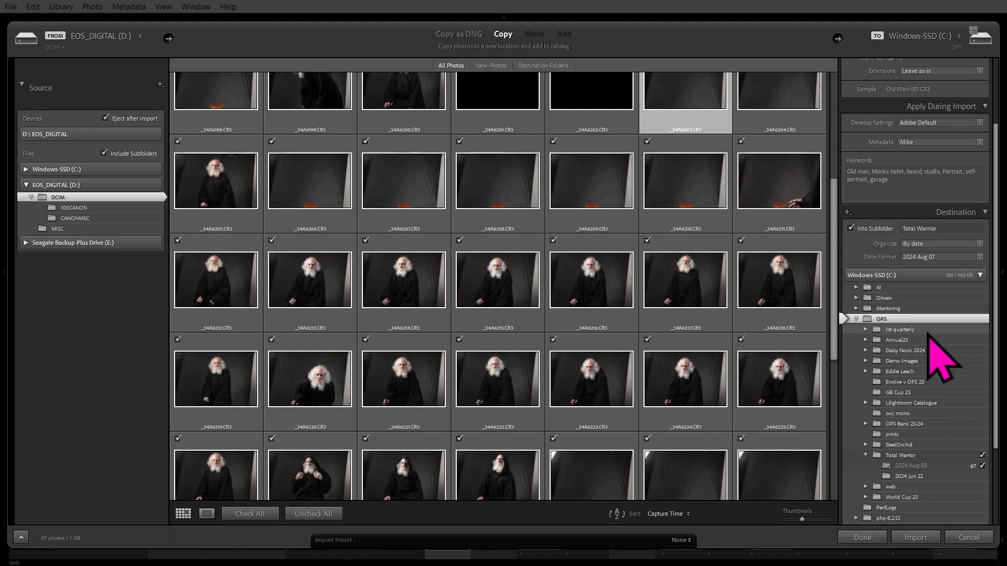
{"action": "scroll", "coordinate": [931, 346], "scroll_direction": "down", "scroll_amount": 1}
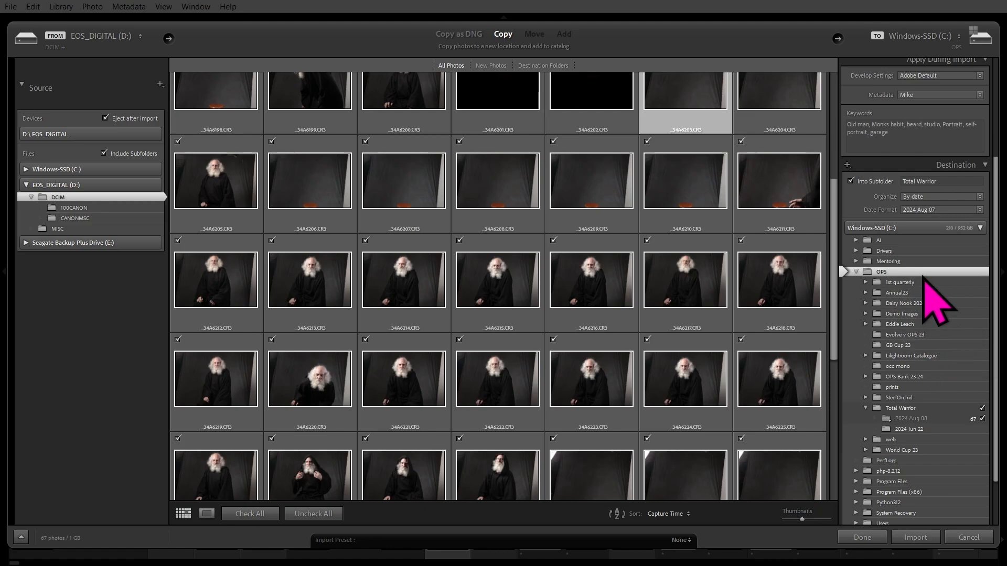
{"action": "scroll", "coordinate": [928, 279], "scroll_direction": "down", "scroll_amount": 2}
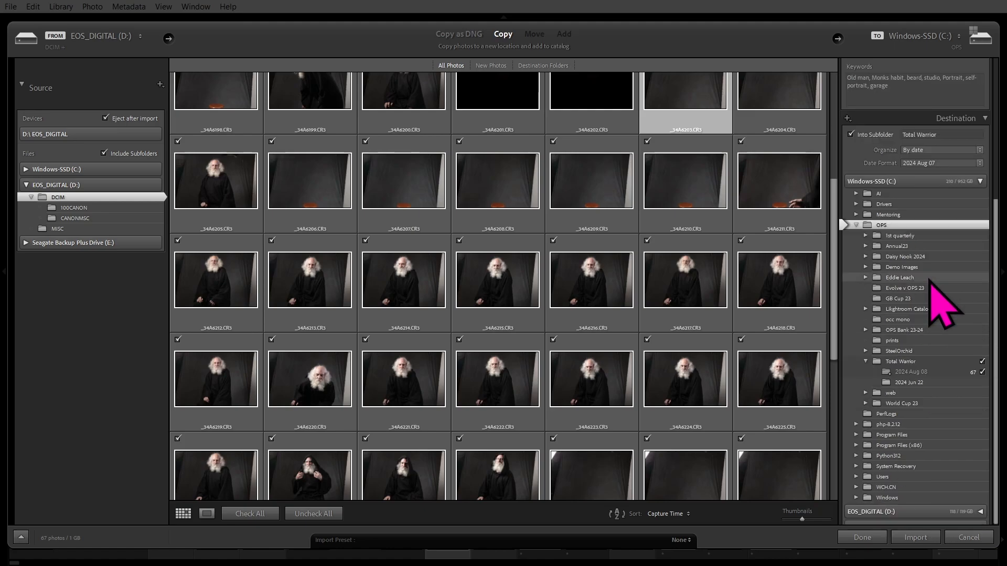
{"action": "scroll", "coordinate": [931, 284], "scroll_direction": "up", "scroll_amount": 3}
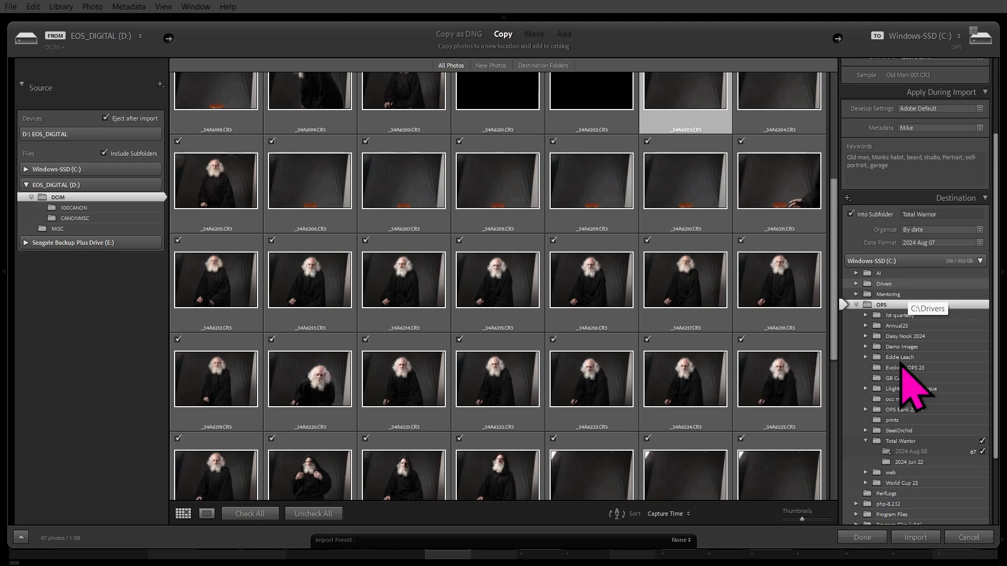
{"action": "scroll", "coordinate": [954, 321], "scroll_direction": "down", "scroll_amount": 2}
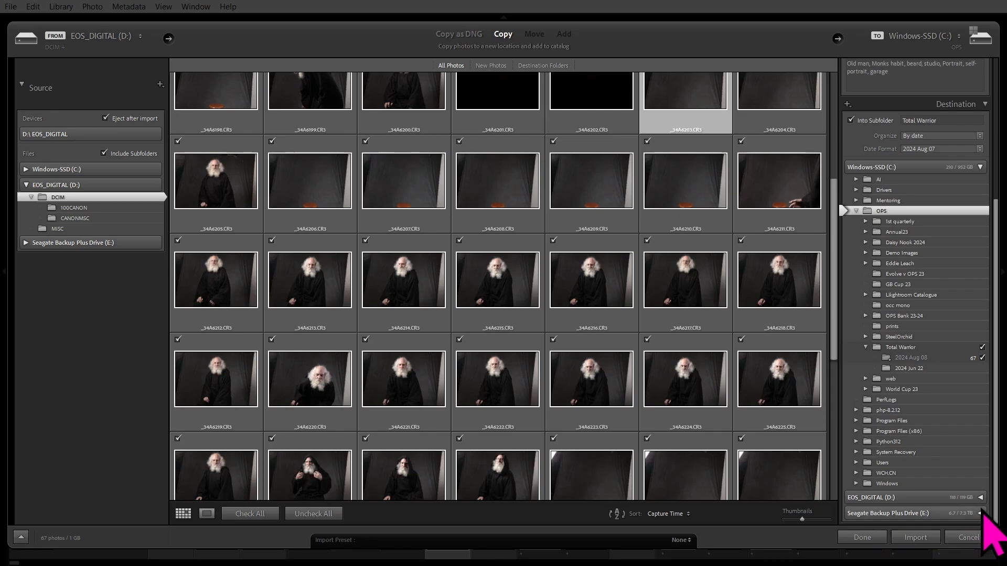
{"action": "left_click", "coordinate": [980, 514]}
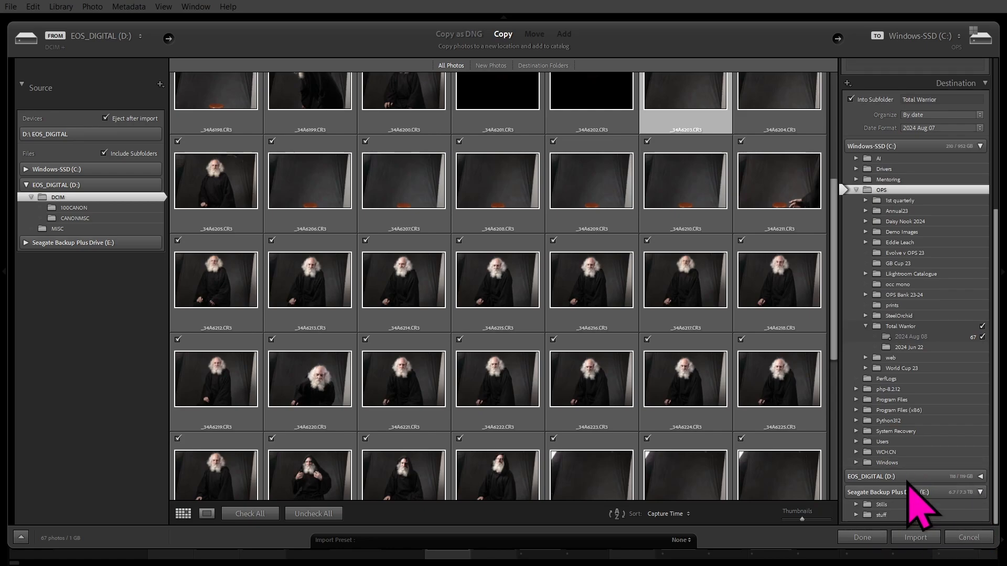
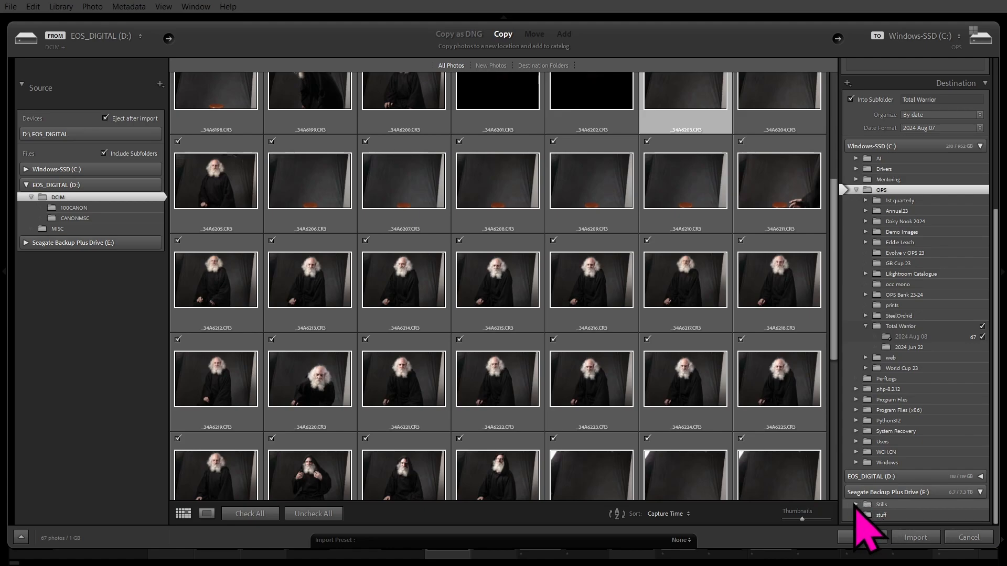
Set the import destination to the Stills folder on Seagate Backup Plus Drive (E:).
{"action": "left_click", "coordinate": [856, 505]}
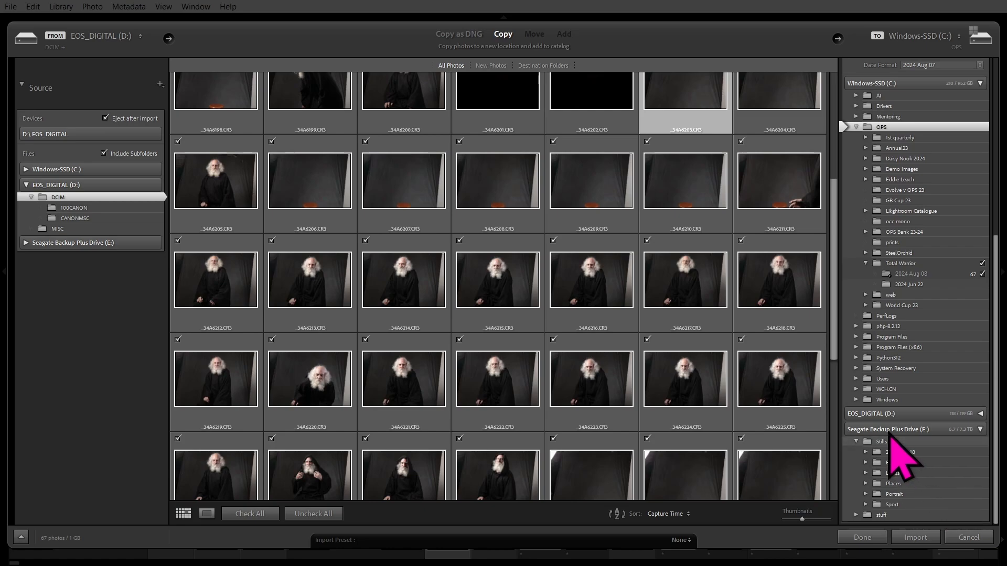
{"action": "left_click", "coordinate": [886, 444]}
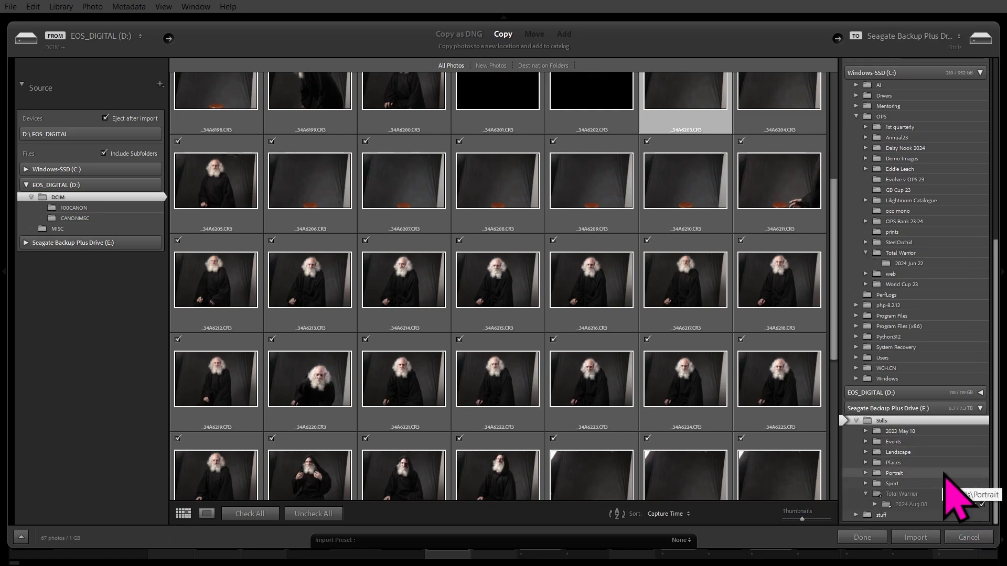
{"action": "scroll", "coordinate": [944, 477], "scroll_direction": "up", "scroll_amount": 5}
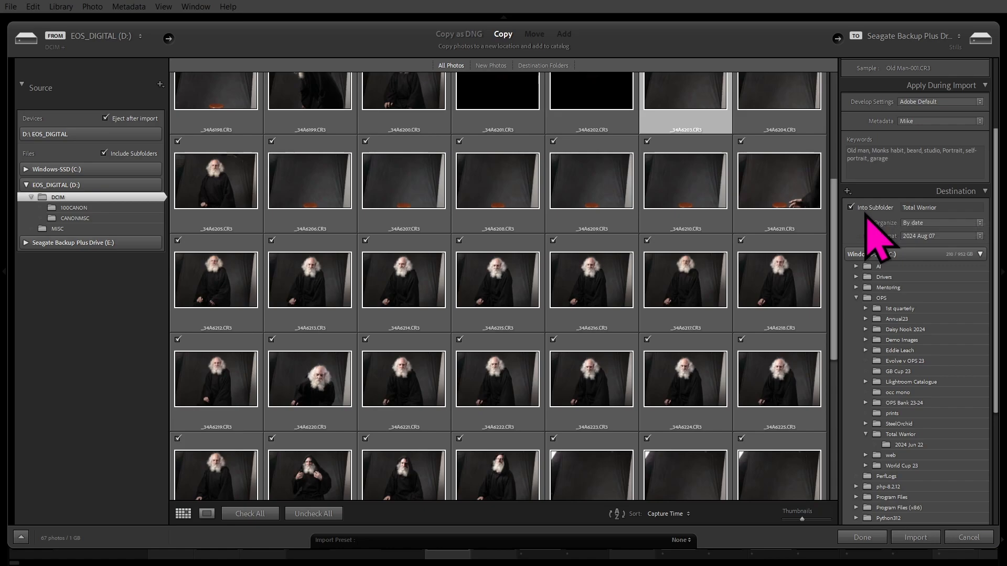
Rename the import subfolder from Total Warrior to Old Man.
{"action": "left_click", "coordinate": [931, 208]}
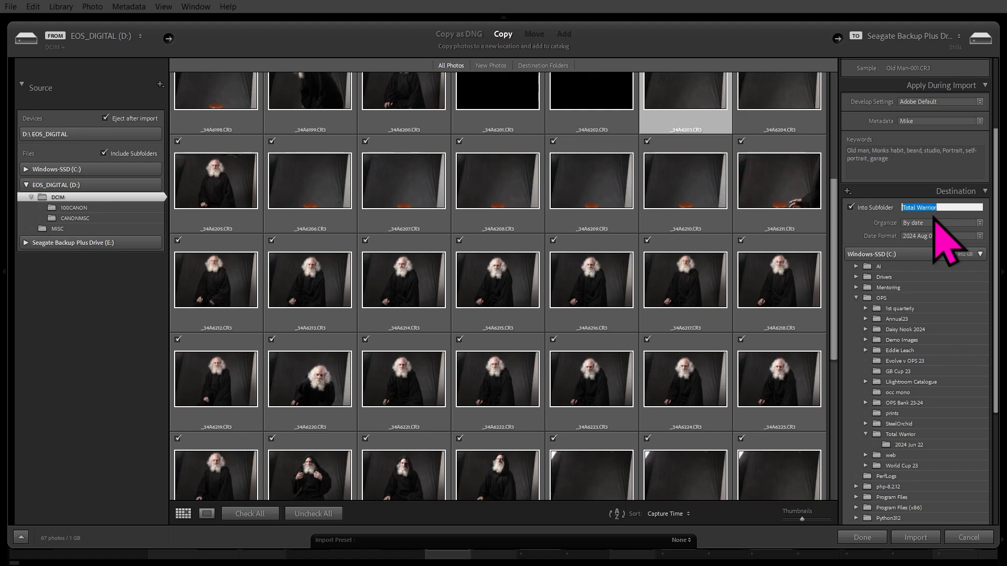
{"action": "type", "text": "Old Man"}
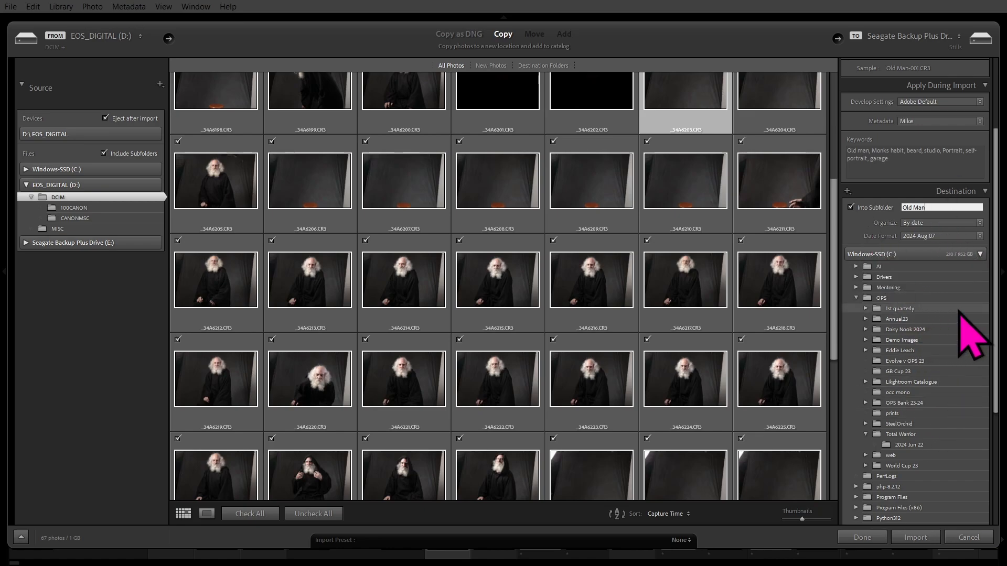
{"action": "scroll", "coordinate": [971, 330], "scroll_direction": "down", "scroll_amount": 5}
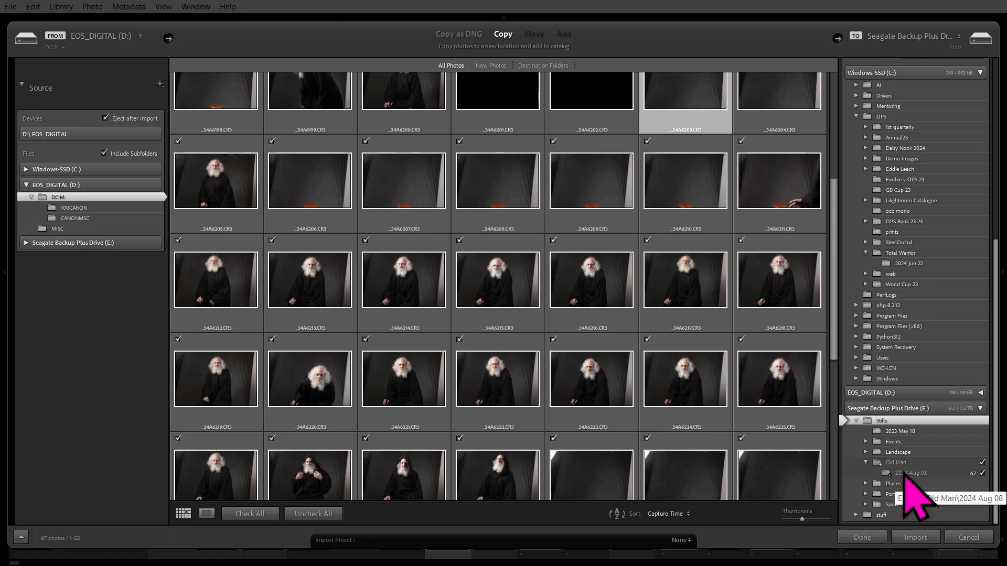
Untick Into Subfolder so photos copy straight into Stills, keeping Old Man entered.
{"action": "scroll", "coordinate": [916, 496], "scroll_direction": "up", "scroll_amount": 5}
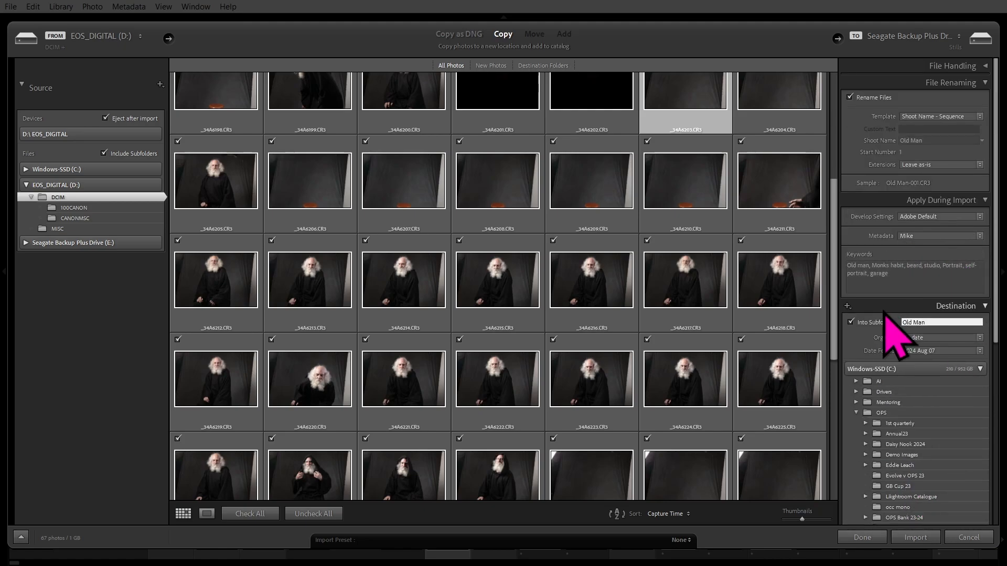
{"action": "scroll", "coordinate": [969, 488], "scroll_direction": "down", "scroll_amount": 3}
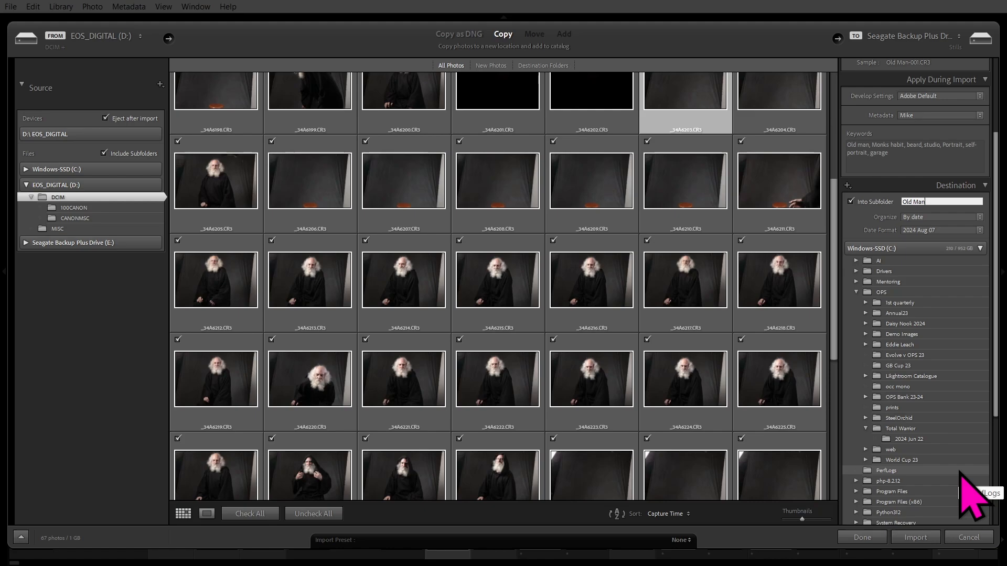
{"action": "left_click", "coordinate": [851, 201]}
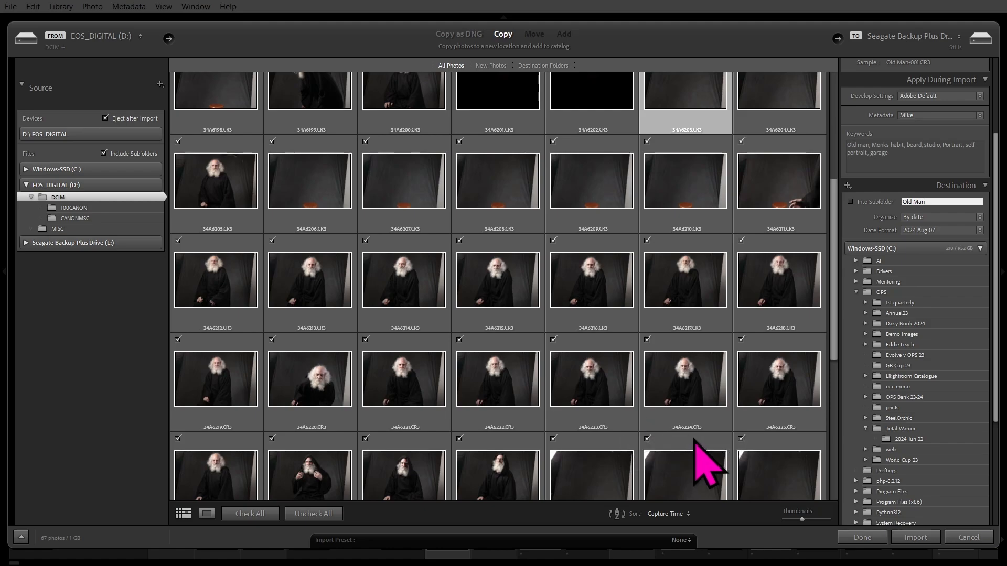
Re-enable Into Subfolder and check the preview shows Stills/Old Man/2024 Aug 08.
{"action": "left_click", "coordinate": [850, 202]}
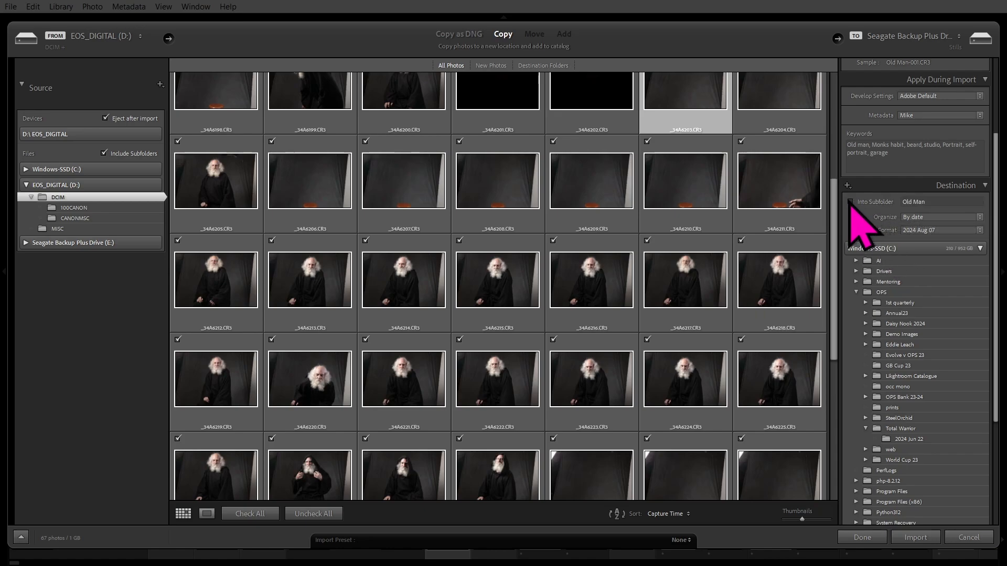
{"action": "left_click", "coordinate": [850, 201]}
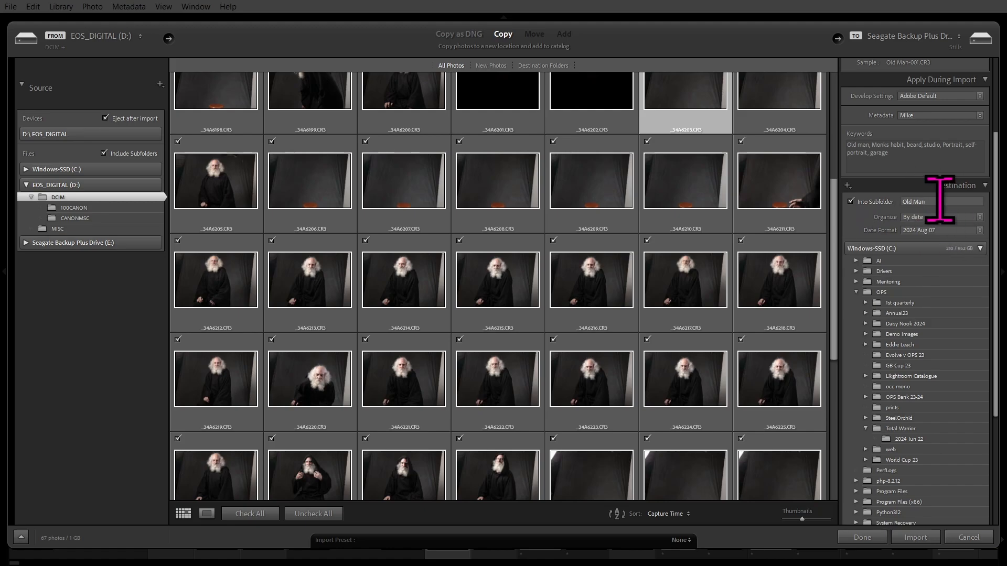
{"action": "scroll", "coordinate": [977, 465], "scroll_direction": "down", "scroll_amount": 4}
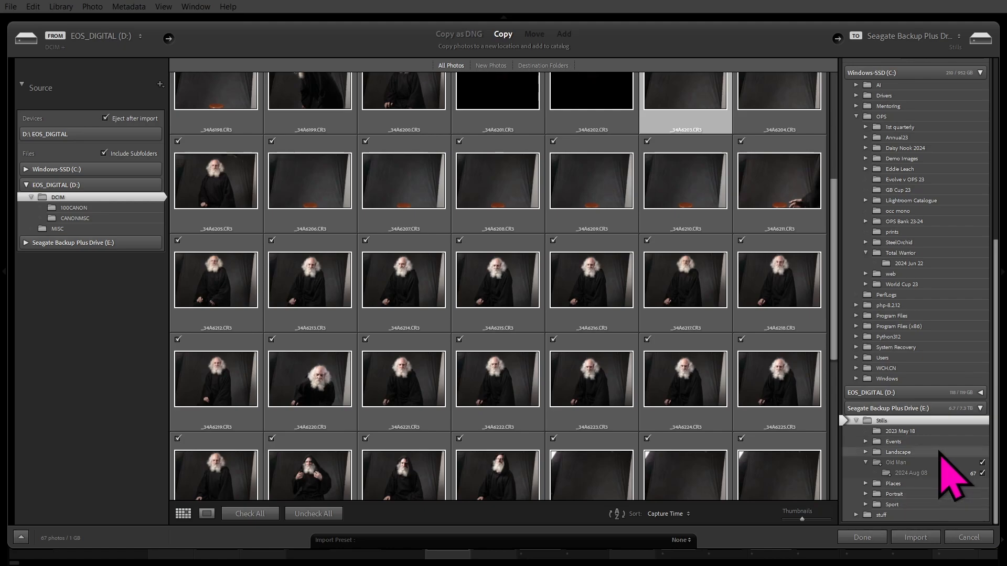
{"action": "scroll", "coordinate": [939, 455], "scroll_direction": "up", "scroll_amount": 5}
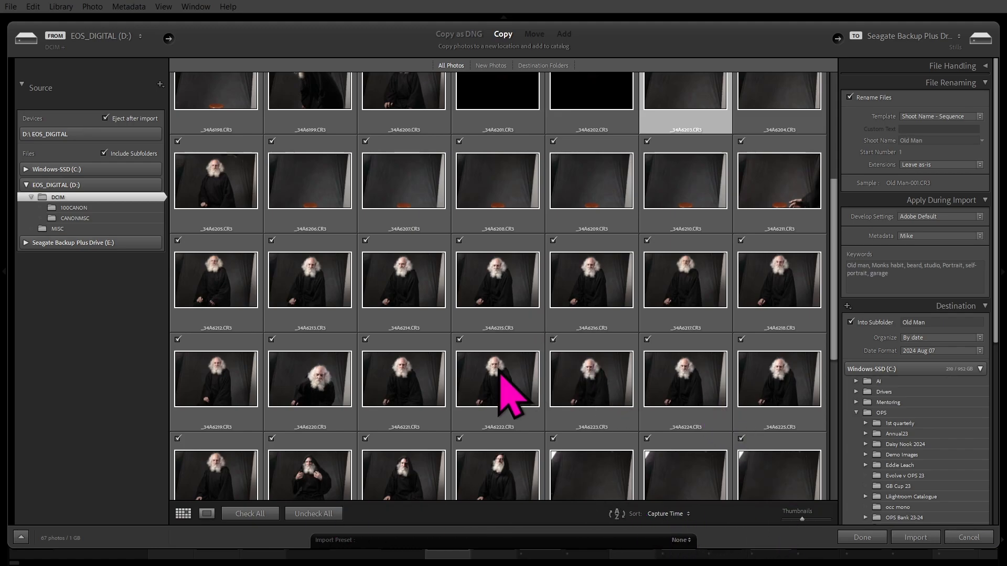
Exclude frames _34A6184 through _34A6188 from the import.
{"action": "scroll", "coordinate": [496, 445], "scroll_direction": "up", "scroll_amount": 3}
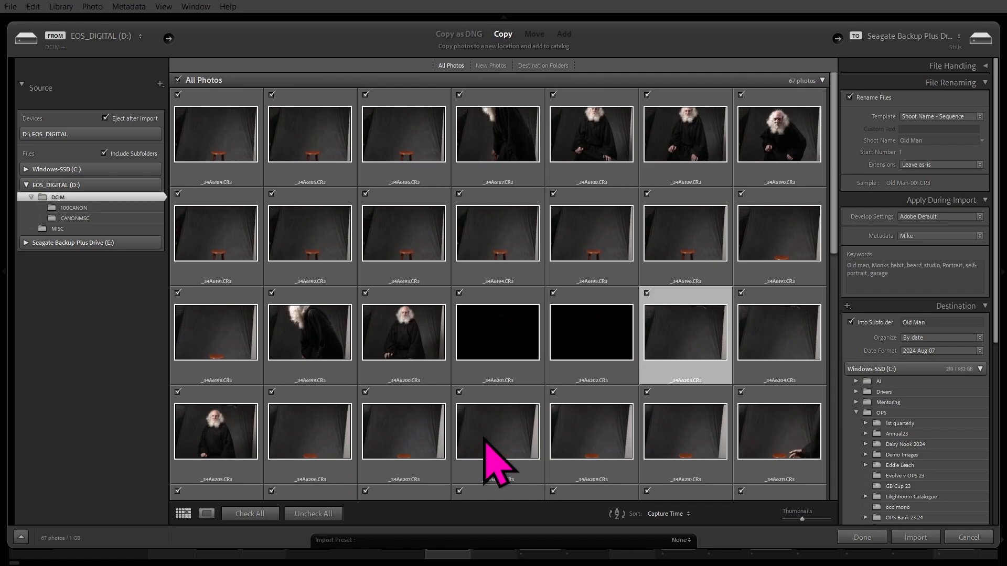
{"action": "scroll", "coordinate": [487, 462], "scroll_direction": "up", "scroll_amount": 2}
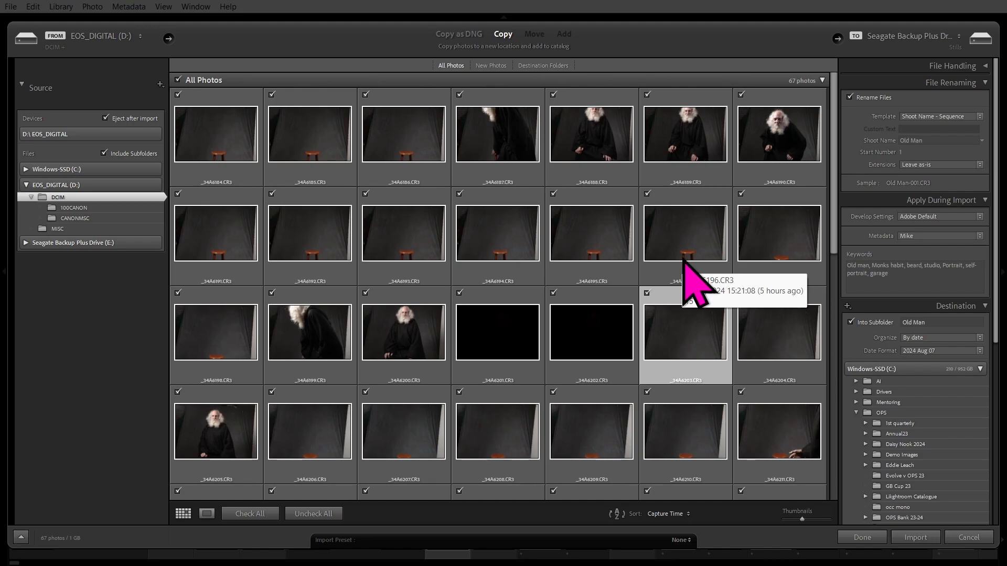
{"action": "left_click", "coordinate": [205, 142]}
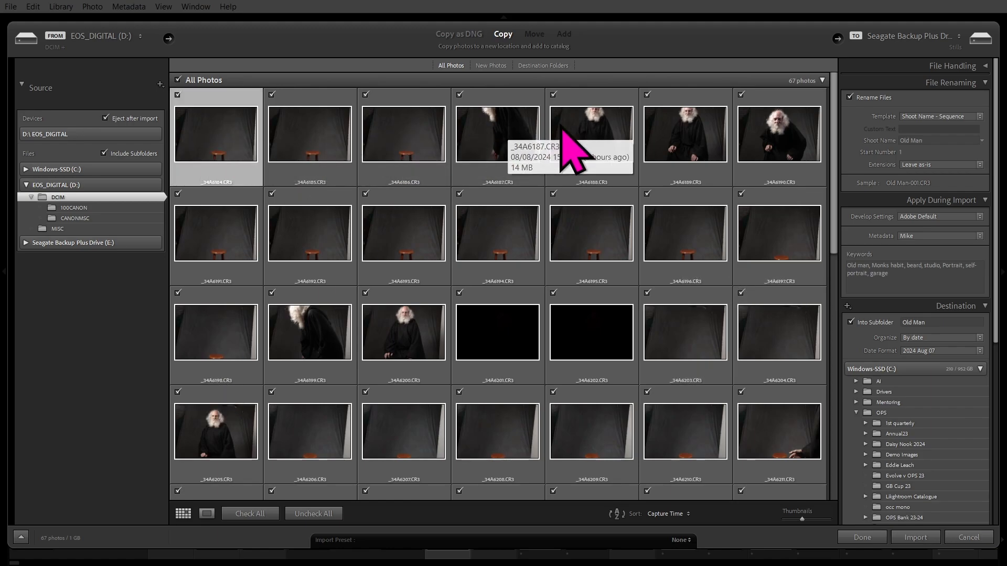
{"action": "left_click", "coordinate": [589, 136]}
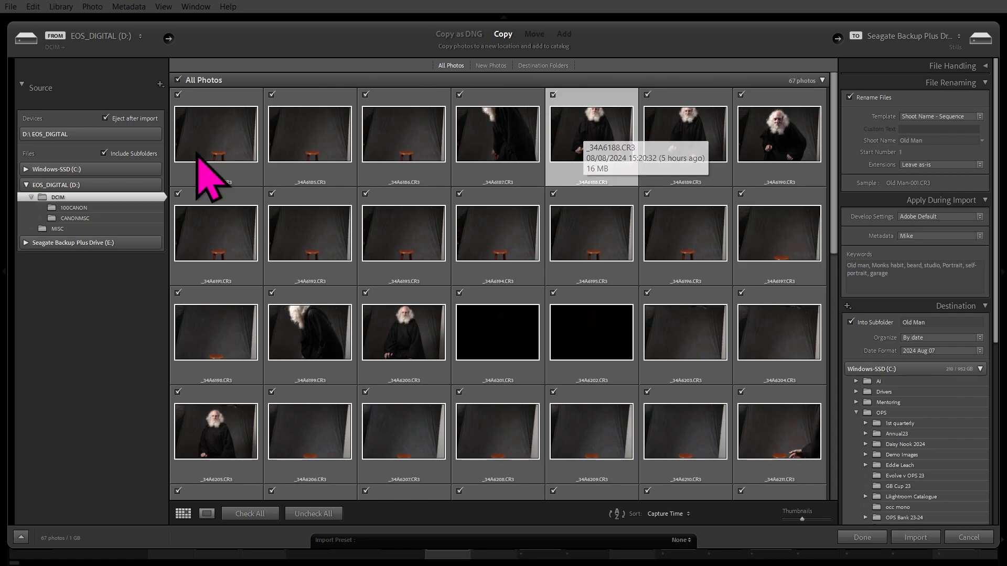
{"action": "left_click", "coordinate": [213, 134], "text": "shift"}
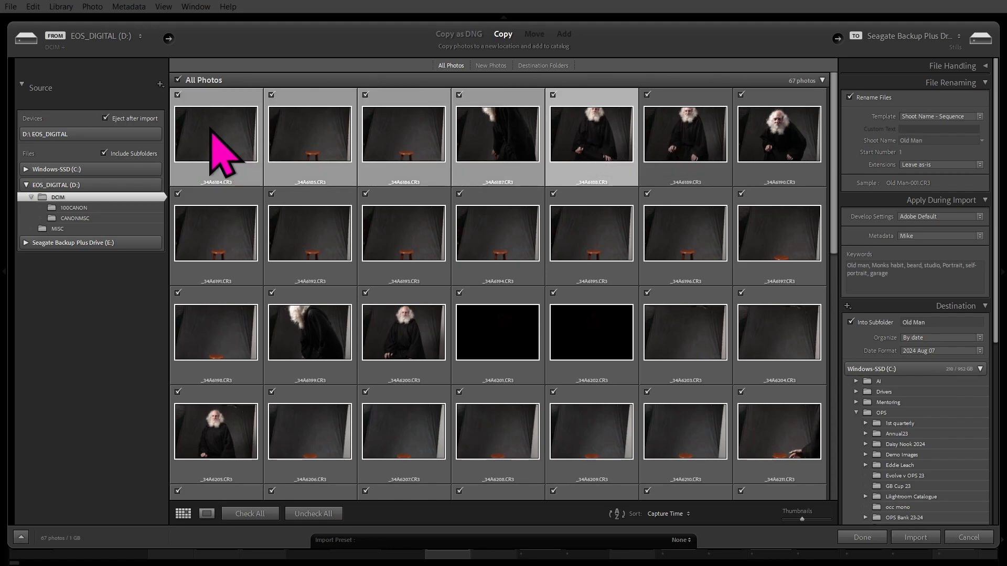
{"action": "left_click", "coordinate": [178, 95]}
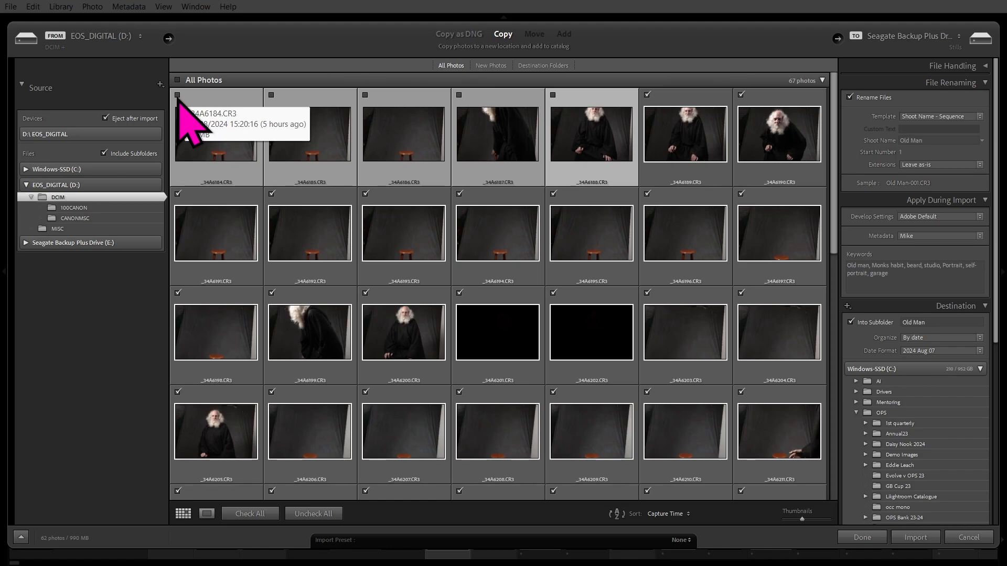
Exclude frames _34A6191–_34A6199 and blank frames _34A6201–_34A6211, leaving 42 photos checked.
{"action": "left_click", "coordinate": [209, 225]}
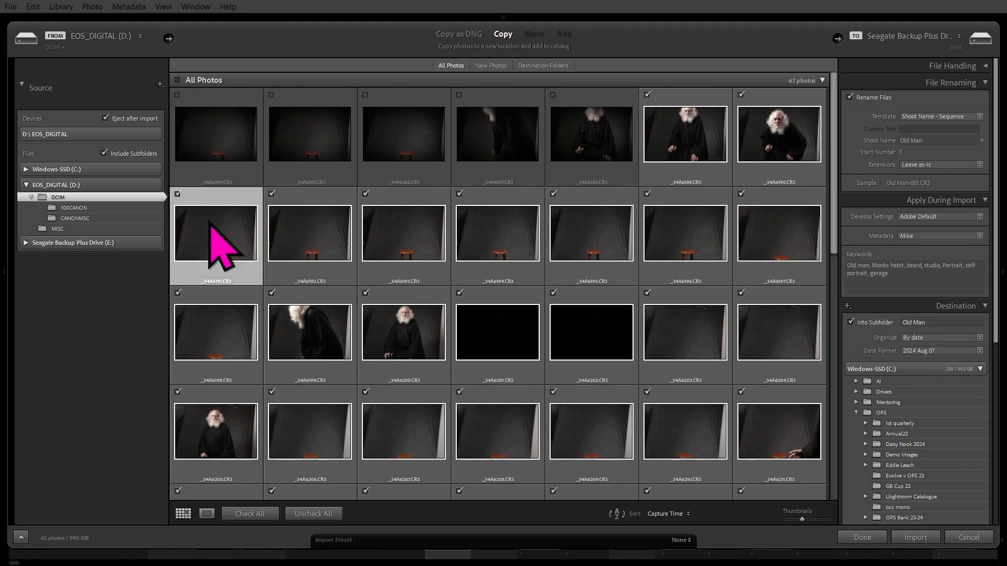
{"action": "left_click", "coordinate": [308, 331], "text": "shift"}
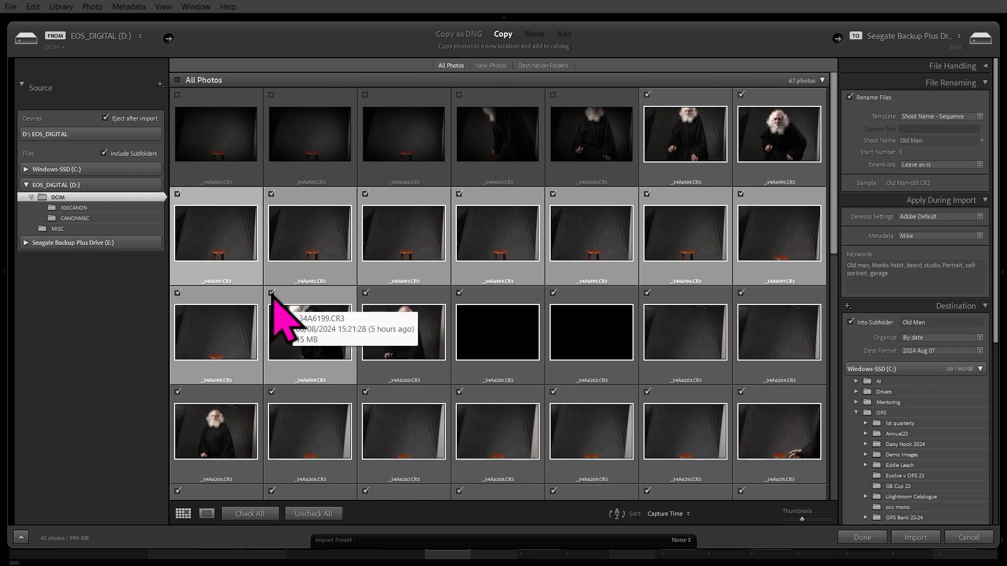
{"action": "left_click", "coordinate": [271, 294]}
{"action": "scroll", "coordinate": [457, 391], "scroll_direction": "down", "scroll_amount": 1}
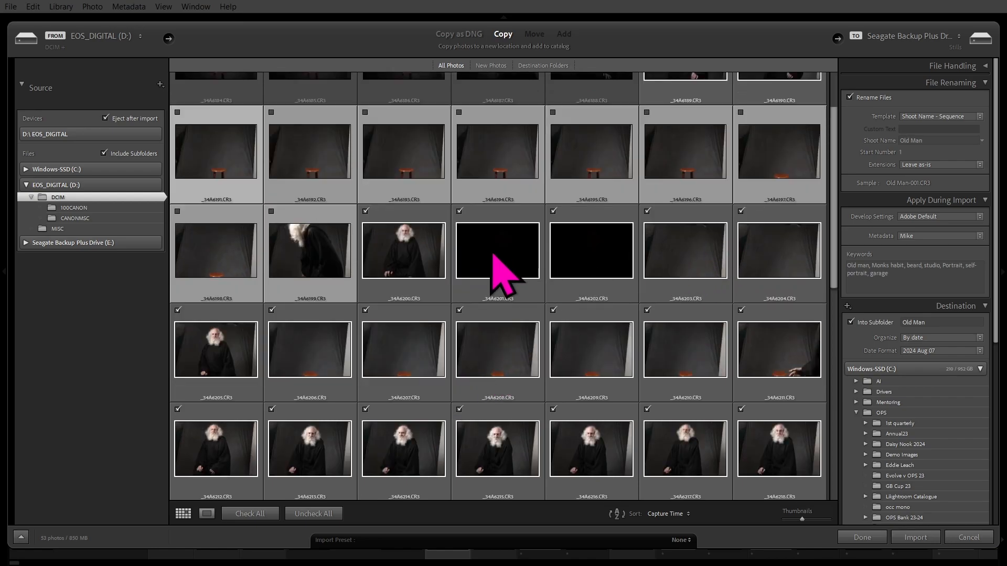
{"action": "left_click", "coordinate": [492, 254]}
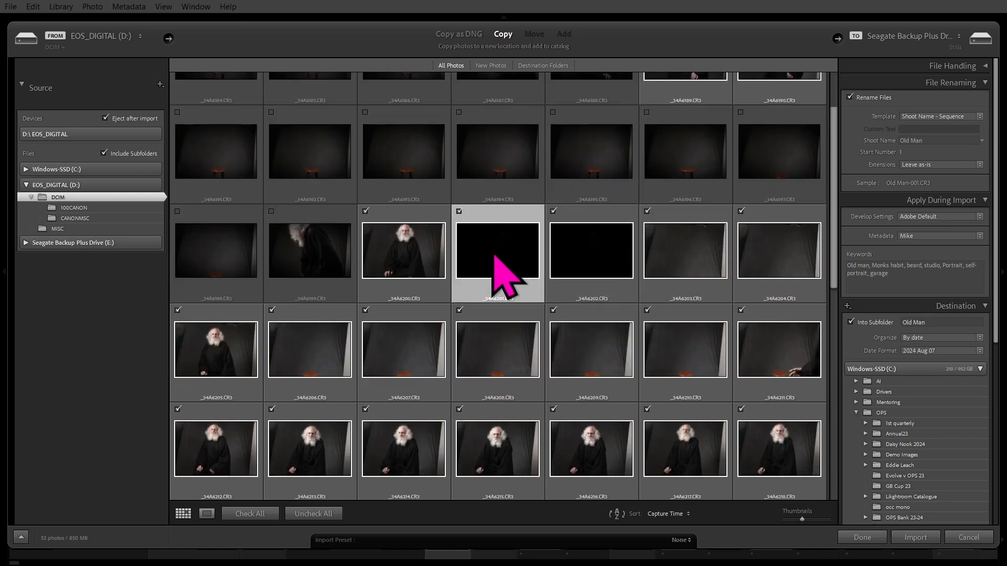
{"action": "left_click", "coordinate": [772, 350], "text": "shift"}
{"action": "left_click", "coordinate": [460, 310]}
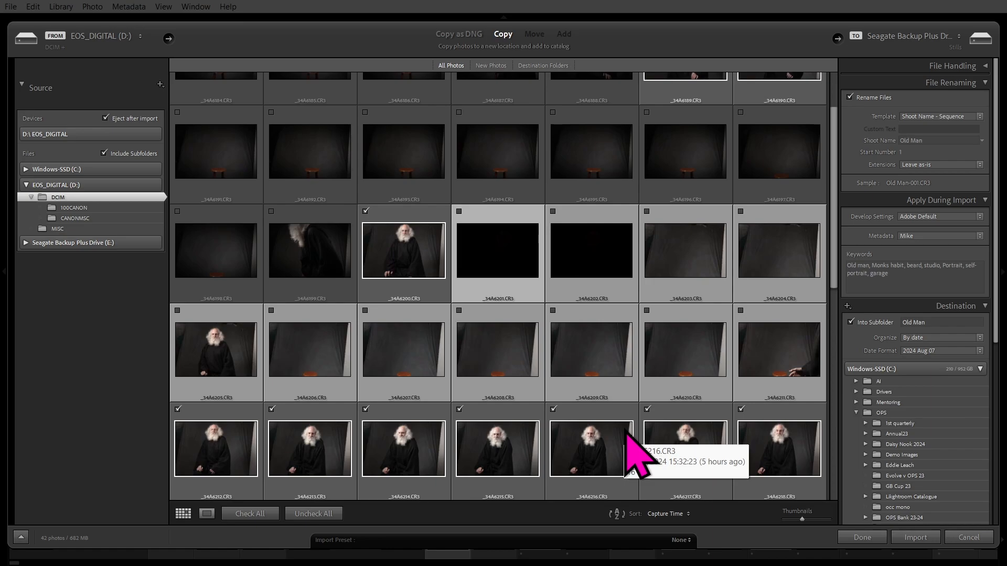
{"action": "scroll", "coordinate": [534, 284], "scroll_direction": "down", "scroll_amount": 8}
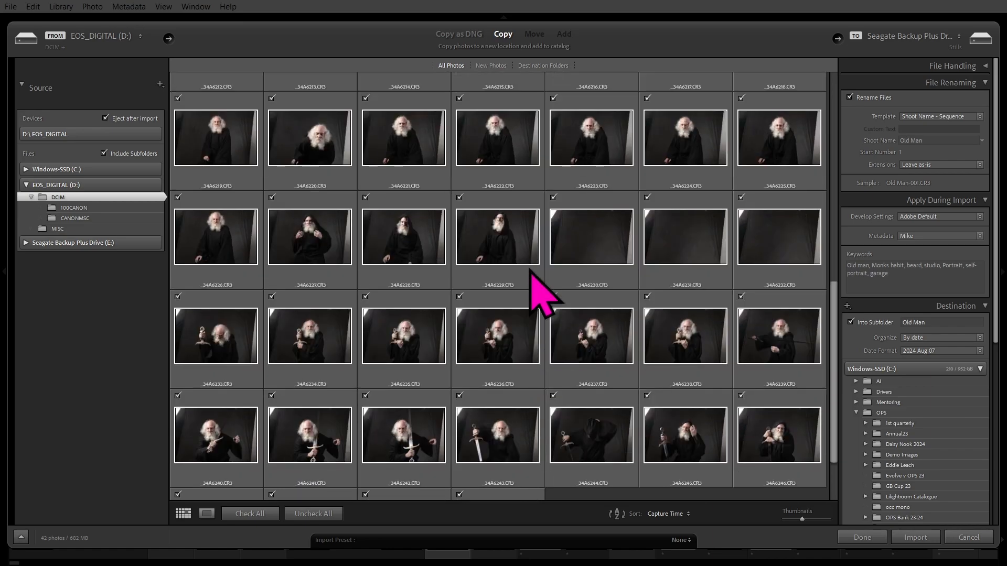
{"action": "scroll", "coordinate": [535, 270], "scroll_direction": "up", "scroll_amount": 10}
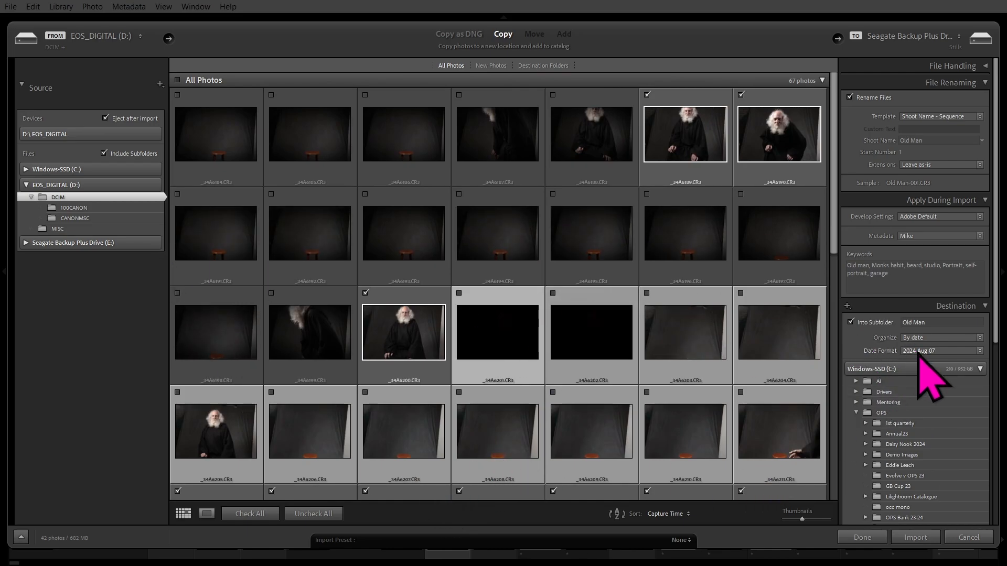
Import the 42 checked photos and view the background task progress details.
{"action": "left_click", "coordinate": [917, 538]}
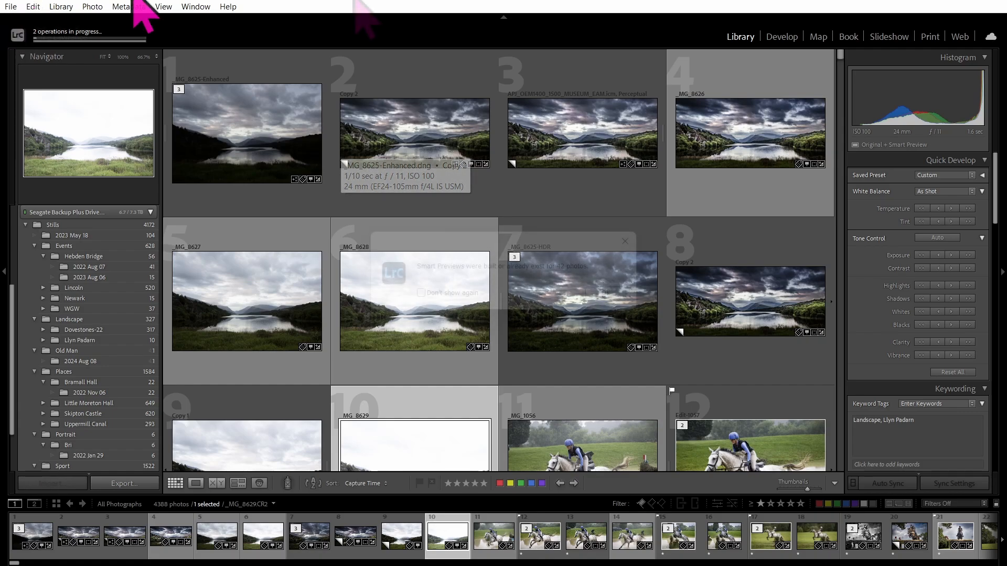
{"action": "left_click", "coordinate": [86, 35]}
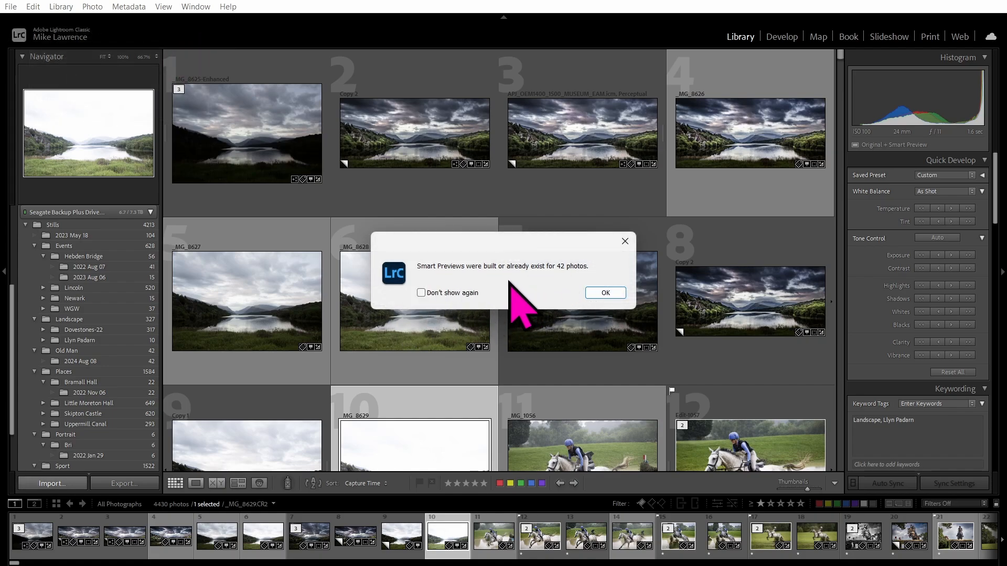
{"action": "left_click", "coordinate": [586, 291]}
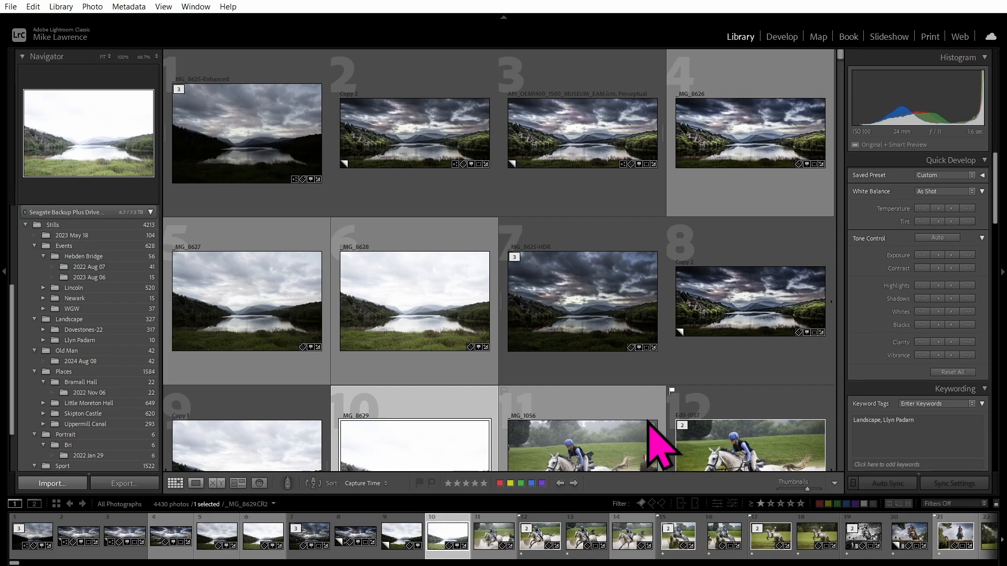
{"action": "key", "text": "ctrl+comma"}
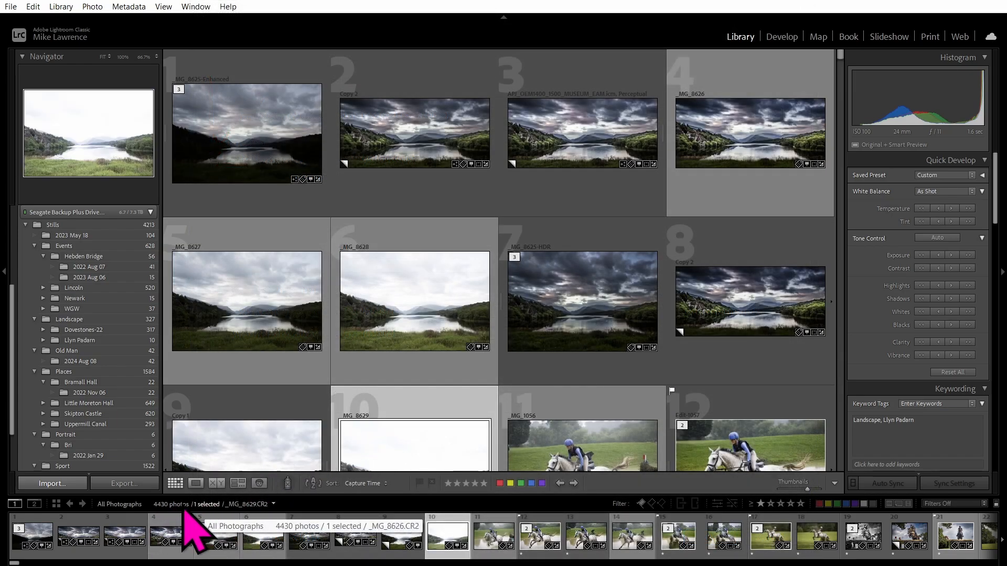
Show the filmstrip source list with All Photographs, Quick Collection and Previous Import.
{"action": "left_click", "coordinate": [205, 505]}
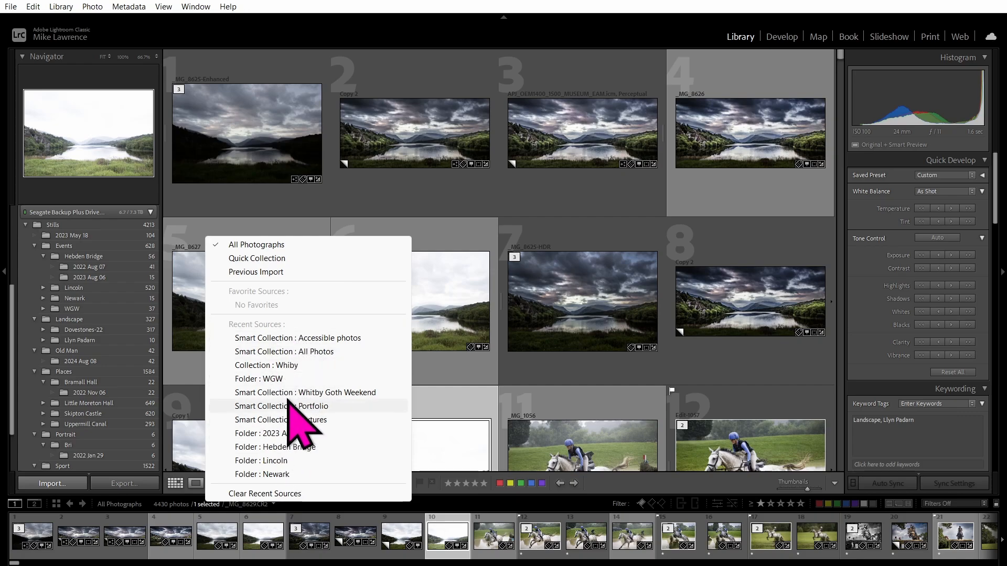
Switch the grid to Previous Import to show the 42 Old Man photos.
{"action": "left_click", "coordinate": [274, 272]}
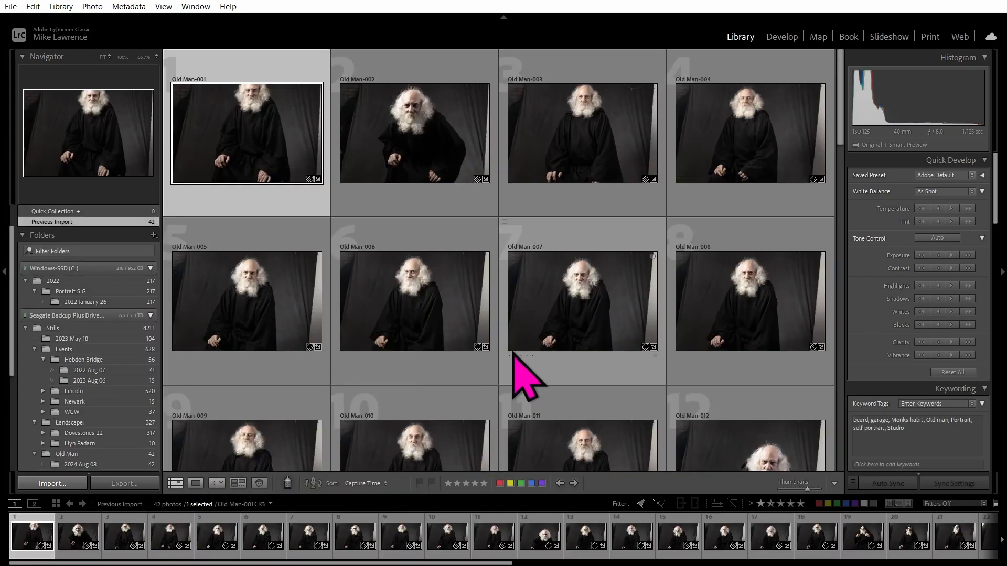
{"action": "scroll", "coordinate": [525, 375], "scroll_direction": "down", "scroll_amount": 15}
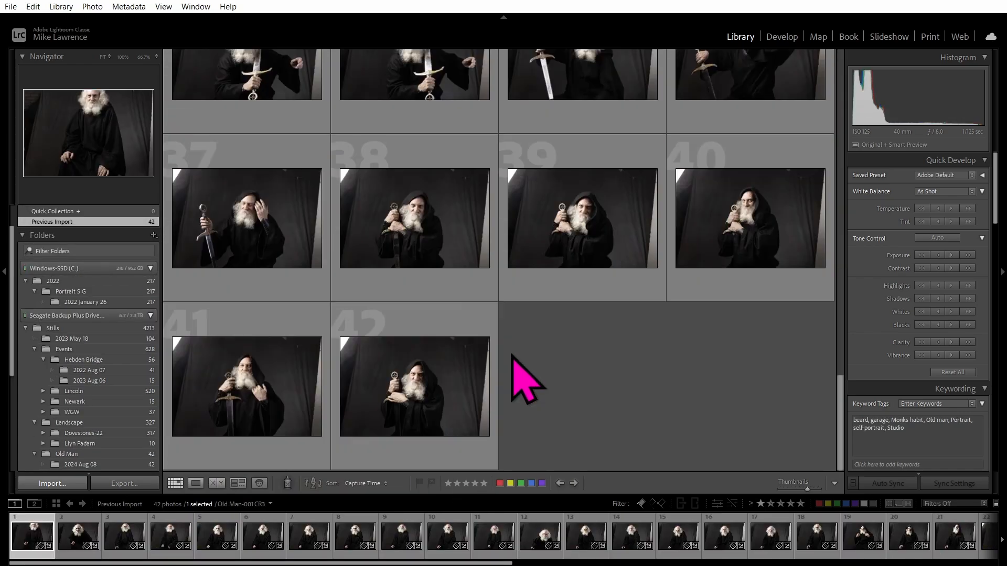
{"action": "scroll", "coordinate": [524, 377], "scroll_direction": "up", "scroll_amount": 15}
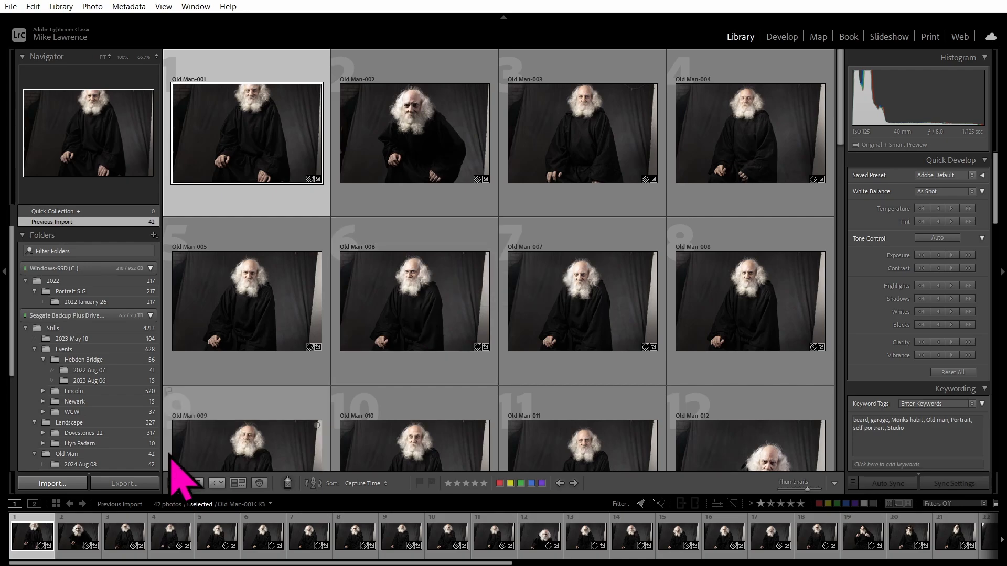
Rate Old Man-001 to 004 with one, five, five and one stars.
{"action": "left_click", "coordinate": [449, 485]}
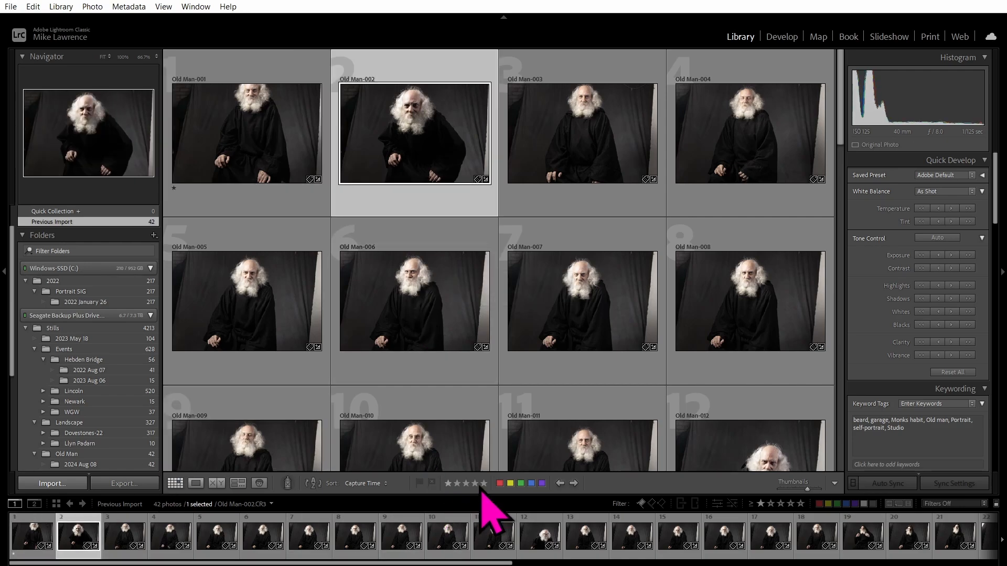
{"action": "left_click", "coordinate": [484, 485]}
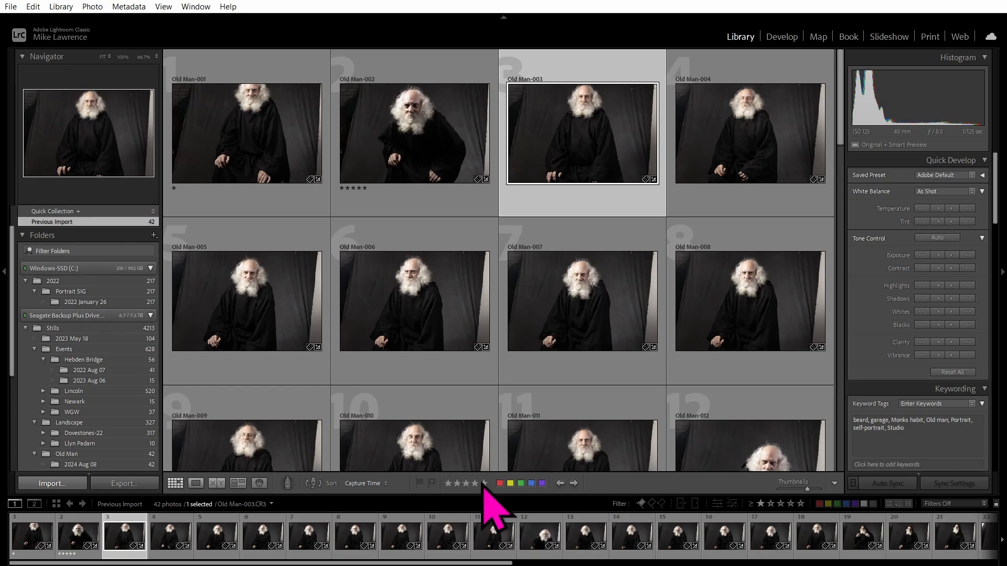
{"action": "left_click", "coordinate": [484, 485]}
{"action": "left_click", "coordinate": [449, 485]}
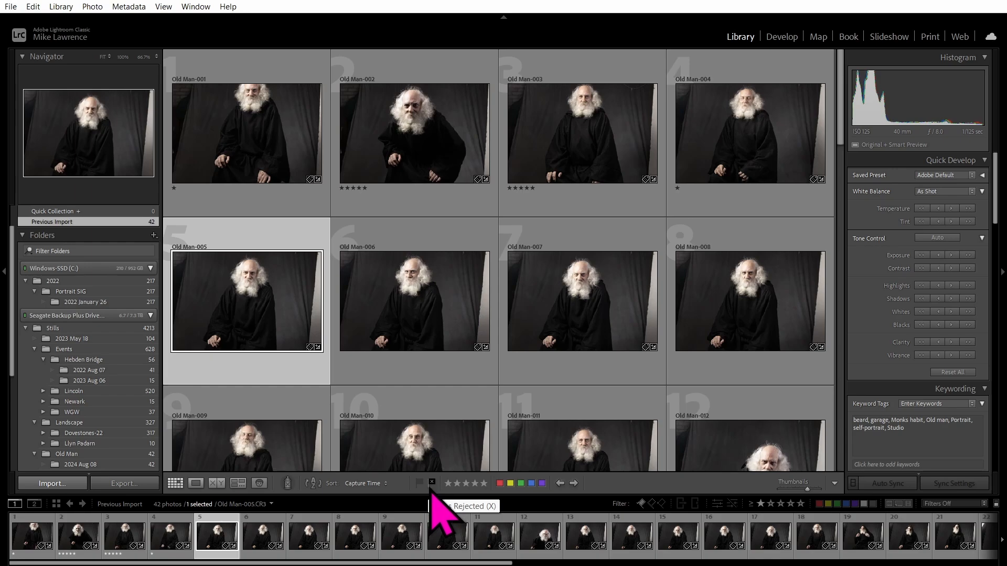
Clear the star ratings on Old Man-002 through Old Man-004.
{"action": "left_click", "coordinate": [426, 167]}
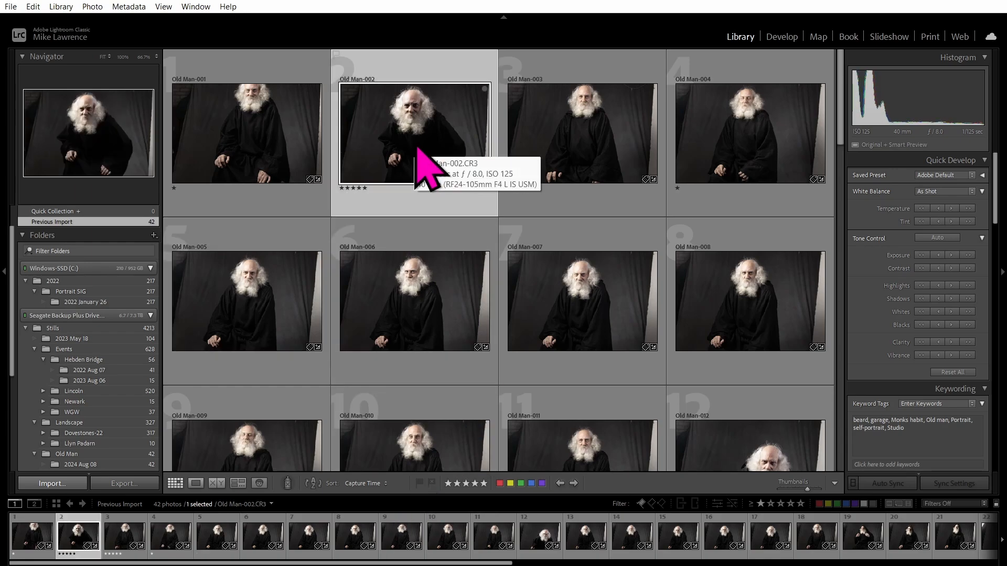
{"action": "key", "text": "0"}
{"action": "key", "text": "0"}
{"action": "key", "text": "0"}
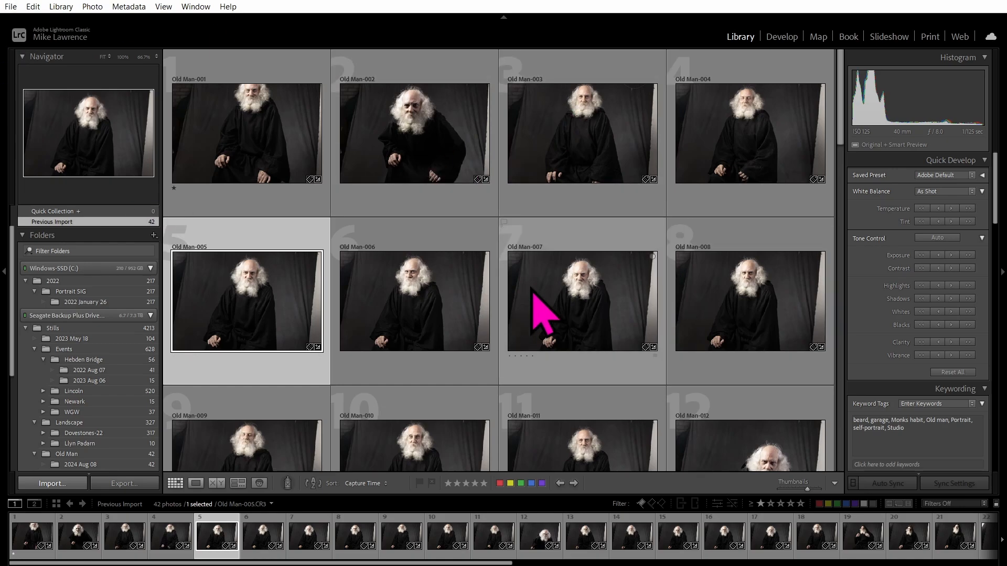
{"action": "mouse_move", "coordinate": [533, 290]}
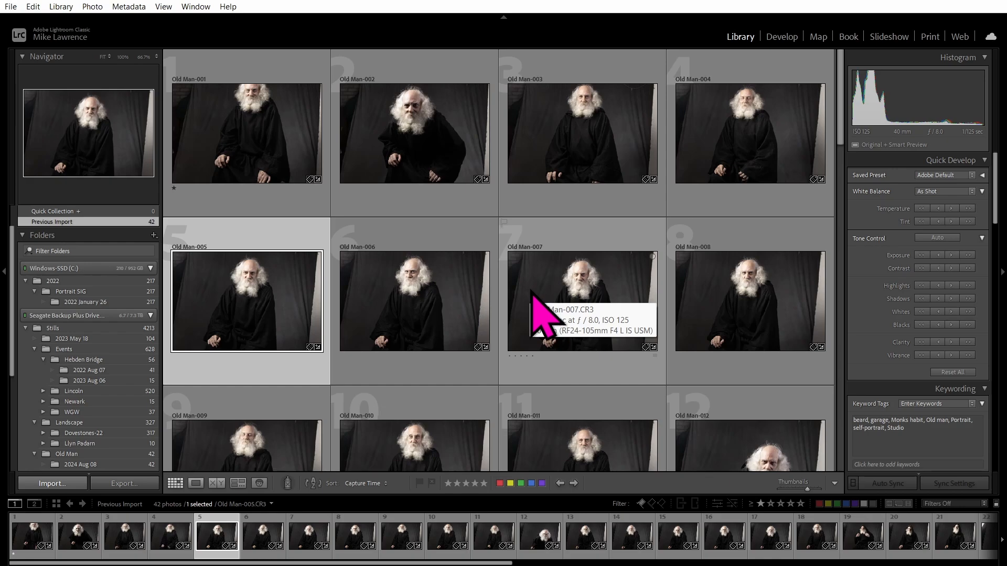
{"action": "left_click", "coordinate": [431, 483]}
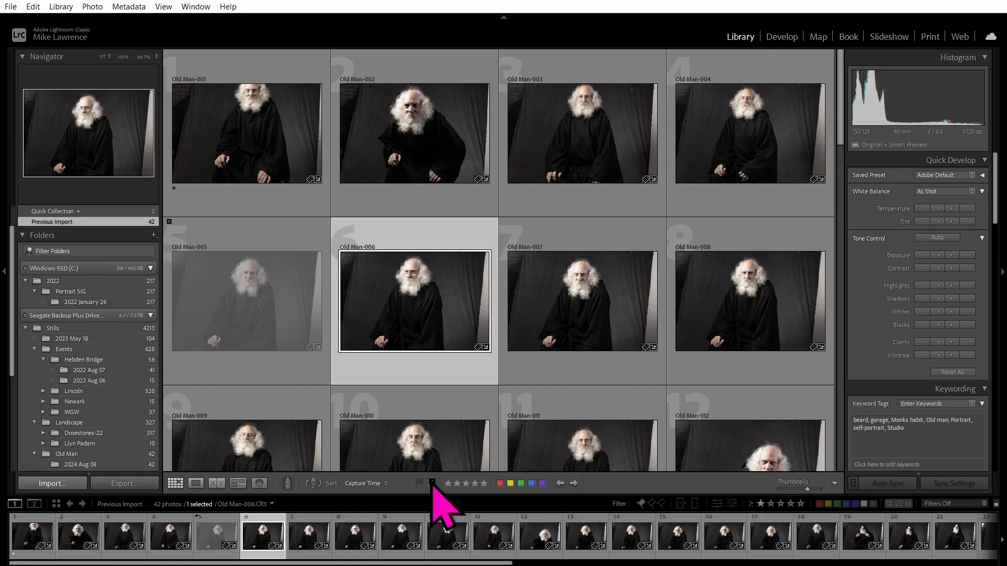
{"action": "left_click", "coordinate": [199, 241]}
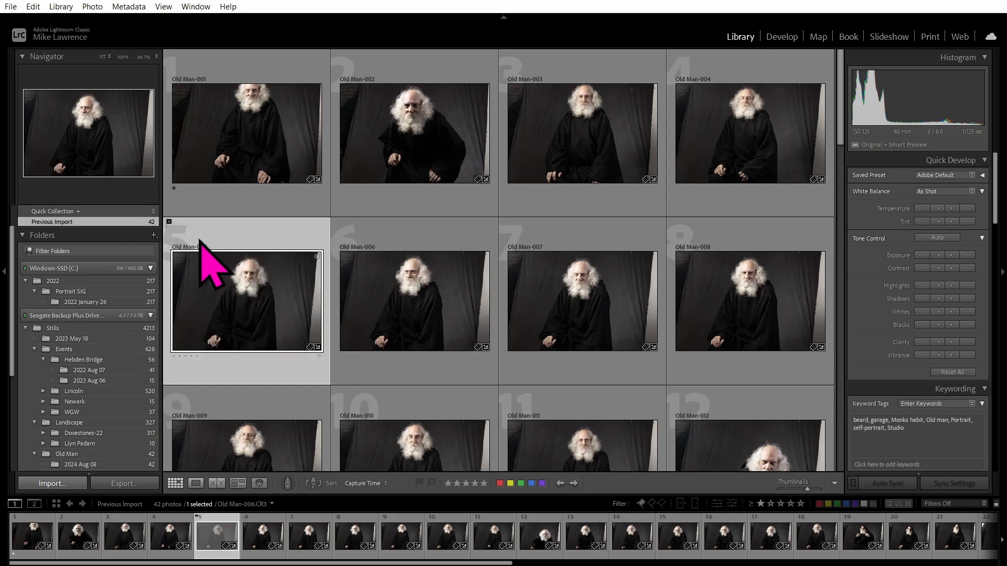
{"action": "key", "text": "u"}
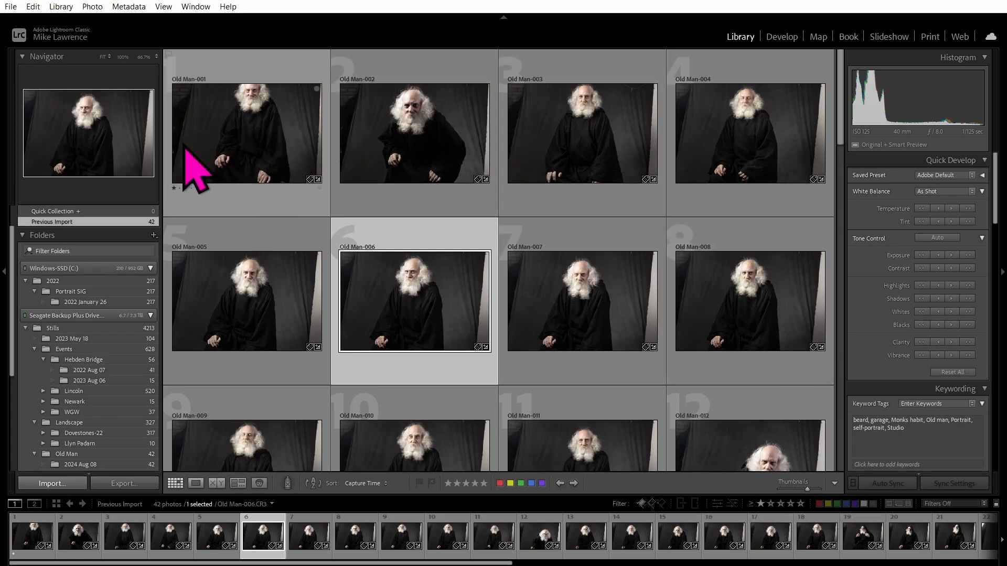
Give Old Man-002 one star, toggle Caps Lock auto-advance on and off, and show the Library menu.
{"action": "left_click", "coordinate": [421, 141]}
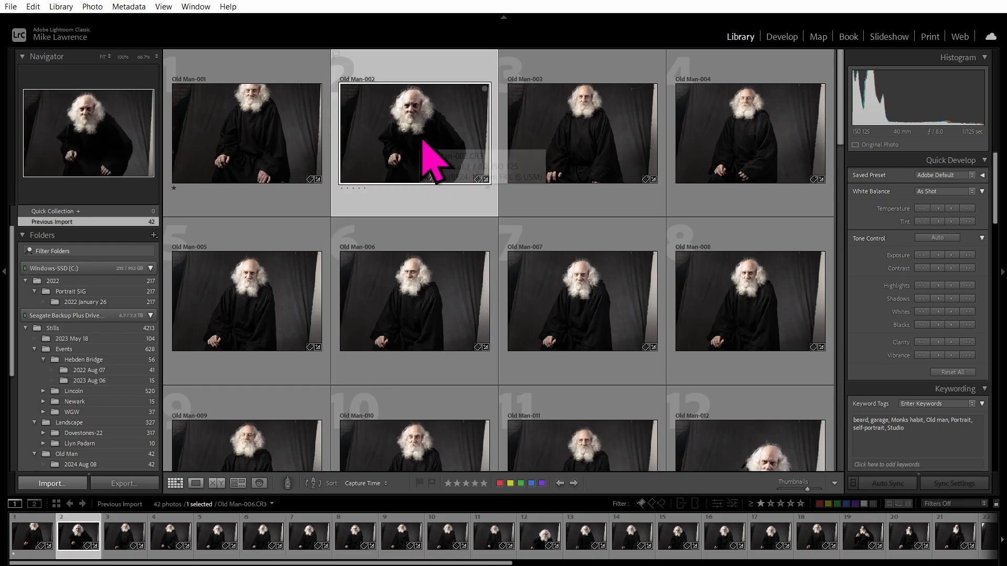
{"action": "key", "text": "1"}
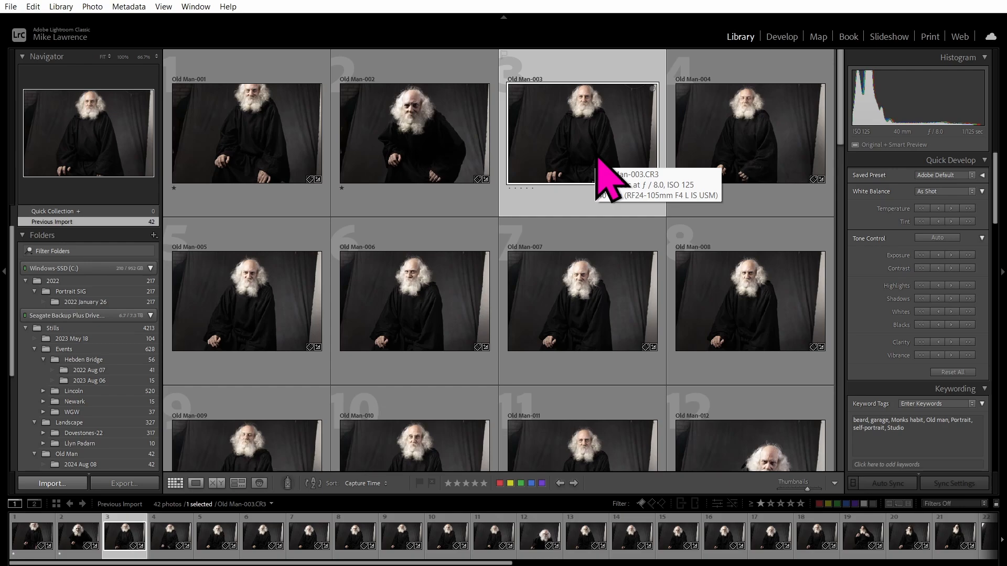
{"action": "key", "text": "Caps_Lock"}
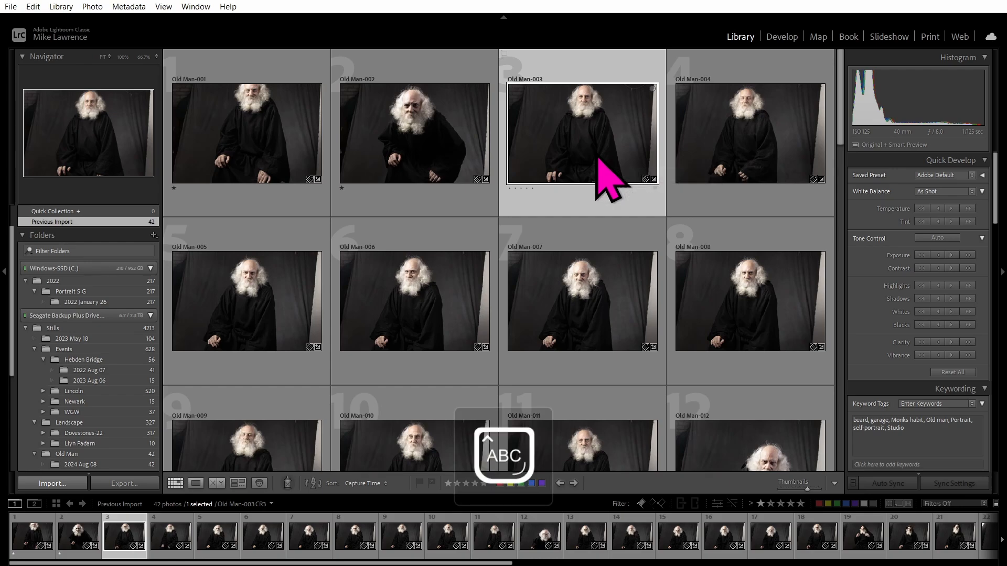
{"action": "key", "text": "Caps_Lock"}
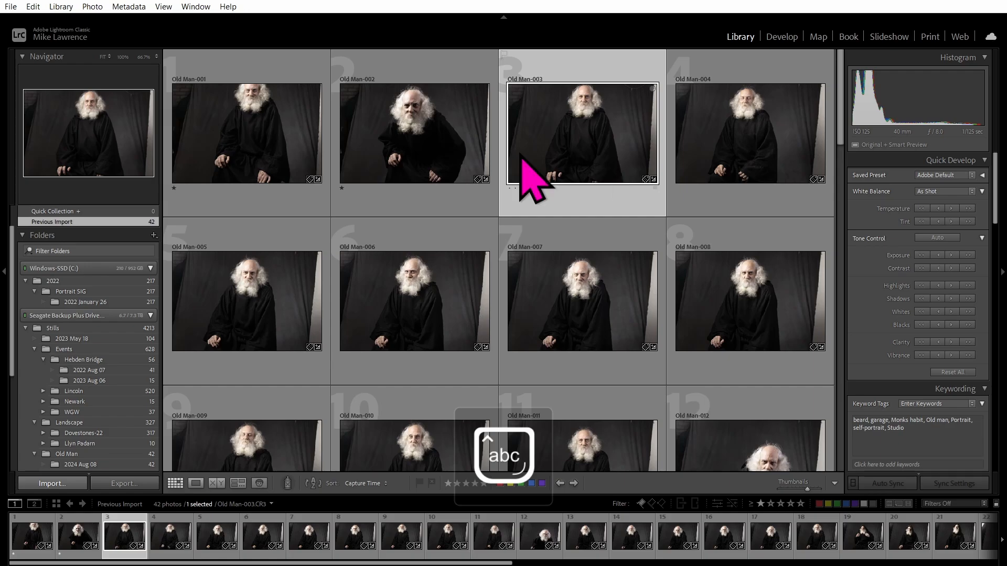
{"action": "left_click", "coordinate": [61, 6]}
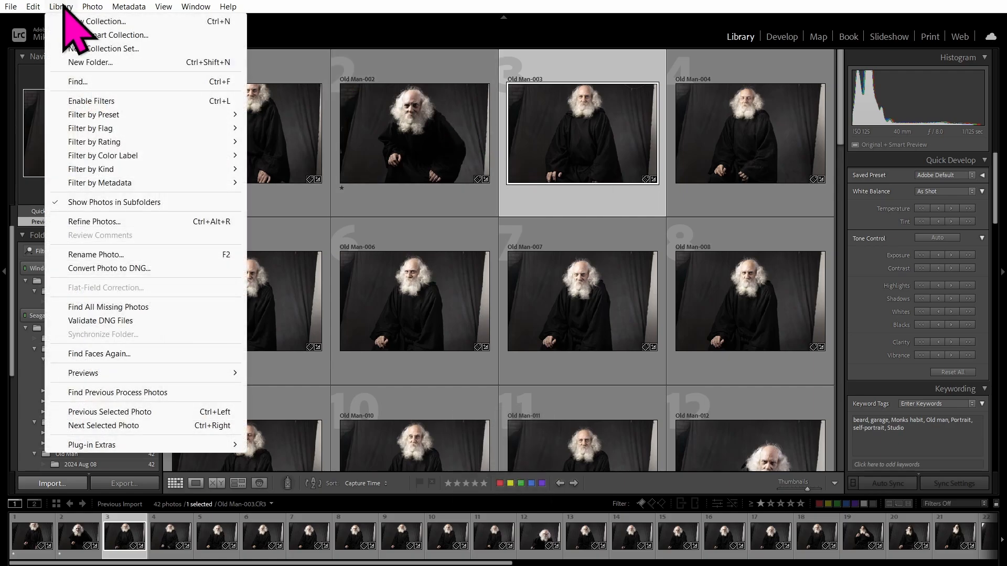
Browse the Photo menu's Set Keyword commands, confirm Auto Advance is enabled, then close the menu.
{"action": "mouse_move", "coordinate": [91, 7]}
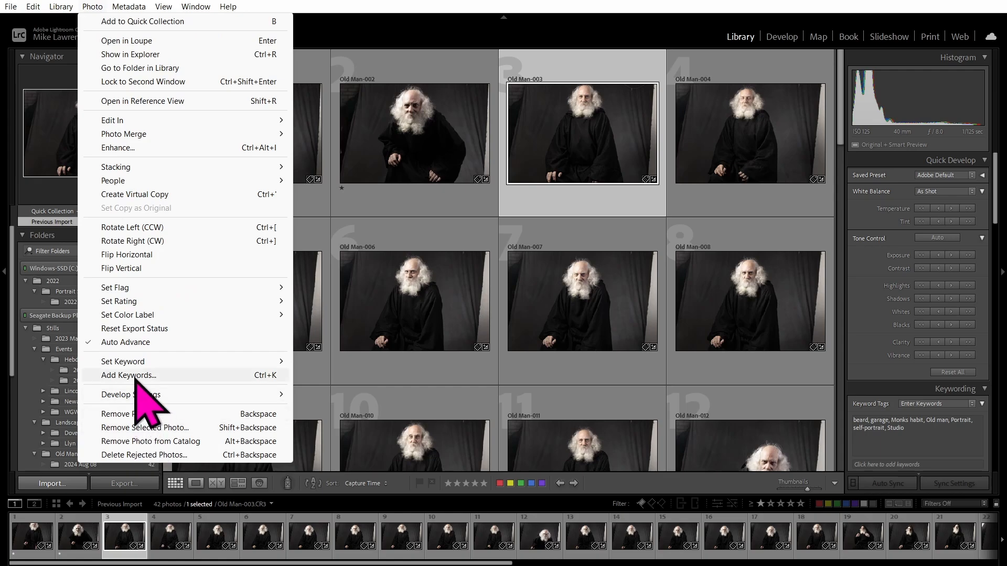
{"action": "mouse_move", "coordinate": [126, 359]}
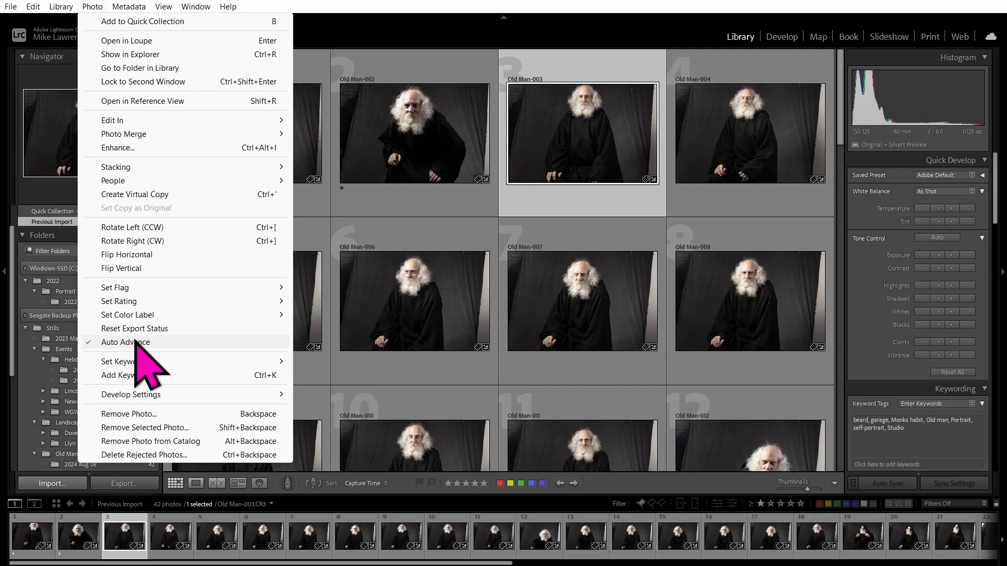
{"action": "left_click", "coordinate": [405, 2]}
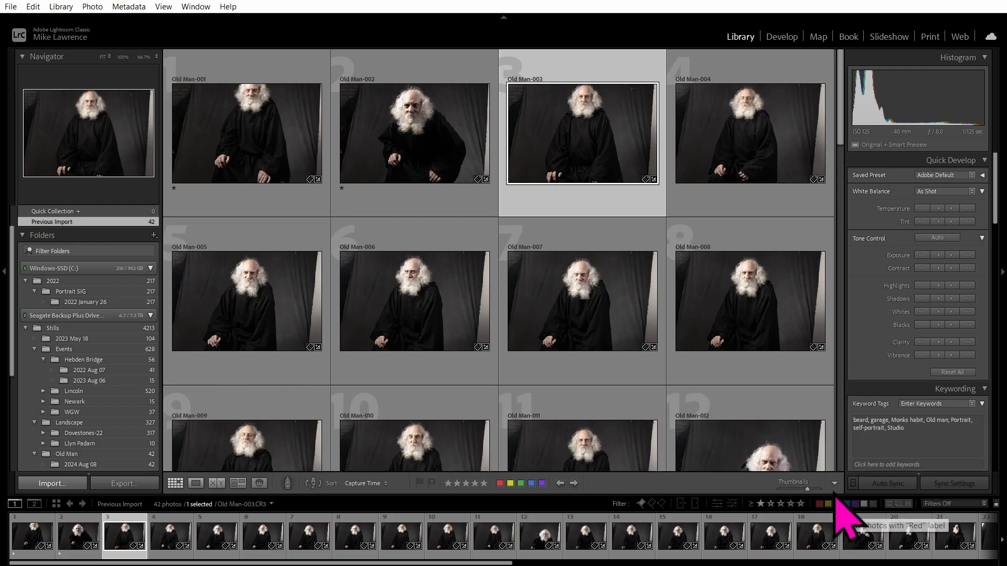
Toggle Auto Advance with Caps Lock, give Old Man-003, 005 and 006 one star, and reject 004.
{"action": "key", "text": "Caps_Lock"}
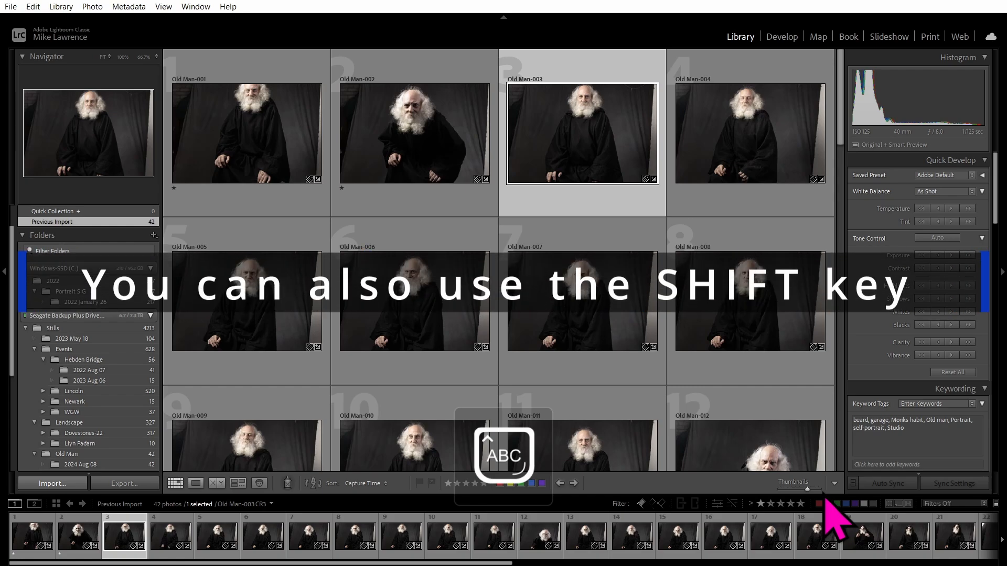
{"action": "key", "text": "Caps_Lock"}
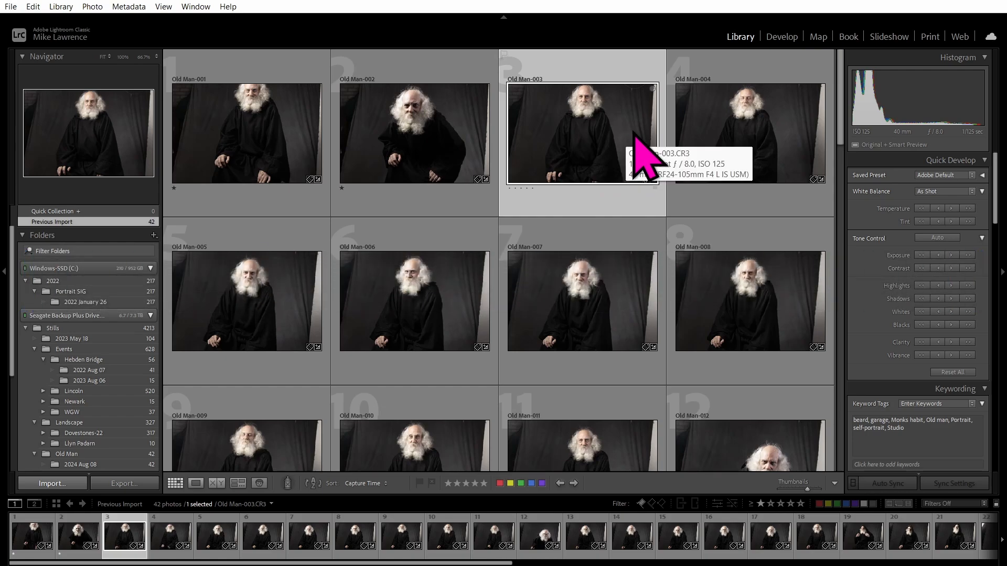
{"action": "key", "text": "shift+1"}
{"action": "key", "text": "shift+x"}
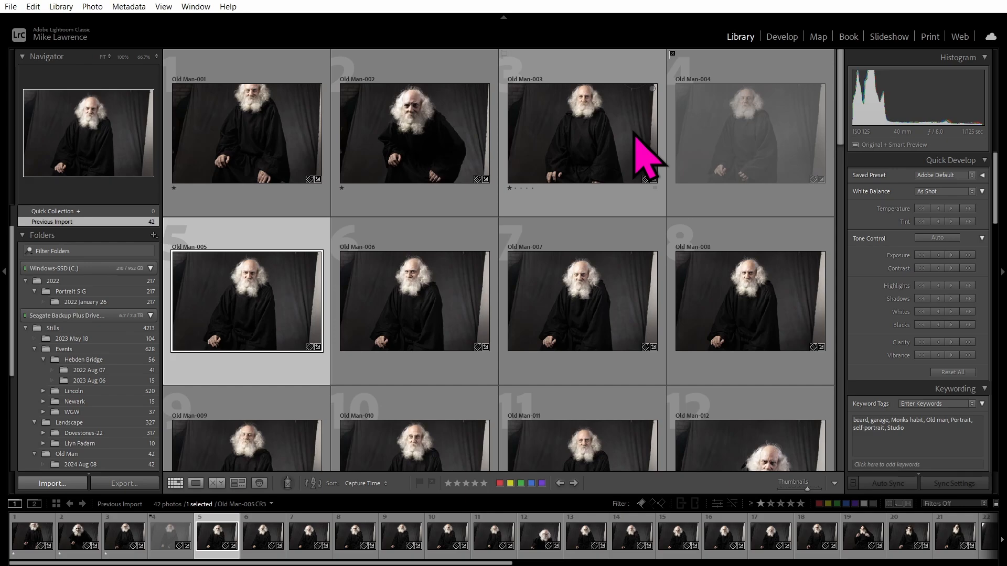
{"action": "key", "text": "shift+1"}
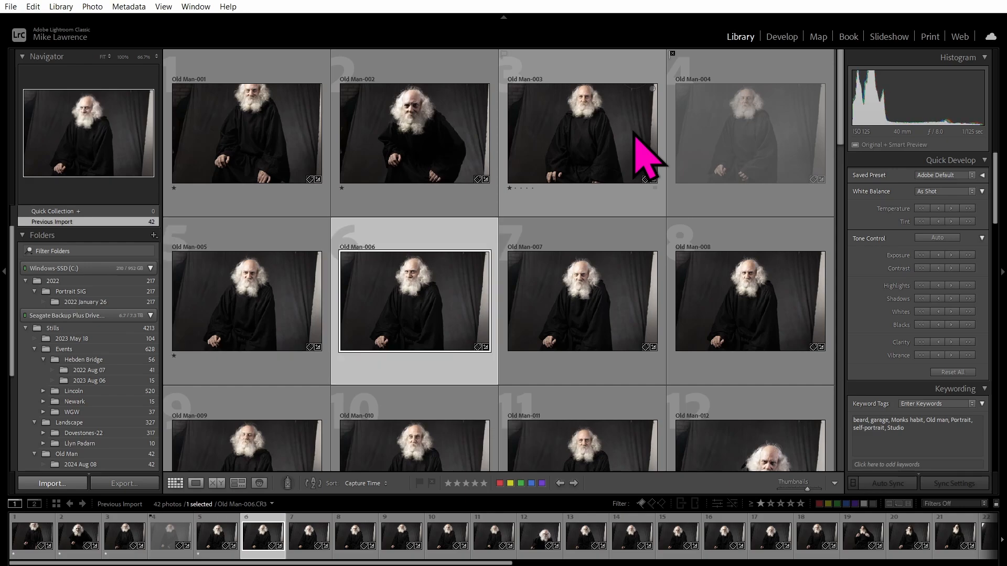
{"action": "key", "text": "shift+1"}
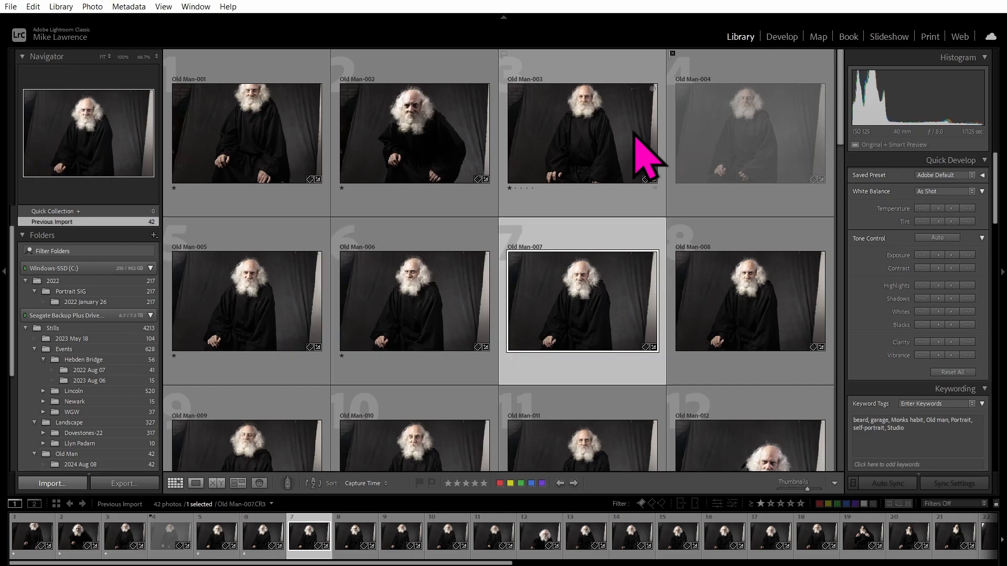
Skip Old Man-007 and 008, give 010 and 011 one star, and reject 009 and 012.
{"action": "key", "text": "Right"}
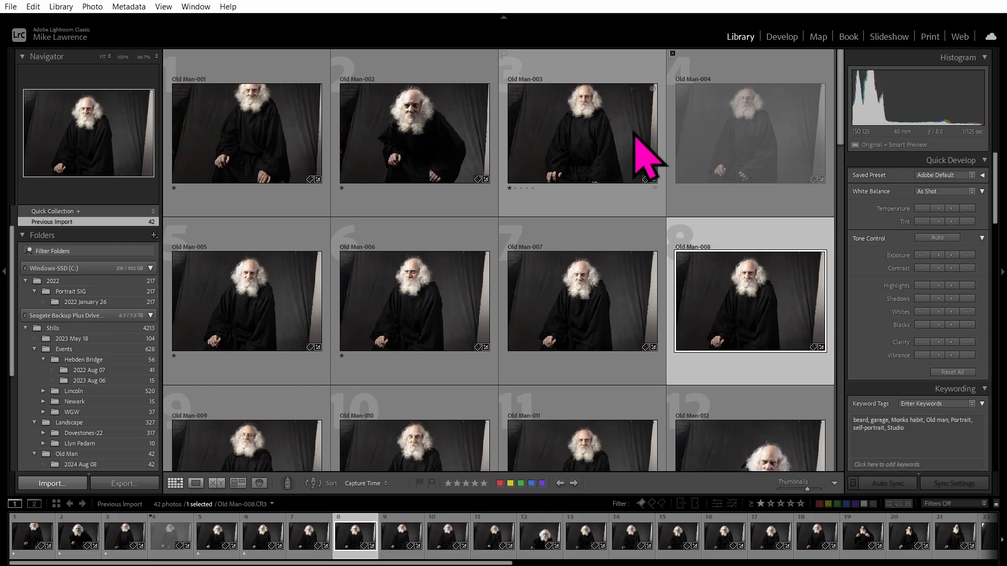
{"action": "key", "text": "Right"}
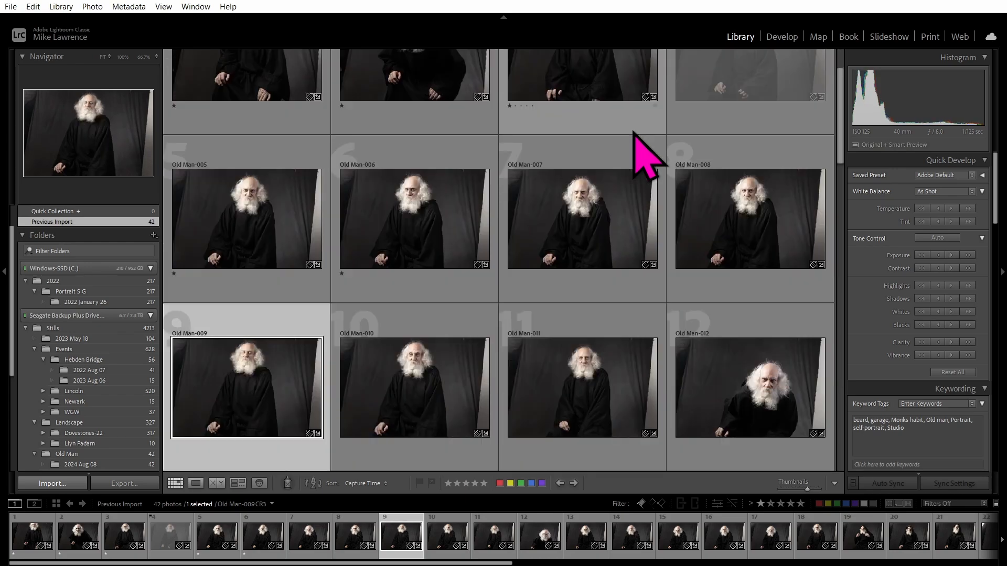
{"action": "key", "text": "shift+x"}
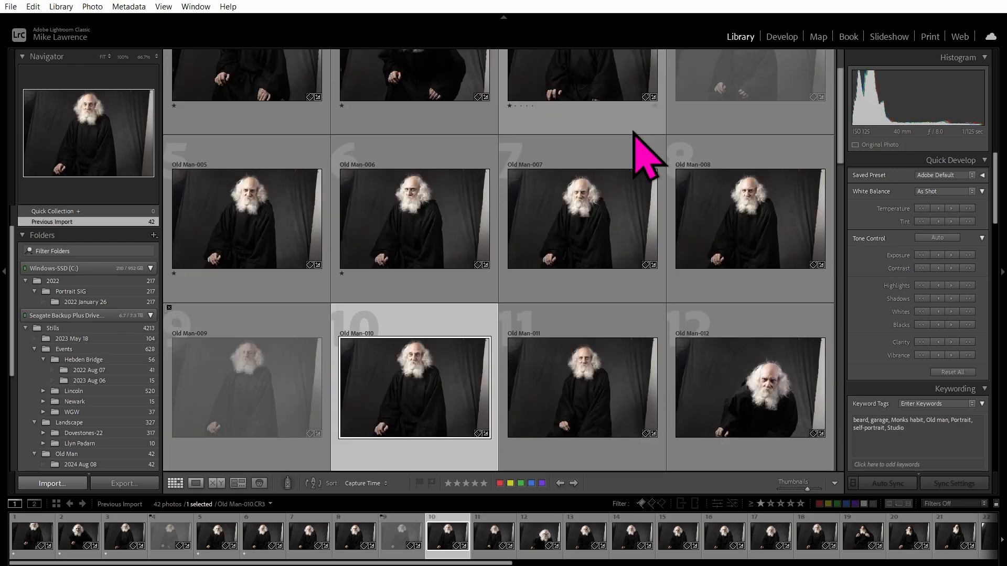
{"action": "key", "text": "shift+1"}
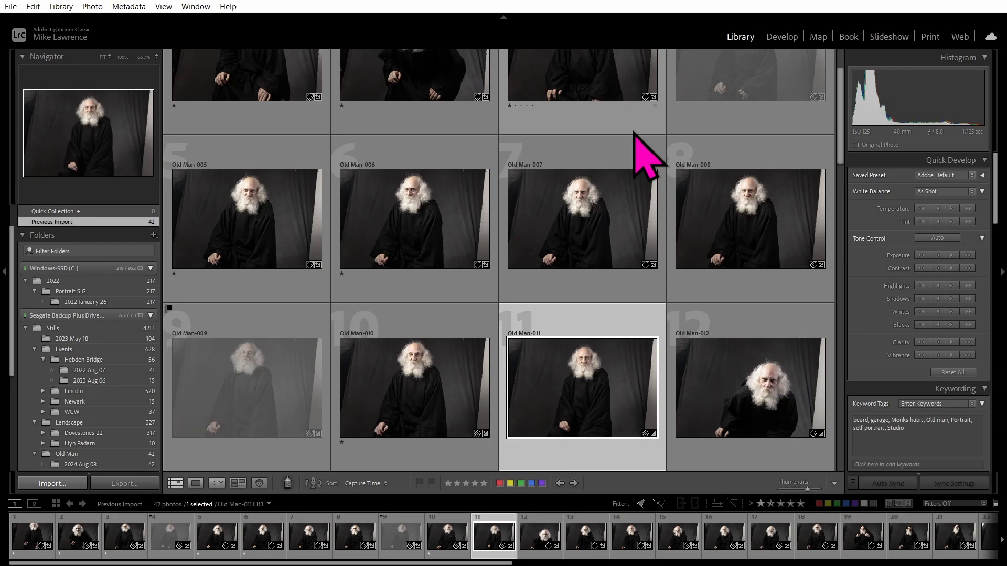
{"action": "key", "text": "shift+1"}
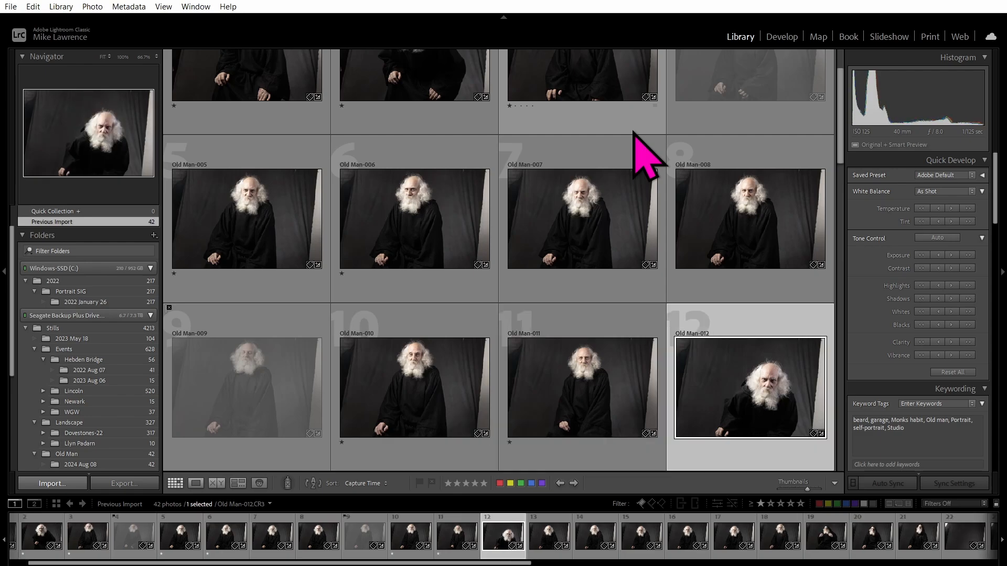
{"action": "key", "text": "shift+x"}
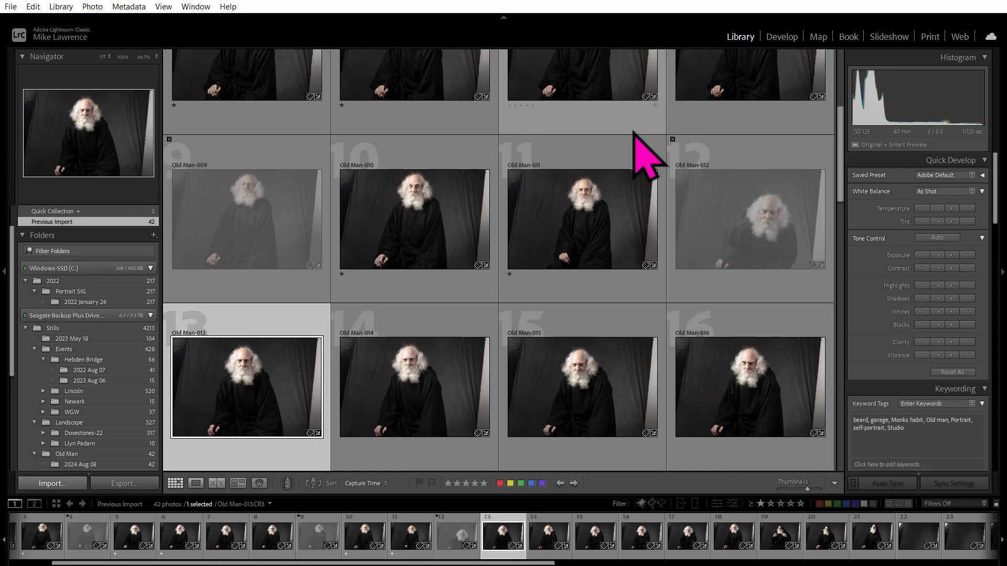
{"action": "double_click", "coordinate": [247, 385]}
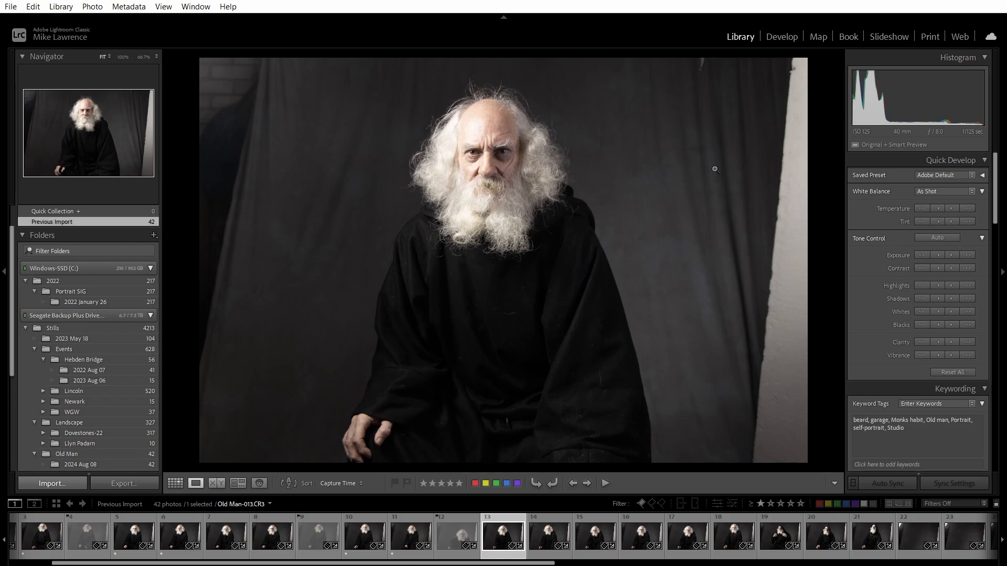
{"action": "key", "text": "Right"}
{"action": "key", "text": "Right"}
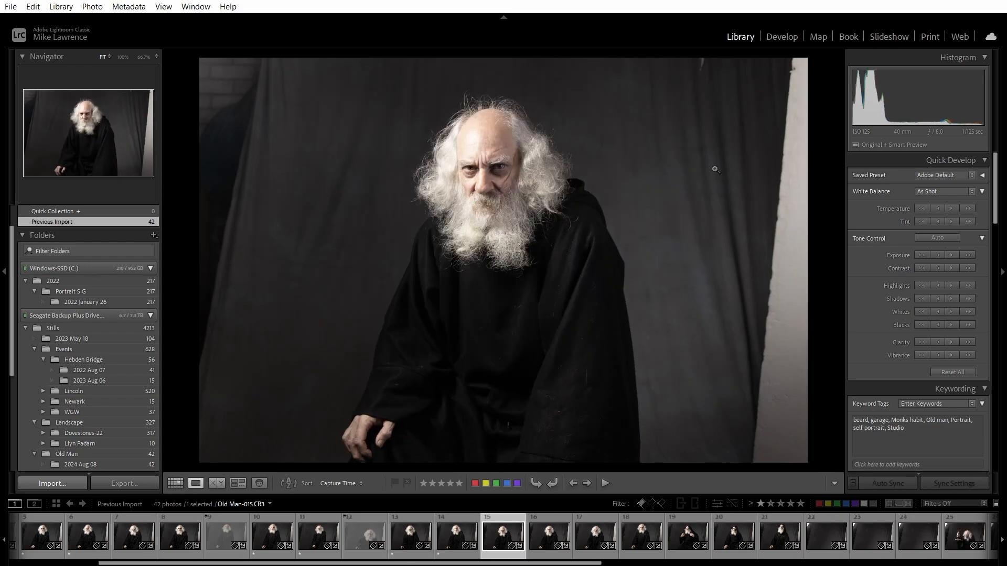
{"action": "key", "text": "Right"}
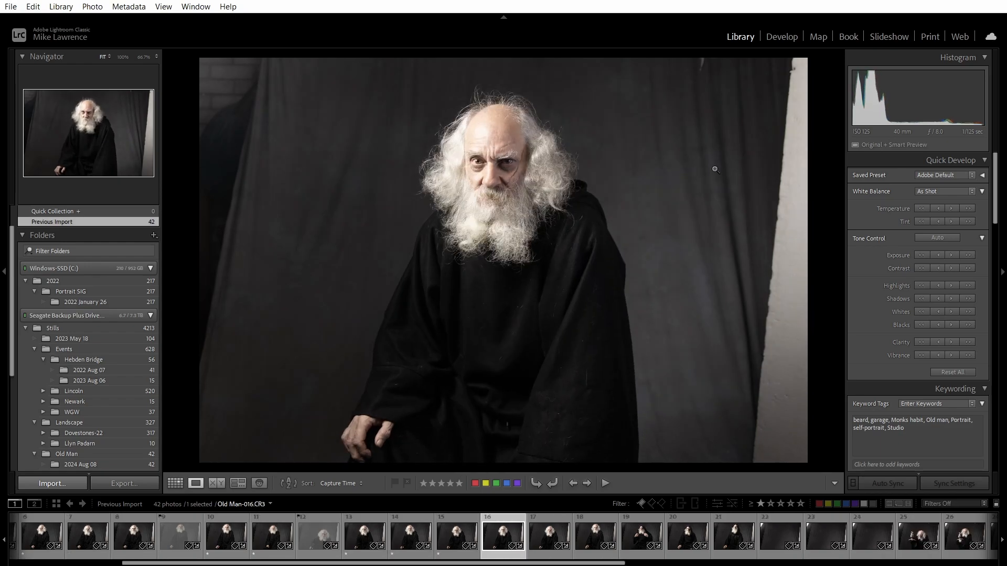
{"action": "key", "text": "Right"}
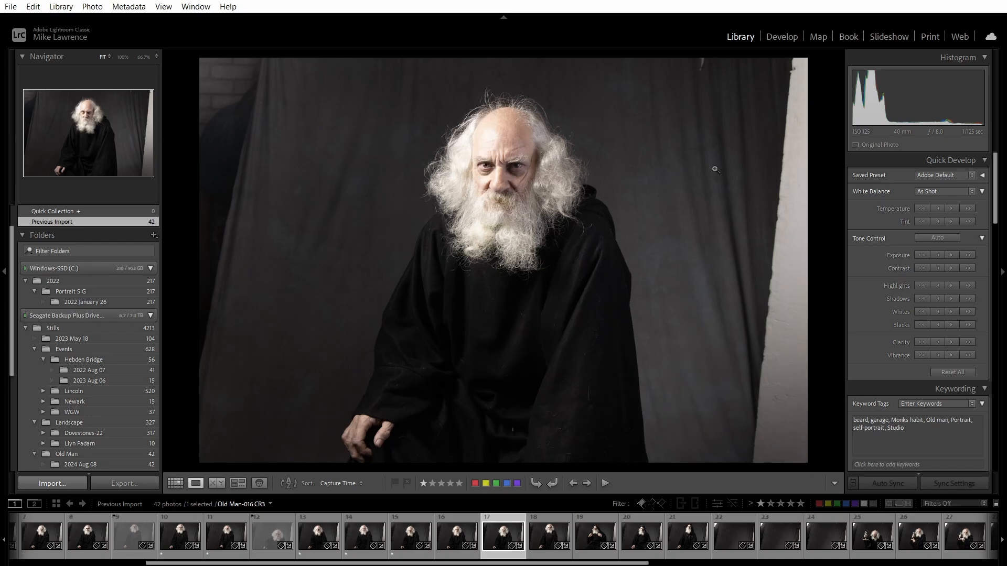
{"action": "key", "text": "Right"}
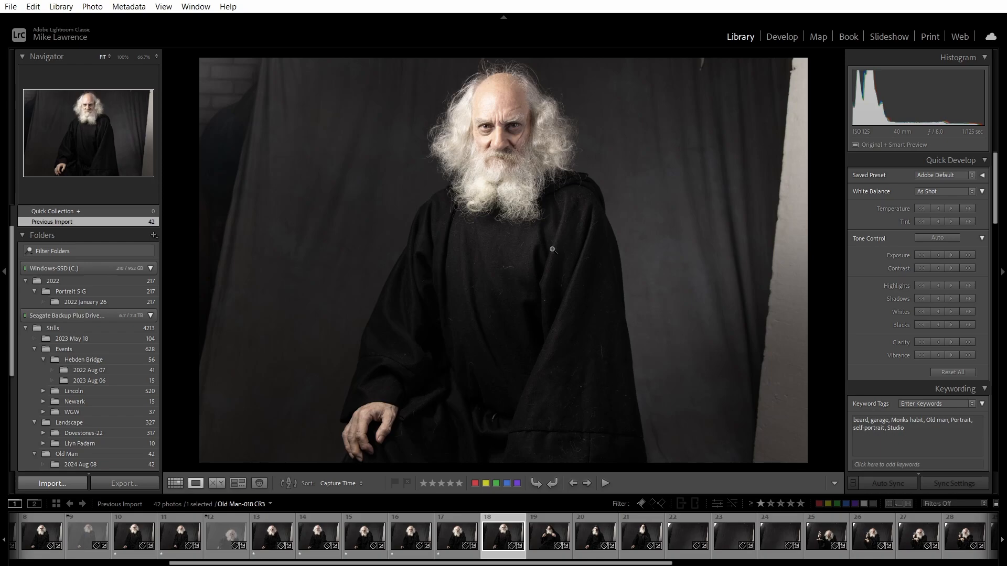
{"action": "key", "text": "g"}
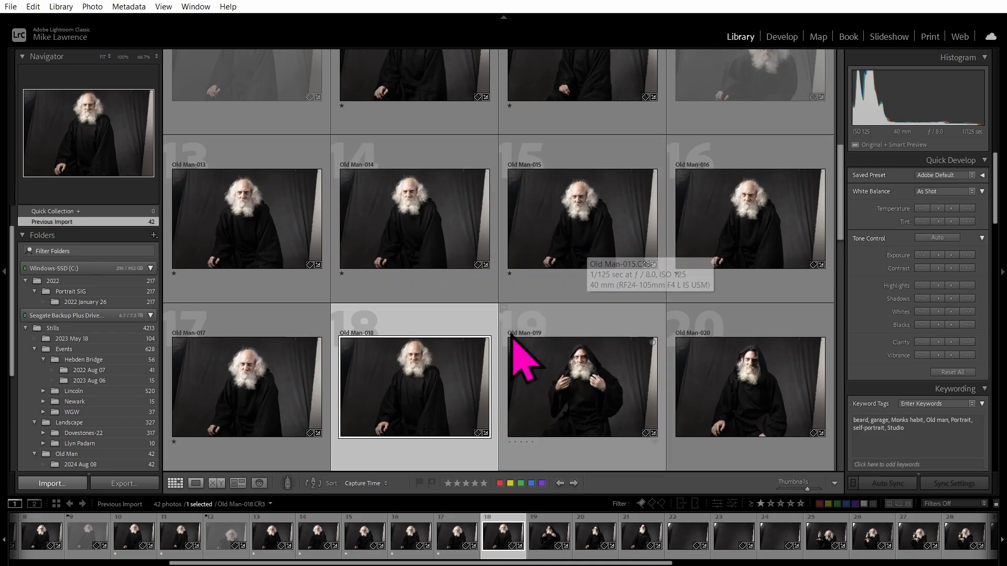
Set the Painter spray can to apply a one-star Rating.
{"action": "left_click", "coordinate": [287, 482]}
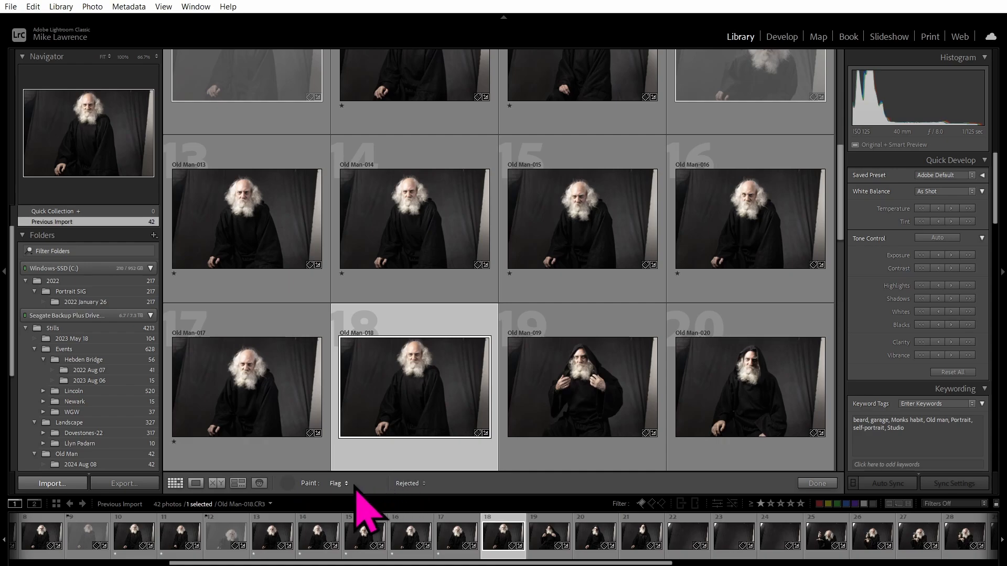
{"action": "left_click", "coordinate": [371, 486]}
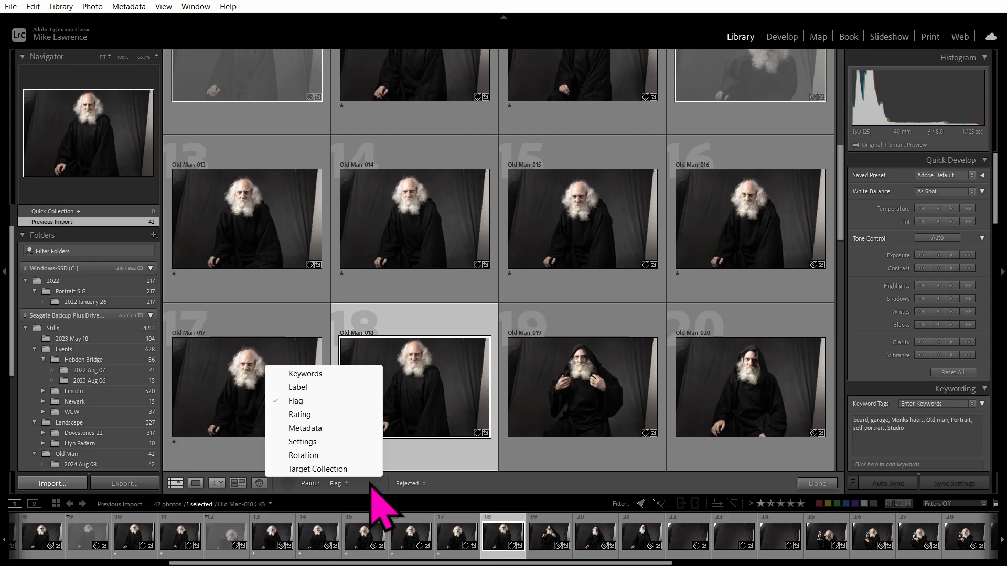
{"action": "left_click", "coordinate": [306, 415]}
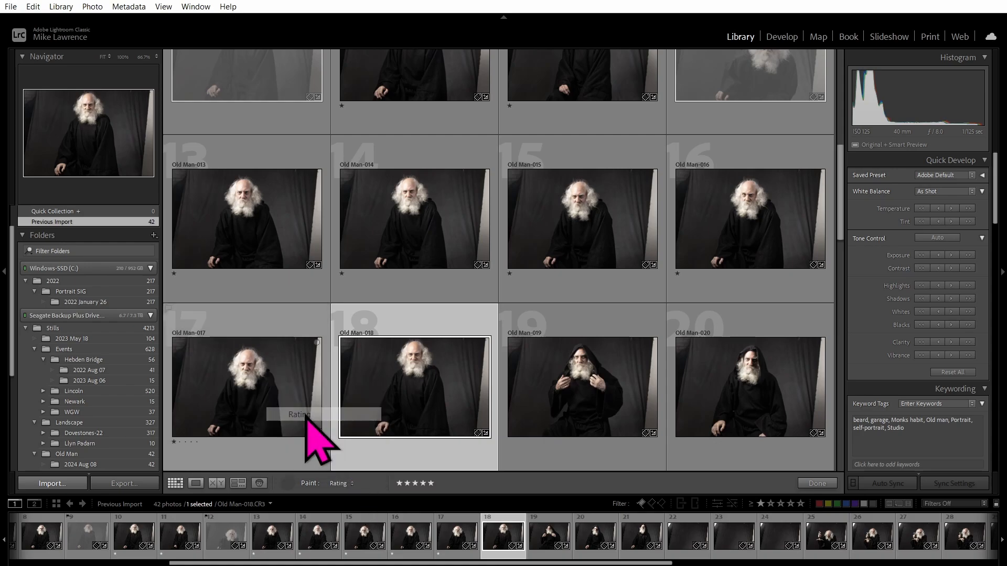
{"action": "left_click", "coordinate": [399, 483]}
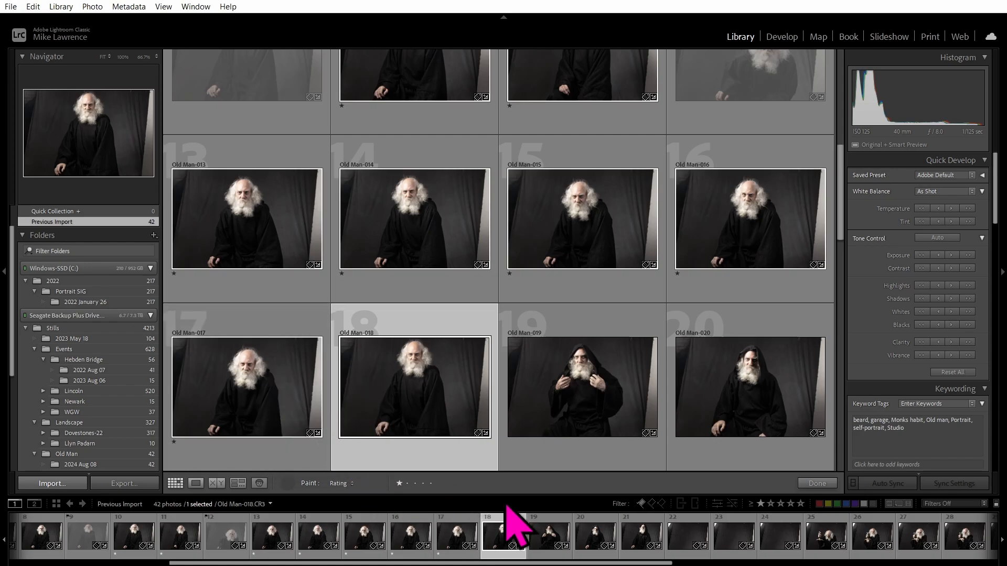
Paint one star onto Old Man-018 to 021, 026, 030 and 031.
{"action": "scroll", "coordinate": [787, 314], "scroll_direction": "down", "scroll_amount": 2}
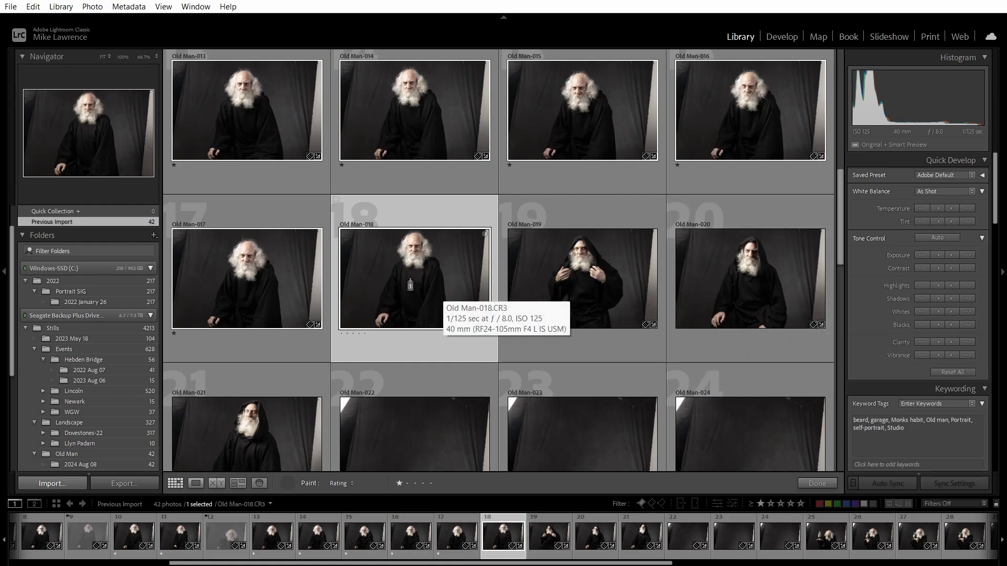
{"action": "left_click_drag", "start_coordinate": [410, 285], "coordinate": [735, 291]}
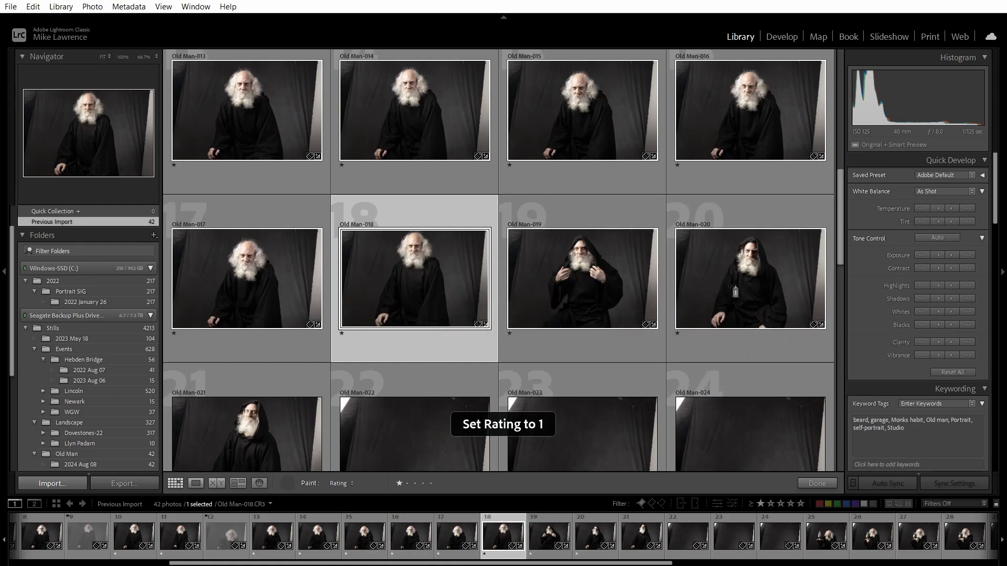
{"action": "left_click", "coordinate": [242, 433]}
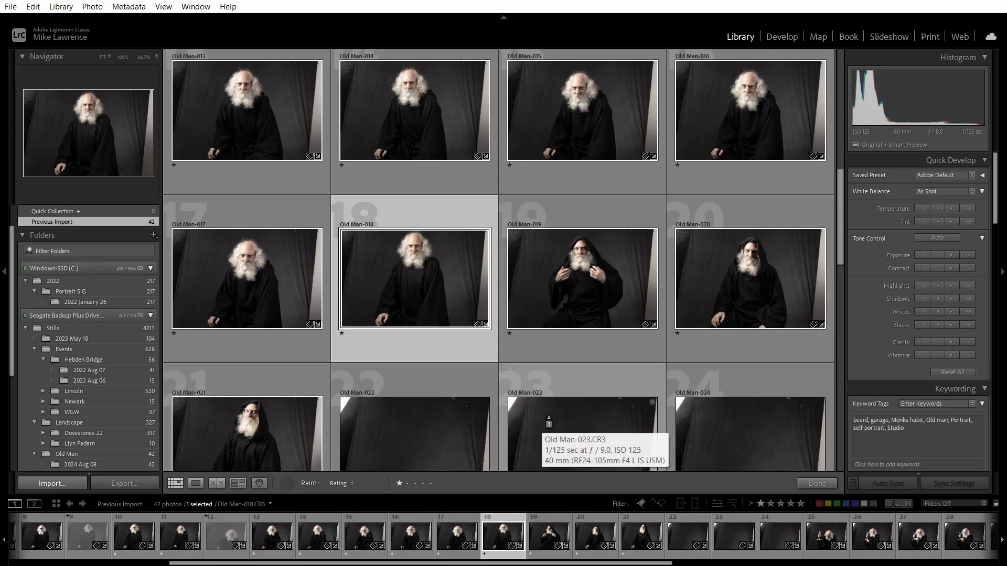
{"action": "scroll", "coordinate": [549, 423], "scroll_direction": "down", "scroll_amount": 2}
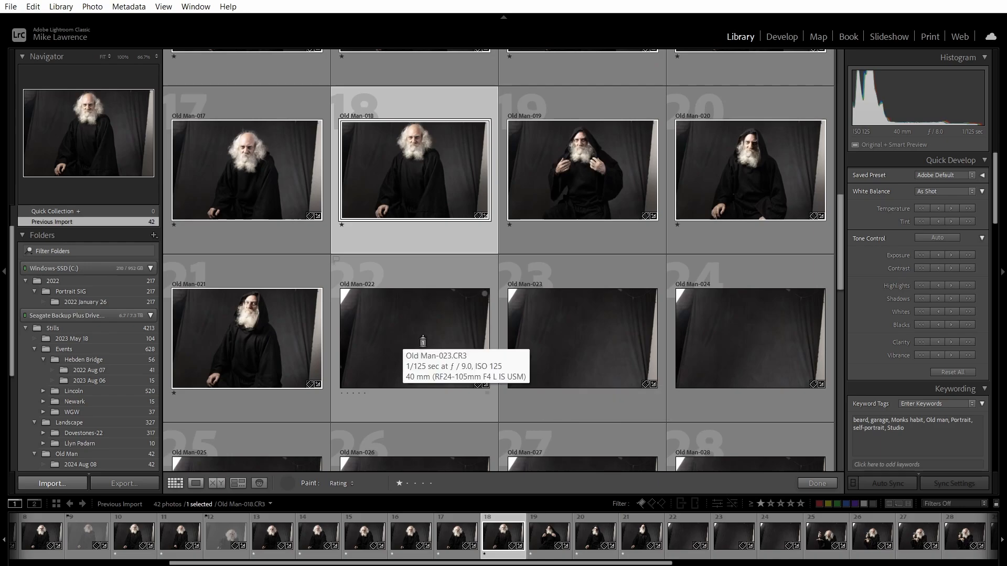
{"action": "scroll", "coordinate": [420, 340], "scroll_direction": "down", "scroll_amount": 1}
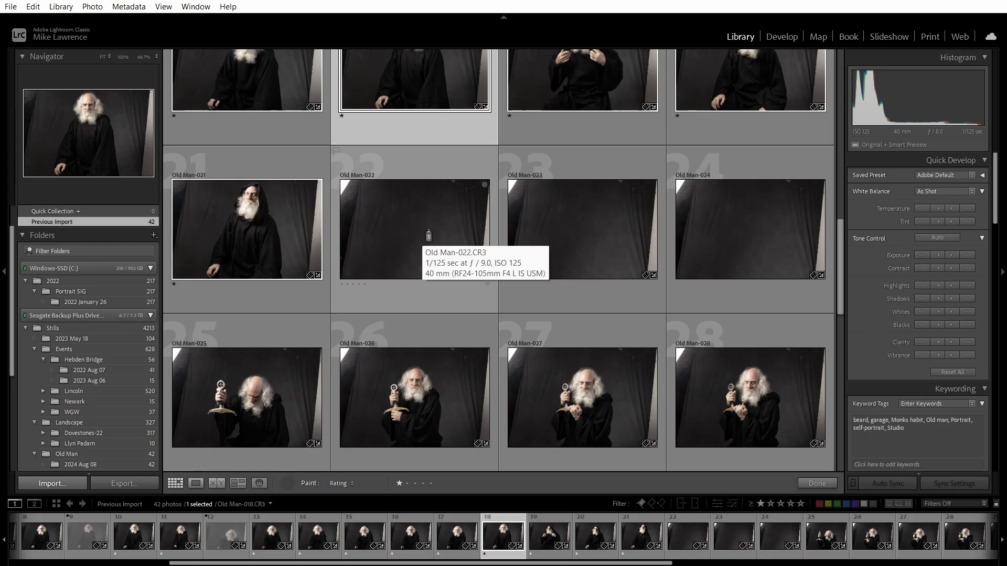
{"action": "scroll", "coordinate": [429, 236], "scroll_direction": "down", "scroll_amount": 2}
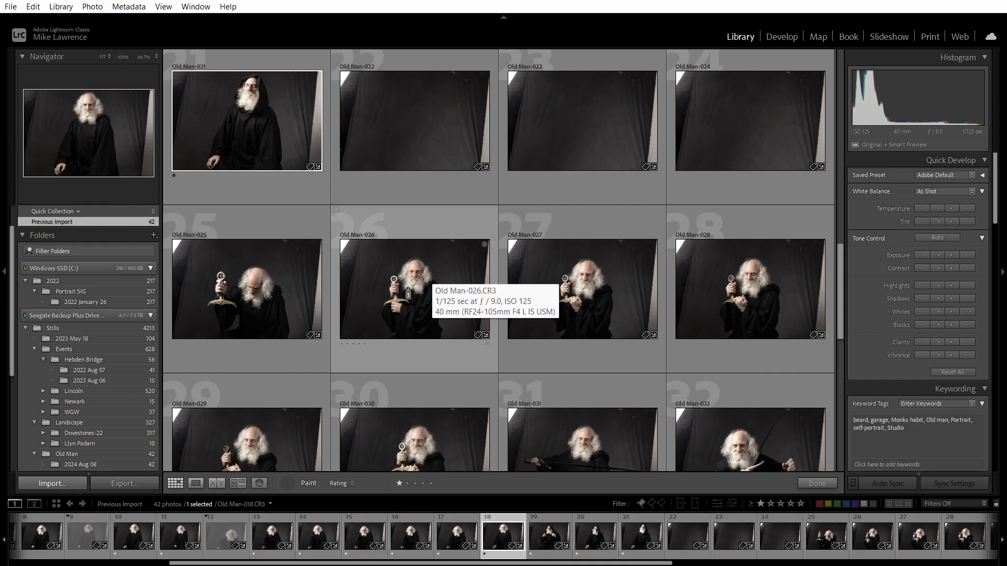
{"action": "left_click", "coordinate": [408, 294]}
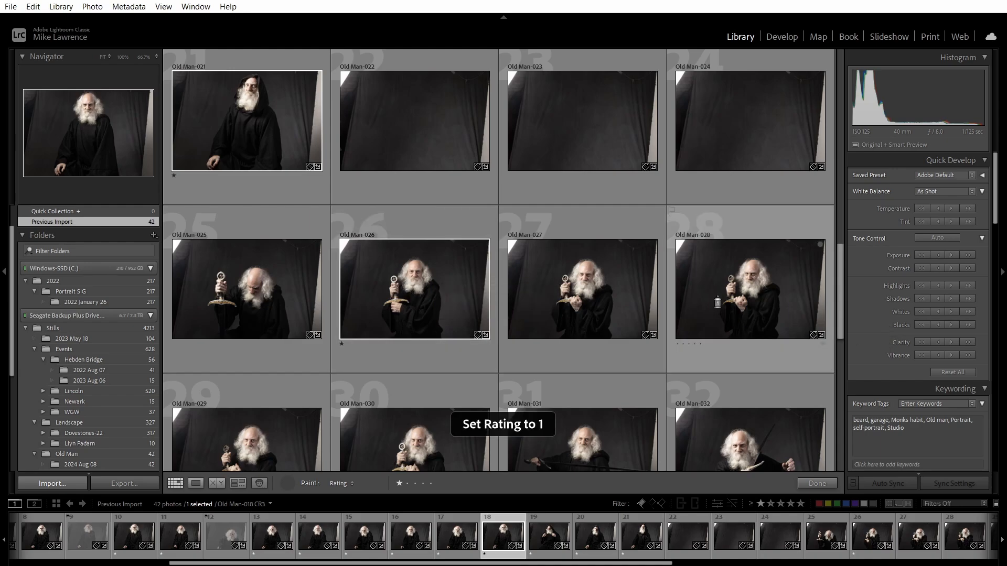
{"action": "left_click", "coordinate": [400, 442]}
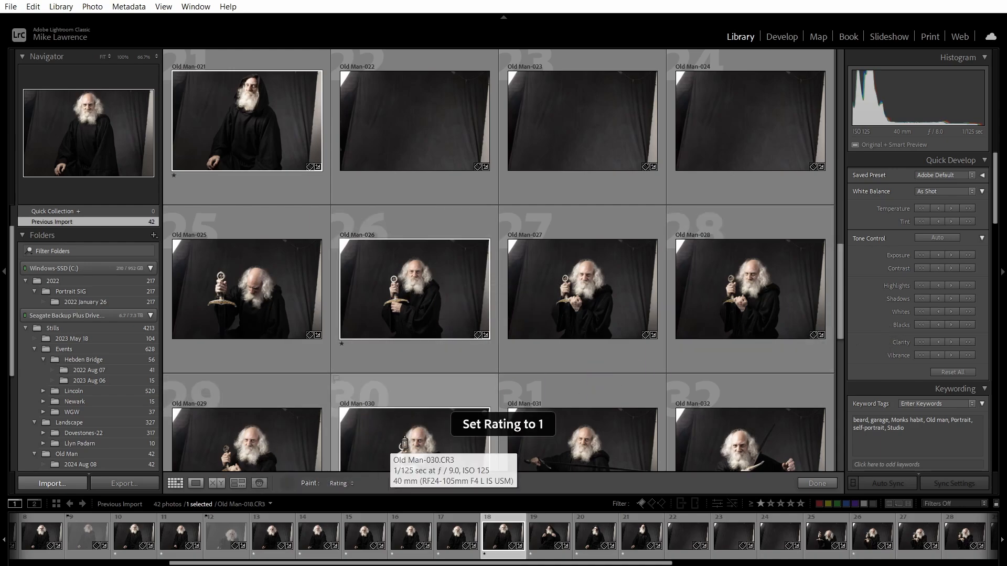
{"action": "left_click", "coordinate": [590, 438]}
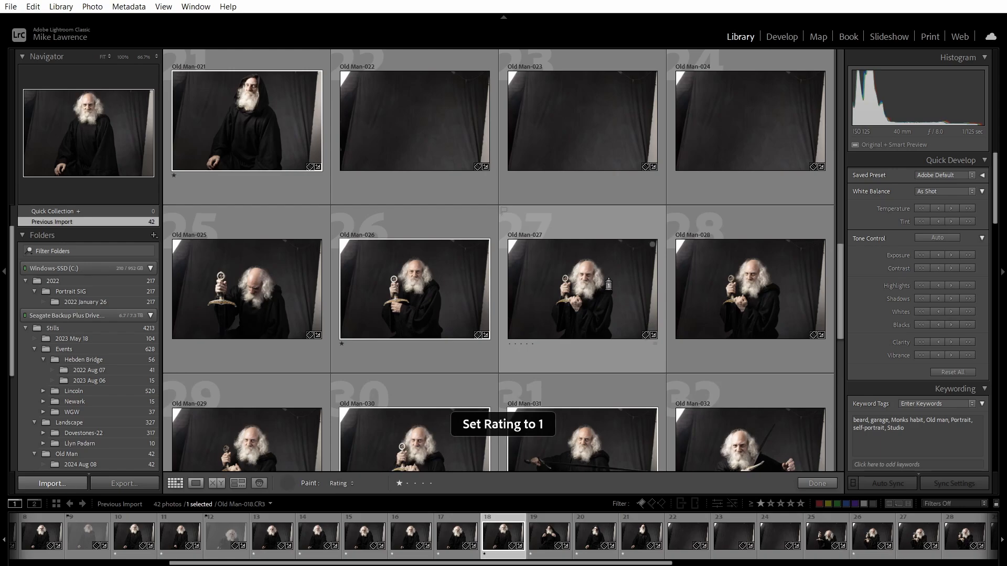
Paint one star onto Old Man-033 to 035 and 038 to 042.
{"action": "scroll", "coordinate": [611, 286], "scroll_direction": "down", "scroll_amount": 4}
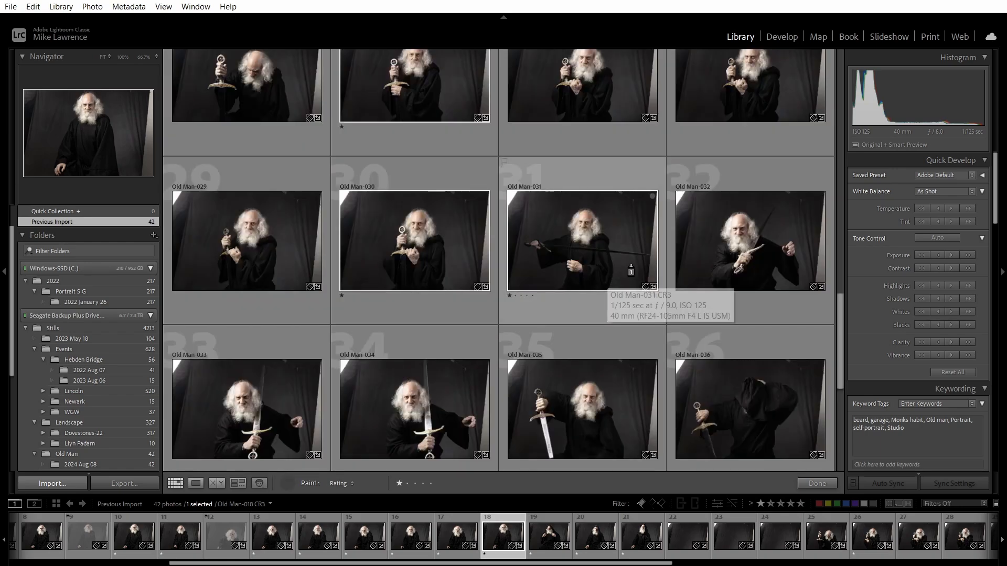
{"action": "scroll", "coordinate": [651, 253], "scroll_direction": "down", "scroll_amount": 2}
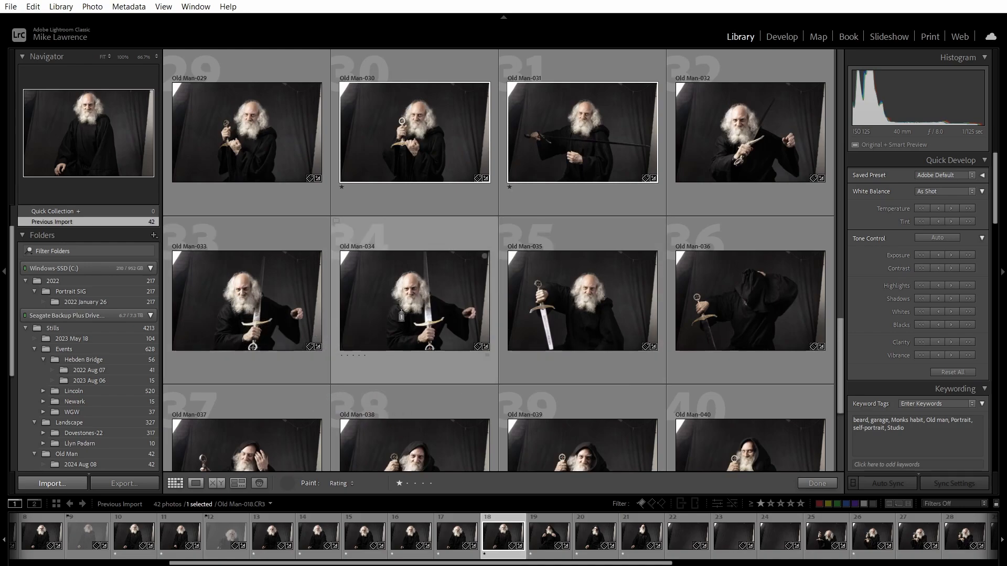
{"action": "left_click", "coordinate": [281, 315]}
{"action": "left_click", "coordinate": [423, 297]}
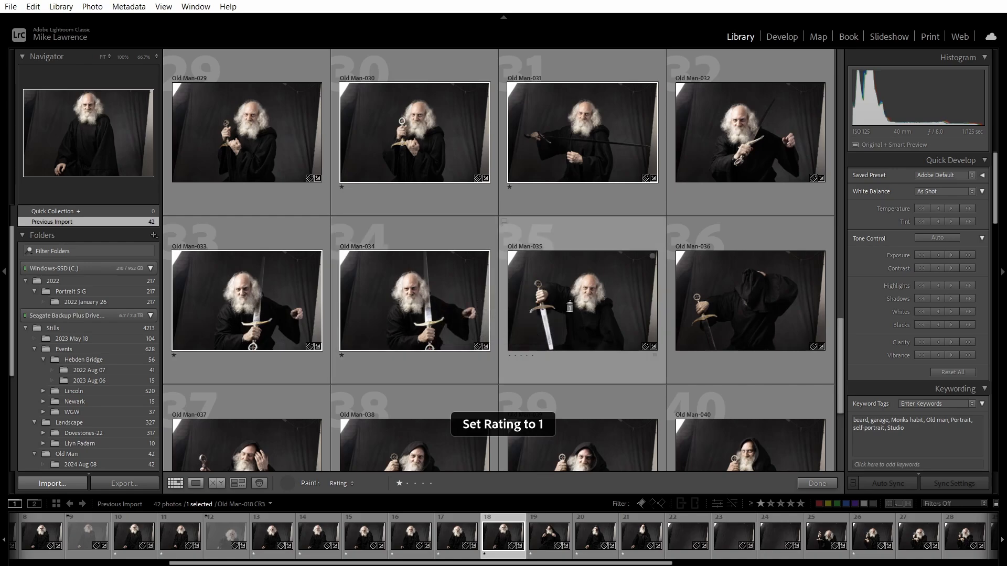
{"action": "left_click", "coordinate": [582, 299]}
{"action": "scroll", "coordinate": [583, 300], "scroll_direction": "down", "scroll_amount": 2}
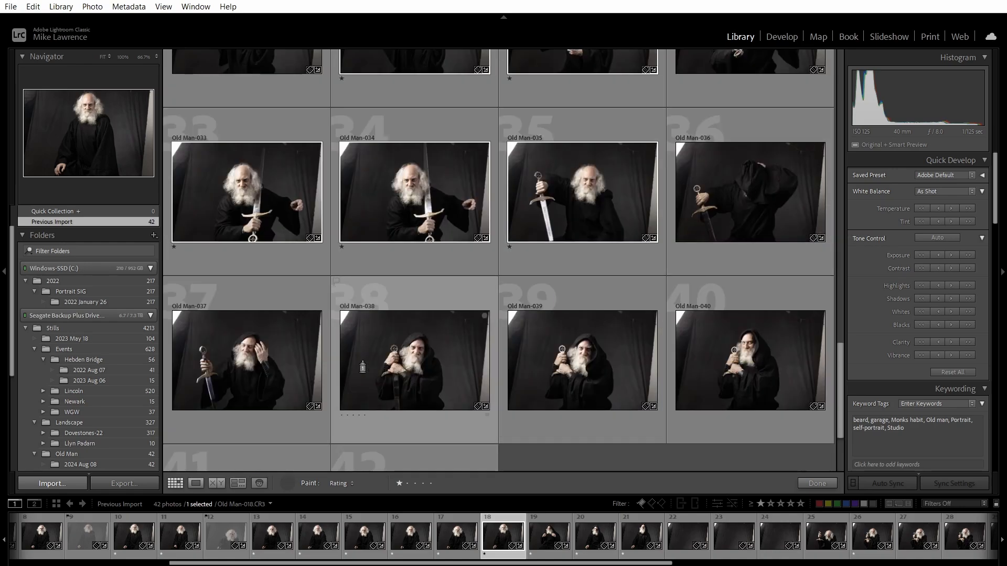
{"action": "left_click", "coordinate": [411, 367]}
{"action": "left_click", "coordinate": [593, 368]}
{"action": "left_click", "coordinate": [758, 375]}
{"action": "scroll", "coordinate": [627, 369], "scroll_direction": "down", "scroll_amount": 3}
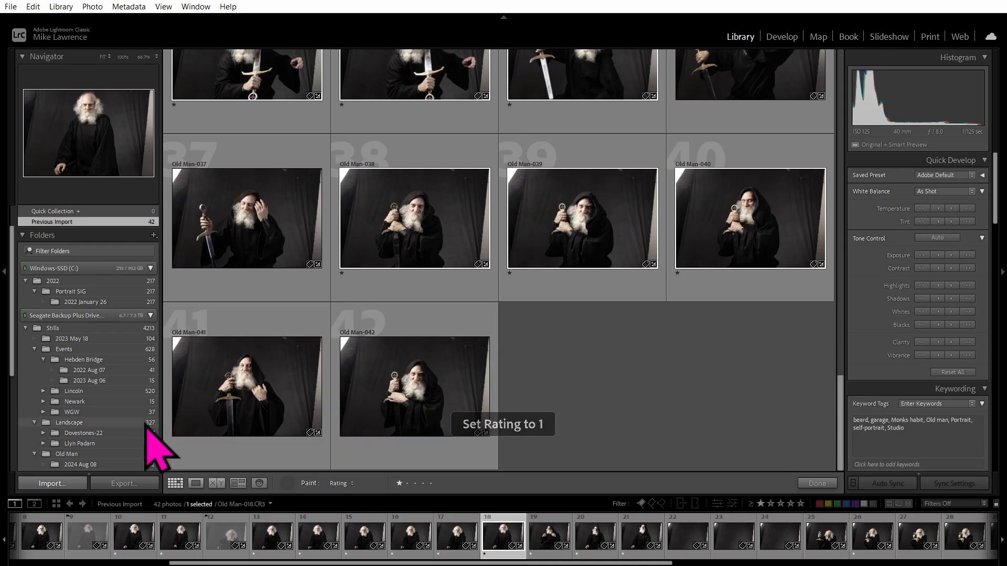
{"action": "left_click", "coordinate": [250, 381]}
{"action": "left_click", "coordinate": [366, 392]}
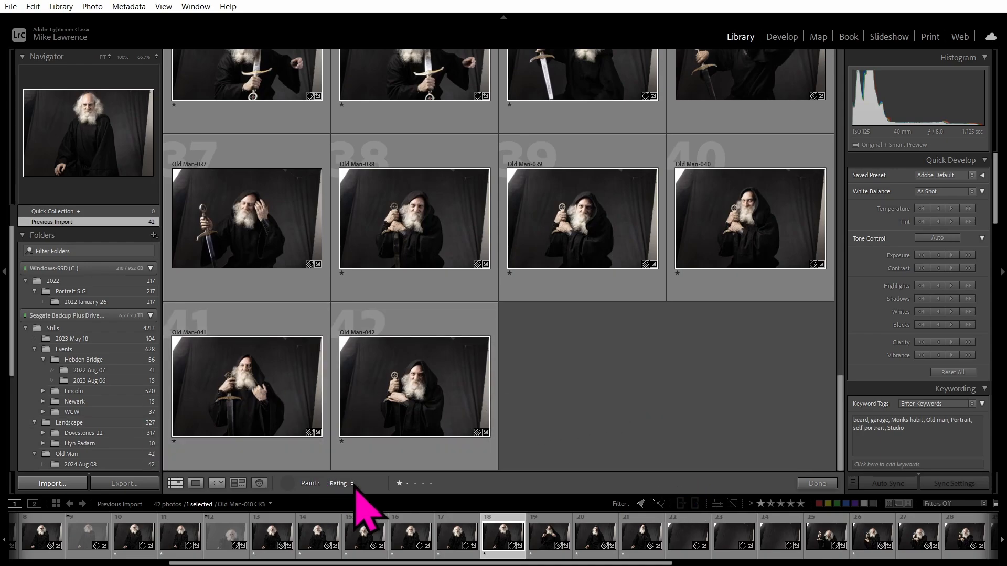
Switch the painter briefly to Rejected flags, then put the Painter away to resume normal browsing.
{"action": "left_click", "coordinate": [372, 486]}
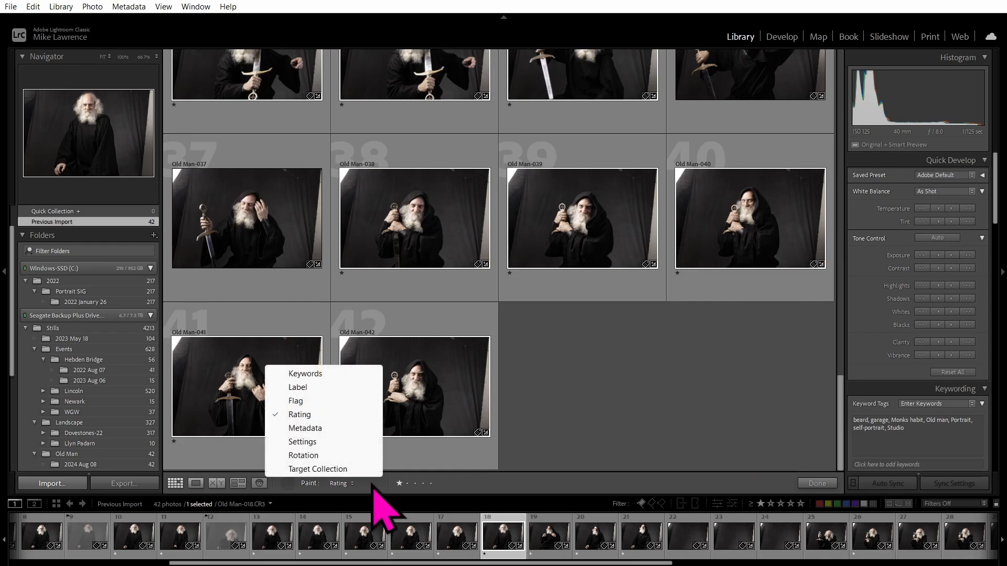
{"action": "left_click", "coordinate": [302, 402]}
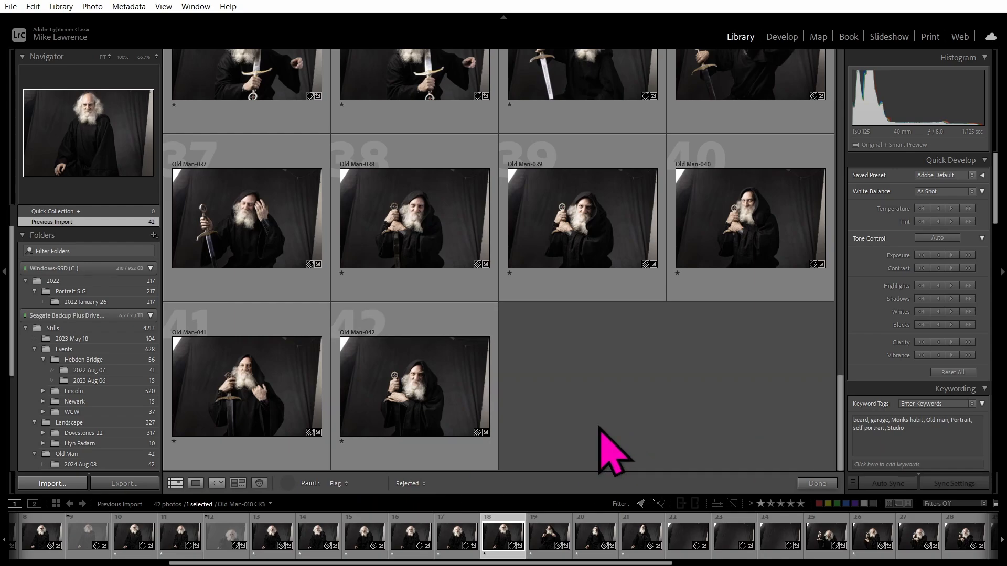
{"action": "left_click", "coordinate": [367, 485]}
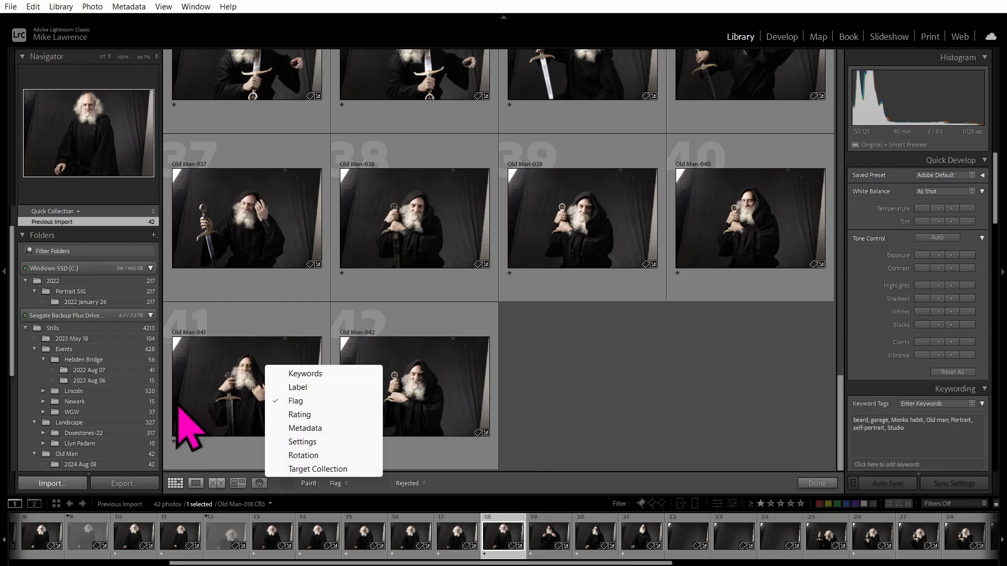
{"action": "left_click", "coordinate": [288, 484]}
{"action": "scroll", "coordinate": [601, 445], "scroll_direction": "up", "scroll_amount": 2}
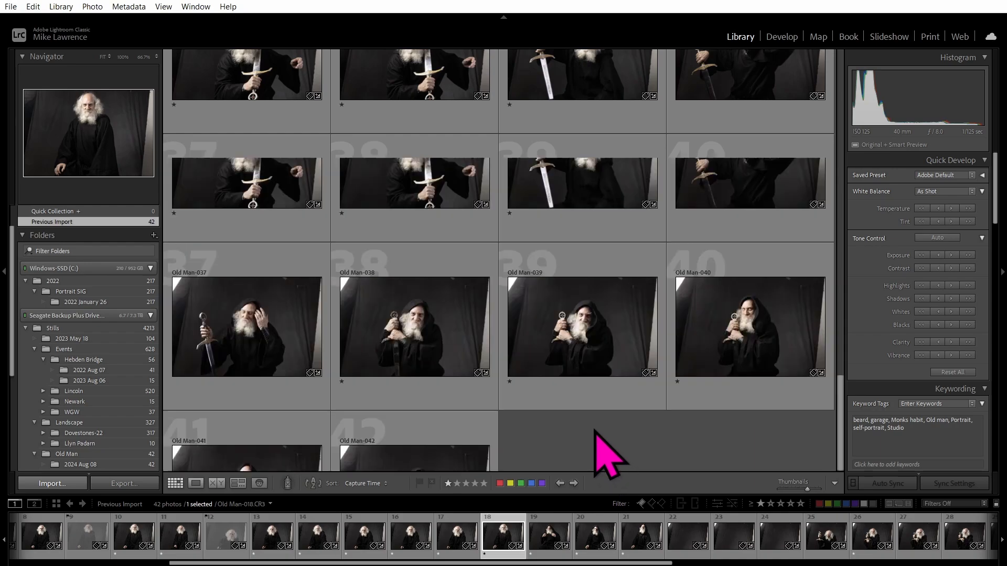
{"action": "scroll", "coordinate": [596, 431], "scroll_direction": "up", "scroll_amount": 20}
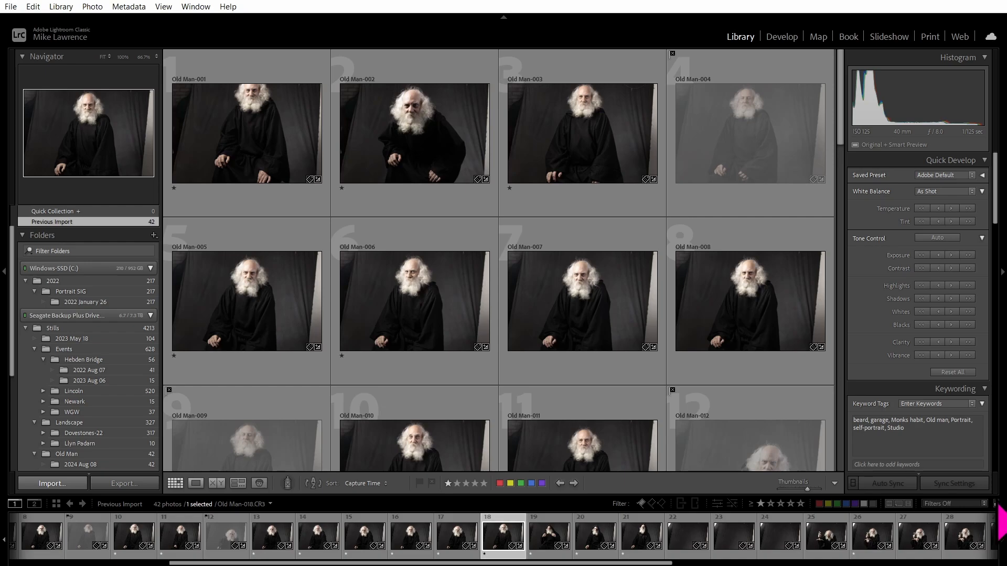
{"action": "left_click", "coordinate": [996, 504]}
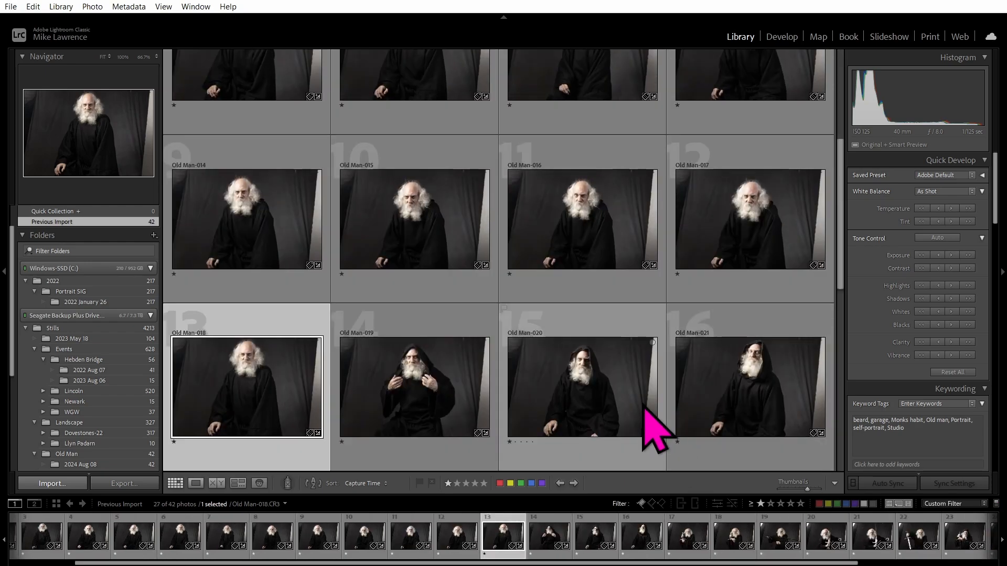
{"action": "scroll", "coordinate": [642, 406], "scroll_direction": "up", "scroll_amount": 4}
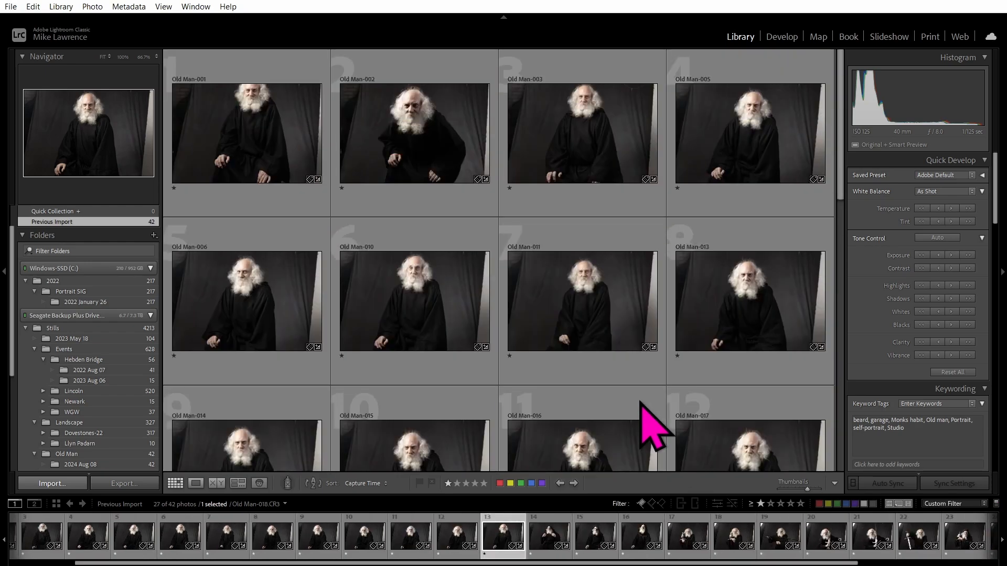
{"action": "left_click", "coordinate": [771, 504]}
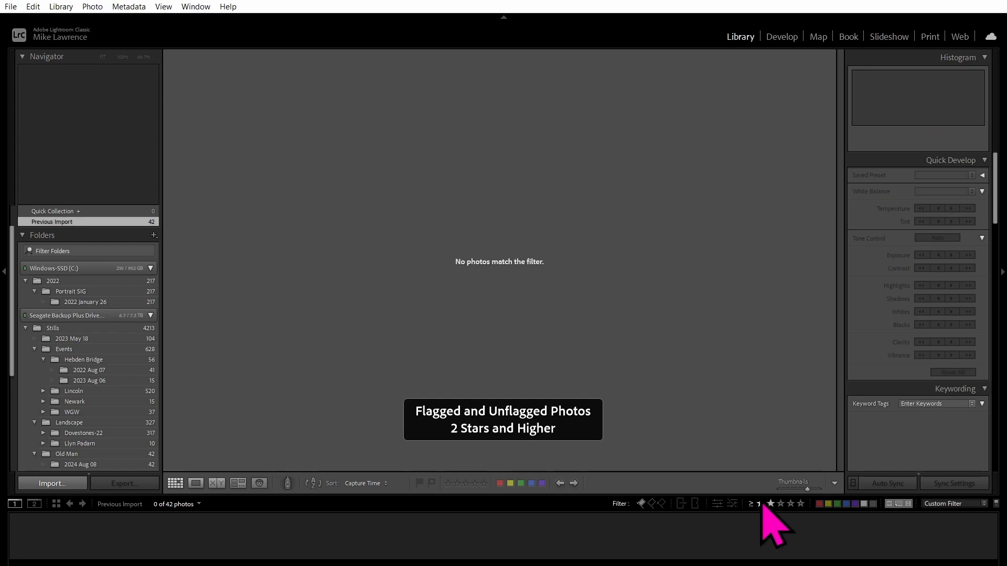
{"action": "left_click", "coordinate": [761, 504]}
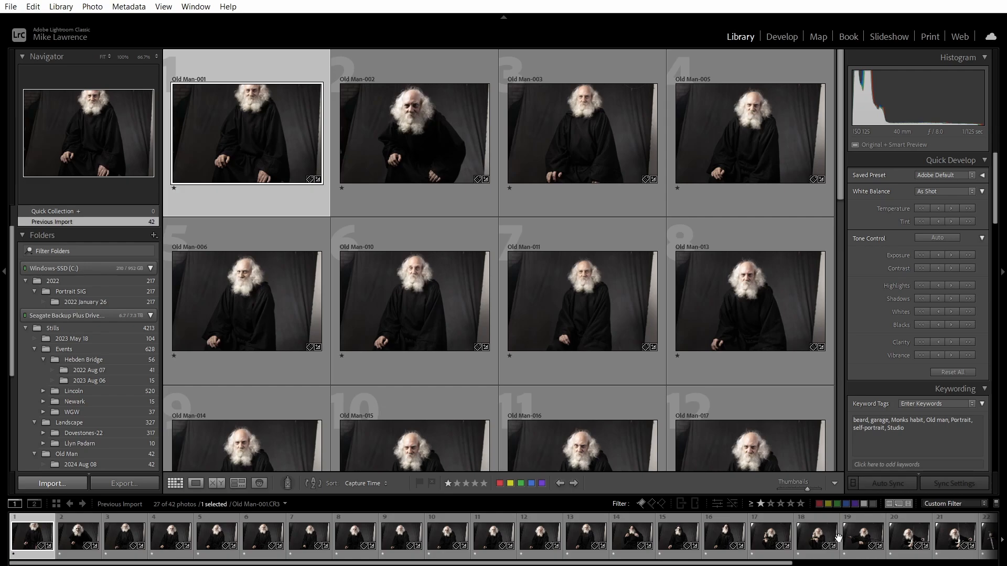
{"action": "mouse_move", "coordinate": [612, 565]}
{"action": "key", "text": "ctrl+l"}
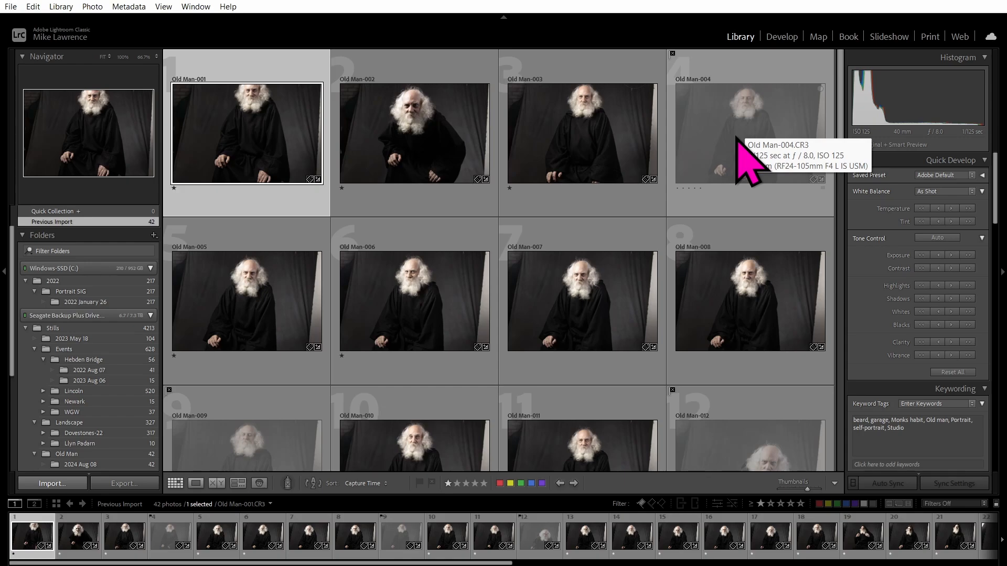
Open Old Man-010 in Loupe view, zoom to 100% and back to Fit, then step back to Old Man-009.
{"action": "scroll", "coordinate": [224, 416], "scroll_direction": "down", "scroll_amount": 2}
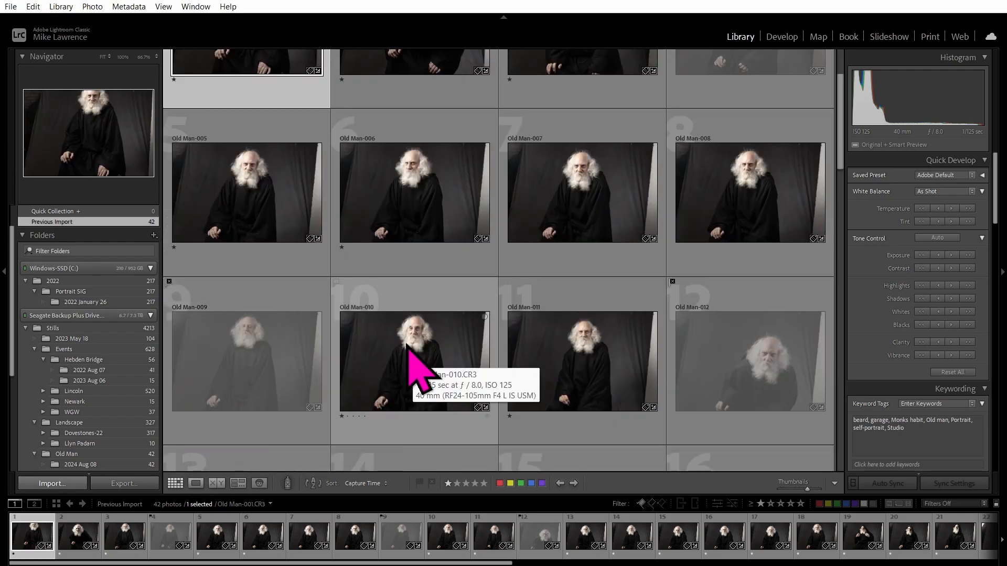
{"action": "left_click", "coordinate": [411, 361]}
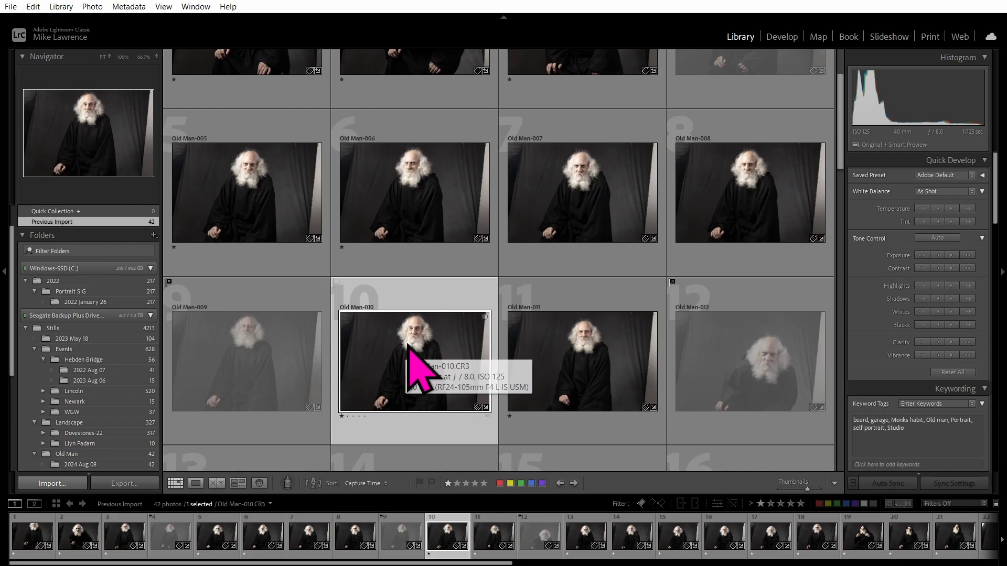
{"action": "double_click", "coordinate": [408, 344]}
{"action": "left_click", "coordinate": [503, 151]}
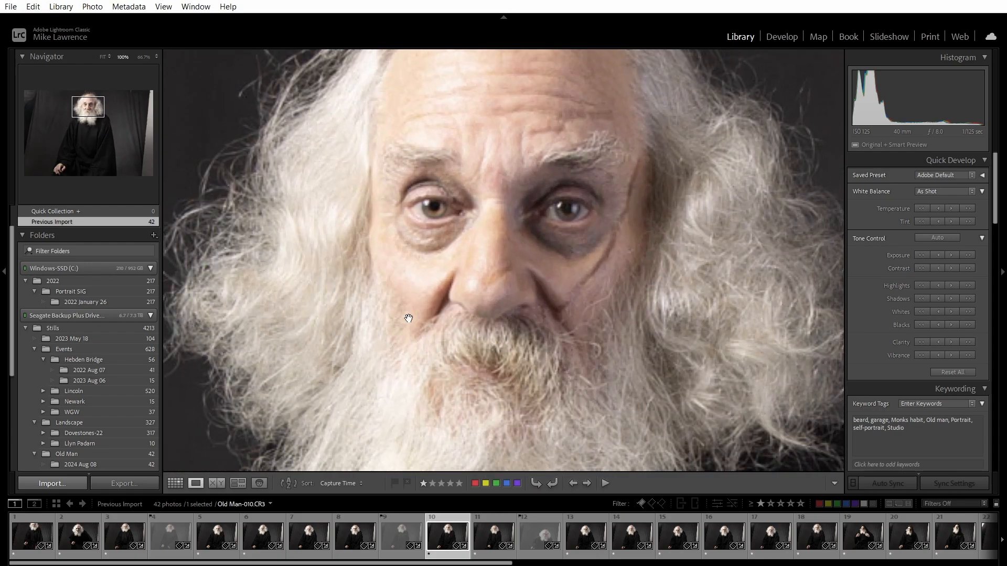
{"action": "left_click", "coordinate": [494, 296]}
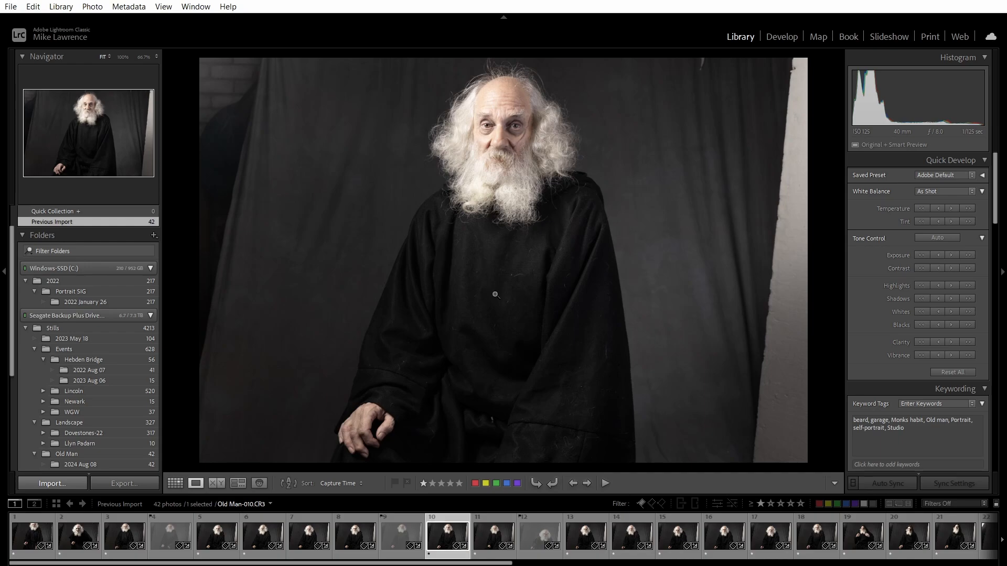
{"action": "key", "text": "Left"}
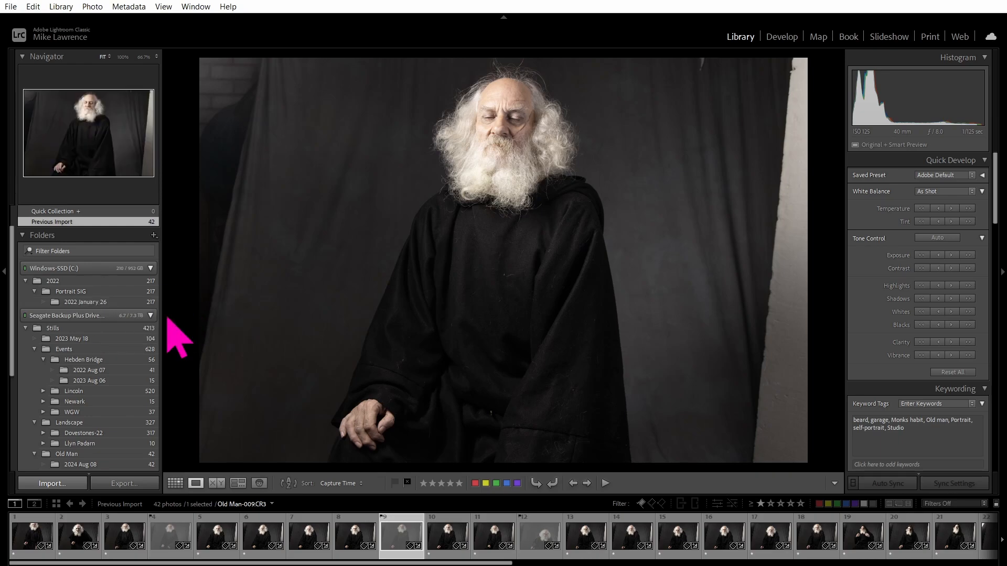
Widen the left panel to show full folder names and scroll the Folders list back to the top.
{"action": "left_click_drag", "start_coordinate": [160, 310], "coordinate": [434, 357]}
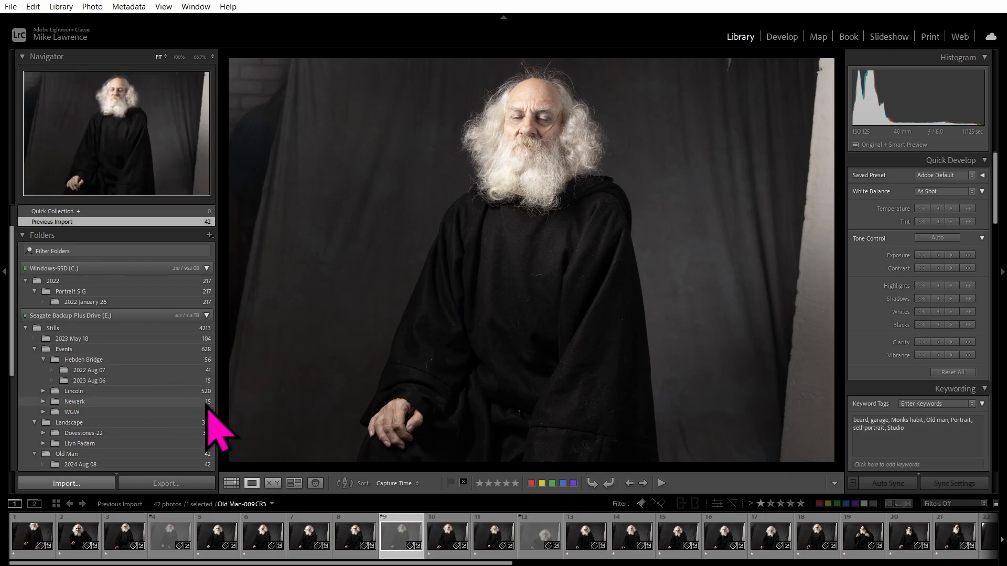
{"action": "scroll", "coordinate": [152, 348], "scroll_direction": "down", "scroll_amount": 1}
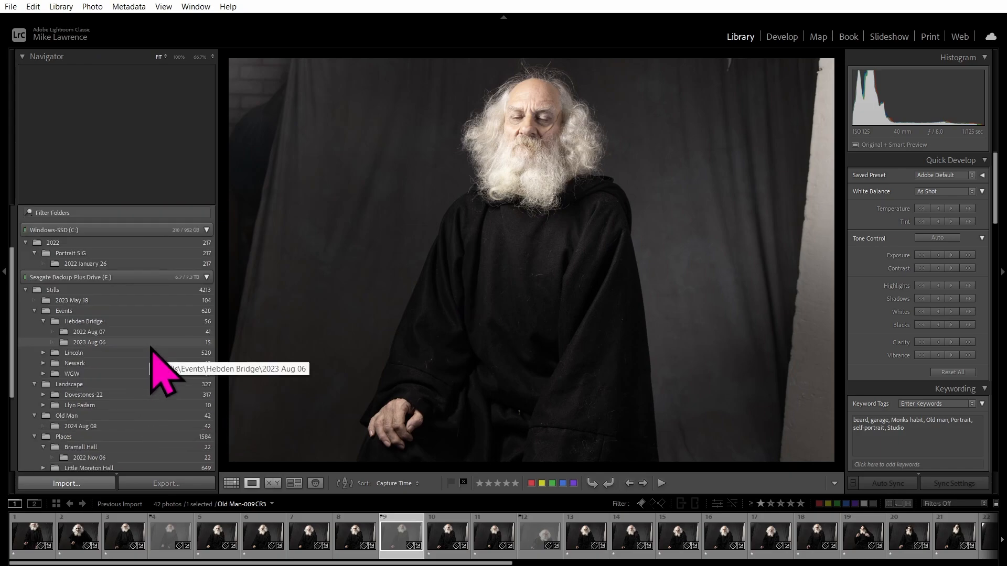
{"action": "scroll", "coordinate": [151, 348], "scroll_direction": "down", "scroll_amount": 2}
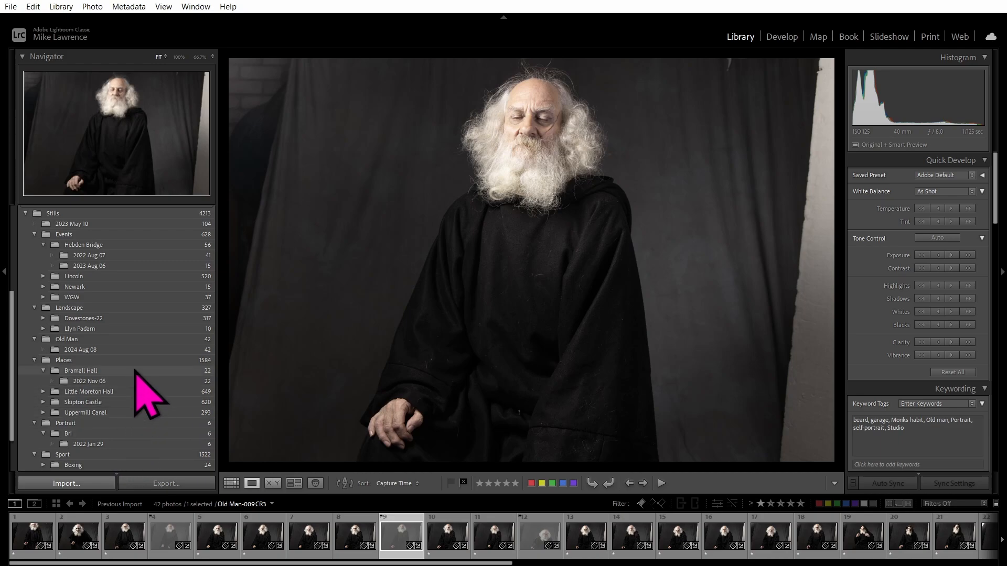
{"action": "scroll", "coordinate": [135, 315], "scroll_direction": "up", "scroll_amount": 3}
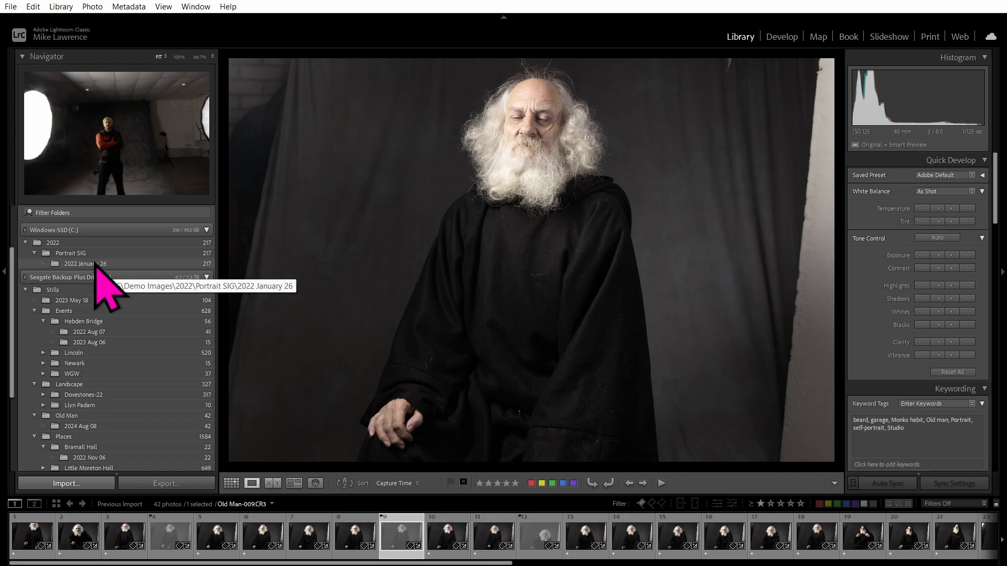
Go through 2022 January 26, Portrait SIG, 2022, Hebden Bridge and Lincoln to the Landscape folder.
{"action": "left_click", "coordinate": [97, 264]}
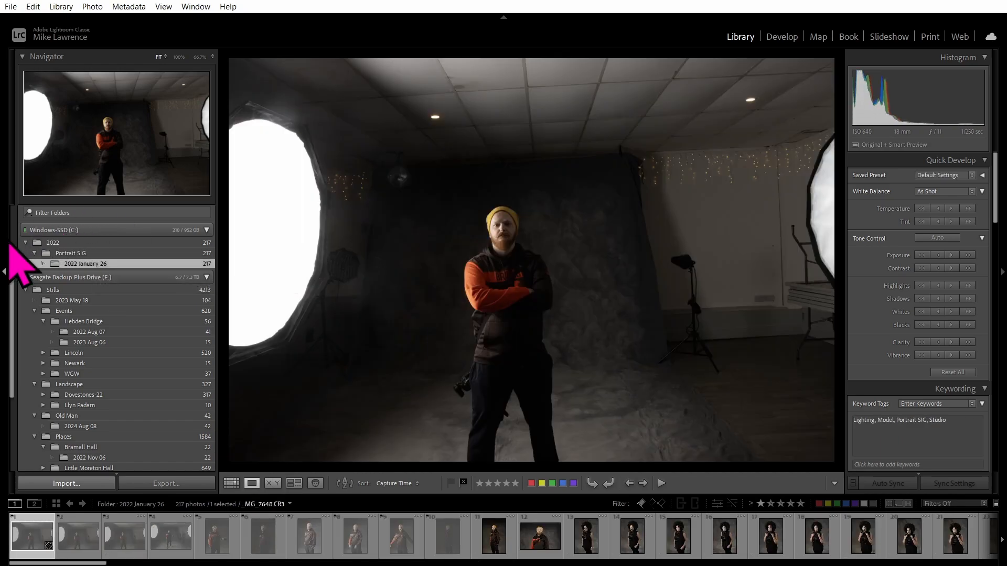
{"action": "left_click", "coordinate": [63, 254]}
{"action": "left_click", "coordinate": [55, 241]}
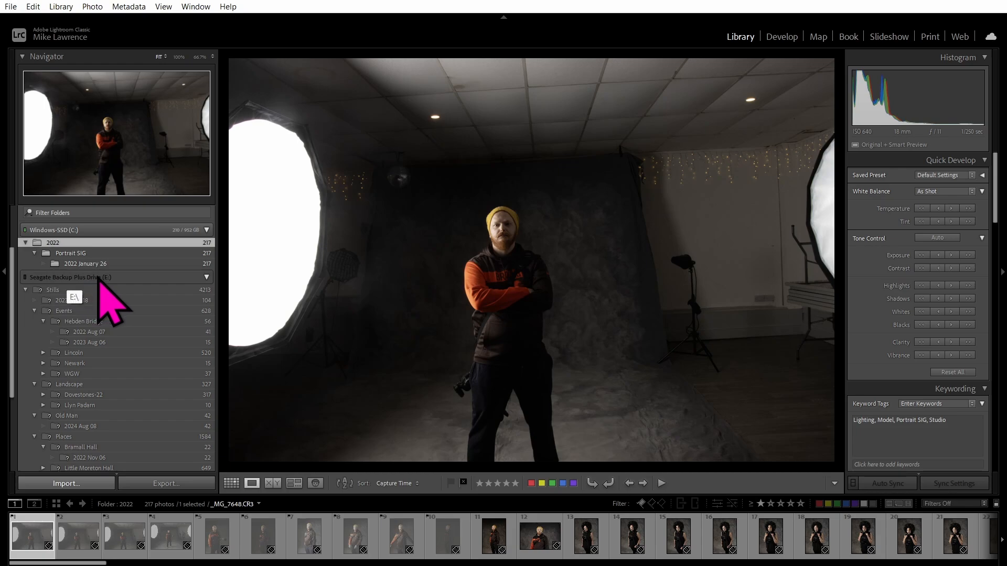
{"action": "left_click", "coordinate": [85, 321]}
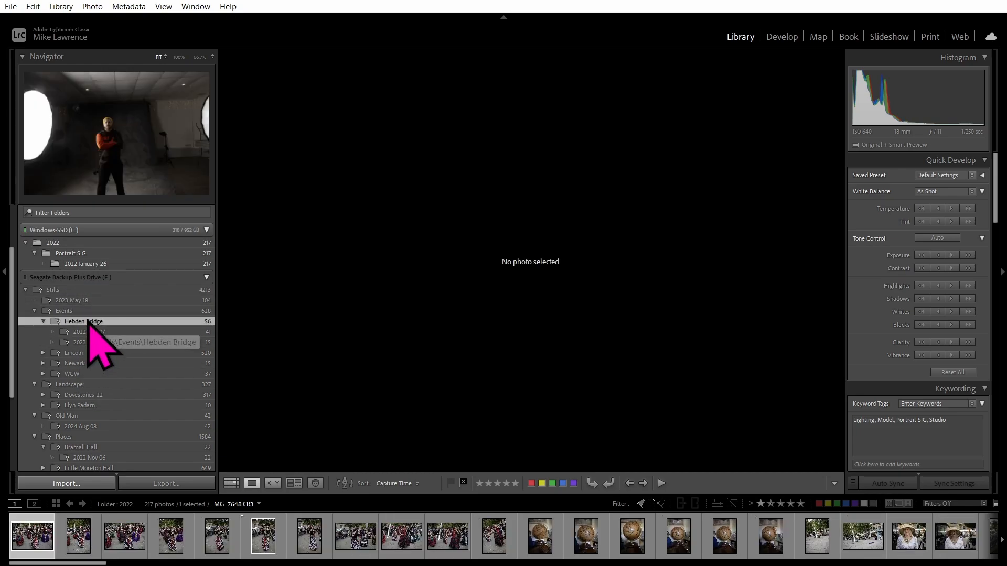
{"action": "left_click", "coordinate": [90, 352]}
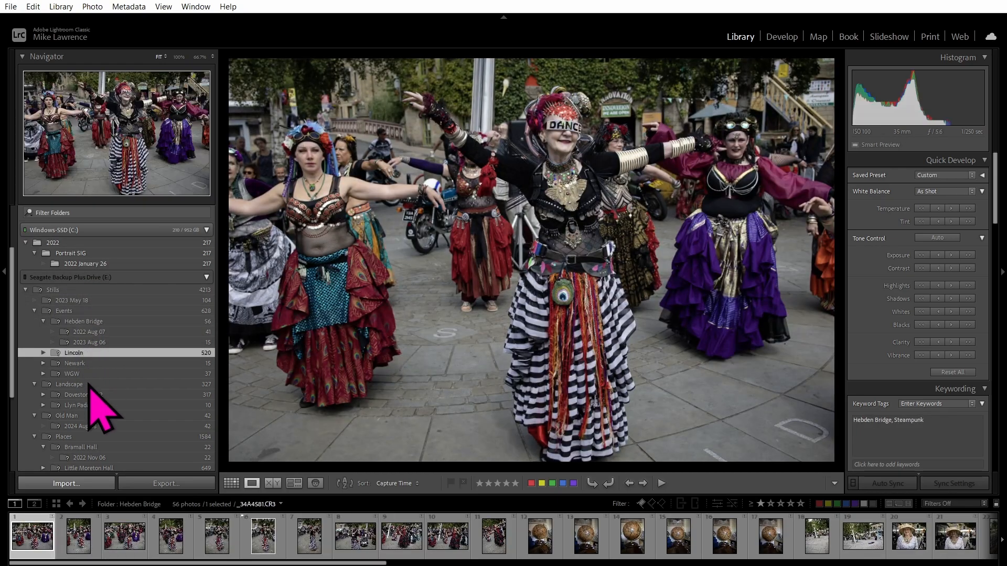
{"action": "left_click", "coordinate": [88, 386]}
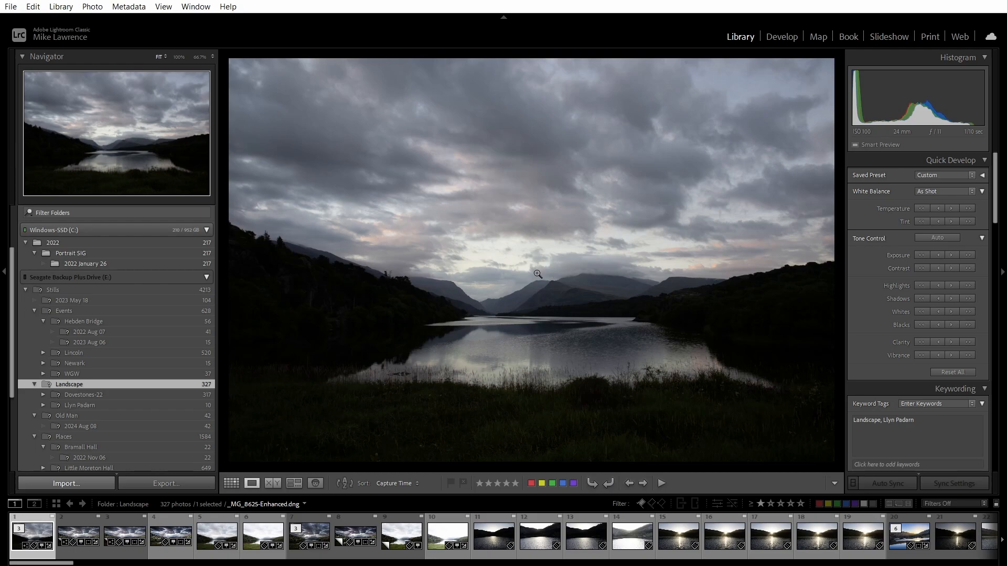
Zoom _MG_8625-Enhanced.dng to 100% and pan across the lake, reflections and shoreline grass.
{"action": "left_click", "coordinate": [528, 288]}
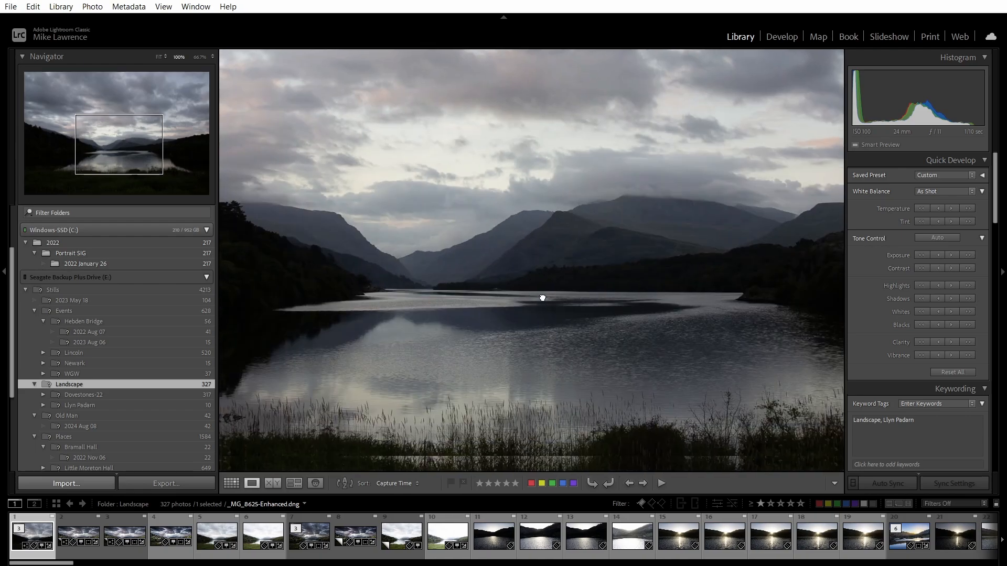
{"action": "left_click_drag", "start_coordinate": [542, 297], "coordinate": [536, 183]}
{"action": "left_click_drag", "start_coordinate": [436, 275], "coordinate": [605, 277]}
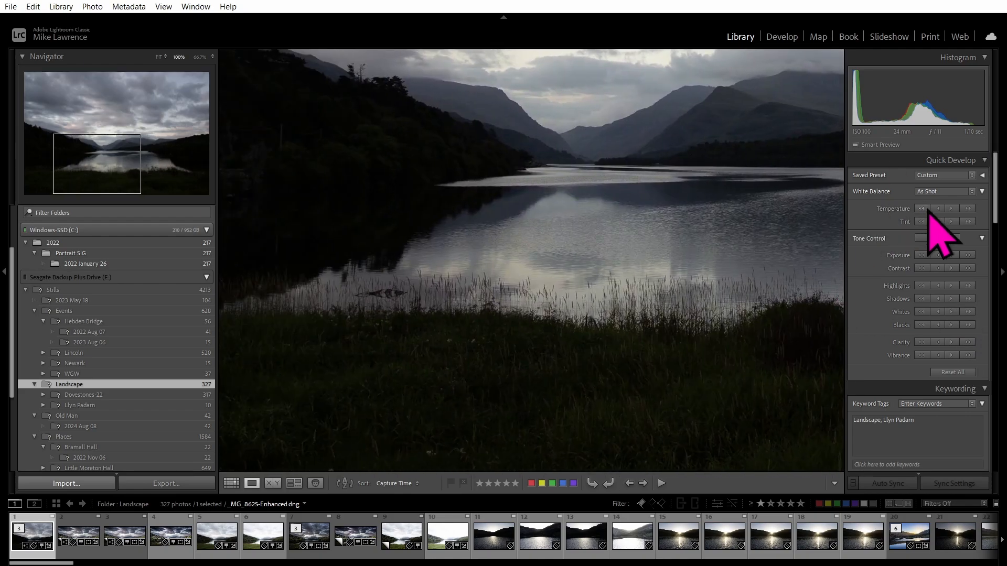
In Develop Basic, set Exposure +1.11, Highlights −57, Shadows +61, Texture +30, Clarity +36, Vibrance +31, Saturation −32.
{"action": "left_click", "coordinate": [787, 38]}
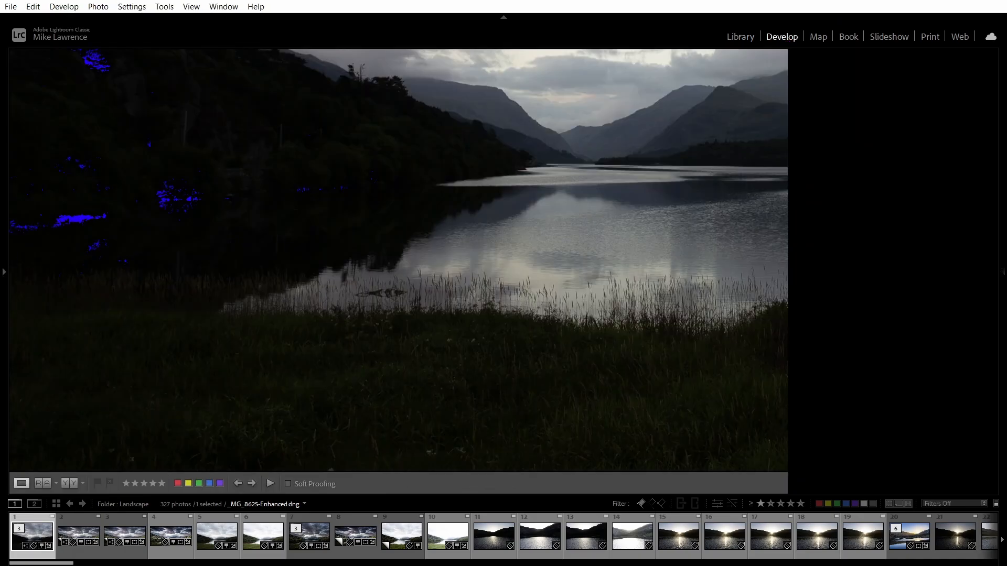
{"action": "left_click", "coordinate": [1004, 294]}
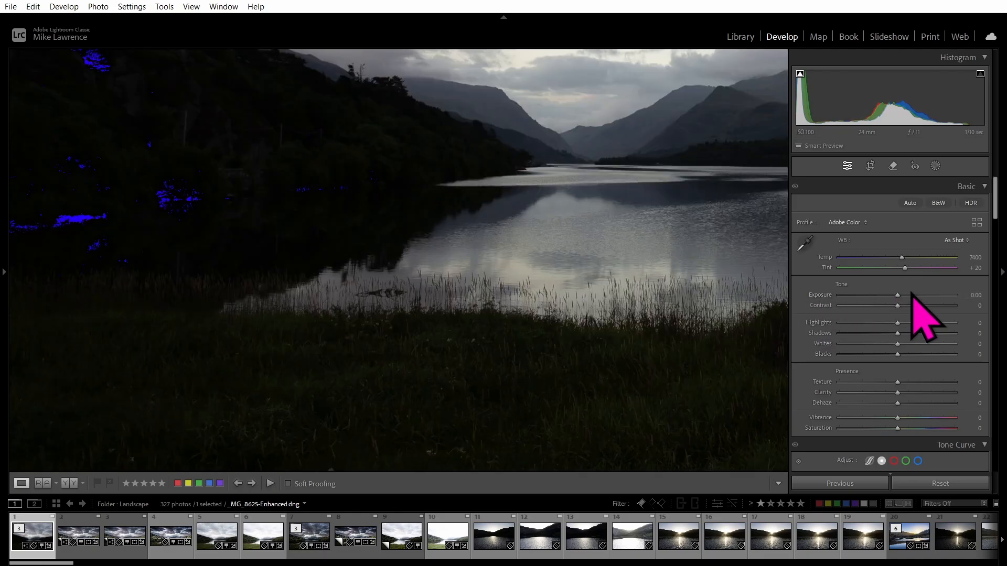
{"action": "left_click", "coordinate": [911, 296]}
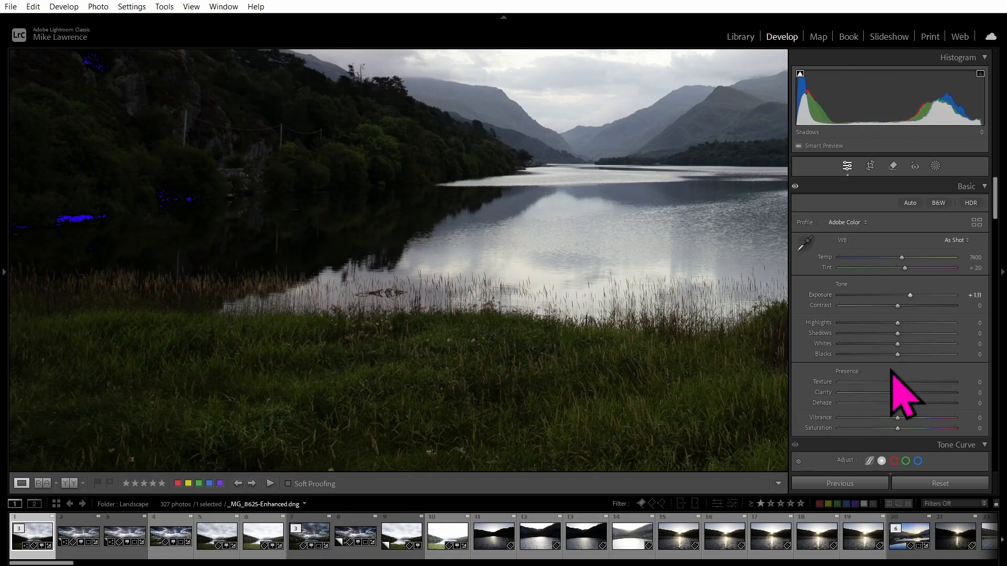
{"action": "left_click_drag", "start_coordinate": [897, 333], "coordinate": [864, 323]}
{"action": "left_click", "coordinate": [920, 393]}
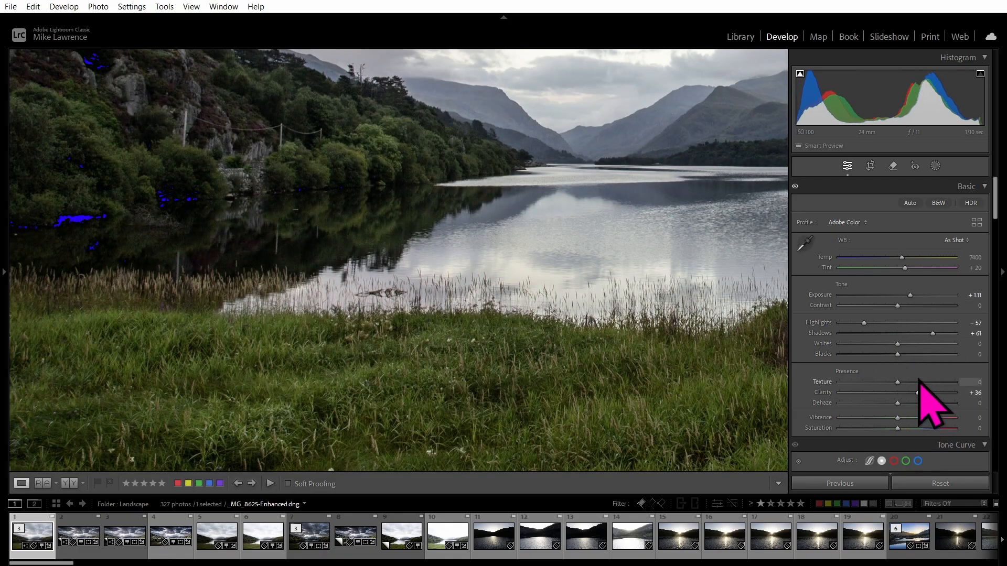
{"action": "left_click", "coordinate": [916, 383]}
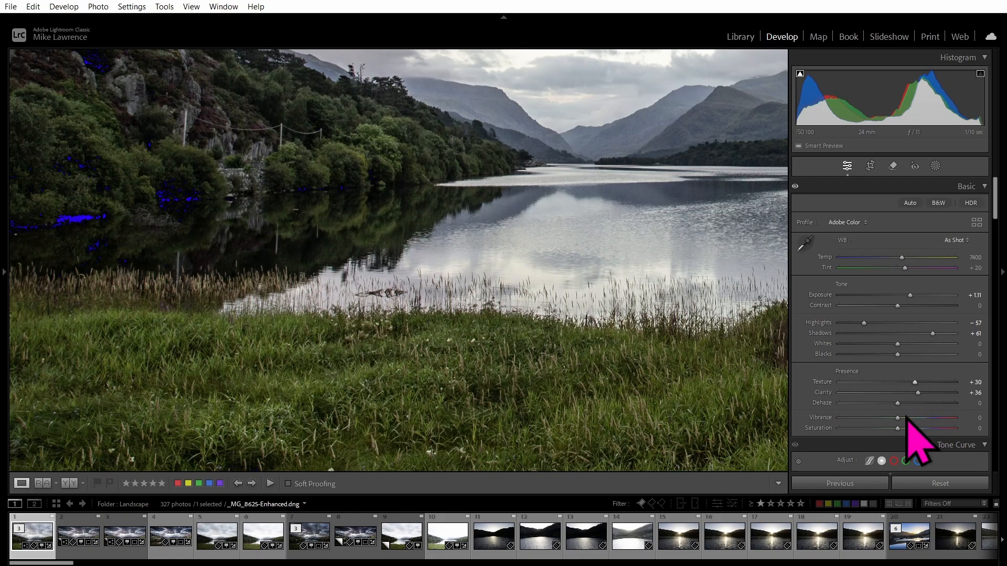
{"action": "left_click", "coordinate": [915, 418]}
{"action": "left_click_drag", "start_coordinate": [895, 427], "coordinate": [879, 429]}
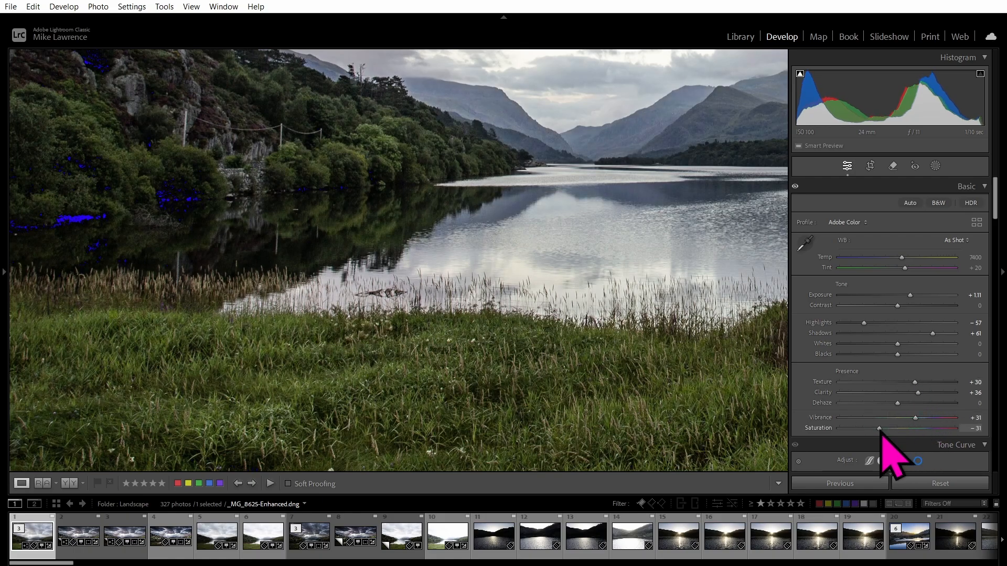
{"action": "left_click", "coordinate": [398, 217]}
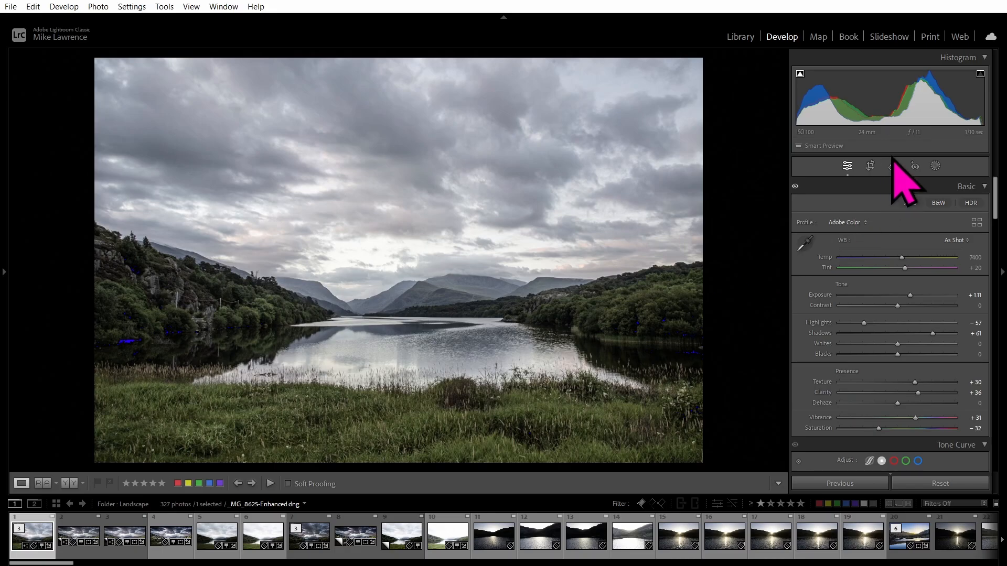
Crop the lake photo into a panoramic strip by trimming sky from the top and grass from the bottom.
{"action": "left_click", "coordinate": [870, 166]}
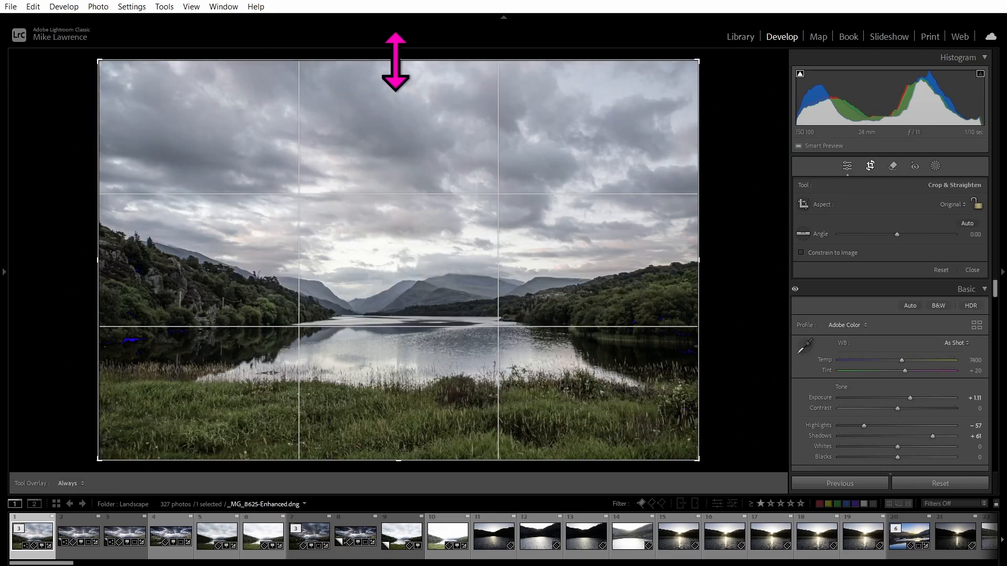
{"action": "left_click_drag", "start_coordinate": [393, 61], "coordinate": [401, 131]}
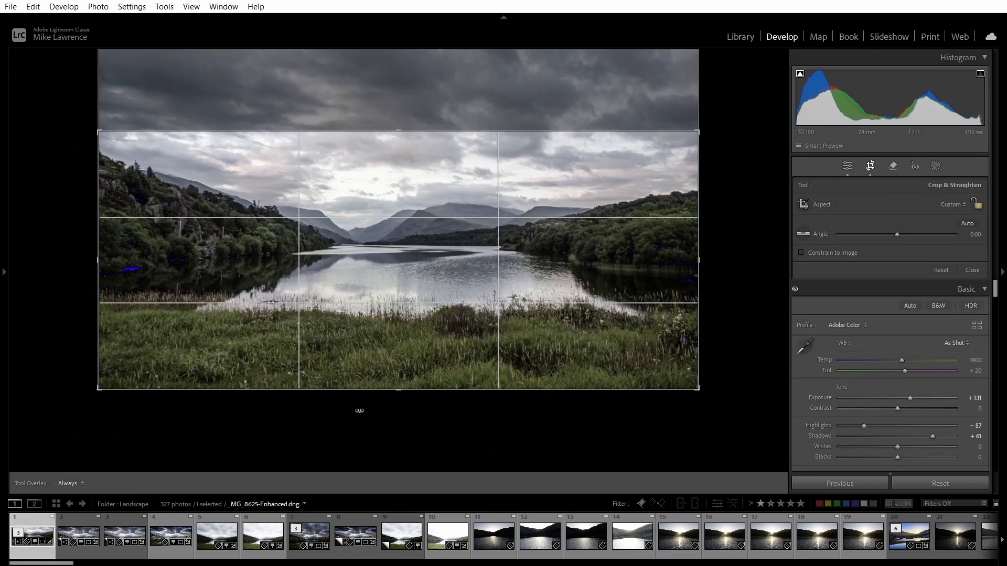
{"action": "left_click_drag", "start_coordinate": [401, 386], "coordinate": [403, 367]}
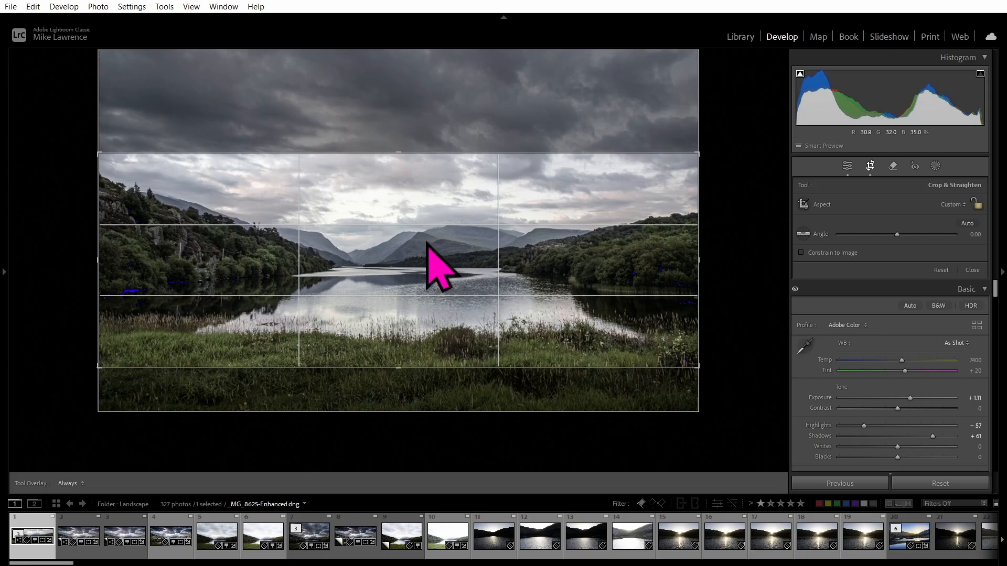
{"action": "key", "text": "Return"}
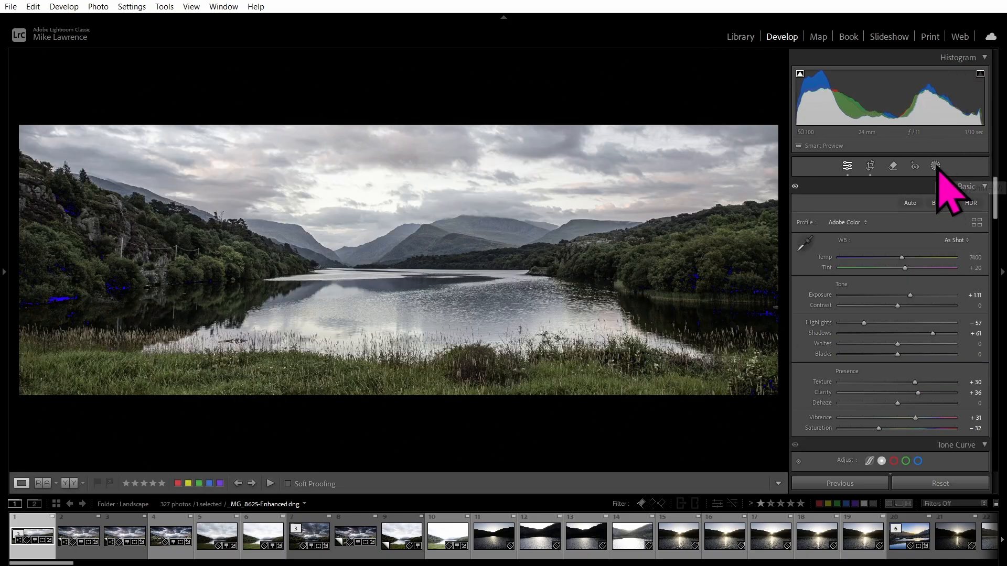
Try an automatic Subject mask over the lake, then delete Mask 1.
{"action": "left_click", "coordinate": [937, 173]}
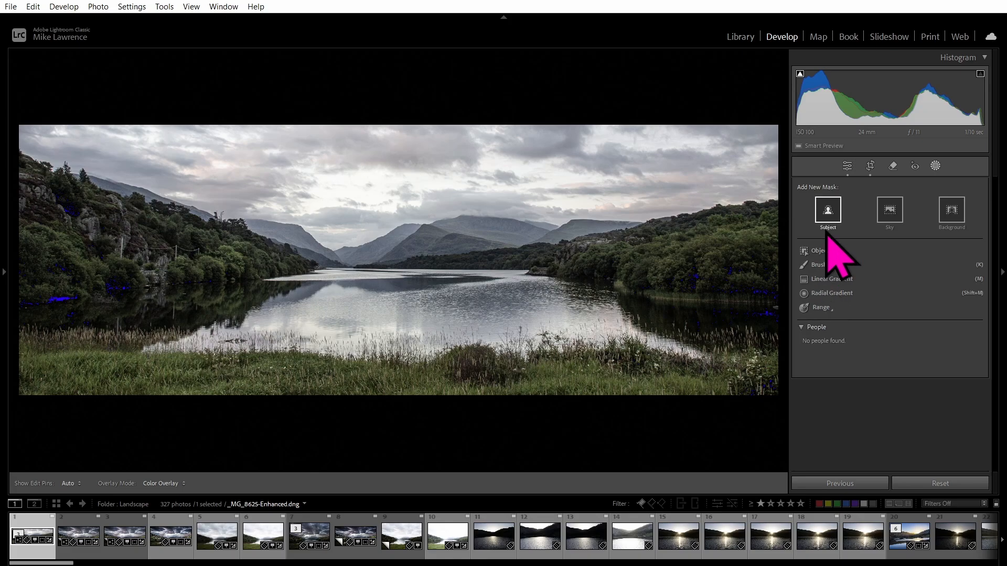
{"action": "left_click", "coordinate": [827, 209]}
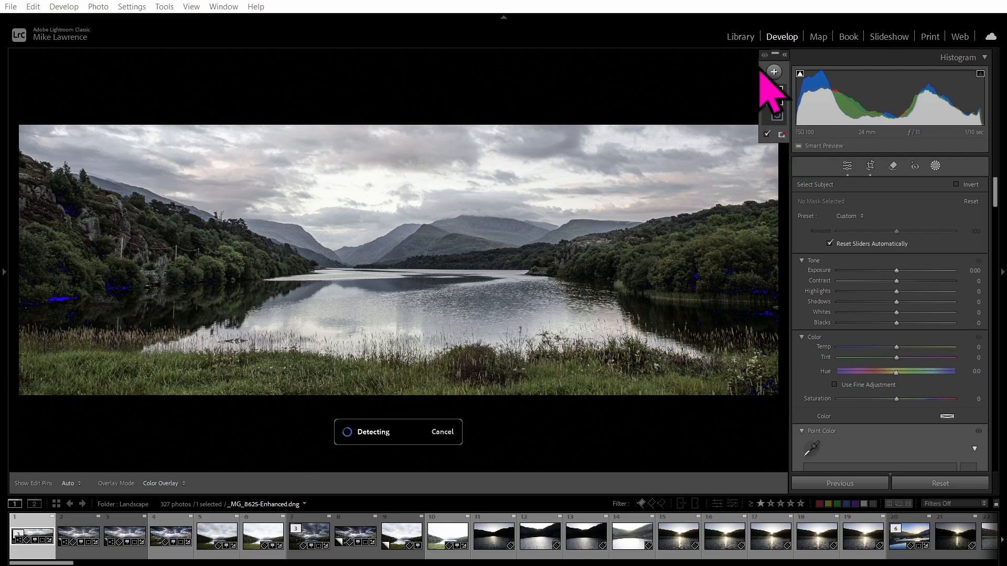
{"action": "left_click", "coordinate": [774, 94]}
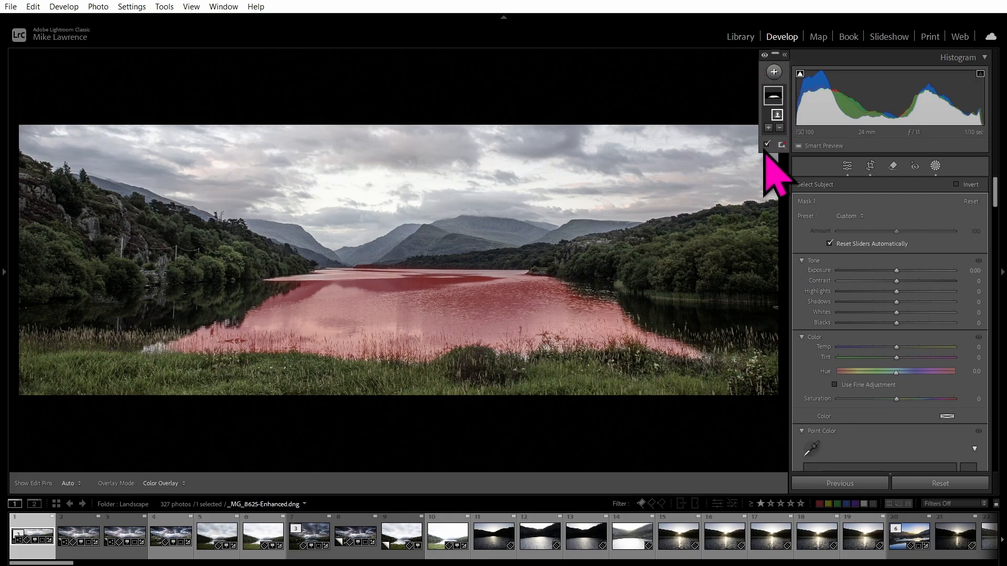
{"action": "right_click", "coordinate": [773, 94]}
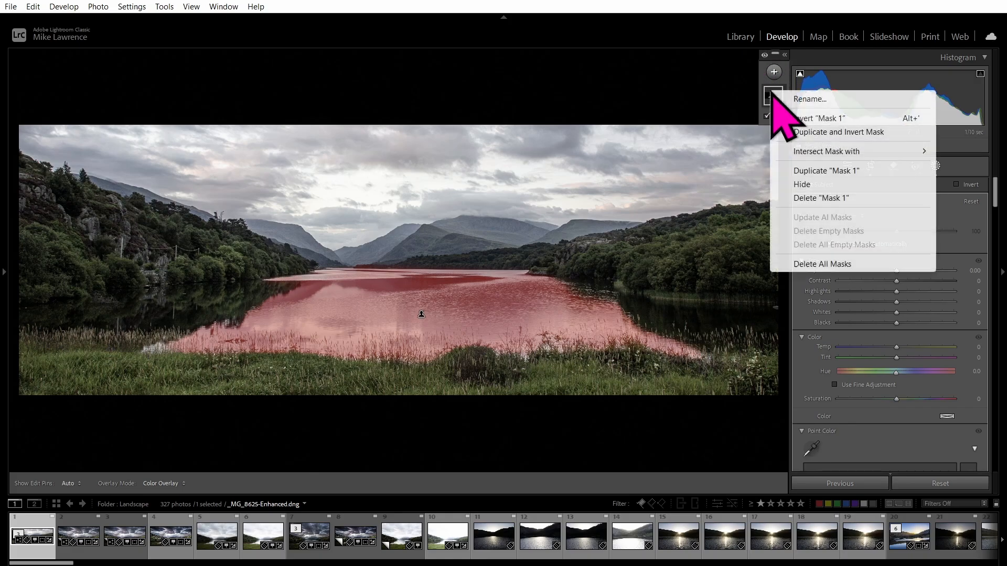
{"action": "left_click", "coordinate": [807, 198]}
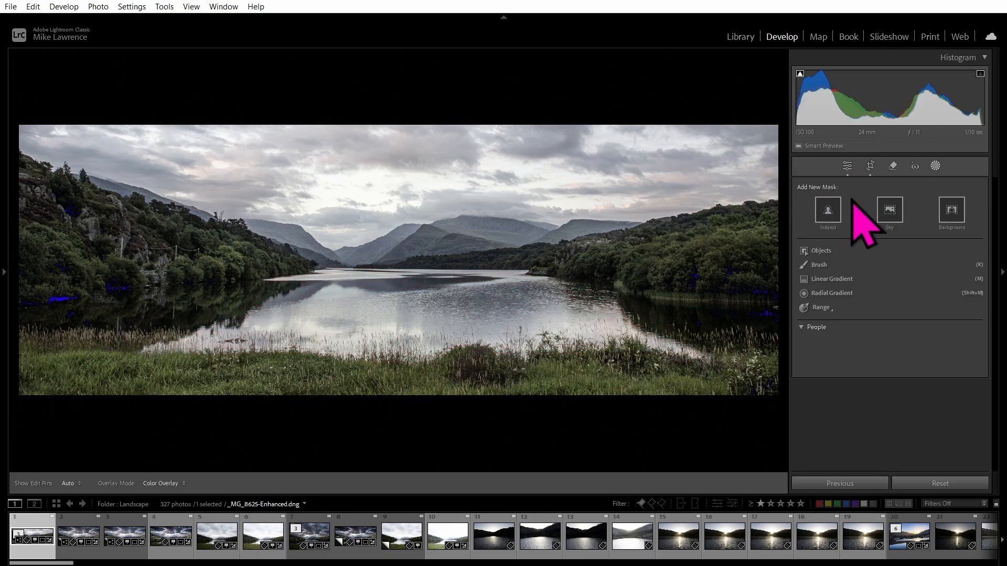
Add an automatic Sky mask and show its red overlay on the clouds.
{"action": "left_click", "coordinate": [887, 211]}
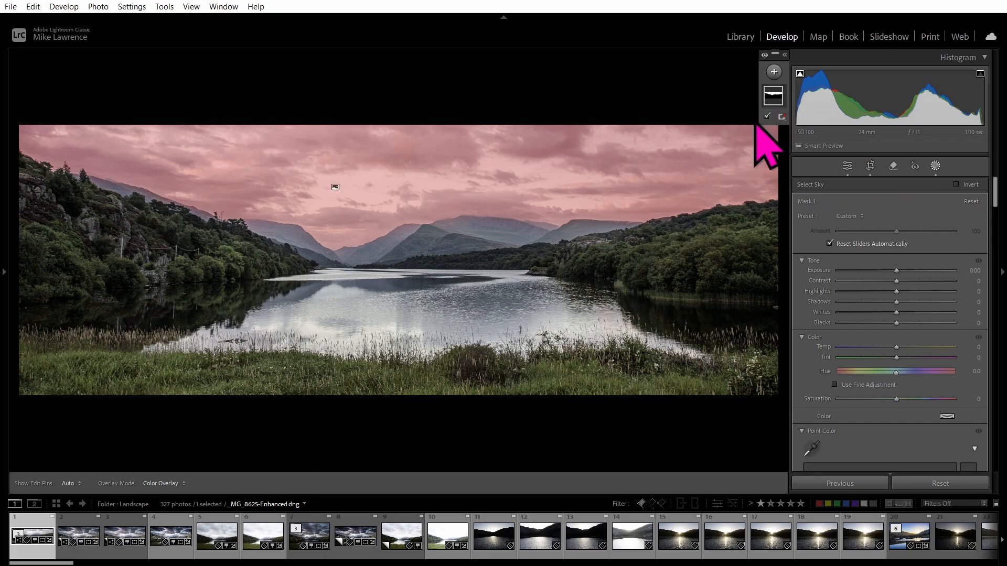
{"action": "left_click", "coordinate": [774, 95]}
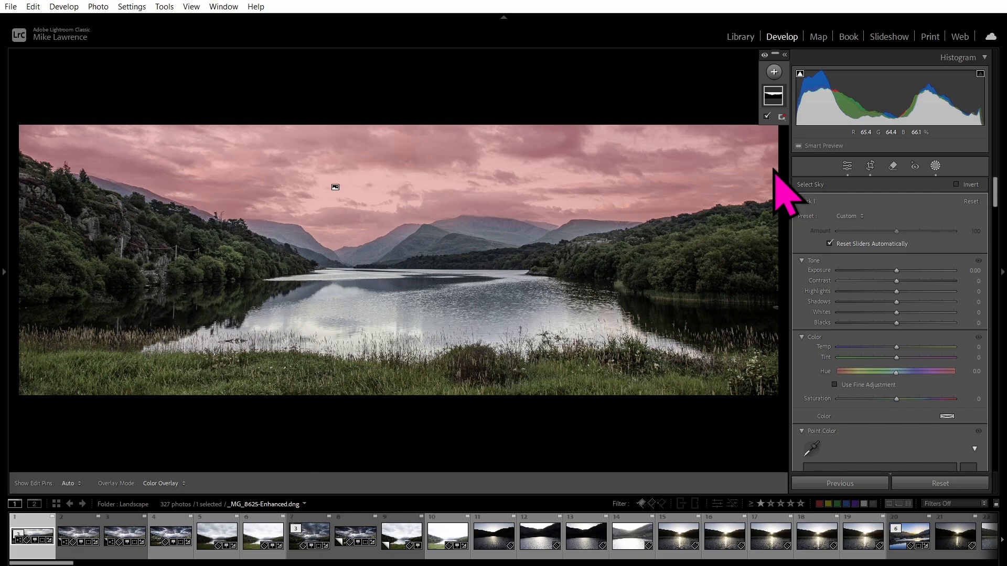
{"action": "right_click", "coordinate": [435, 225]}
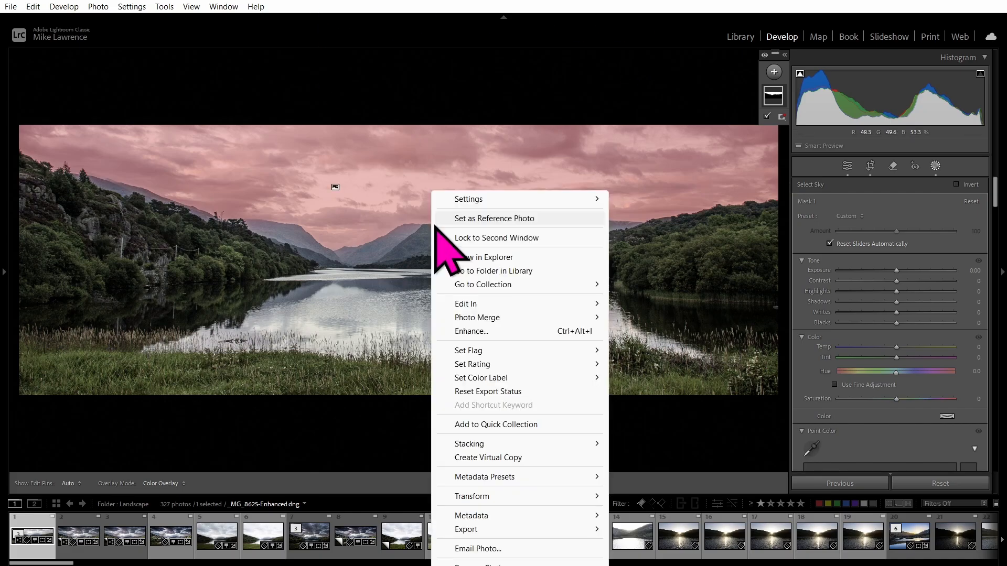
{"action": "mouse_move", "coordinate": [471, 306]}
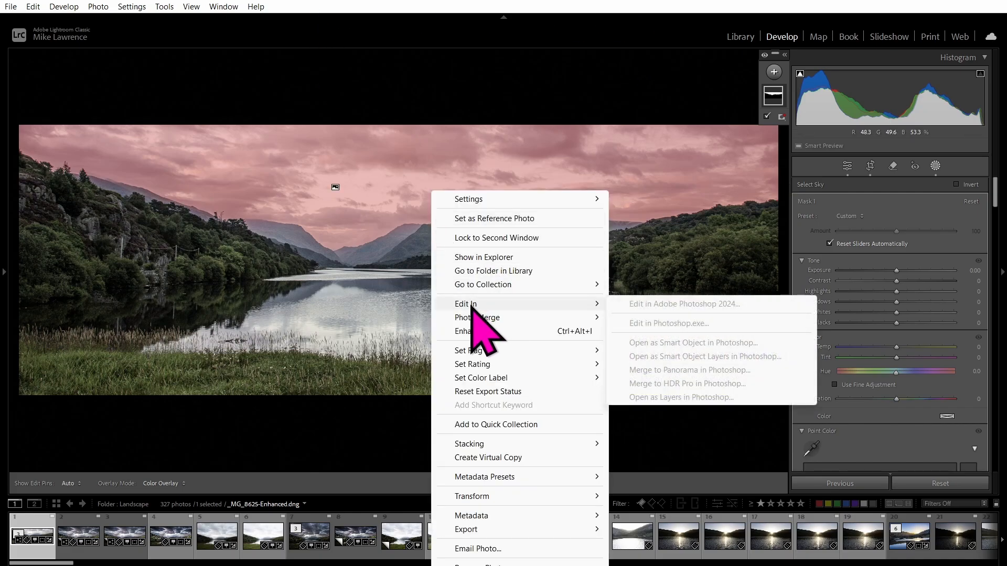
{"action": "left_click", "coordinate": [591, 3]}
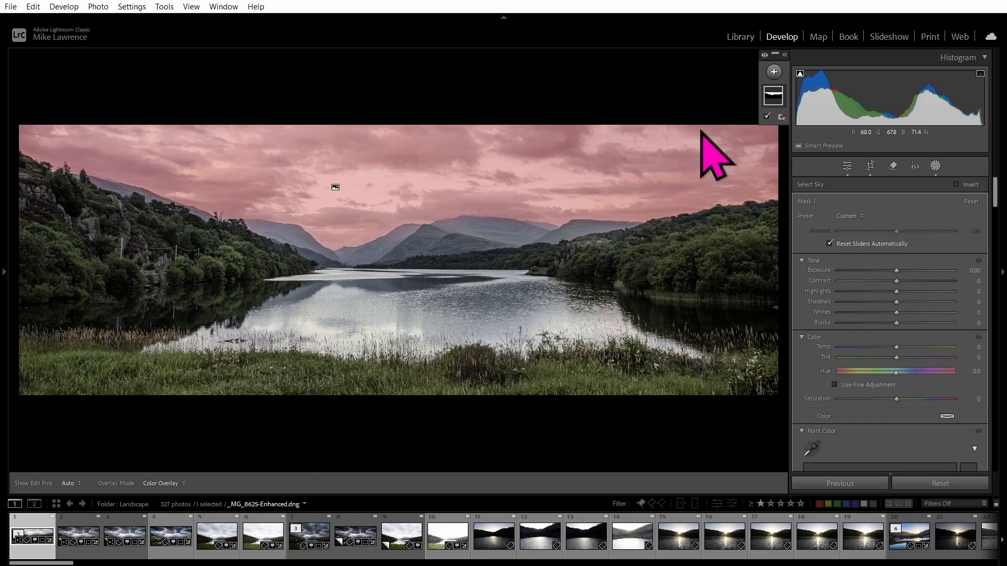
Give the sky mask Exposure −0.89, Texture 19 and Clarity 38, then close masking.
{"action": "left_click", "coordinate": [882, 270]}
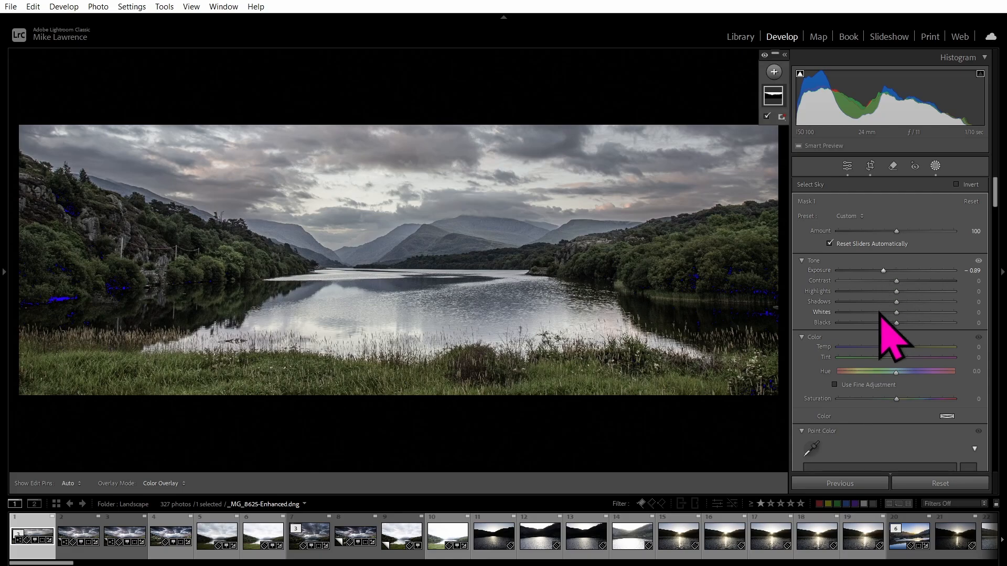
{"action": "scroll", "coordinate": [879, 404], "scroll_direction": "down", "scroll_amount": 5}
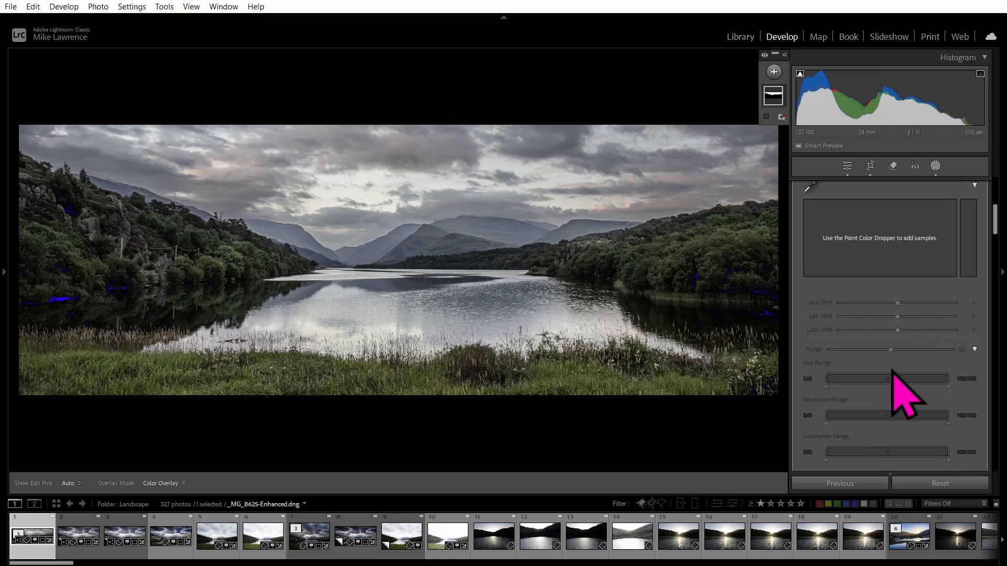
{"action": "scroll", "coordinate": [892, 343], "scroll_direction": "down", "scroll_amount": 5}
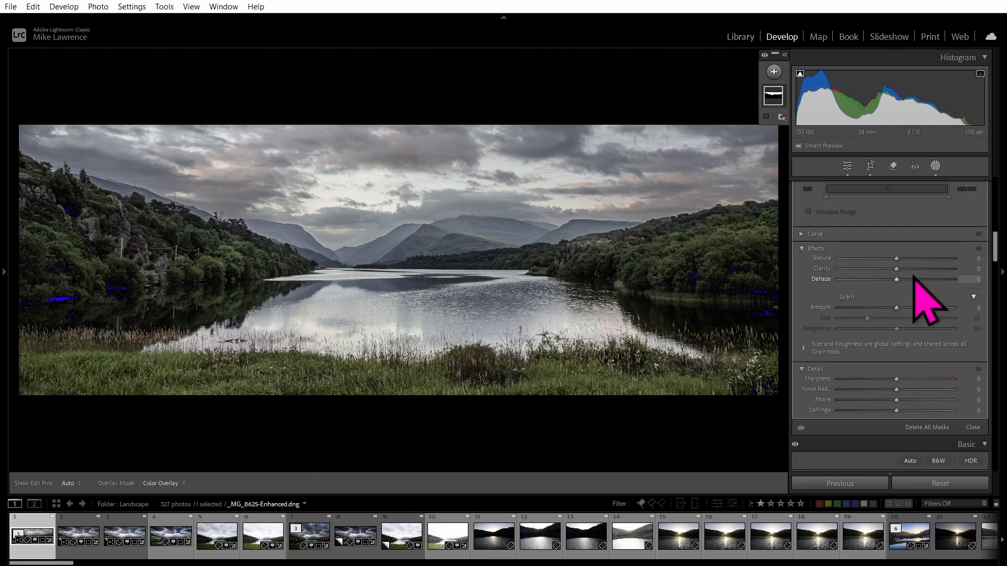
{"action": "left_click", "coordinate": [920, 269]}
{"action": "left_click", "coordinate": [908, 258]}
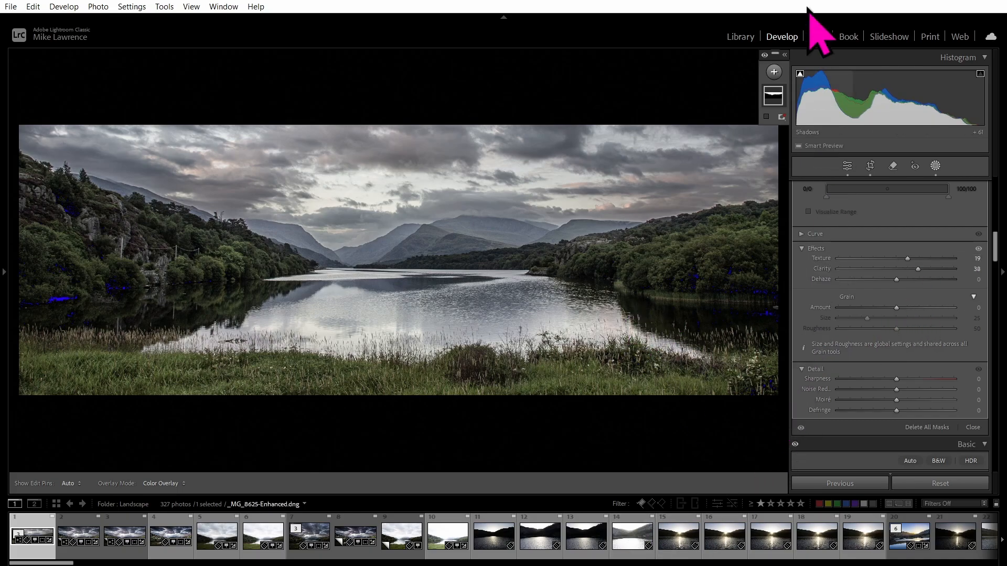
{"action": "left_click", "coordinate": [848, 166]}
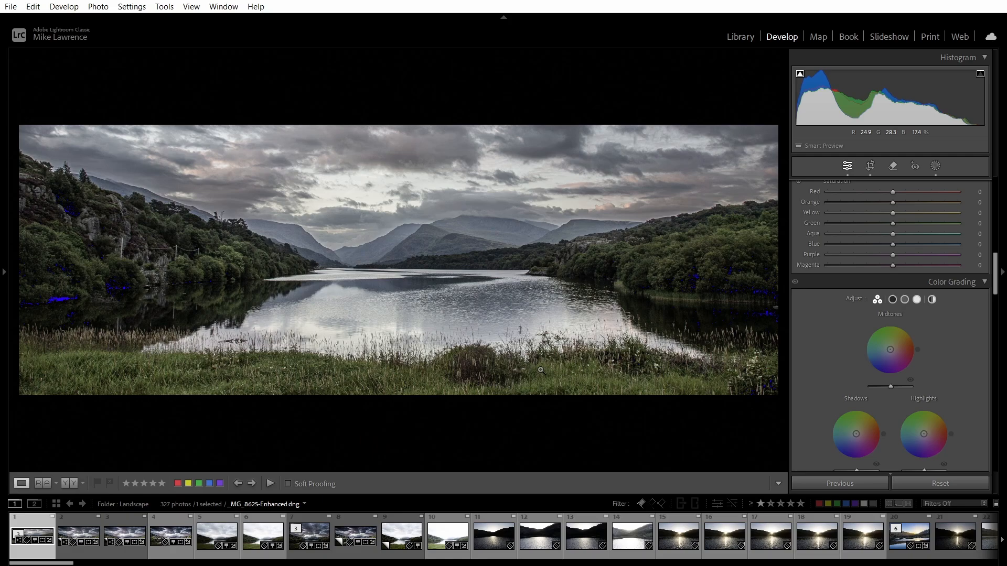
Start exporting the panorama from the Library module.
{"action": "left_click", "coordinate": [737, 36]}
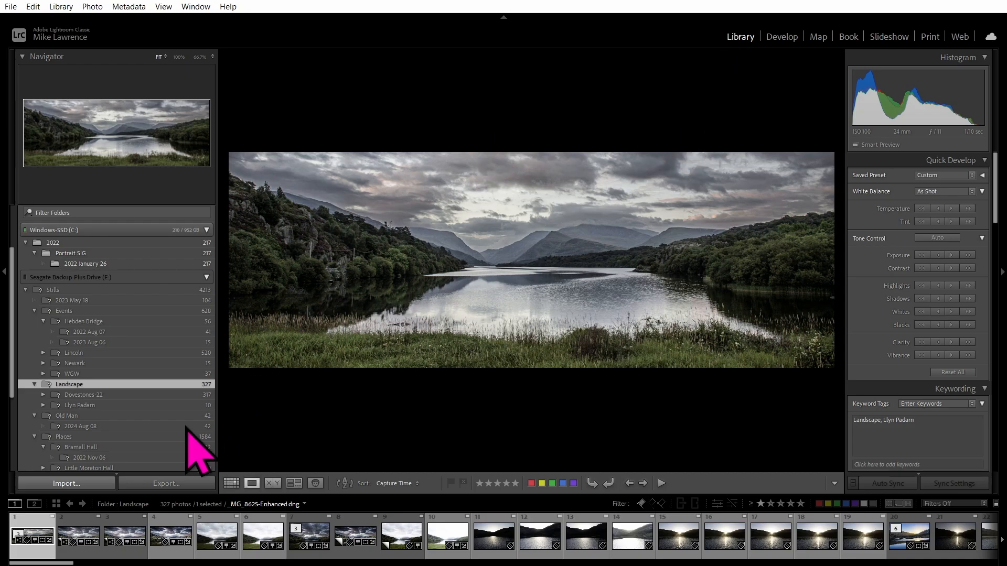
{"action": "left_click", "coordinate": [171, 483]}
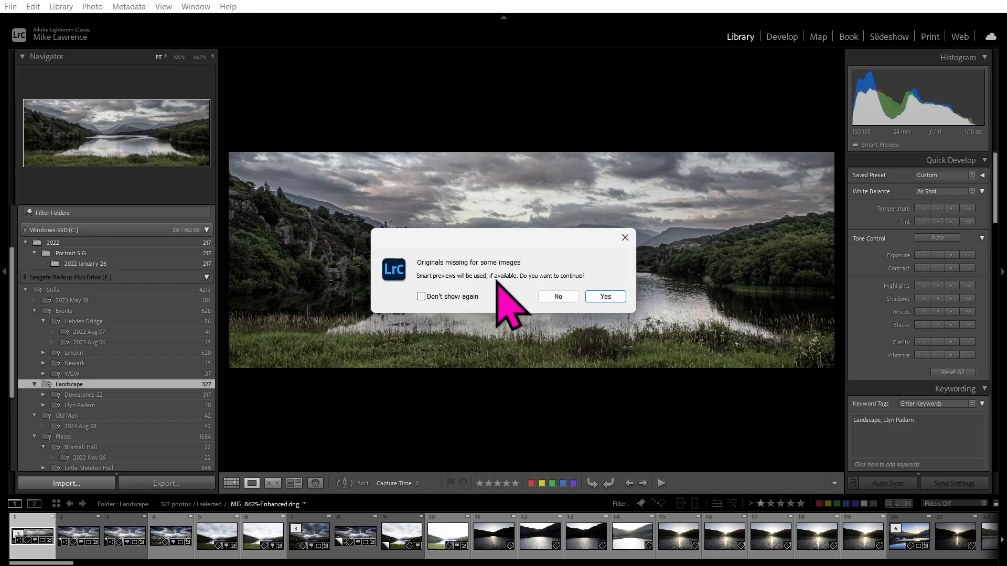
Continue with smart previews, review the Export One File settings, and cancel without exporting.
{"action": "left_click", "coordinate": [601, 297]}
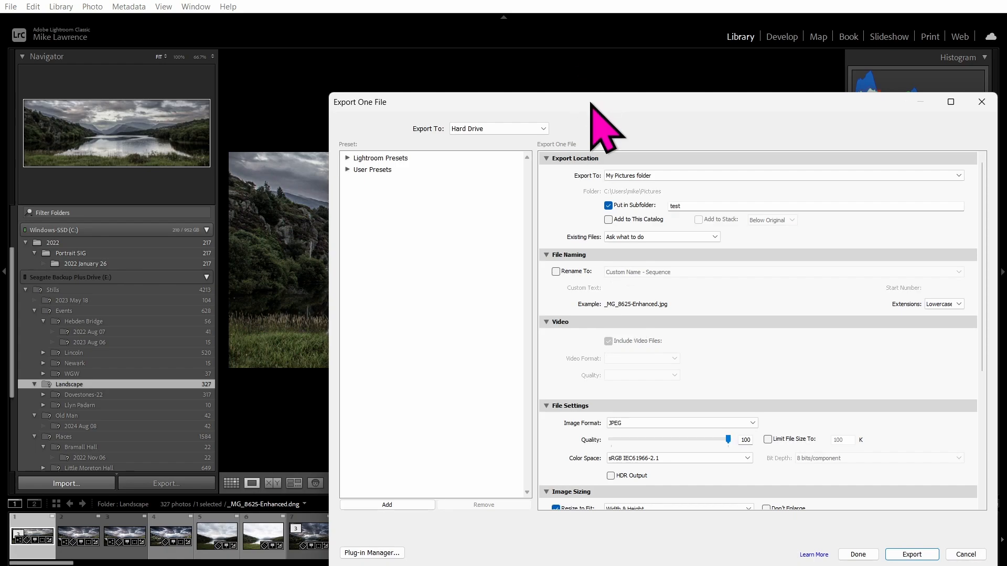
{"action": "left_click_drag", "start_coordinate": [603, 108], "coordinate": [447, 73]}
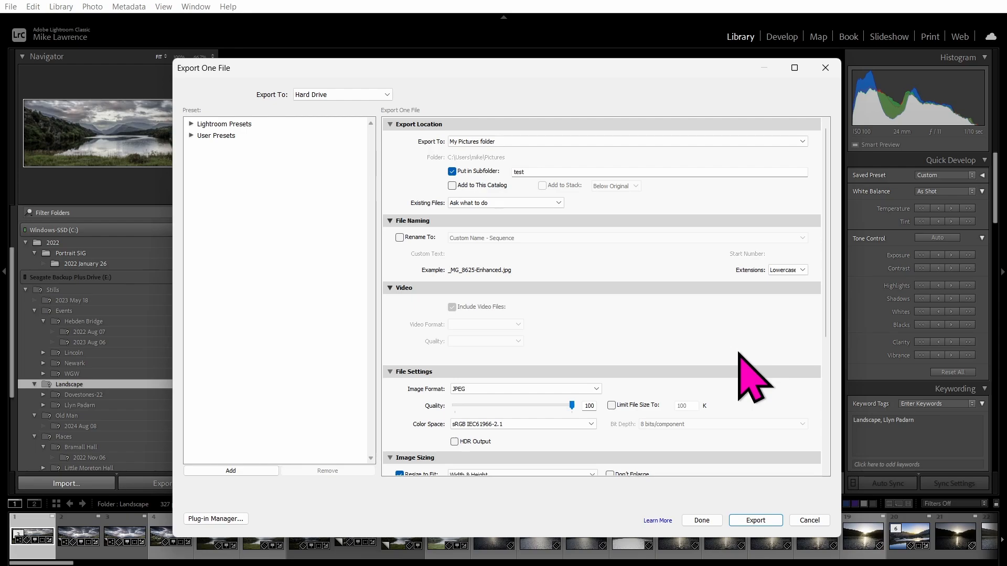
{"action": "left_click", "coordinate": [810, 521]}
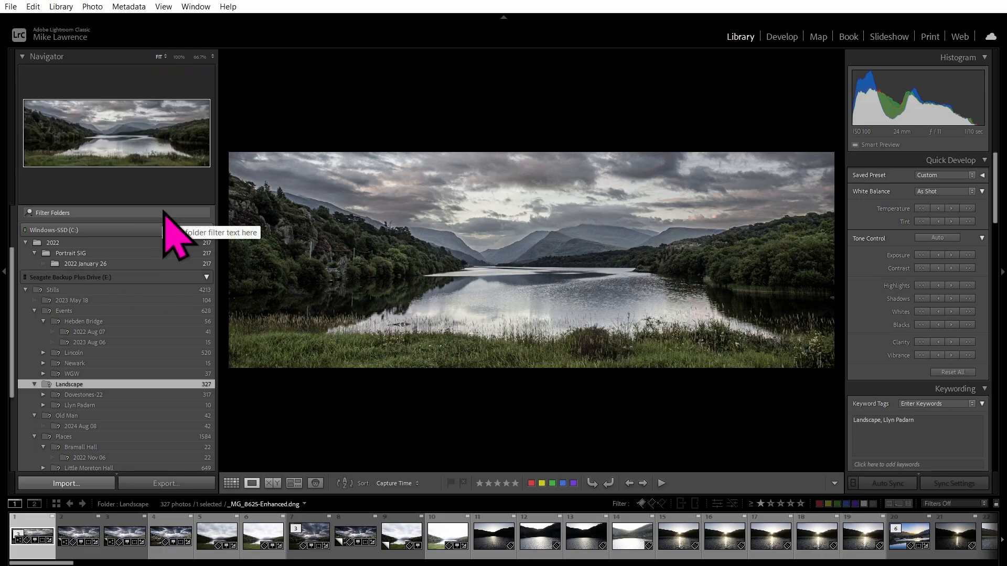
{"action": "left_click", "coordinate": [65, 7]}
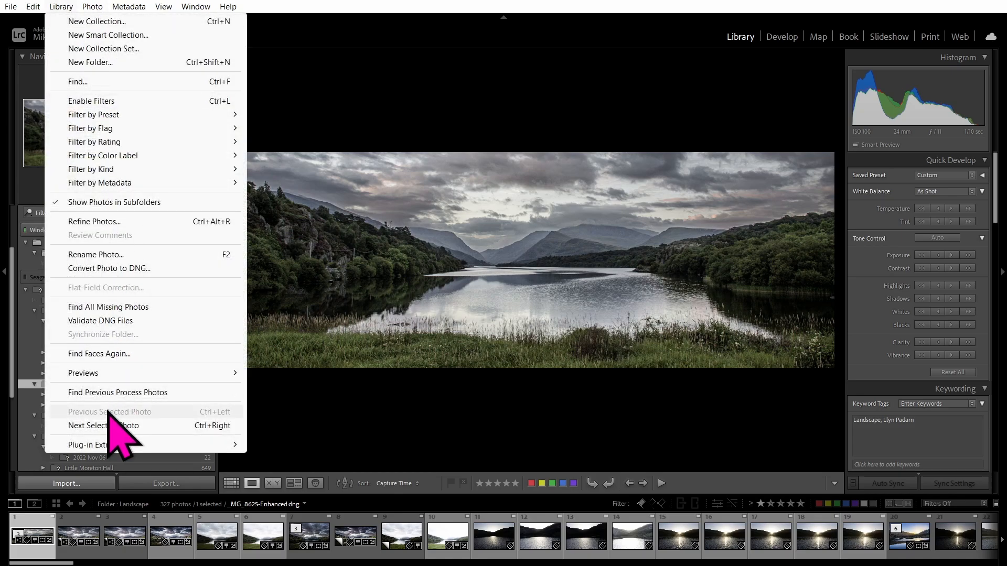
{"action": "mouse_move", "coordinate": [110, 373]}
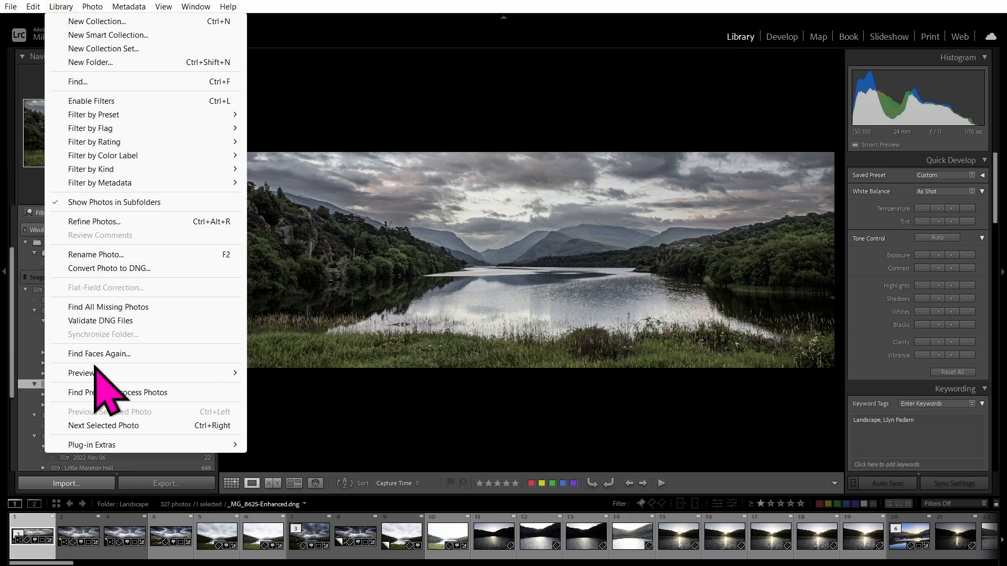
{"action": "left_click", "coordinate": [419, 4]}
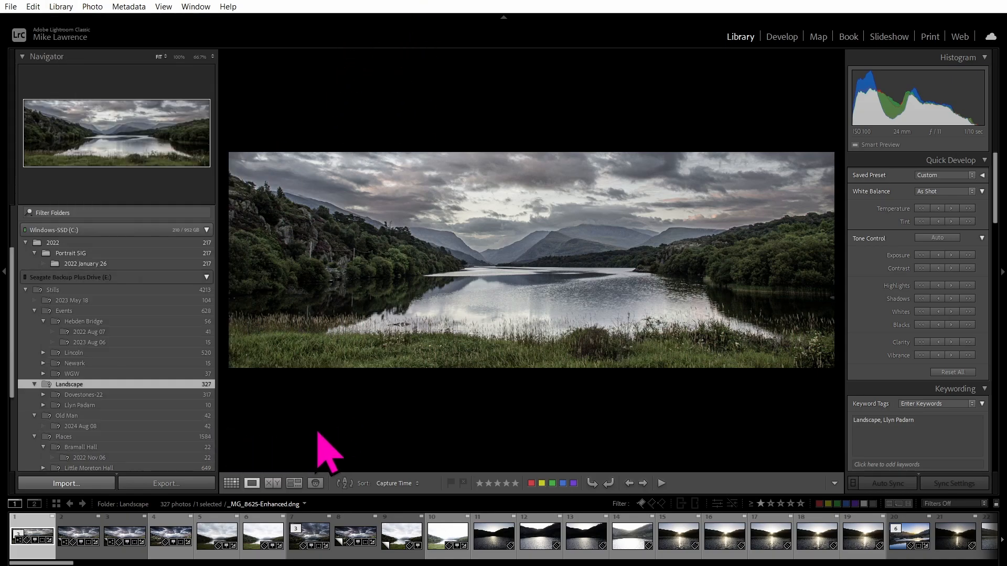
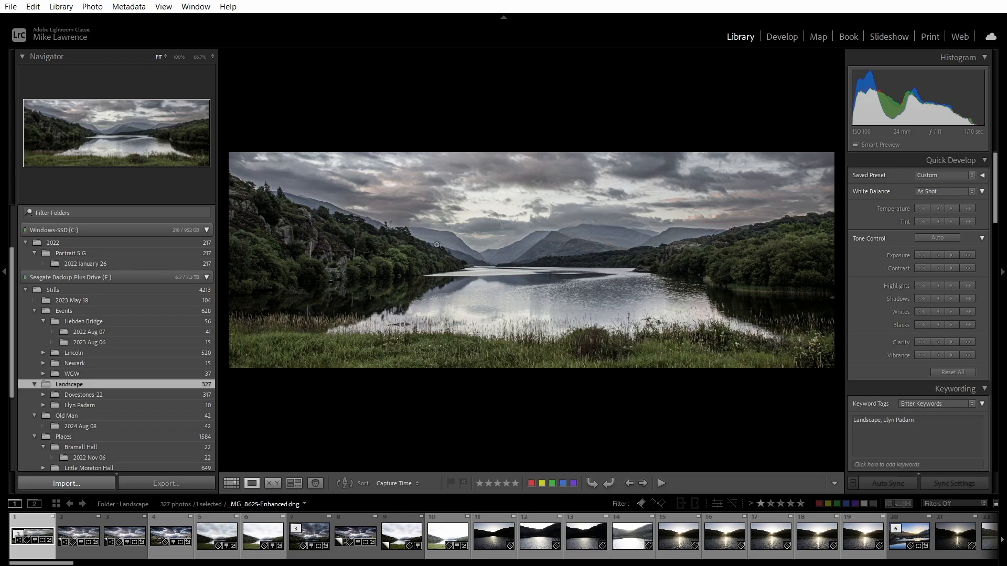
Inspect the lake panorama at 100%, return to Fit, and bring up the Recent Sources list.
{"action": "left_click", "coordinate": [498, 251]}
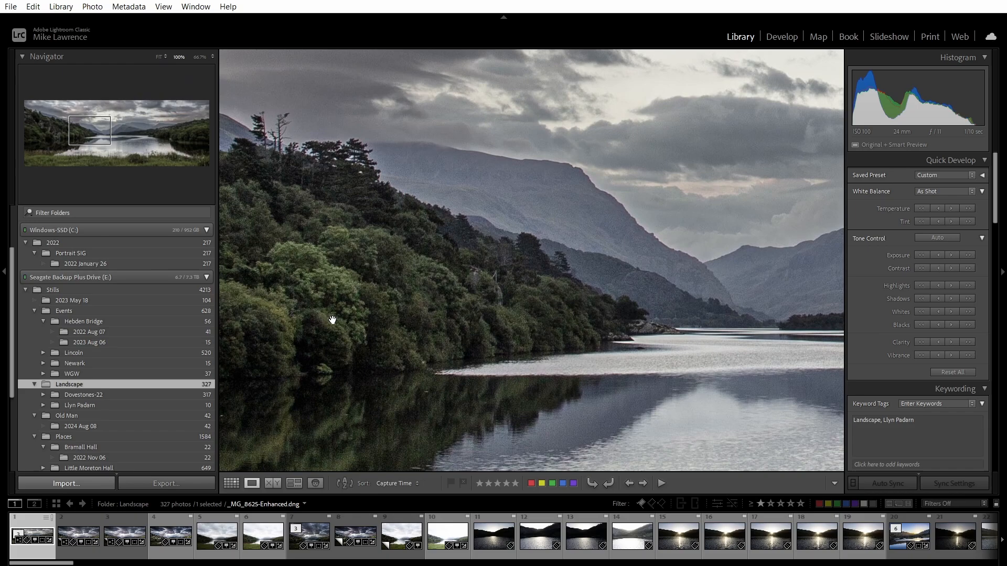
{"action": "left_click_drag", "start_coordinate": [333, 320], "coordinate": [328, 287]}
{"action": "left_click_drag", "start_coordinate": [679, 241], "coordinate": [528, 233]}
{"action": "left_click", "coordinate": [541, 237]}
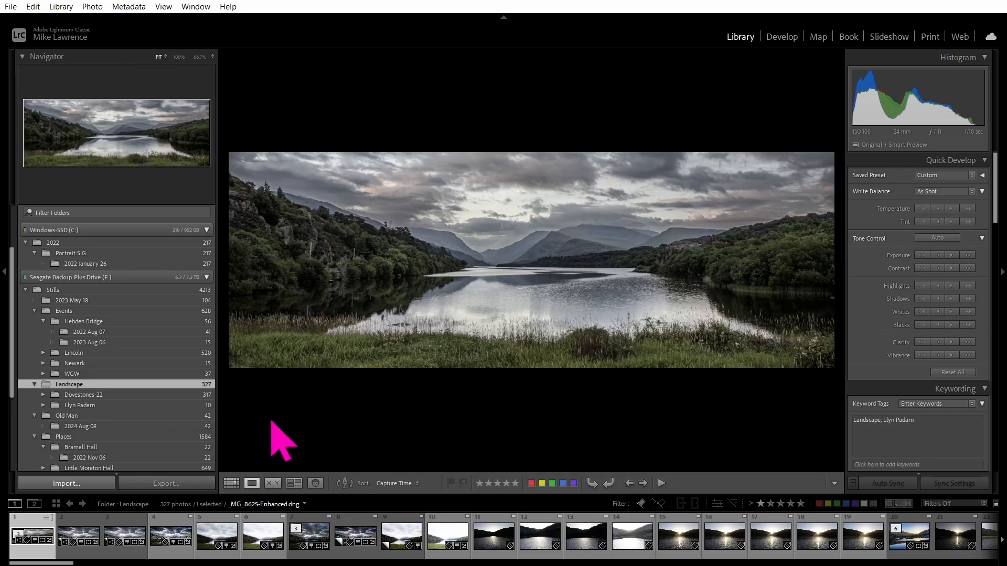
{"action": "left_click", "coordinate": [247, 505]}
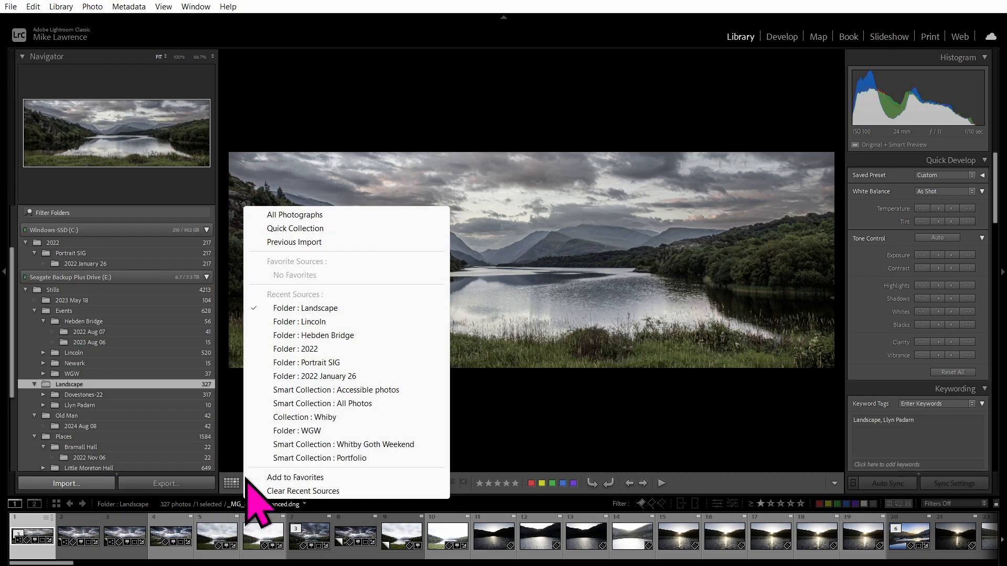
Switch to the 42 Previous Import old-man portraits and step through them.
{"action": "left_click", "coordinate": [311, 242]}
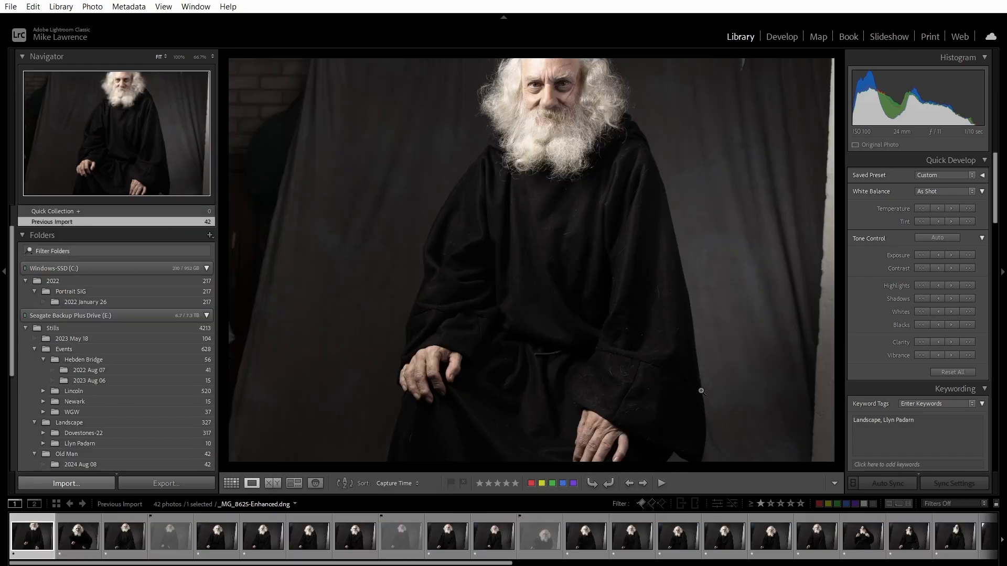
{"action": "key", "text": "Right"}
{"action": "key", "text": "Right"}
{"action": "key", "text": "Right"}
{"action": "key", "text": "Right"}
{"action": "key", "text": "Right"}
{"action": "key", "text": "Right"}
{"action": "key", "text": "Right"}
{"action": "key", "text": "Right"}
{"action": "key", "text": "Right"}
{"action": "key", "text": "Right"}
{"action": "key", "text": "Right"}
{"action": "key", "text": "Right"}
{"action": "key", "text": "Right"}
{"action": "key", "text": "Right"}
{"action": "key", "text": "Right"}
{"action": "key", "text": "Right"}
{"action": "key", "text": "Right"}
{"action": "key", "text": "Right"}
{"action": "key", "text": "Right"}
{"action": "key", "text": "Right"}
{"action": "key", "text": "Right"}
{"action": "key", "text": "Right"}
{"action": "key", "text": "Right"}
{"action": "key", "text": "Right"}
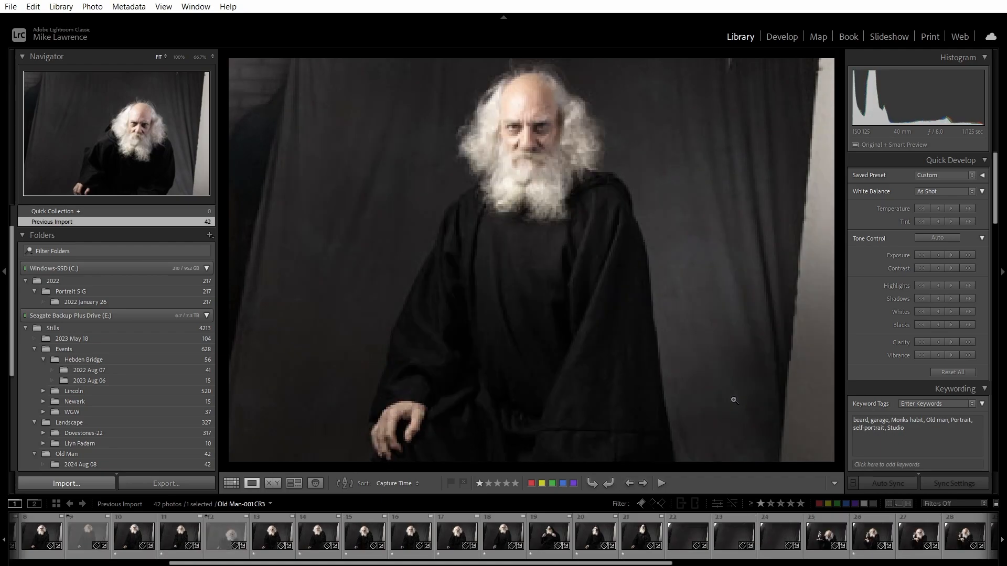
{"action": "key", "text": "Right"}
{"action": "key", "text": "Right"}
{"action": "key", "text": "Right"}
{"action": "key", "text": "Right"}
{"action": "key", "text": "Right"}
{"action": "key", "text": "Right"}
{"action": "key", "text": "Right"}
{"action": "key", "text": "Right"}
{"action": "key", "text": "Right"}
{"action": "key", "text": "Right"}
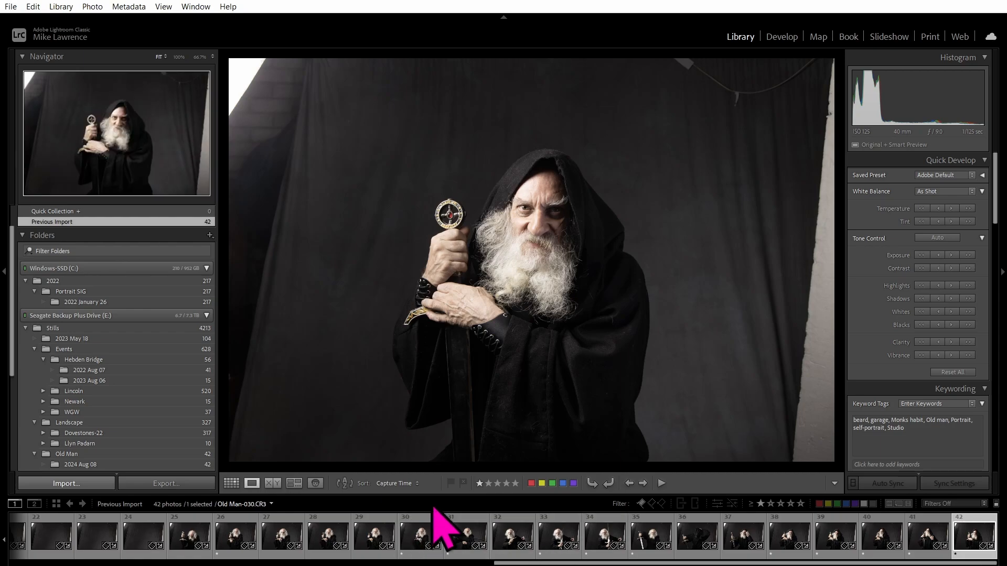
{"action": "left_click", "coordinate": [781, 41]}
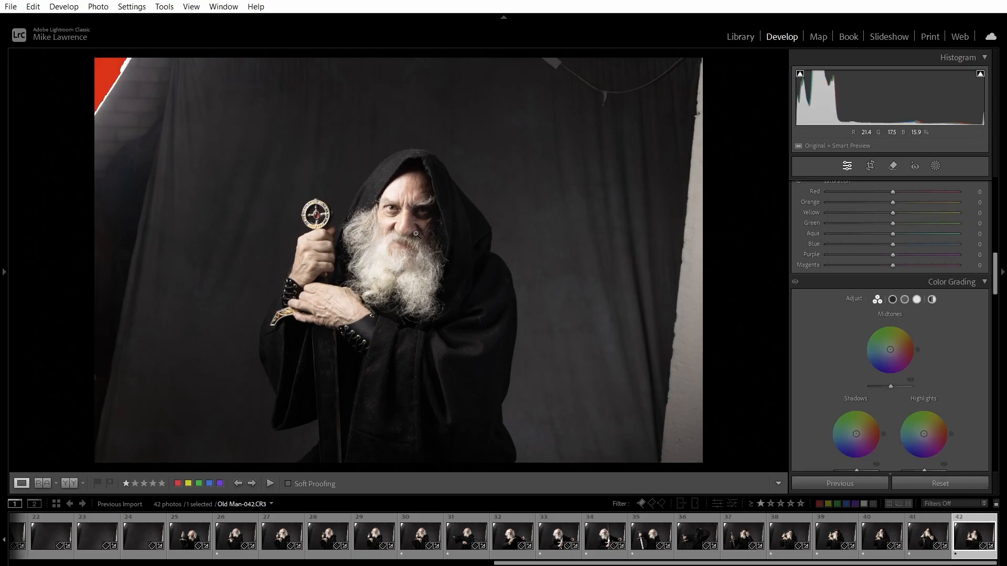
{"action": "left_click", "coordinate": [236, 531]}
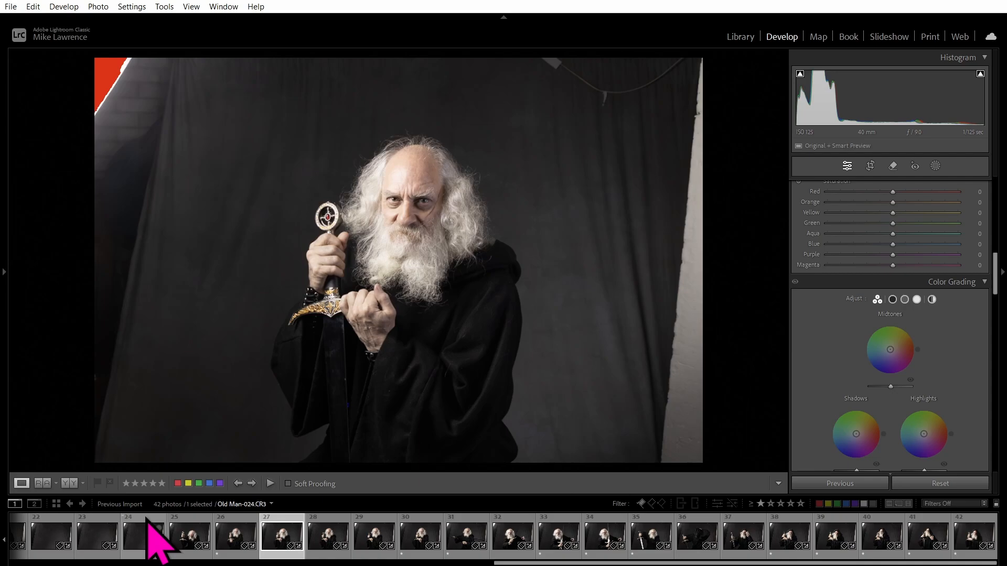
{"action": "left_click", "coordinate": [744, 37]}
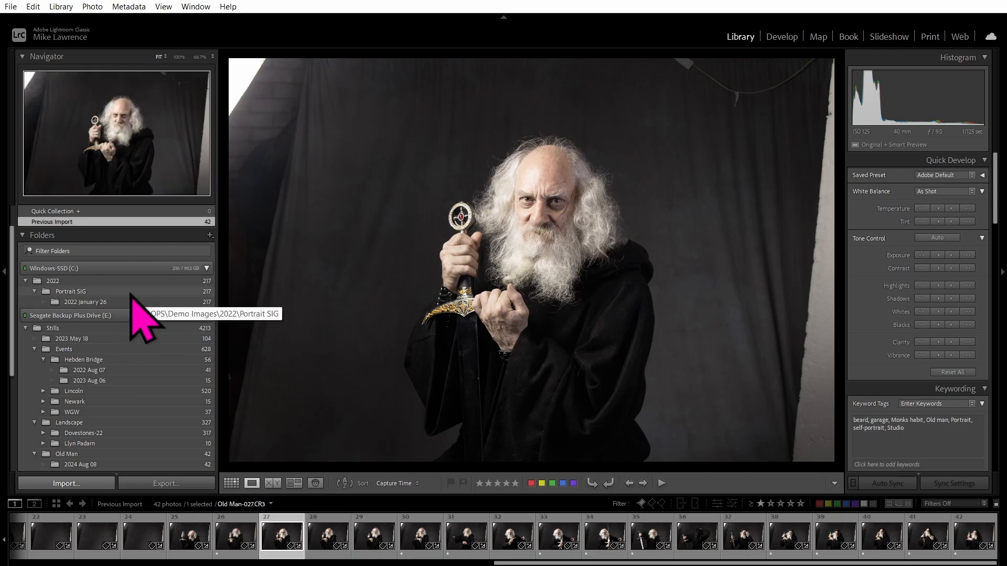
Show the Hebden Bridge folder in Explorer from its Folders panel context menu.
{"action": "scroll", "coordinate": [129, 291], "scroll_direction": "down", "scroll_amount": 1}
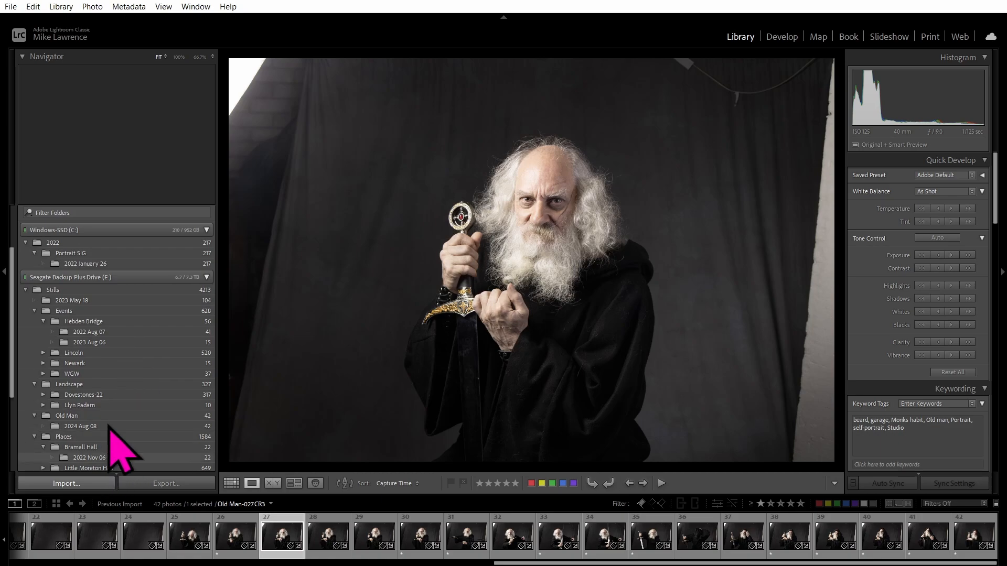
{"action": "right_click", "coordinate": [111, 323]}
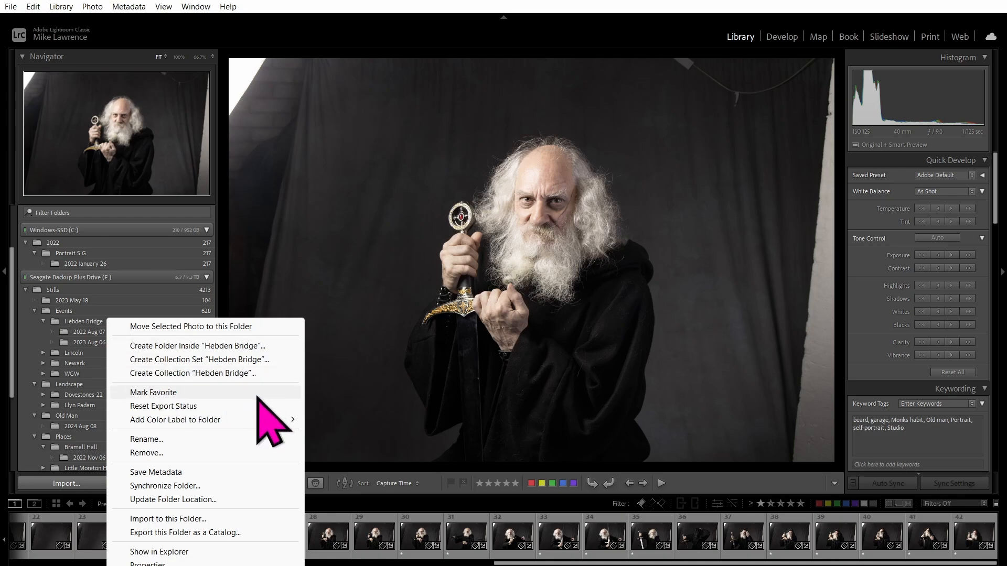
{"action": "left_click", "coordinate": [180, 552]}
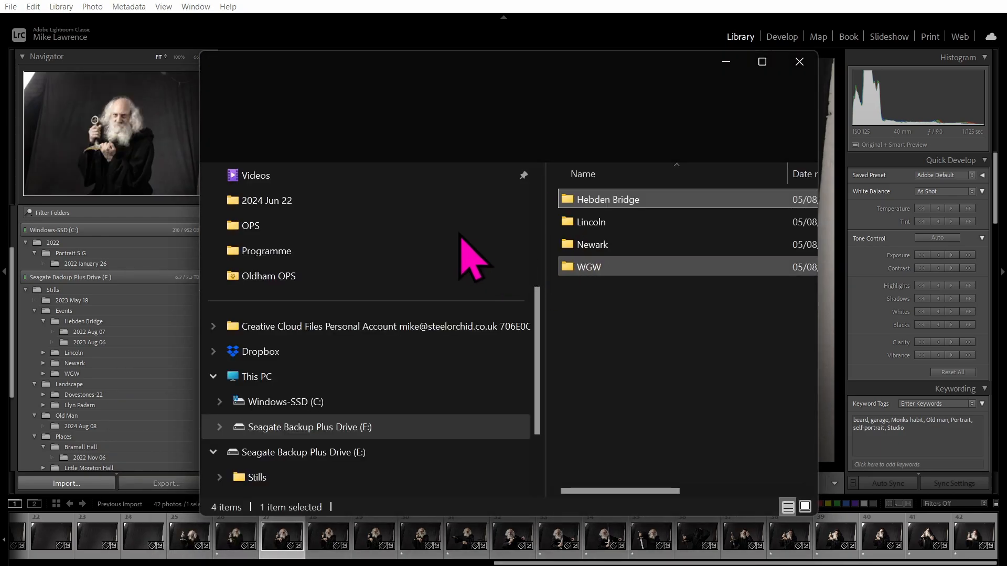
Rename the on-disk folder Hebden Bridge\2023 Aug 06 to '2023 Aug'.
{"action": "double_click", "coordinate": [596, 202]}
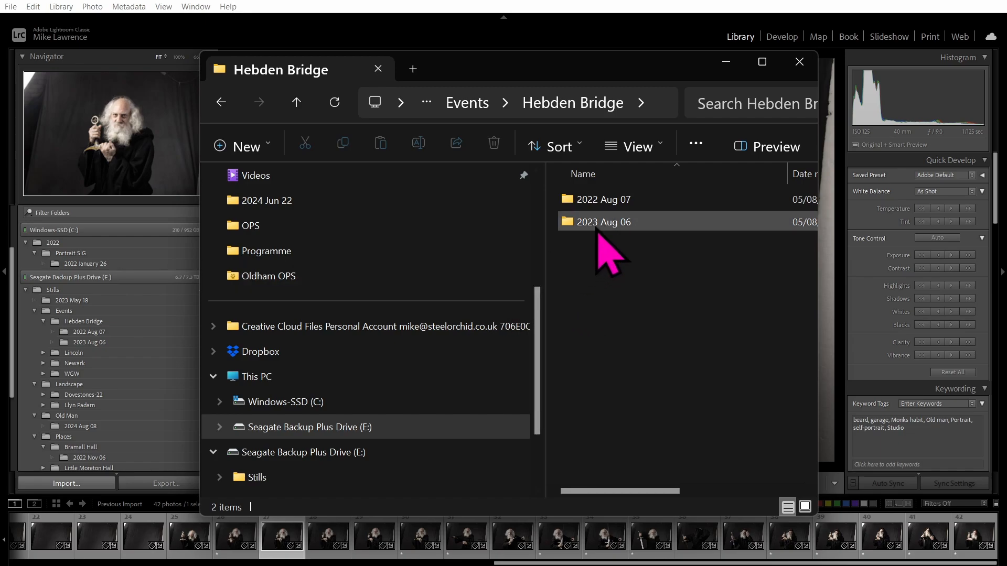
{"action": "mouse_move", "coordinate": [598, 223]}
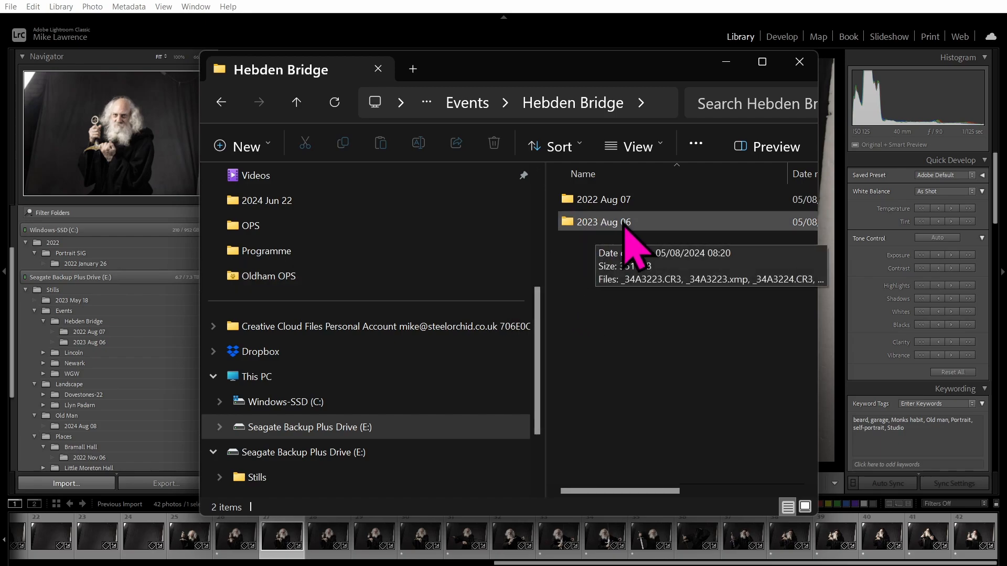
{"action": "left_click", "coordinate": [628, 224]}
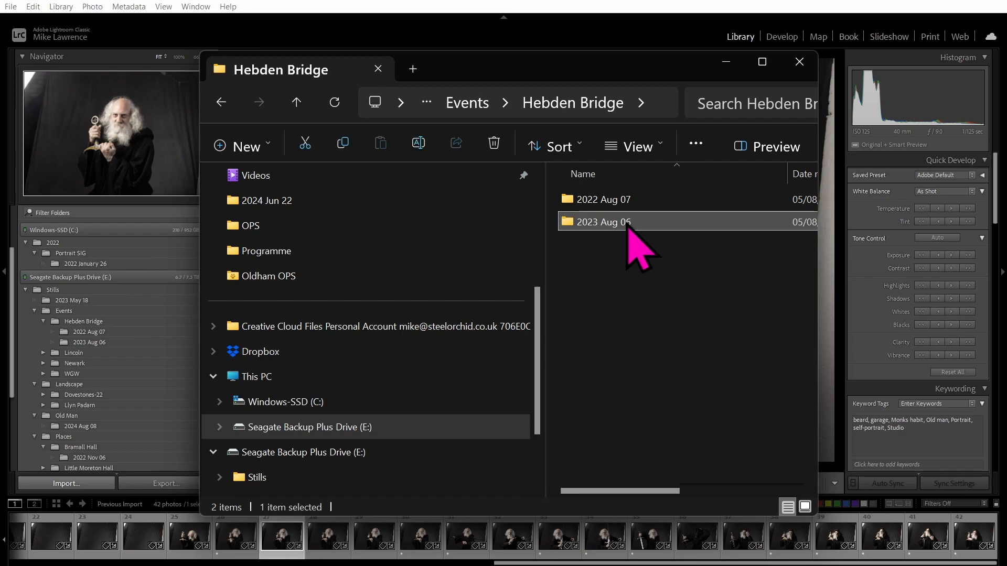
{"action": "left_click", "coordinate": [628, 224]}
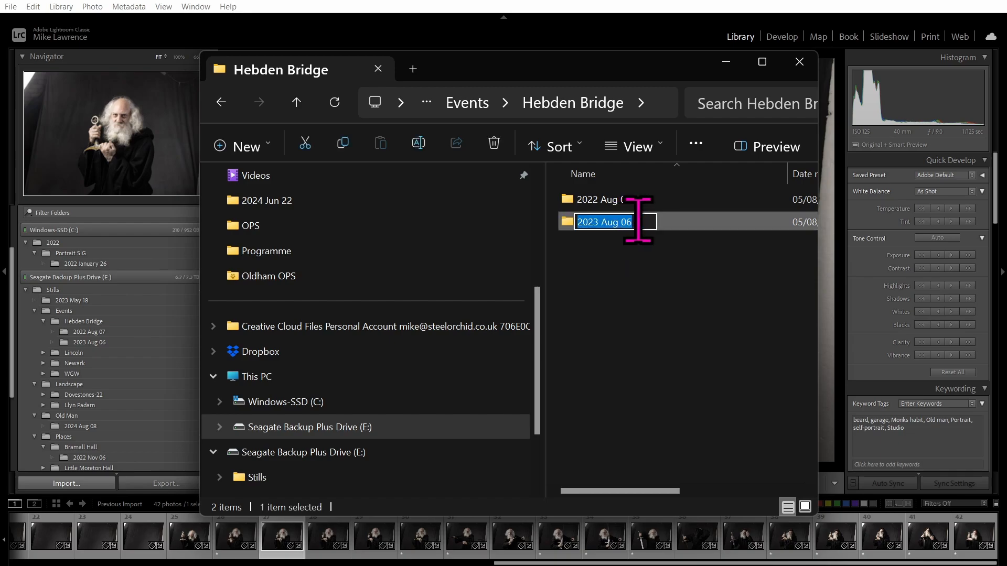
{"action": "left_click", "coordinate": [643, 221]}
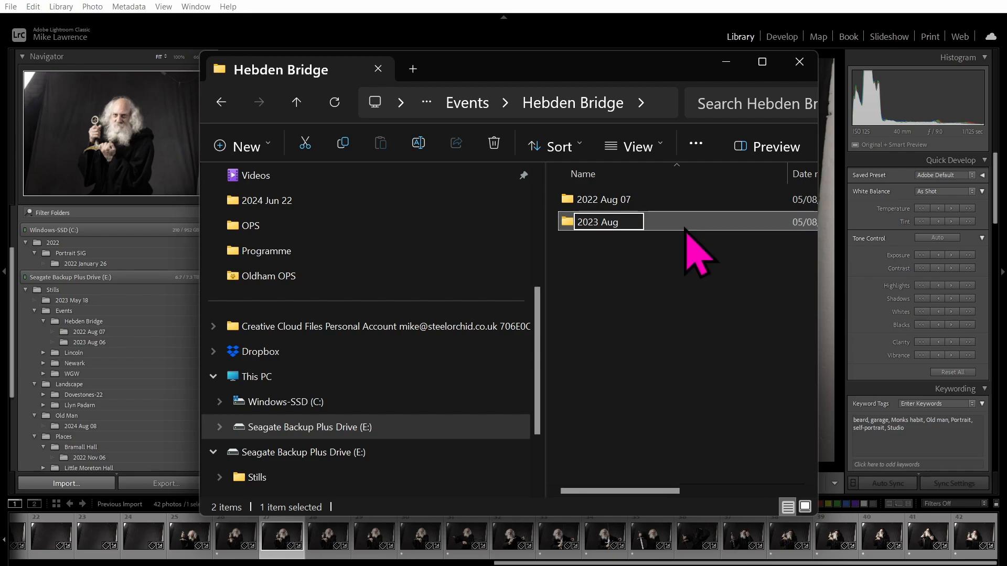
{"action": "key", "text": "Return"}
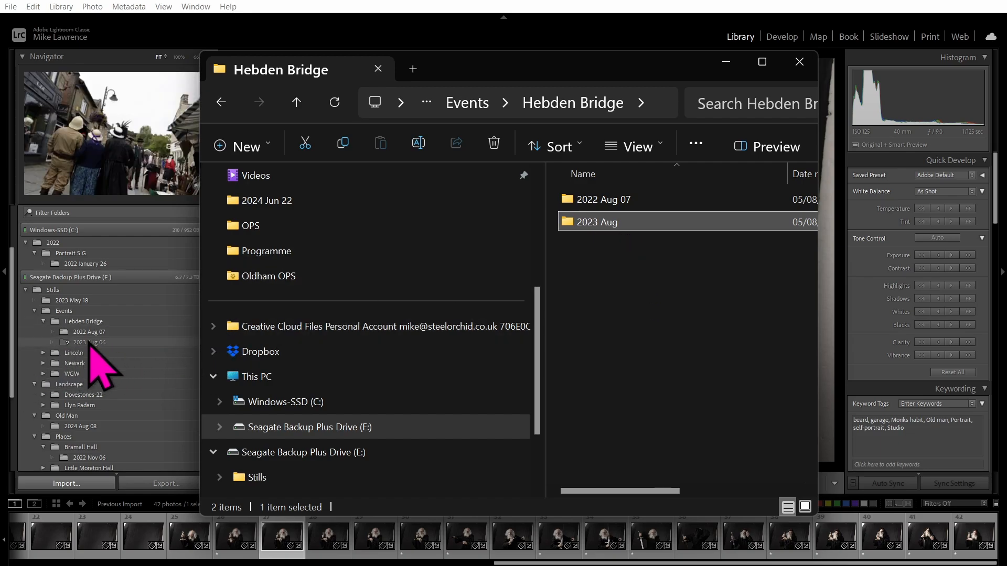
Back in Lightroom, select the 2023 Aug 06 folder and view its 15 photos in Grid.
{"action": "left_click", "coordinate": [275, 6]}
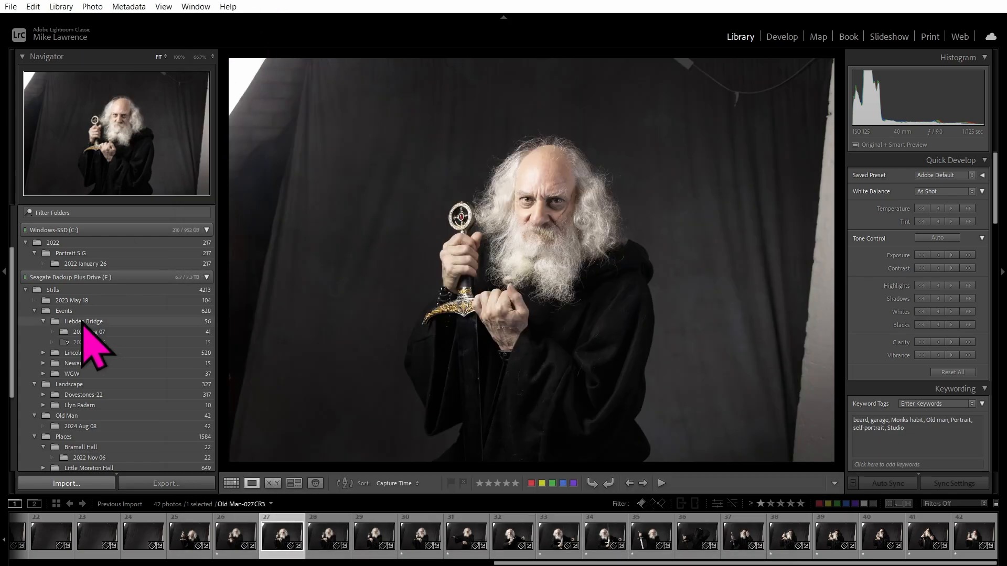
{"action": "left_click", "coordinate": [91, 342]}
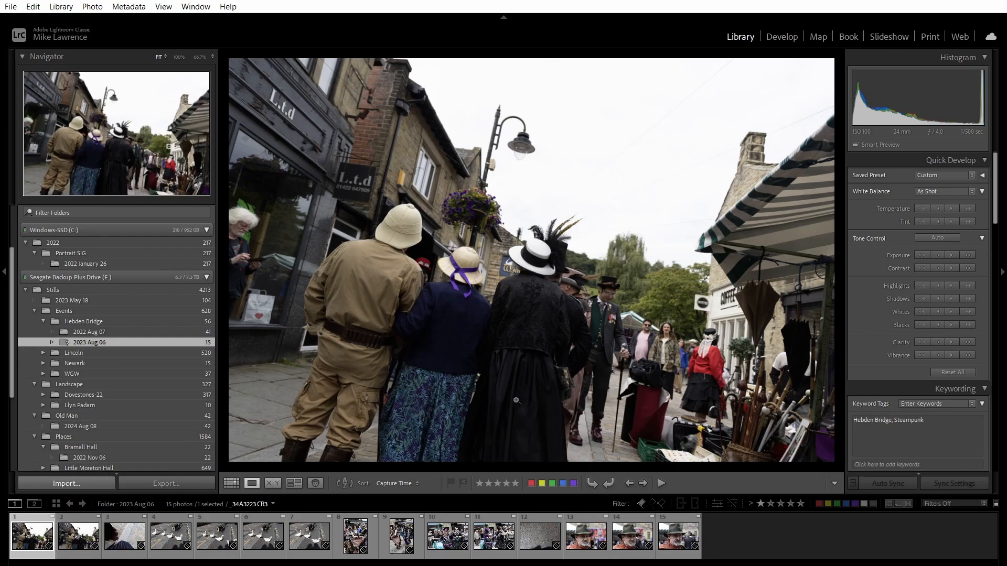
{"action": "key", "text": "g"}
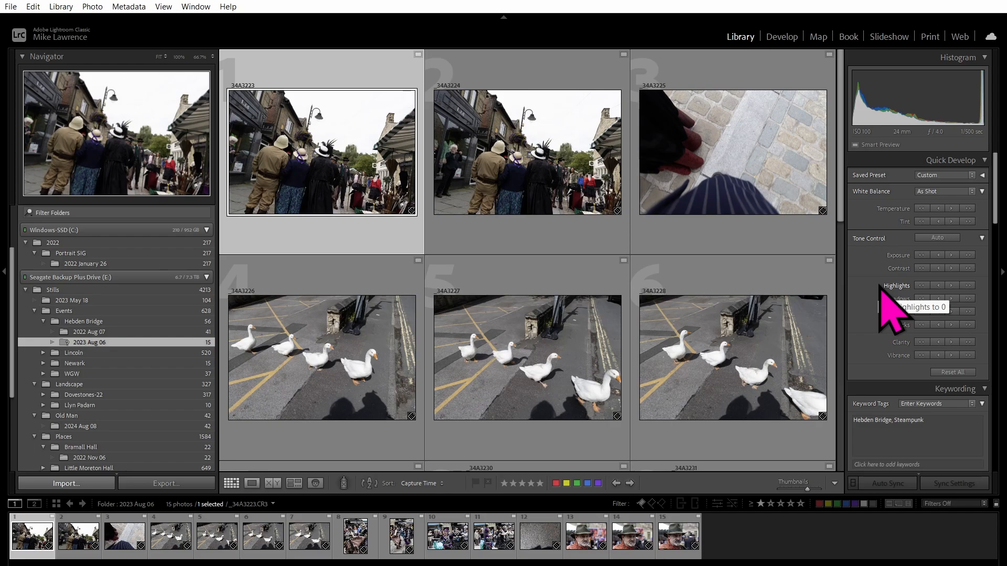
Relink the missing 2023 Aug 06 folder to Stills\Events\Hebden Bridge\2023 Aug on the backup drive.
{"action": "right_click", "coordinate": [96, 345]}
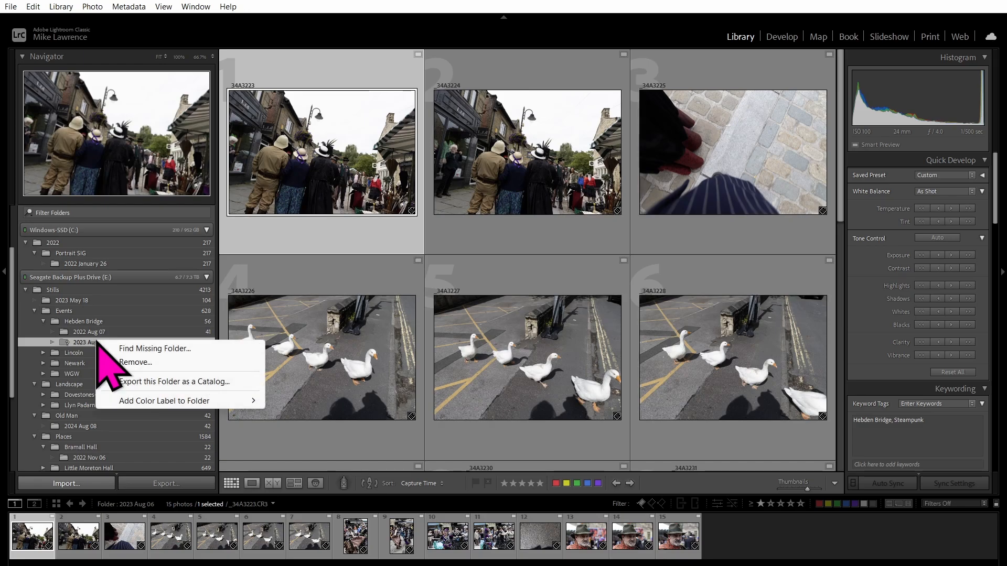
{"action": "left_click", "coordinate": [153, 348]}
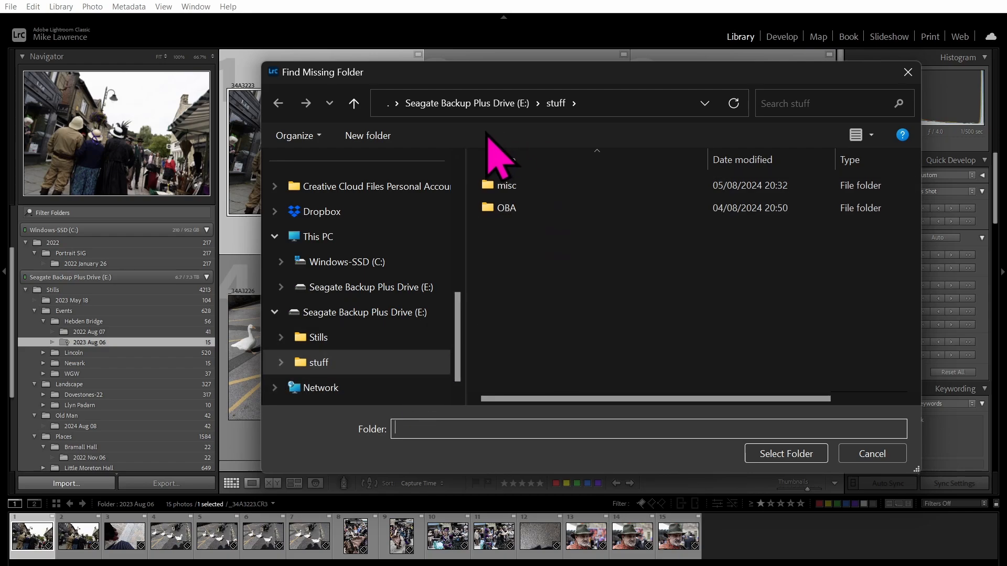
{"action": "left_click", "coordinate": [505, 104]}
{"action": "double_click", "coordinate": [504, 186]}
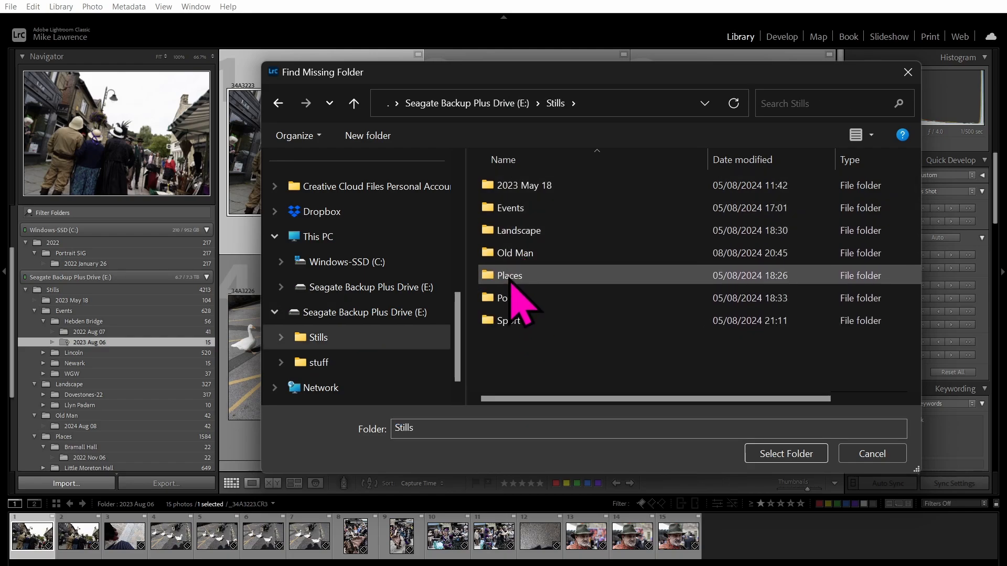
{"action": "double_click", "coordinate": [510, 275]}
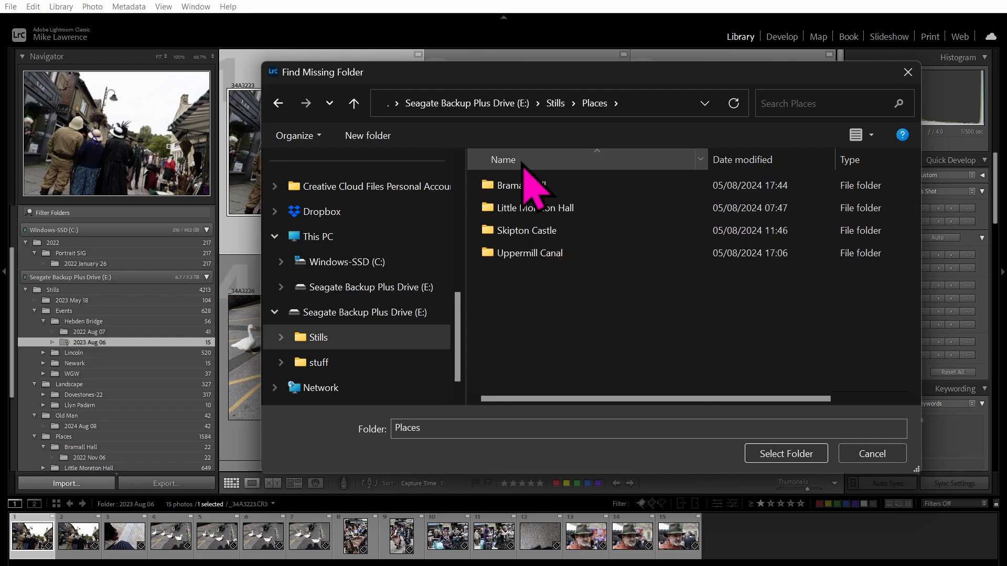
{"action": "left_click", "coordinate": [554, 103]}
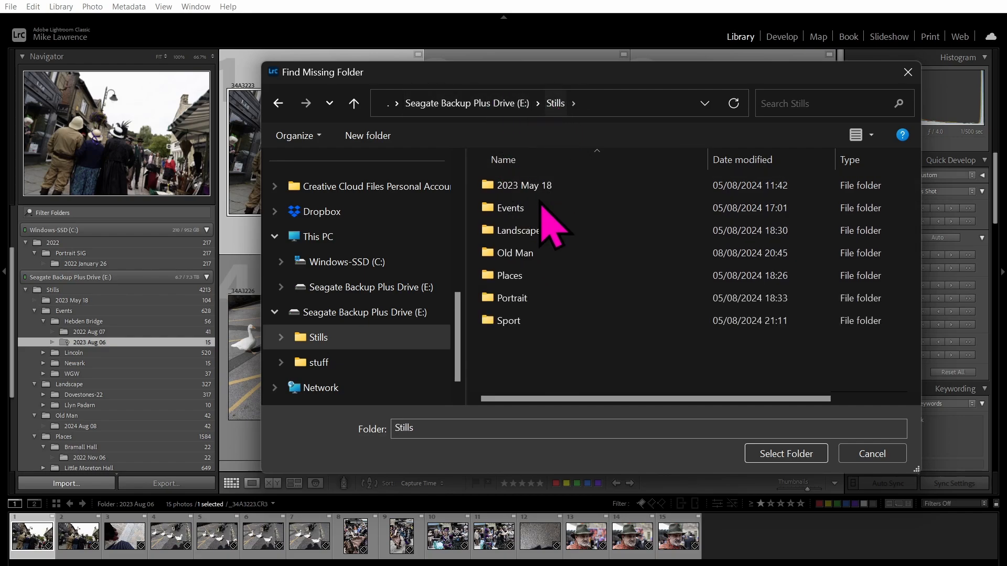
{"action": "double_click", "coordinate": [513, 209]}
{"action": "double_click", "coordinate": [531, 188]}
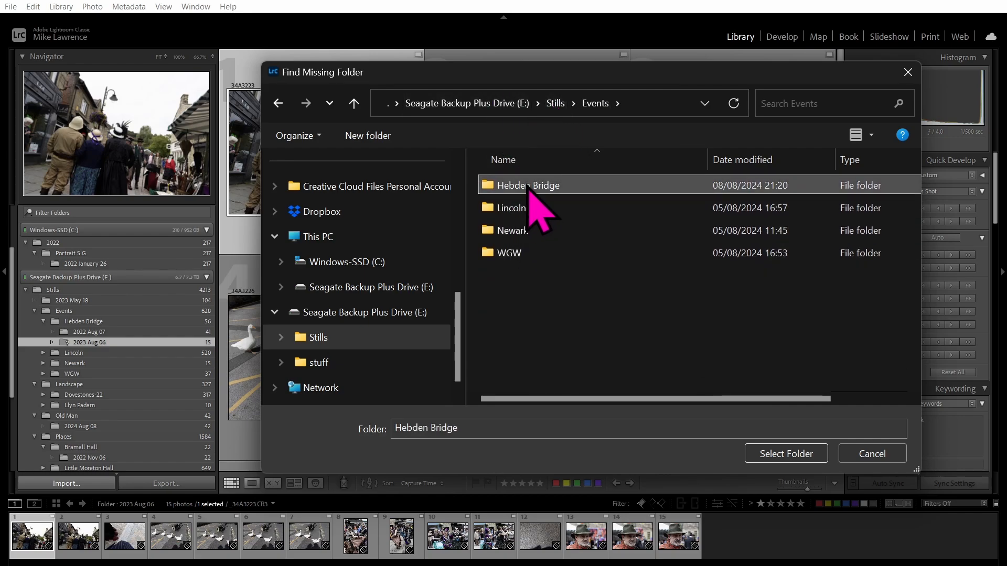
{"action": "left_click", "coordinate": [527, 210]}
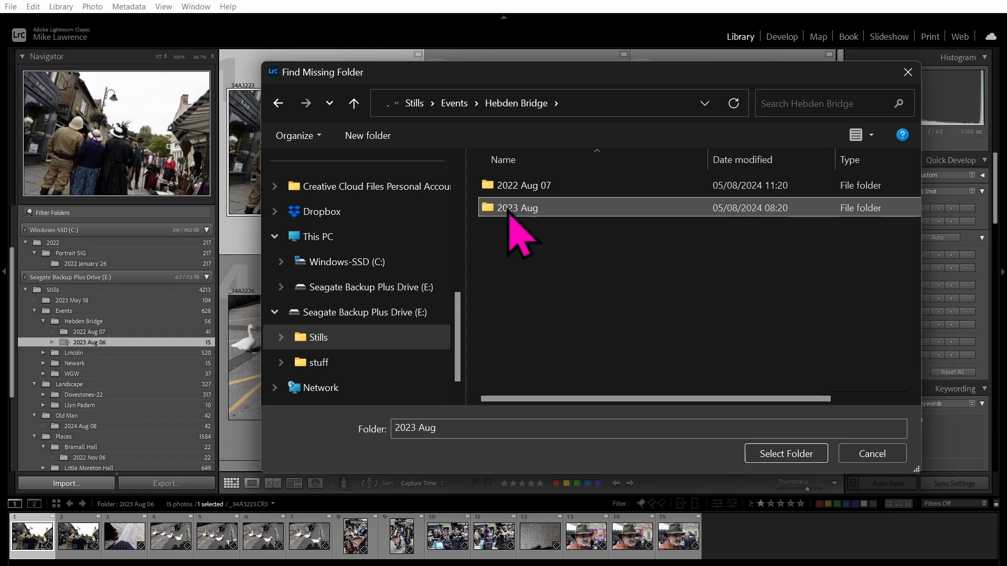
{"action": "left_click", "coordinate": [504, 211]}
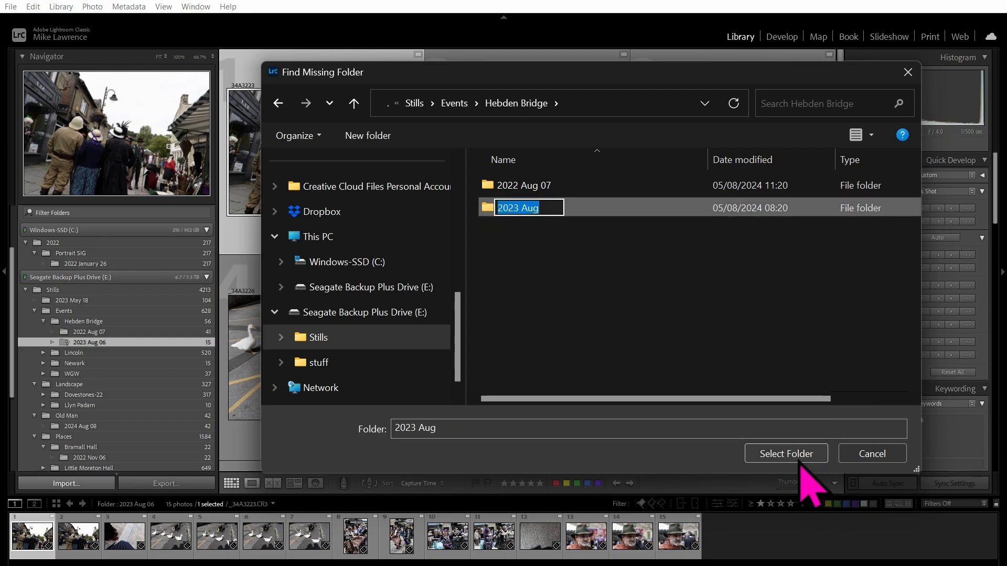
{"action": "left_click", "coordinate": [786, 453]}
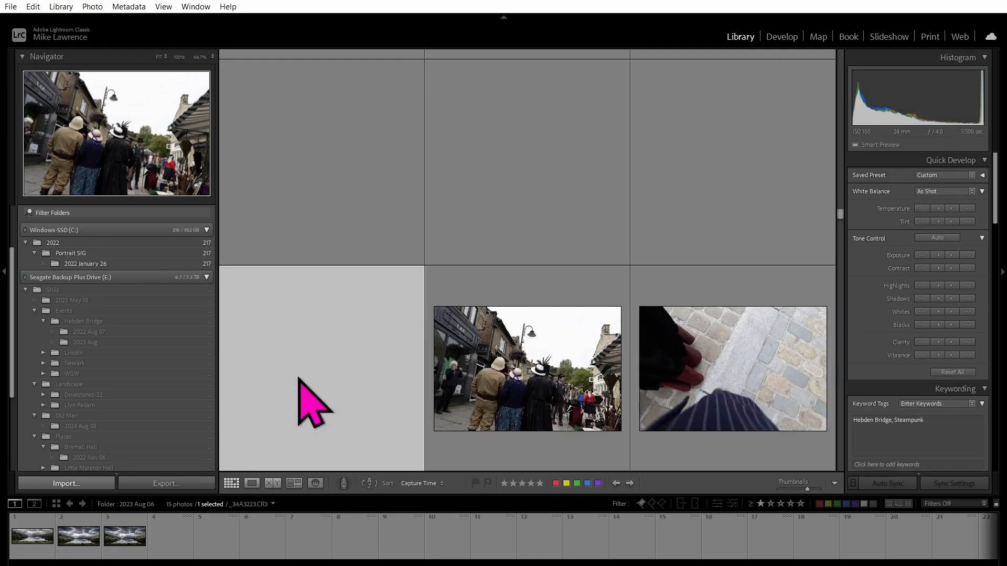
View the 2023 Aug folder, then the 104-photo 2023 May 18 folder.
{"action": "left_click", "coordinate": [87, 343]}
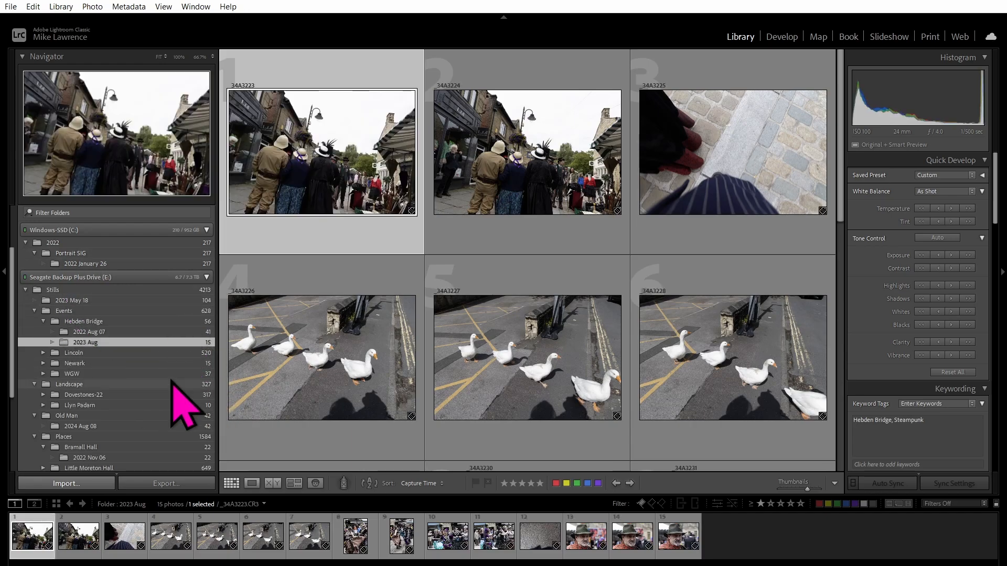
{"action": "left_click", "coordinate": [86, 300]}
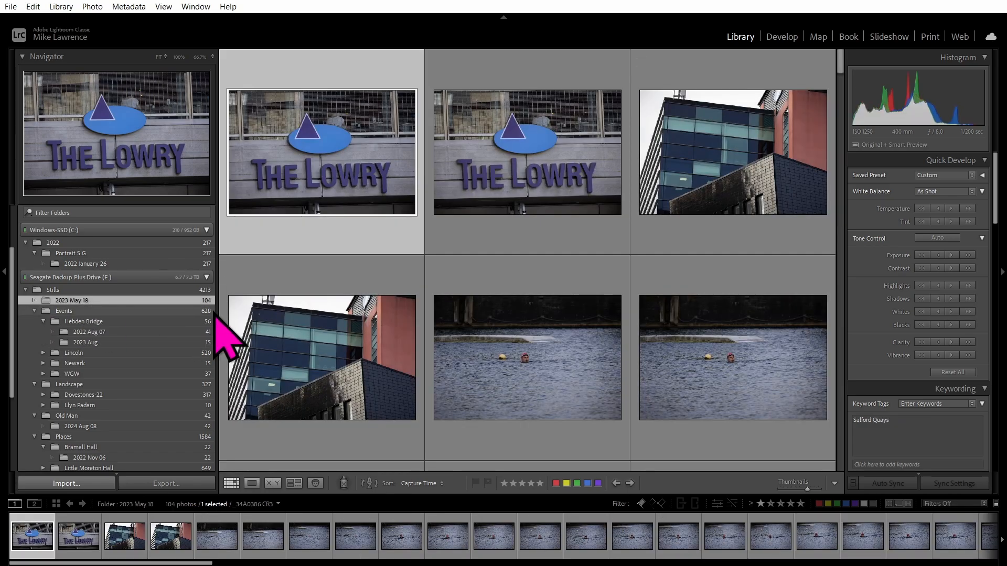
{"action": "scroll", "coordinate": [350, 314], "scroll_direction": "down", "scroll_amount": 3}
{"action": "scroll", "coordinate": [349, 313], "scroll_direction": "down", "scroll_amount": 3}
{"action": "scroll", "coordinate": [357, 328], "scroll_direction": "up", "scroll_amount": 8}
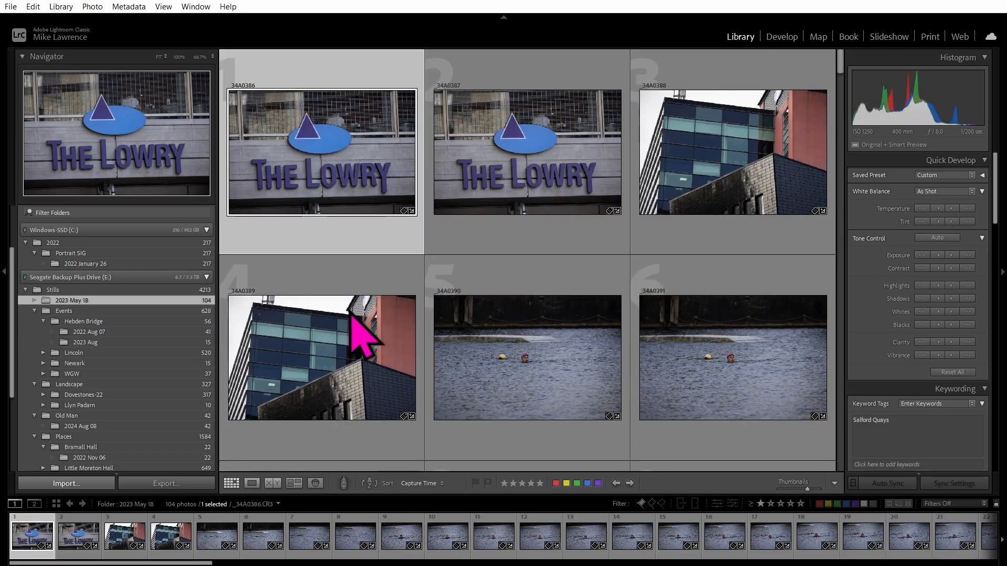
Rename the 2023 May 18 folder to 'Lowry'.
{"action": "right_click", "coordinate": [85, 300]}
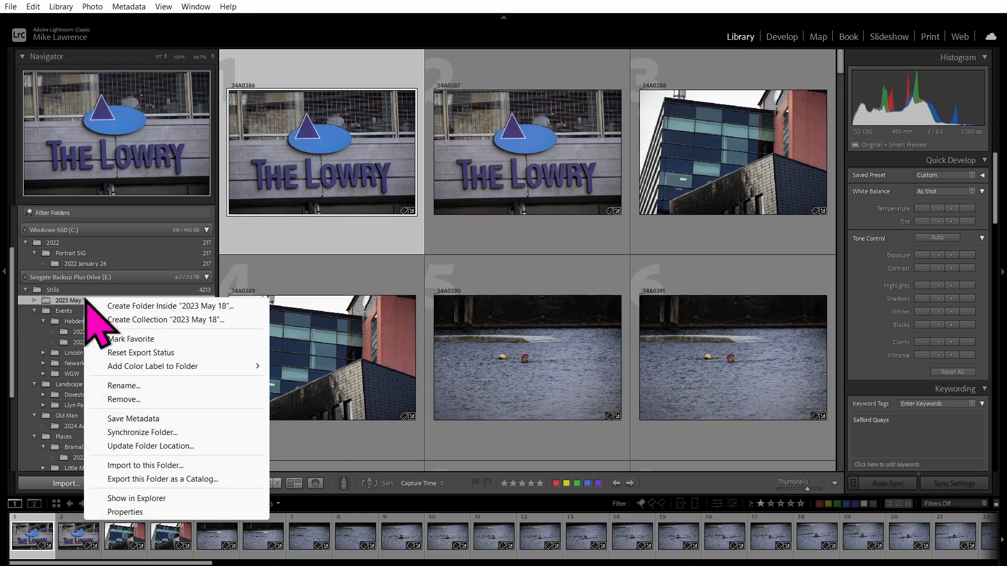
{"action": "left_click", "coordinate": [135, 386]}
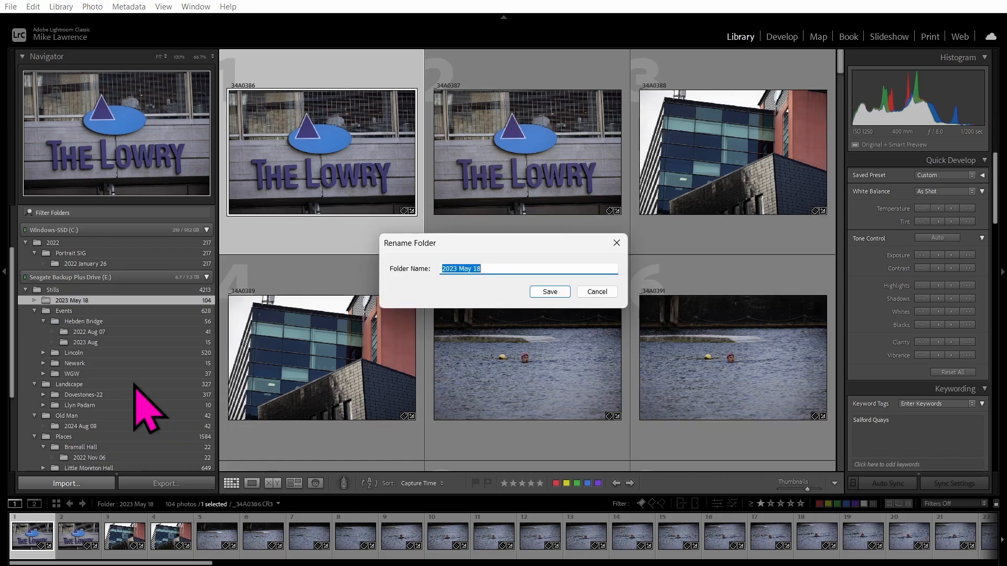
{"action": "type", "text": "Lowry"}
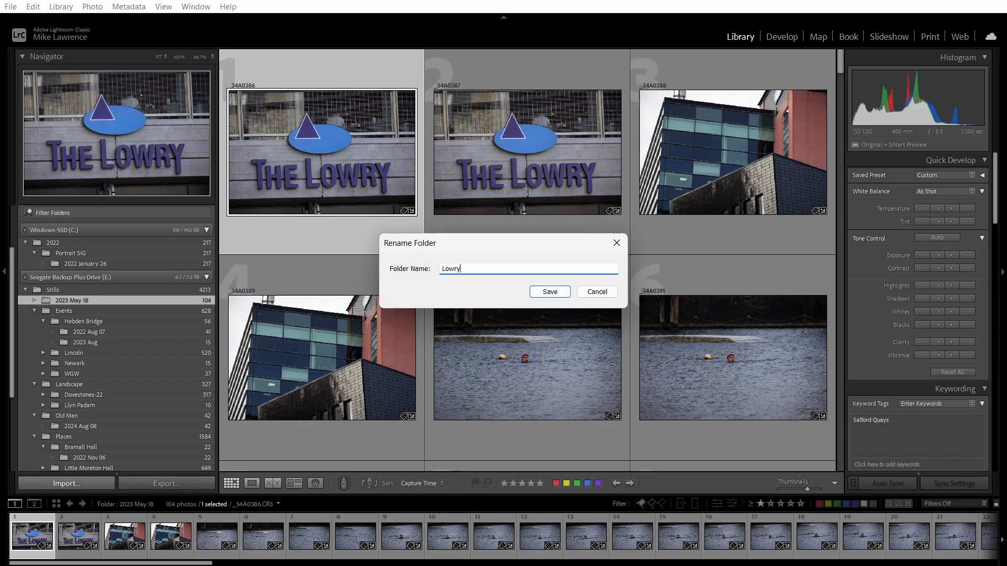
{"action": "left_click", "coordinate": [546, 292]}
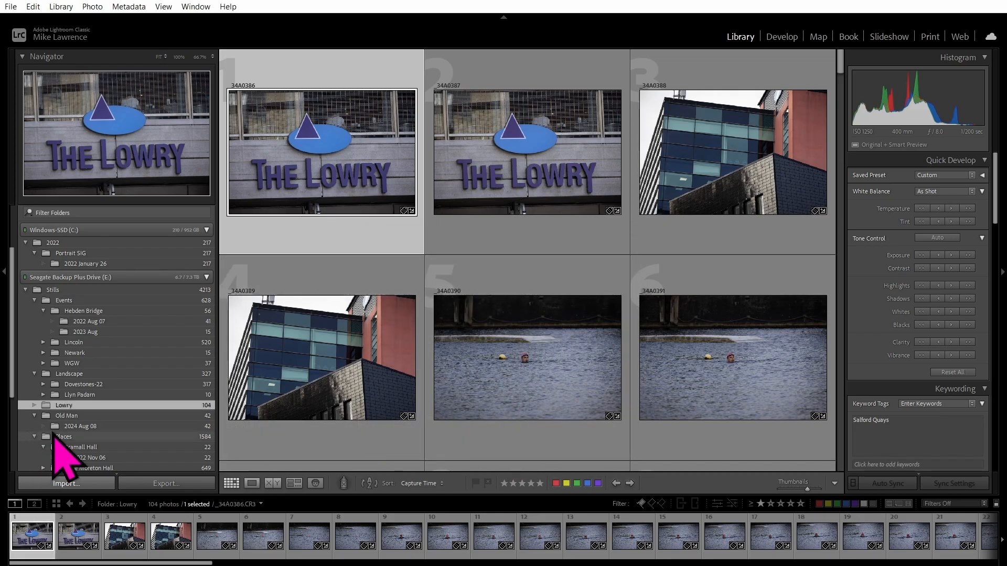
{"action": "right_click", "coordinate": [82, 405]}
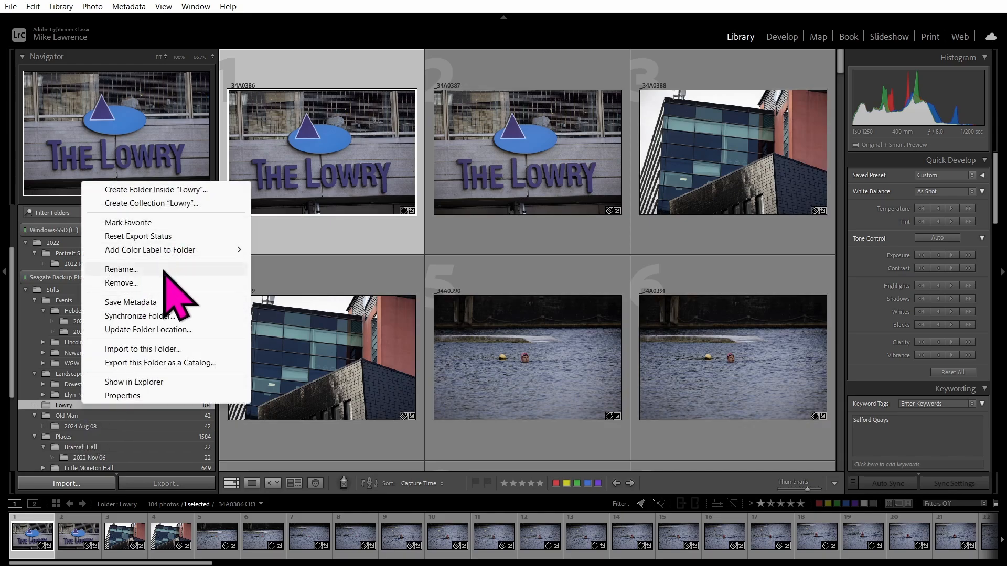
Reveal the Lowry folder in its parent Stills folder in File Explorer.
{"action": "left_click", "coordinate": [163, 384]}
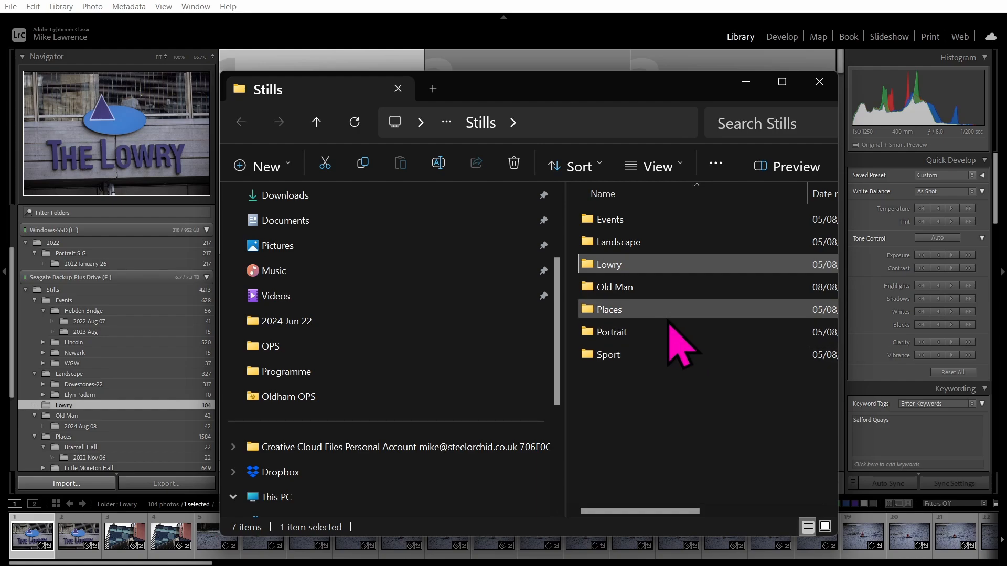
Move the Lowry folder into Places and confirm its new Stills\Places location in Explorer.
{"action": "left_click", "coordinate": [418, 2]}
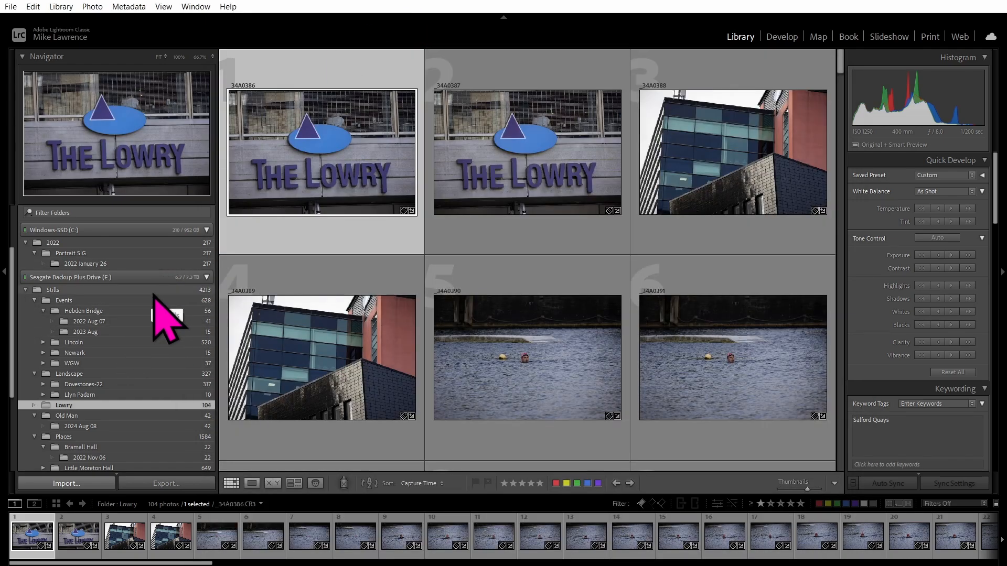
{"action": "scroll", "coordinate": [154, 296], "scroll_direction": "down", "scroll_amount": 1}
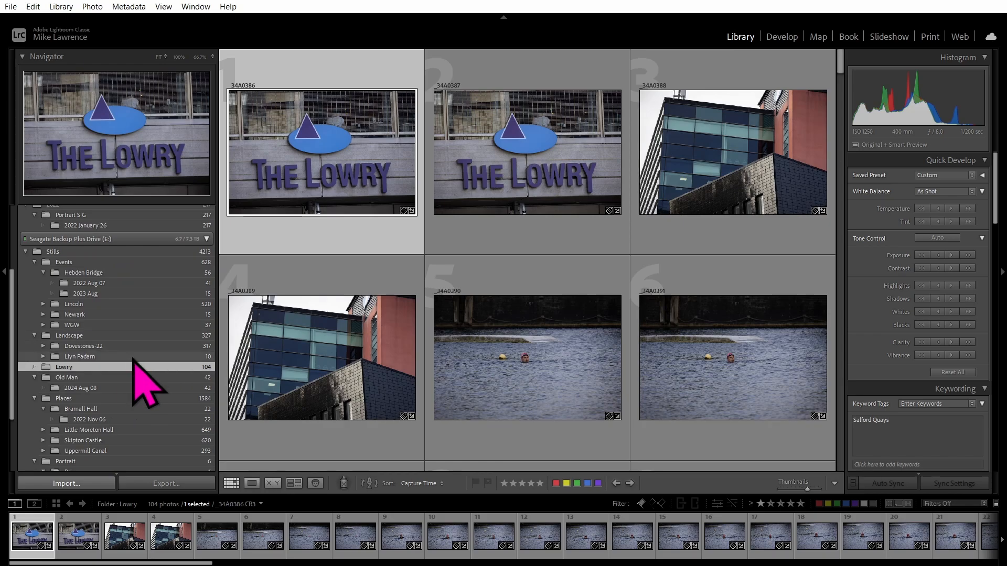
{"action": "scroll", "coordinate": [159, 290], "scroll_direction": "down", "scroll_amount": 1}
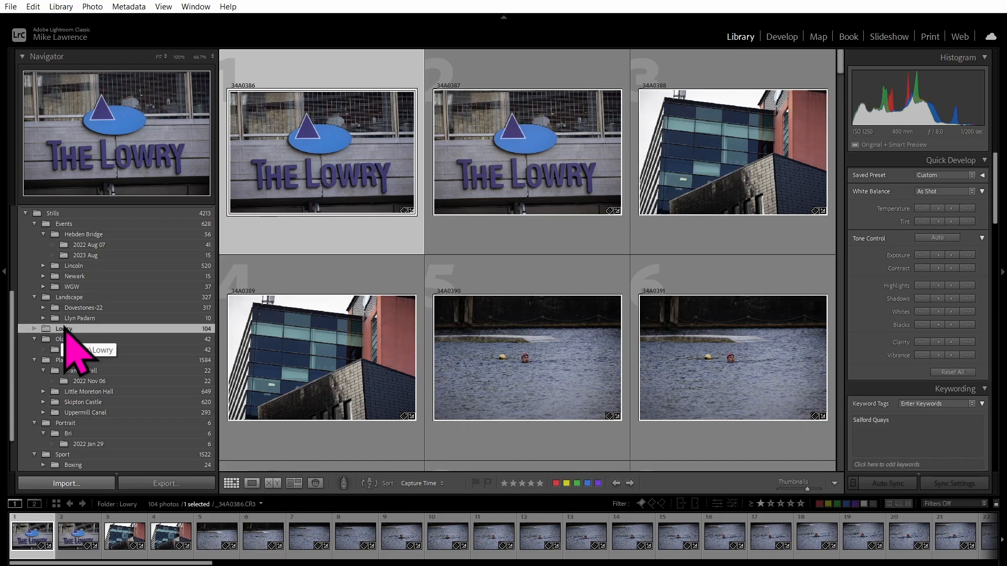
{"action": "mouse_move", "coordinate": [65, 371]}
{"action": "left_mouse_down"}
{"action": "mouse_move", "coordinate": [69, 359]}
{"action": "mouse_move", "coordinate": [69, 370]}
{"action": "left_mouse_up"}
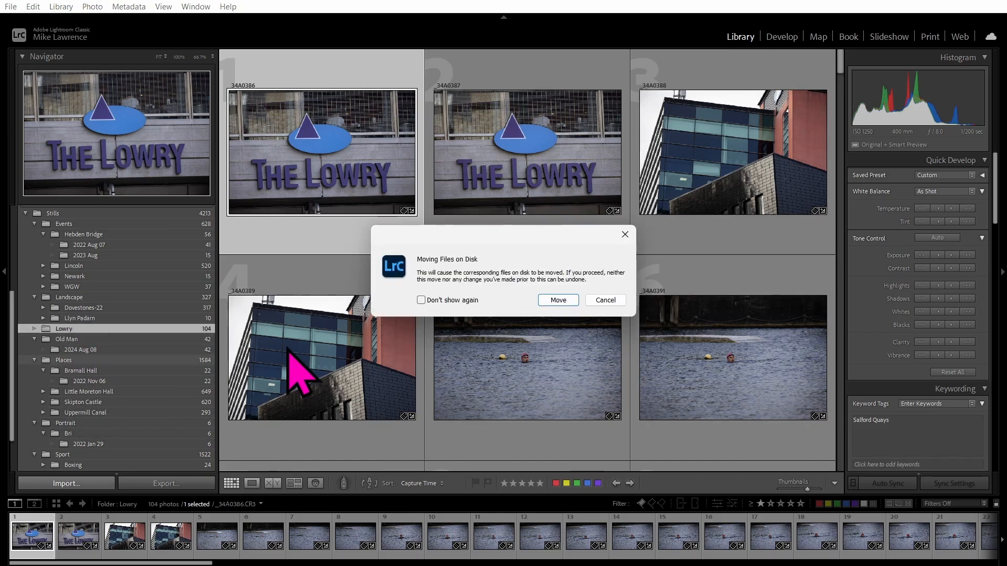
{"action": "left_click", "coordinate": [557, 301]}
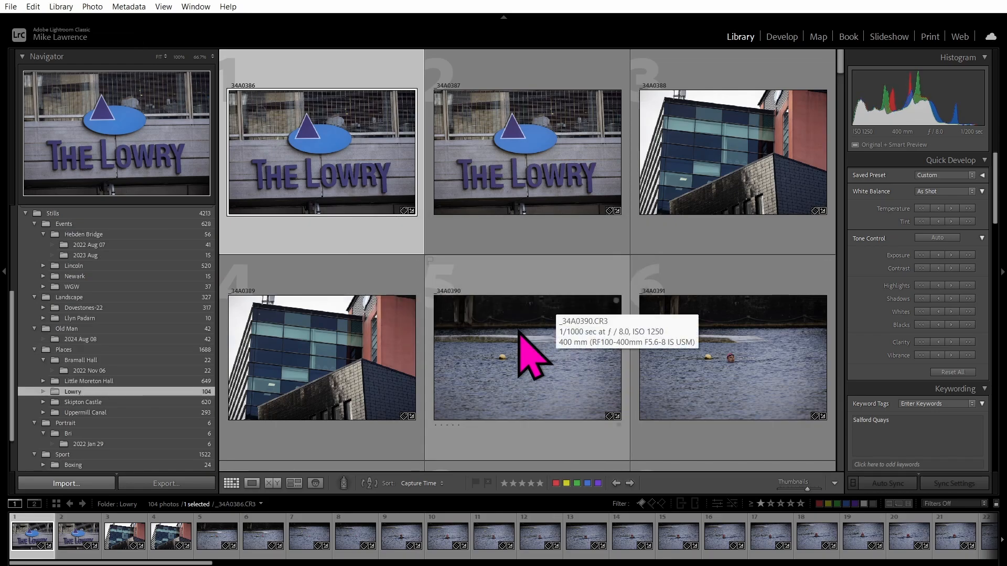
{"action": "right_click", "coordinate": [82, 394]}
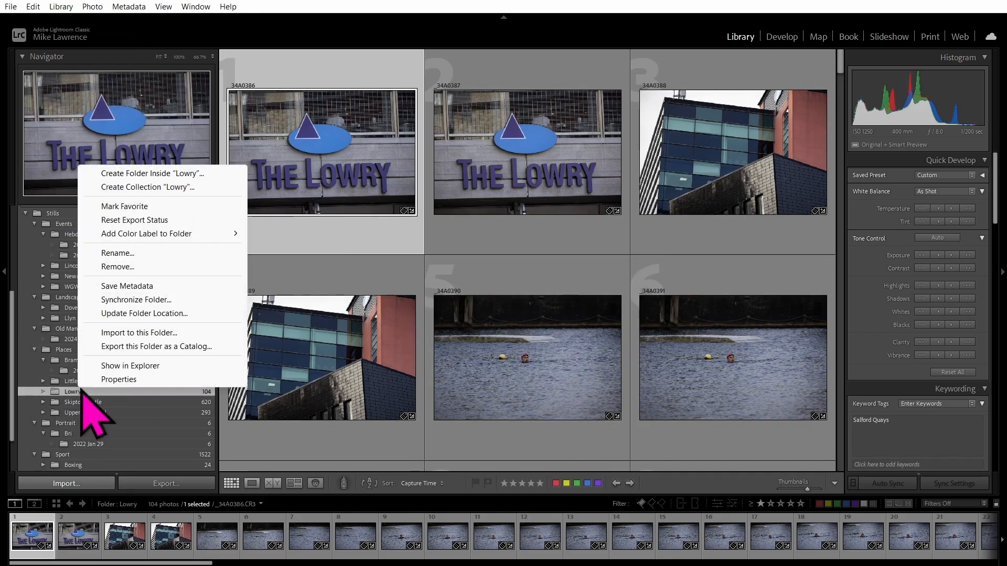
{"action": "left_click", "coordinate": [150, 366]}
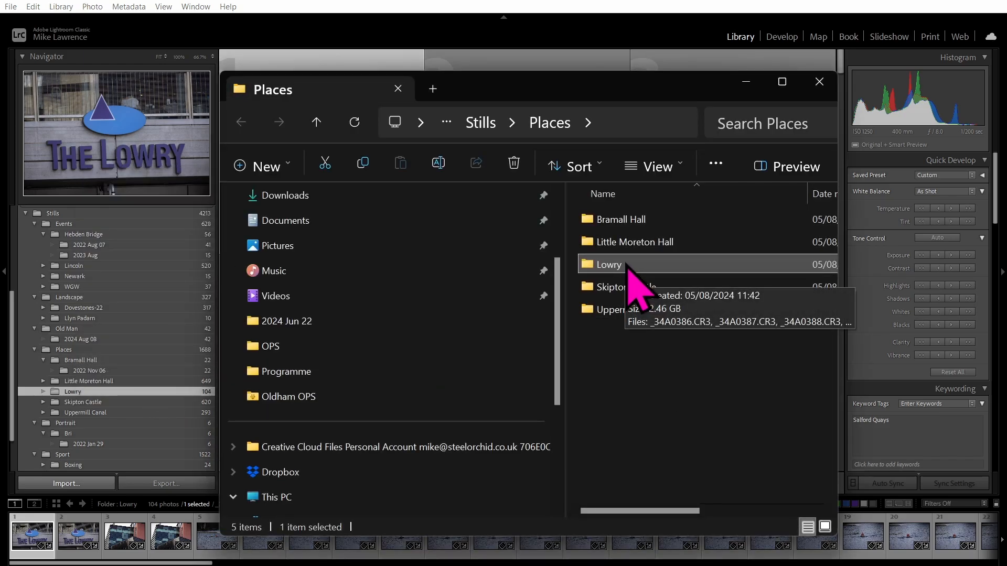
Close File Explorer to return to Lightroom's grid of 104 Lowry photos.
{"action": "left_click", "coordinate": [374, 3]}
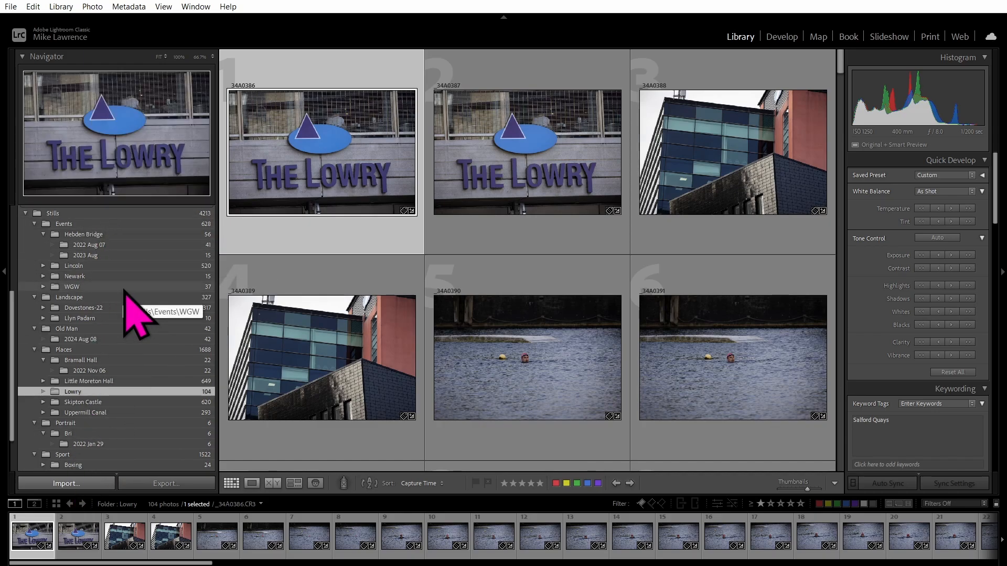
Expand the Collections panel and switch to Develop with the Lowry photo.
{"action": "scroll", "coordinate": [125, 290], "scroll_direction": "down", "scroll_amount": 2}
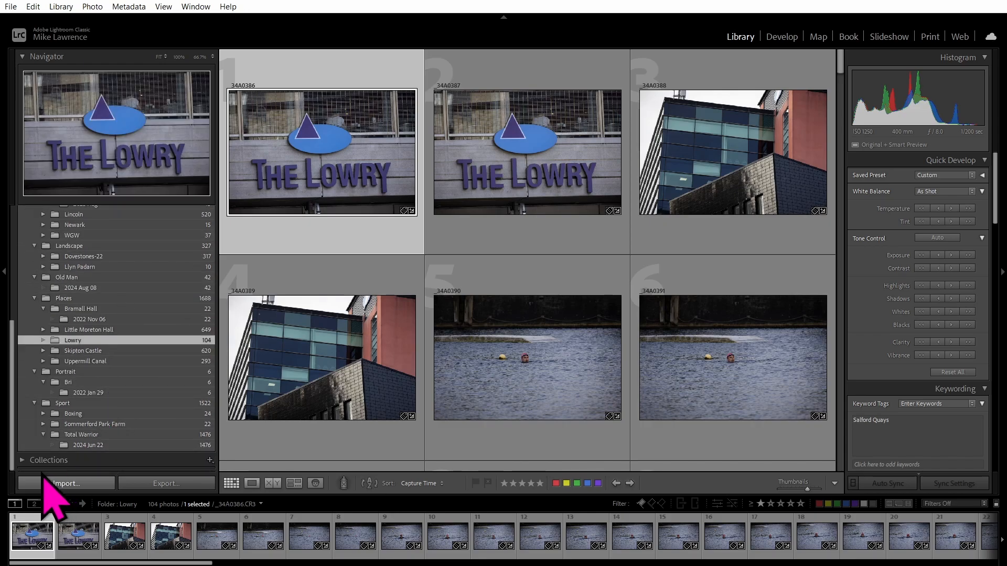
{"action": "left_click", "coordinate": [23, 460]}
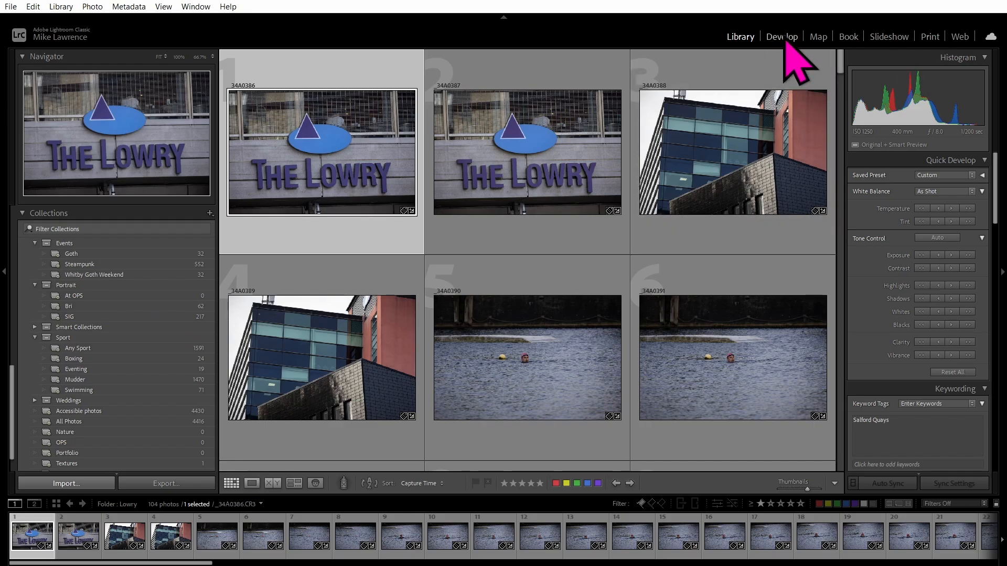
{"action": "left_click", "coordinate": [783, 37]}
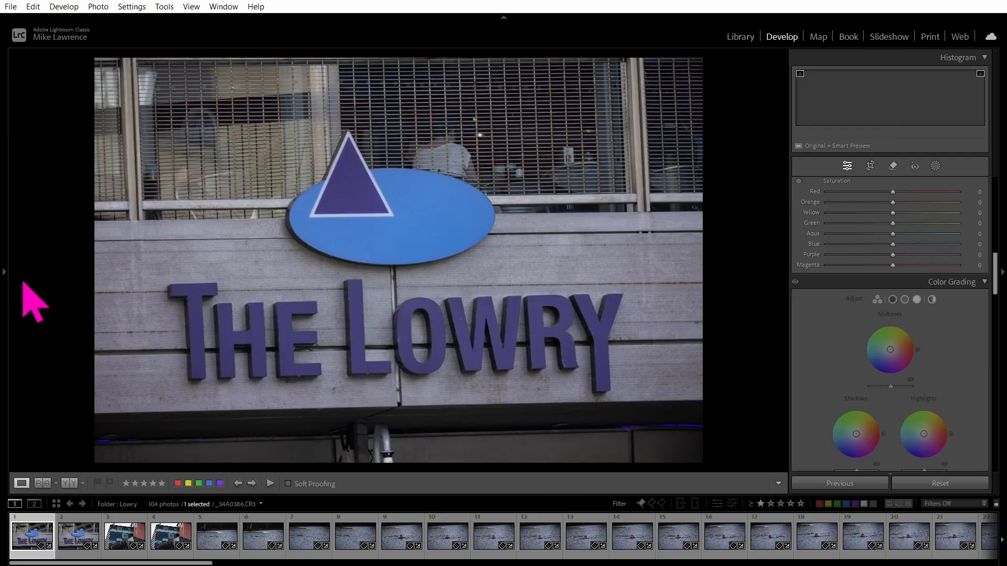
Check the filmstrip's recent sources list, hide the left panel, and return to the Library grid.
{"action": "mouse_move", "coordinate": [4, 277]}
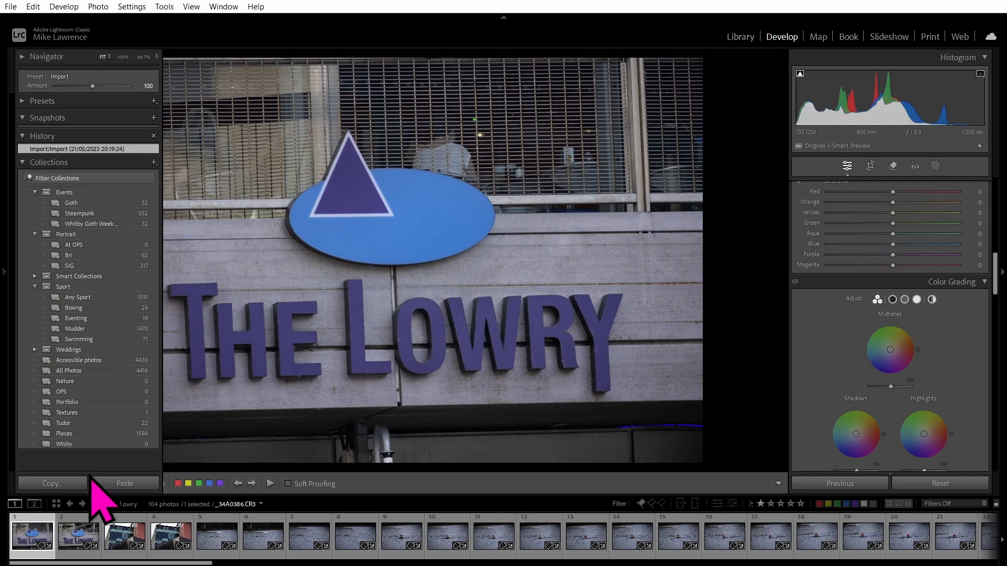
{"action": "left_click", "coordinate": [227, 504]}
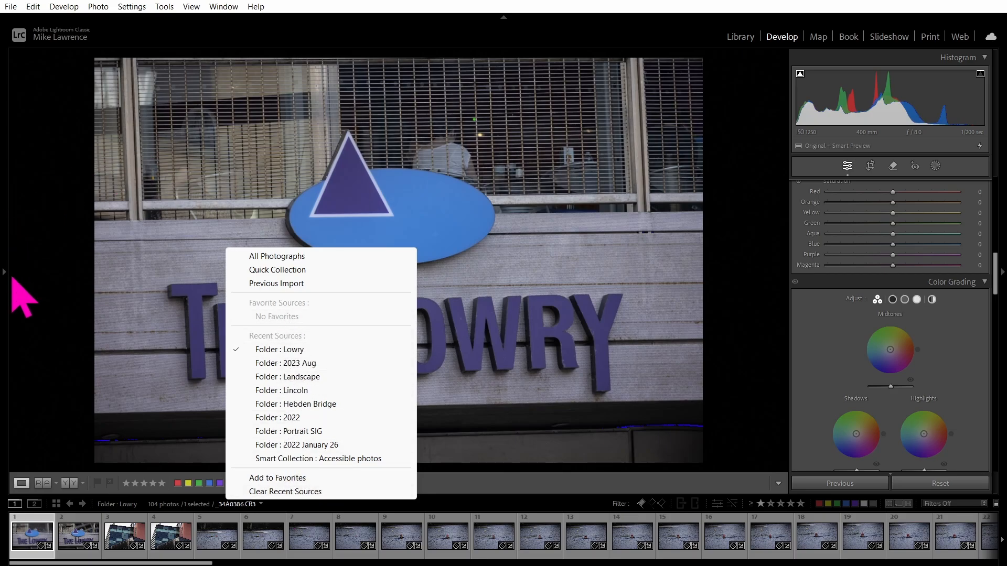
{"action": "left_click", "coordinate": [3, 272]}
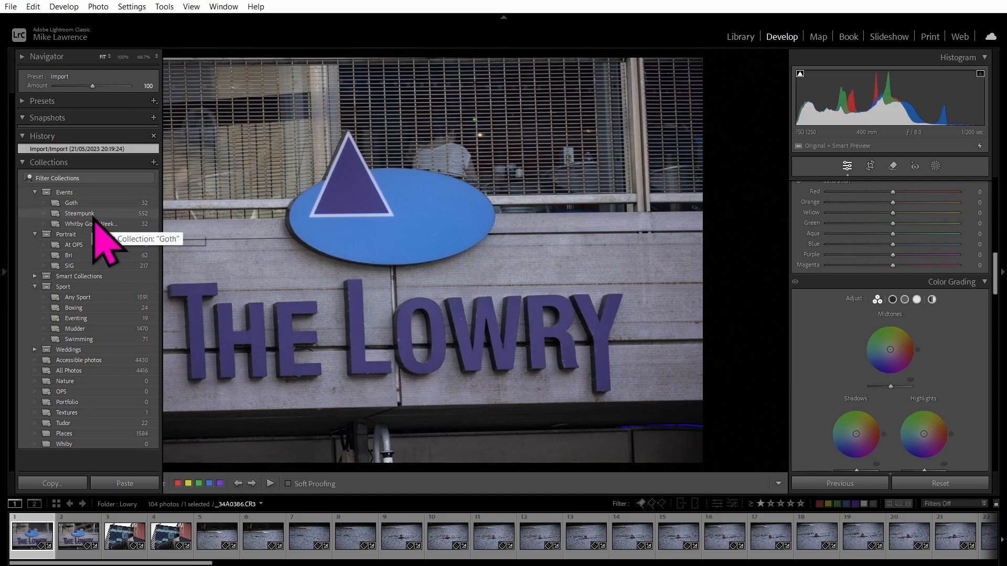
{"action": "key", "text": "F7"}
{"action": "left_click", "coordinate": [740, 42]}
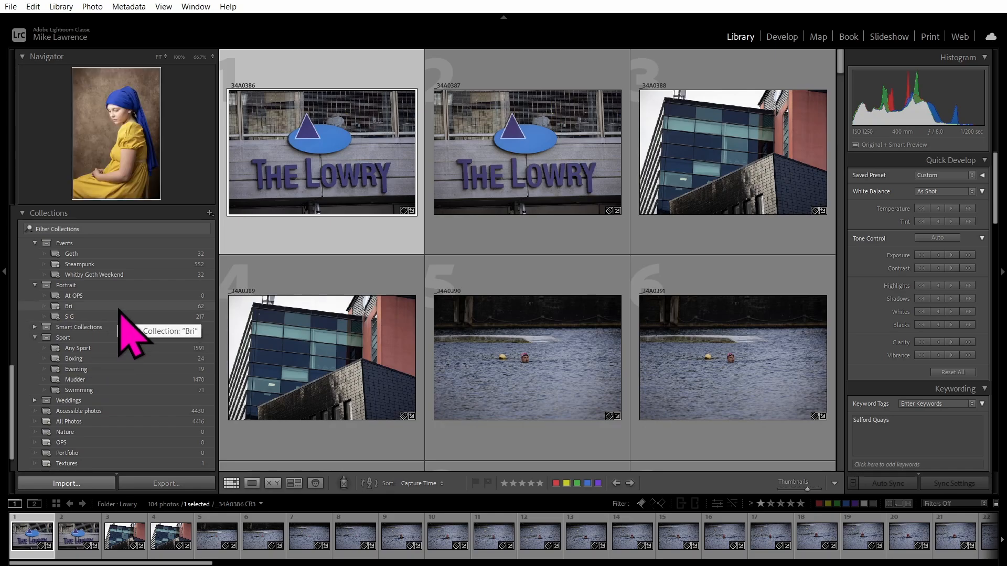
Browse the Portrait collection set, then show the Old Man folder's 42 studio portraits.
{"action": "scroll", "coordinate": [117, 321], "scroll_direction": "down", "scroll_amount": 2}
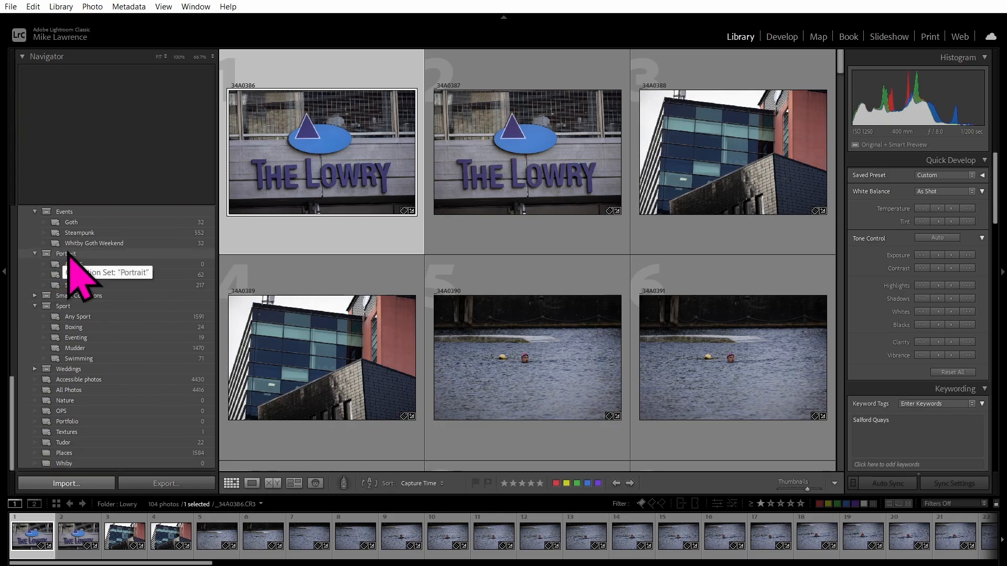
{"action": "left_click", "coordinate": [69, 254]}
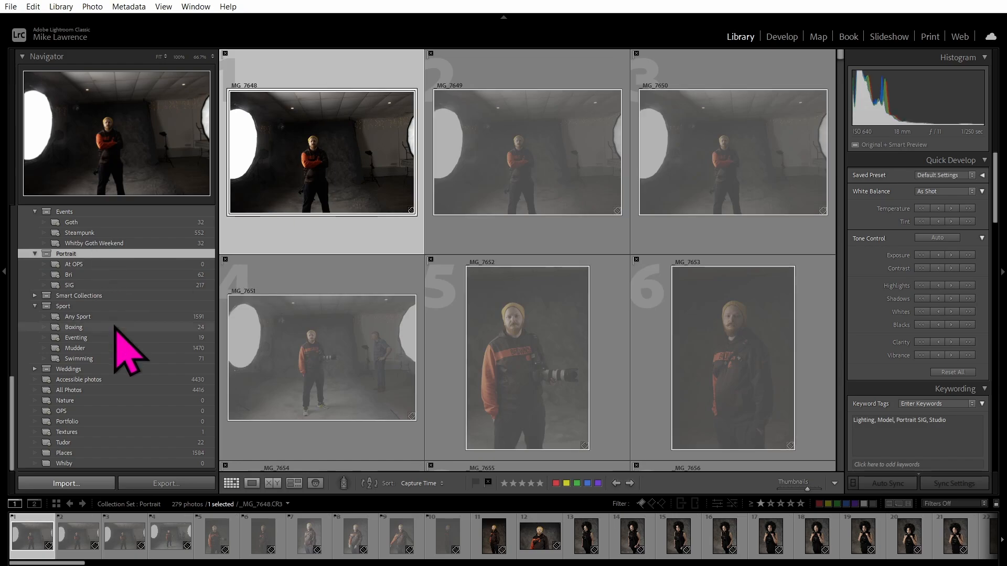
{"action": "scroll", "coordinate": [108, 348], "scroll_direction": "up", "scroll_amount": 10}
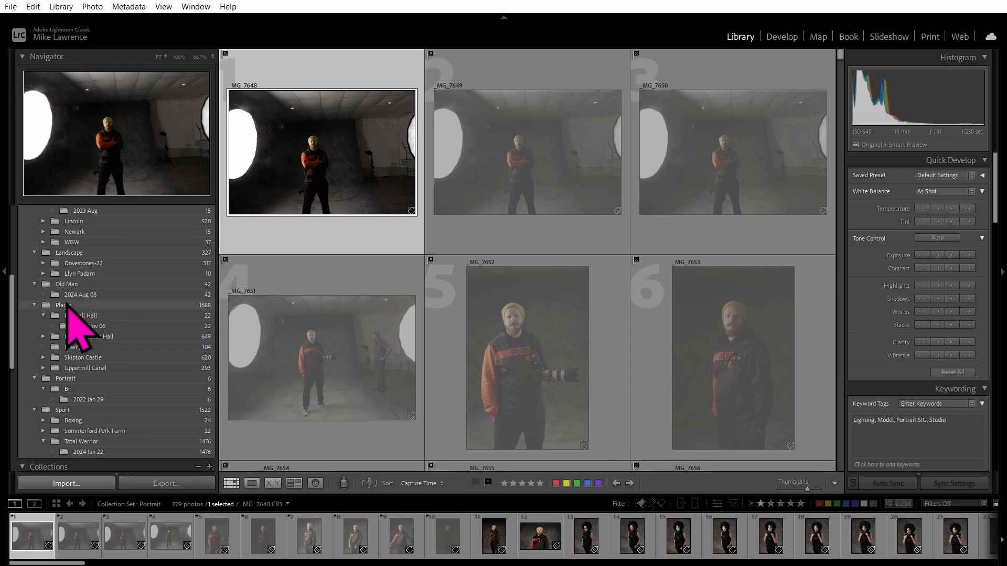
{"action": "left_click", "coordinate": [75, 284]}
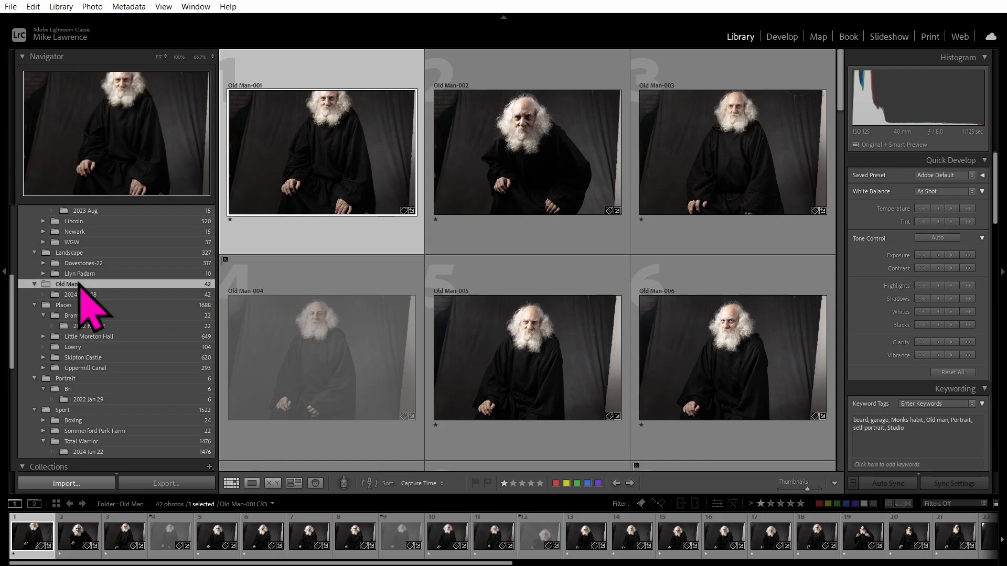
Create an 'Old Man' collection from the Old Man folder inside the Portrait collection set.
{"action": "right_click", "coordinate": [79, 284]}
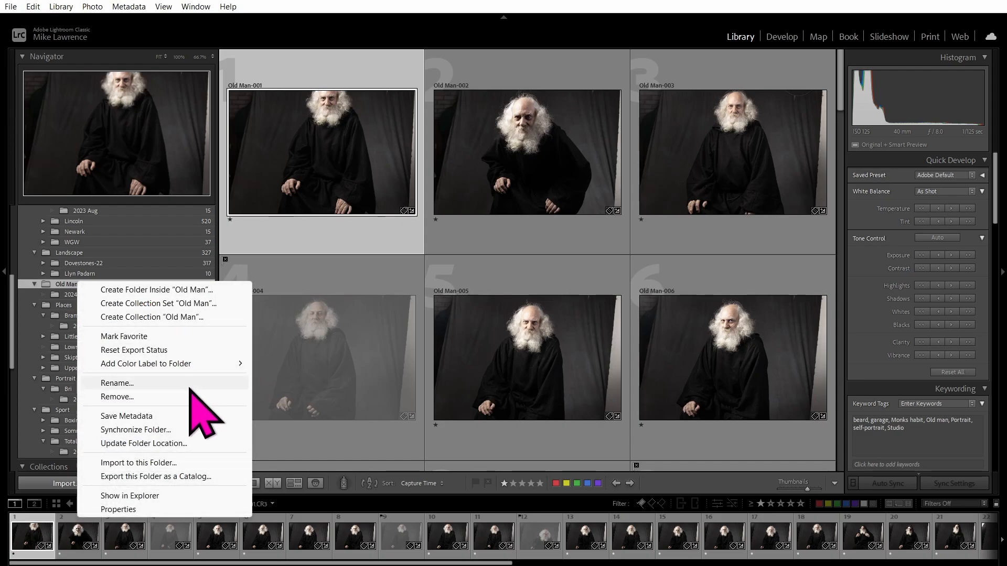
{"action": "left_click", "coordinate": [150, 318]}
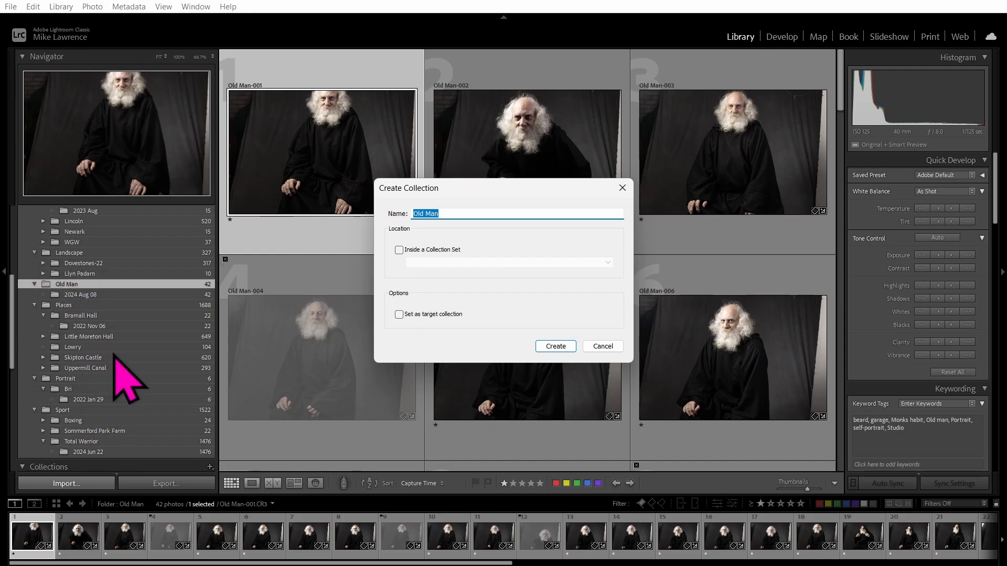
{"action": "left_click", "coordinate": [399, 250]}
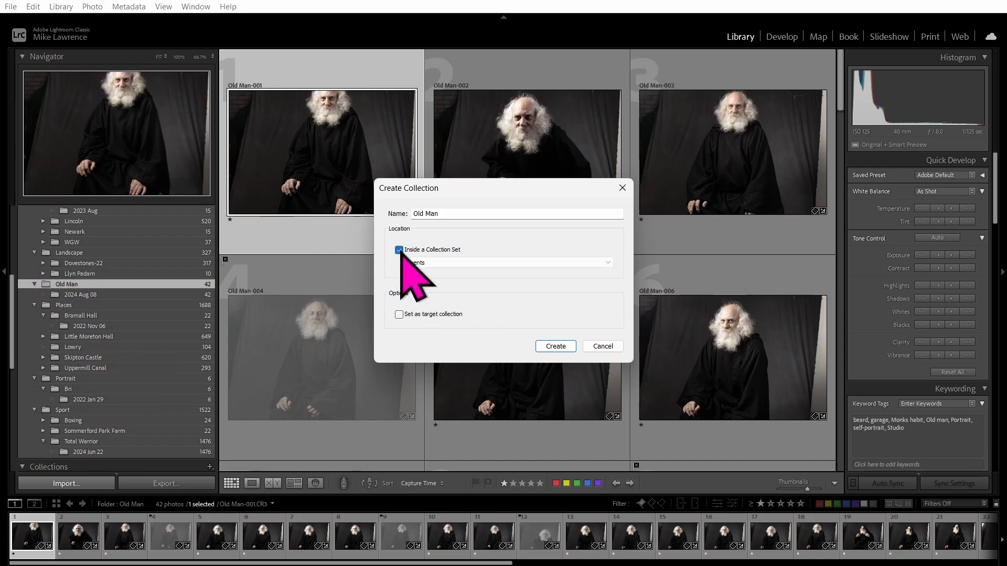
{"action": "left_click", "coordinate": [443, 262]}
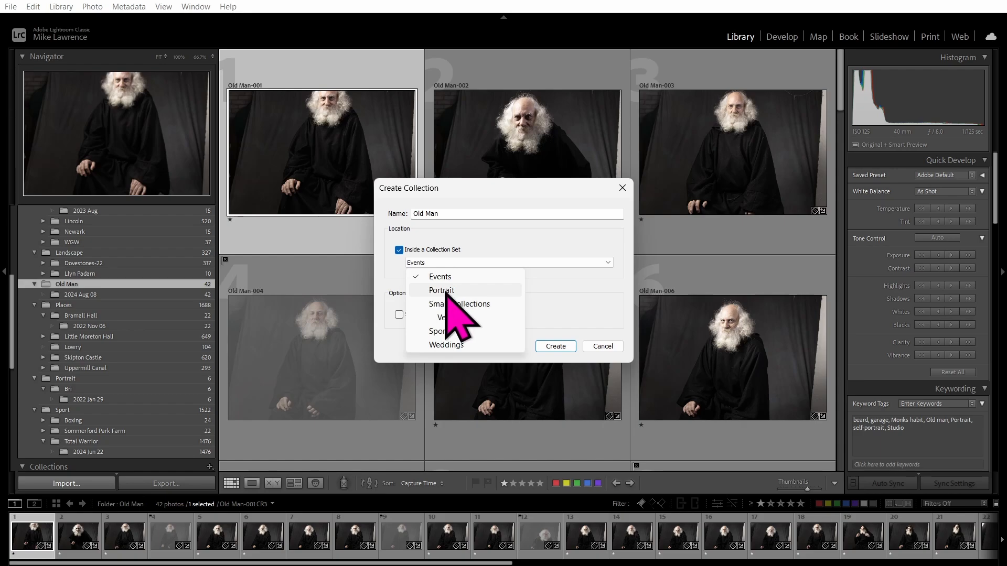
{"action": "left_click", "coordinate": [415, 320]}
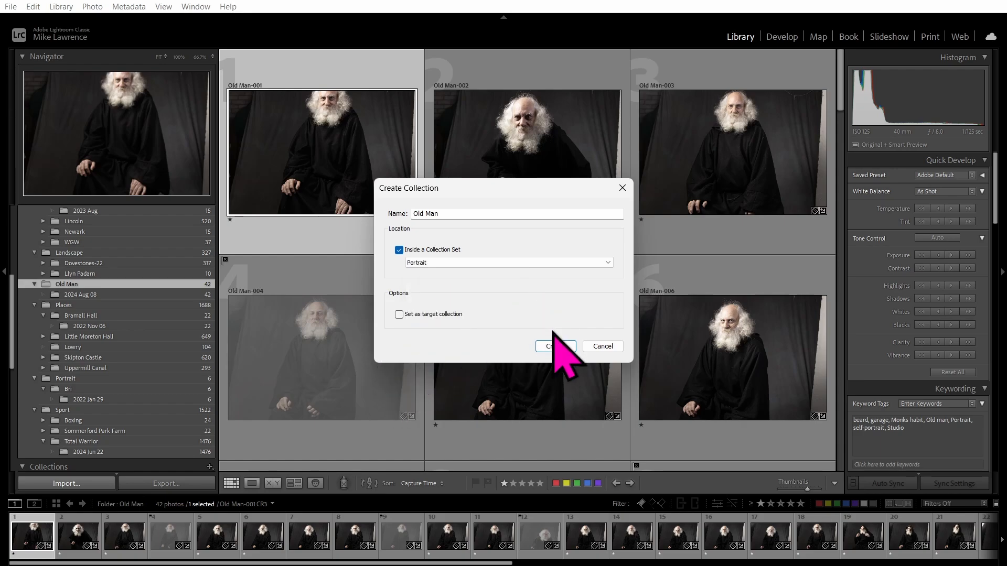
{"action": "left_click", "coordinate": [556, 346]}
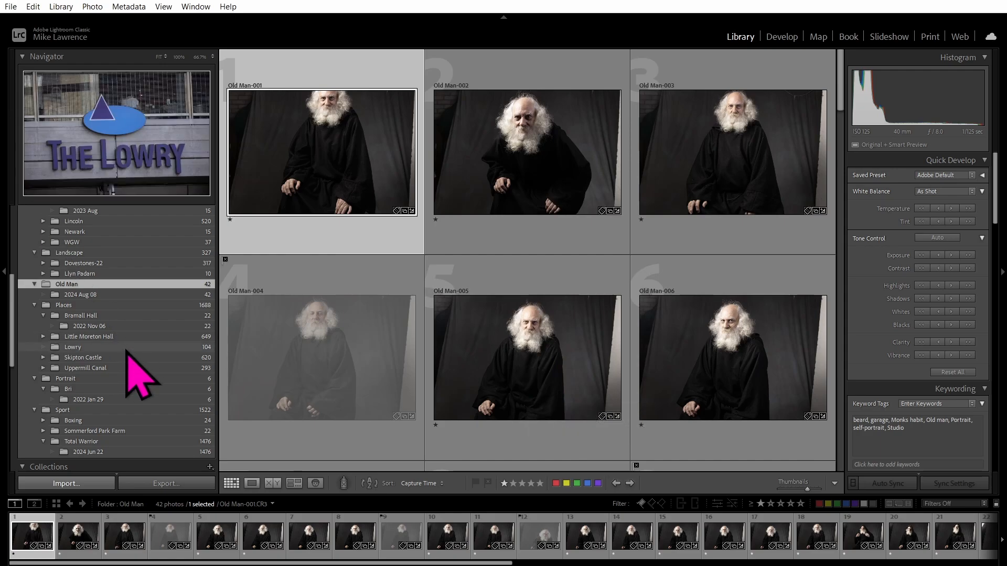
Expand the Portrait set in Collections and open the Old Man collection's 42 photos.
{"action": "scroll", "coordinate": [135, 371], "scroll_direction": "down", "scroll_amount": 10}
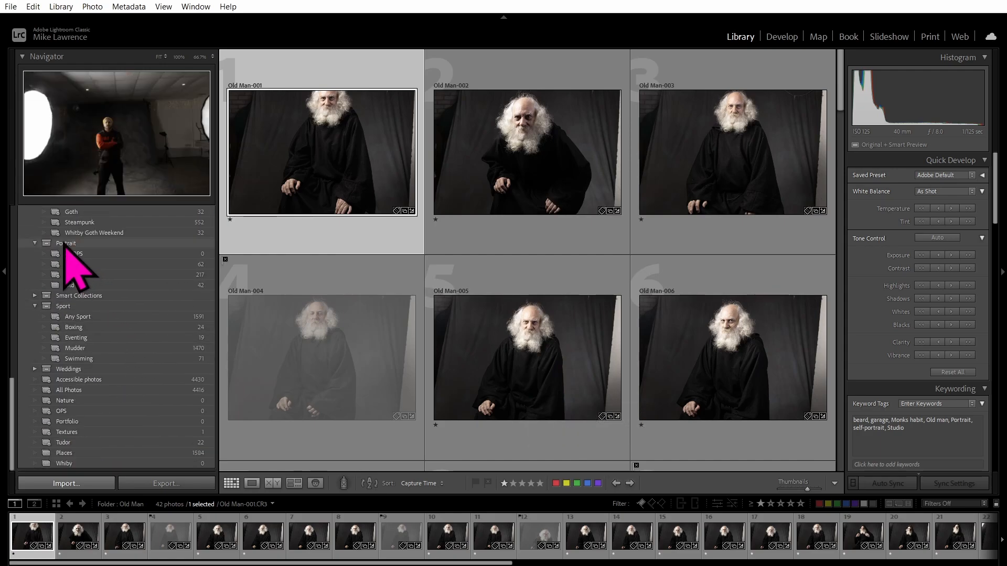
{"action": "left_click", "coordinate": [64, 244]}
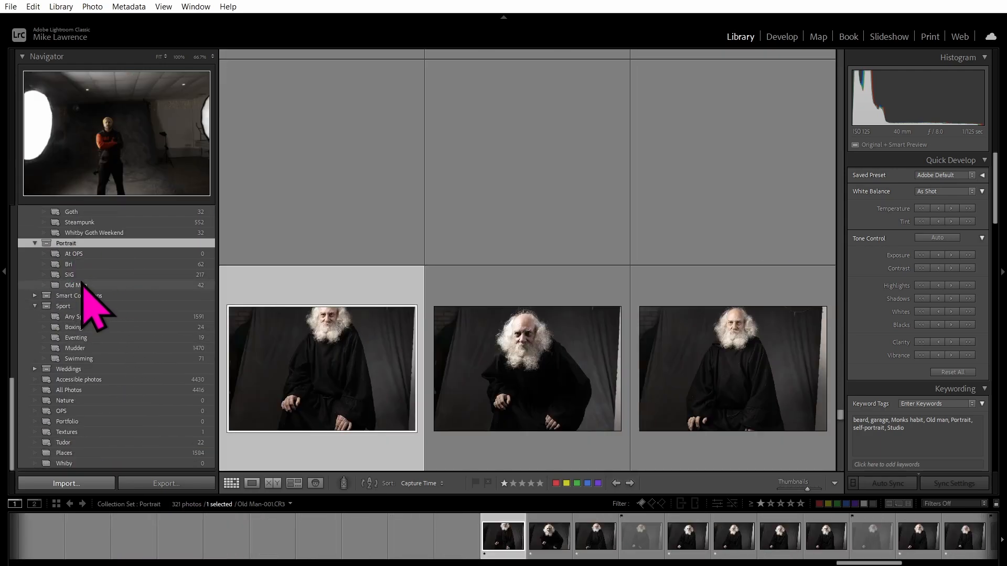
{"action": "left_click", "coordinate": [85, 287]}
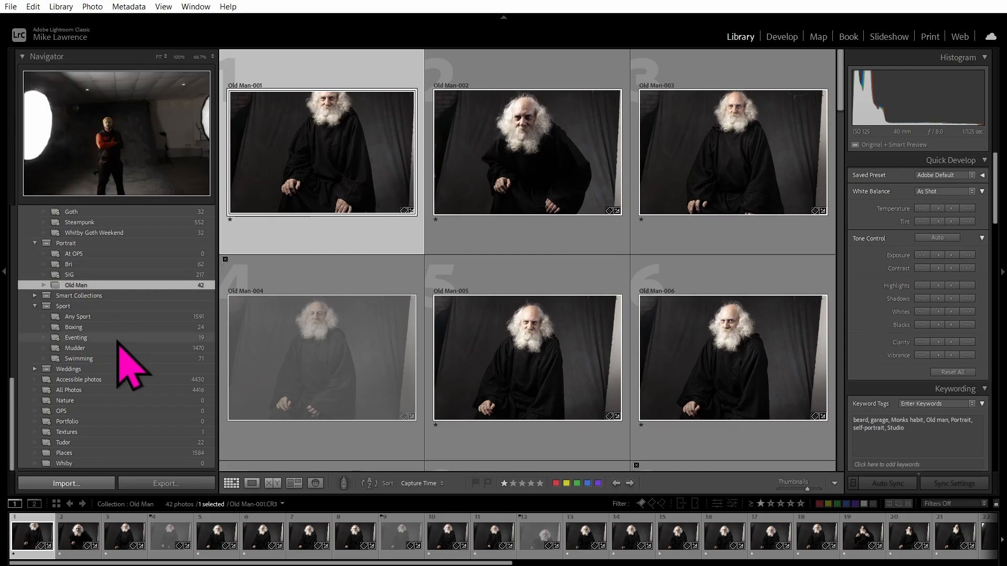
{"action": "scroll", "coordinate": [118, 342], "scroll_direction": "up", "scroll_amount": 3}
{"action": "scroll", "coordinate": [118, 342], "scroll_direction": "down", "scroll_amount": 3}
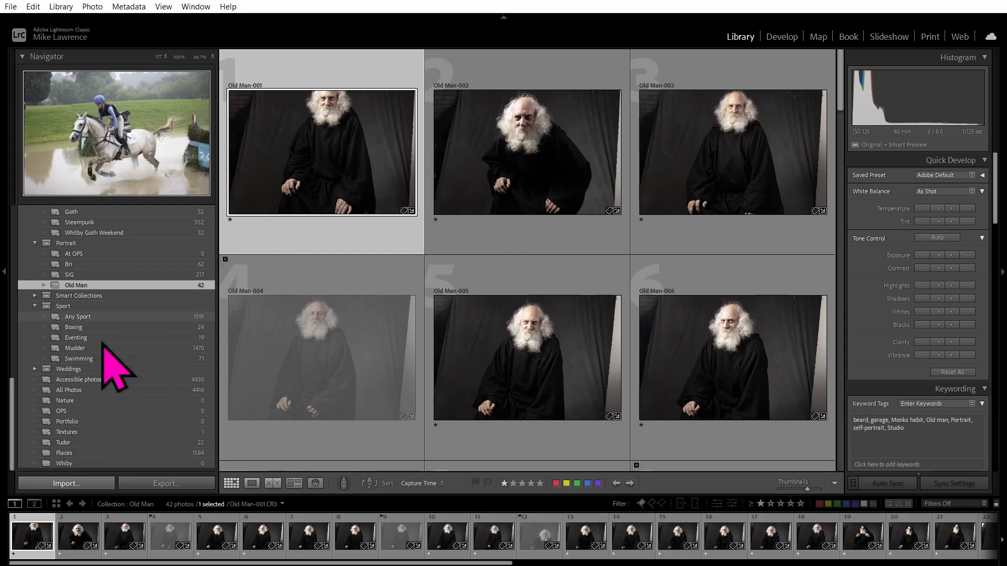
Review the Tudor smart collection's keywords-contain-Tudor rule, cancel unchanged, and browse its 22 photos.
{"action": "double_click", "coordinate": [68, 444]}
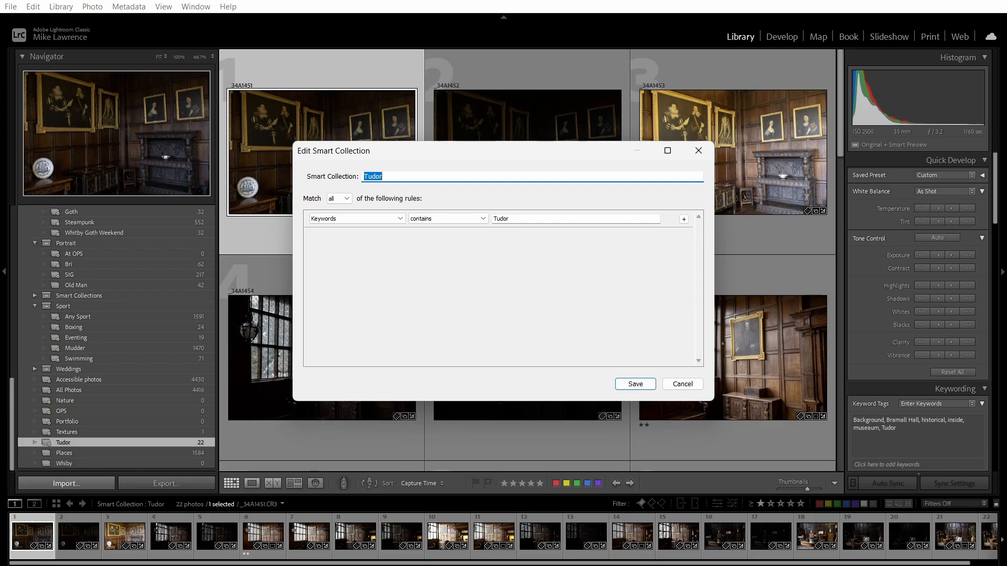
{"action": "left_click", "coordinate": [693, 385]}
{"action": "scroll", "coordinate": [483, 265], "scroll_direction": "down", "scroll_amount": 15}
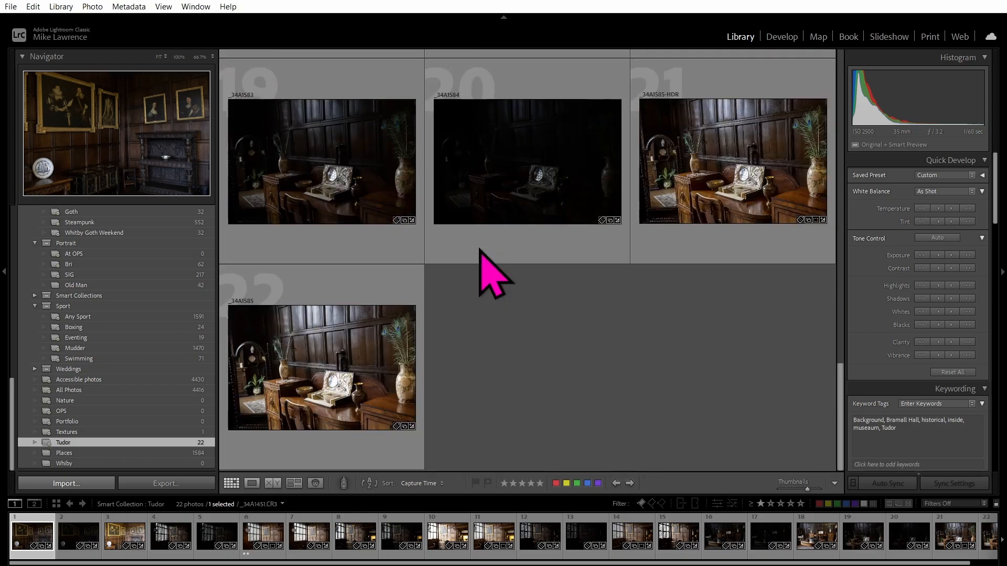
{"action": "scroll", "coordinate": [476, 282], "scroll_direction": "up", "scroll_amount": 15}
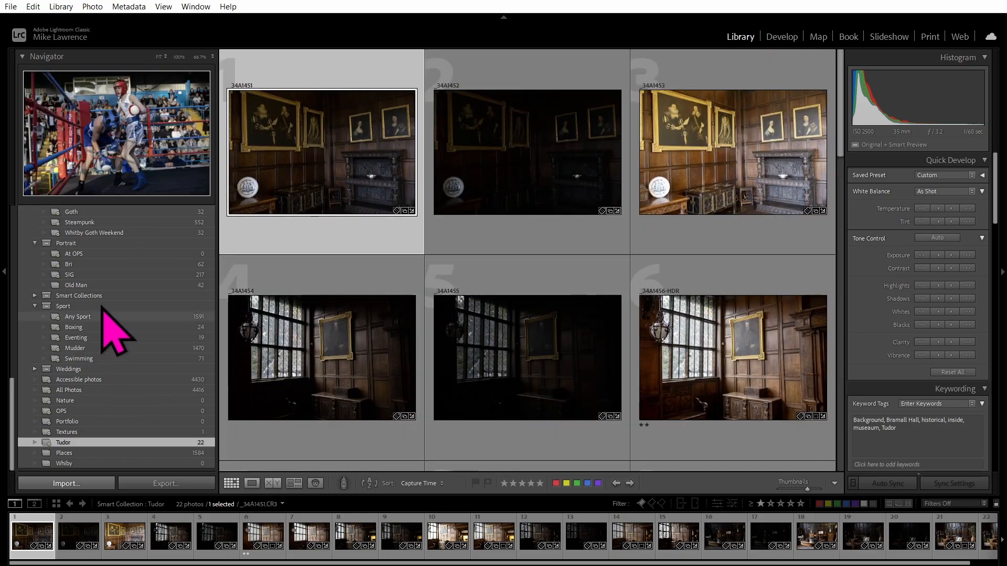
{"action": "scroll", "coordinate": [150, 336], "scroll_direction": "up", "scroll_amount": 2}
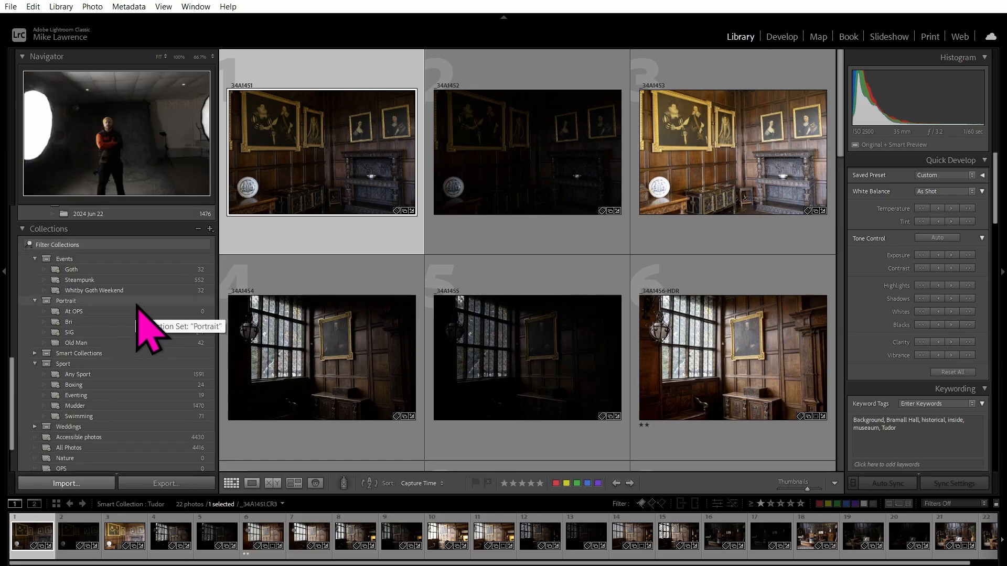
{"action": "scroll", "coordinate": [138, 304], "scroll_direction": "down", "scroll_amount": 2}
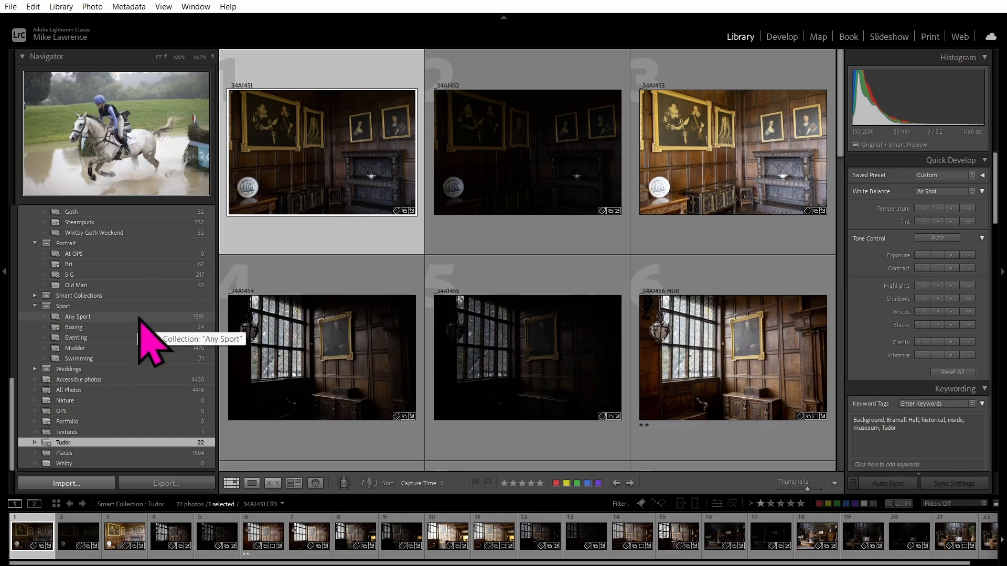
{"action": "scroll", "coordinate": [139, 317], "scroll_direction": "up", "scroll_amount": 5}
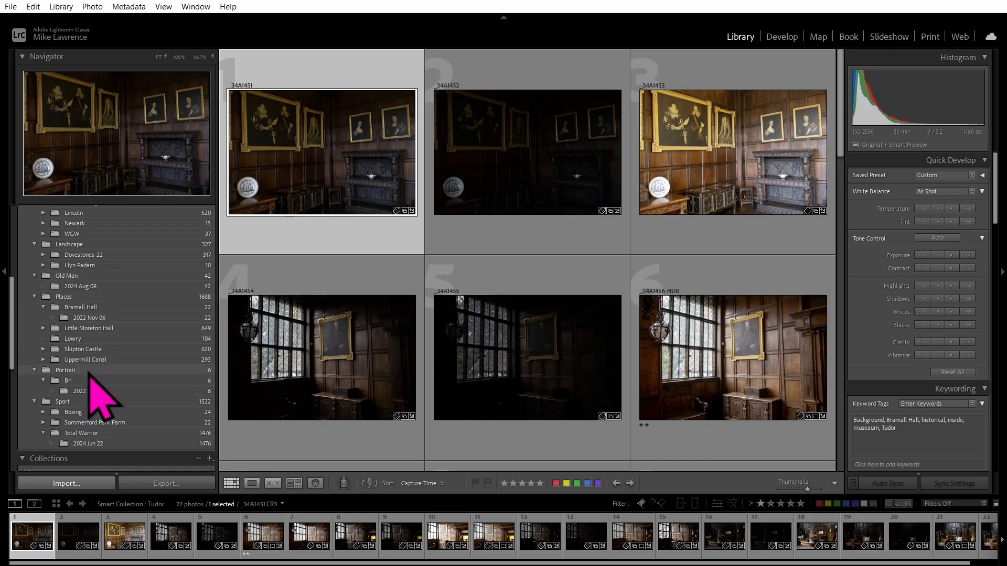
Add the Tudor keyword to all 649 Little Moreton Hall photos.
{"action": "left_click", "coordinate": [86, 329]}
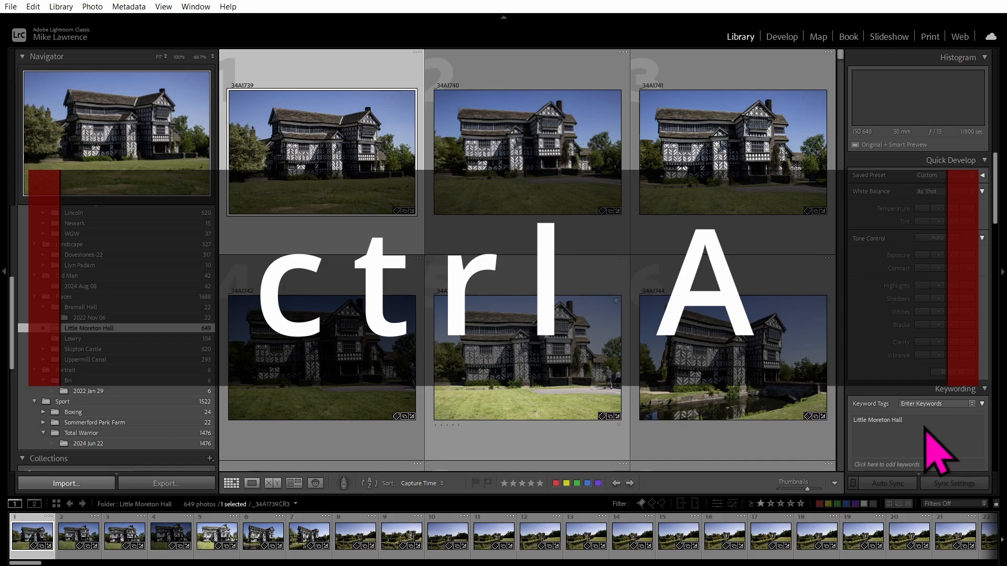
{"action": "key", "text": "ctrl+a"}
{"action": "left_click", "coordinate": [920, 422]}
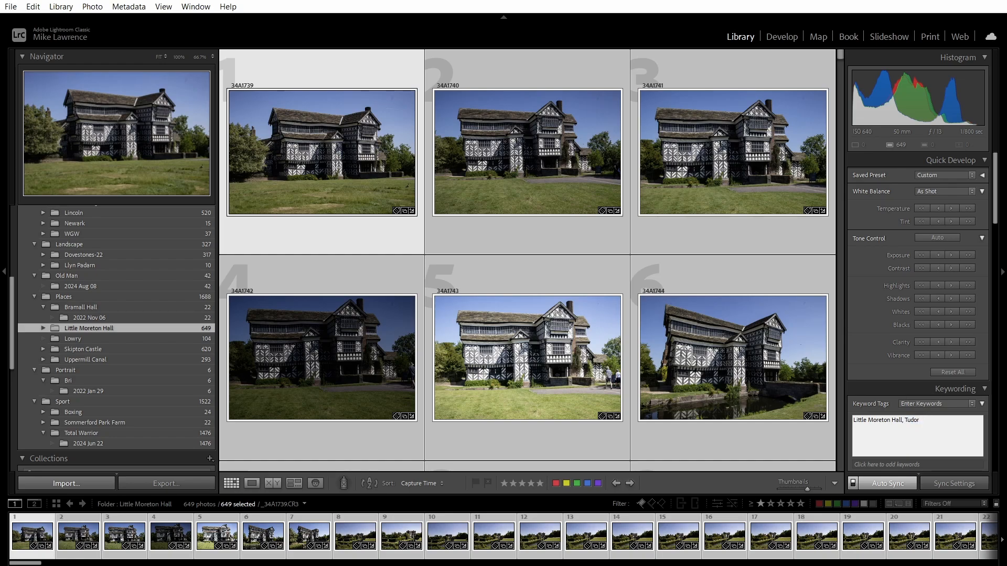
{"action": "key", "text": "Return"}
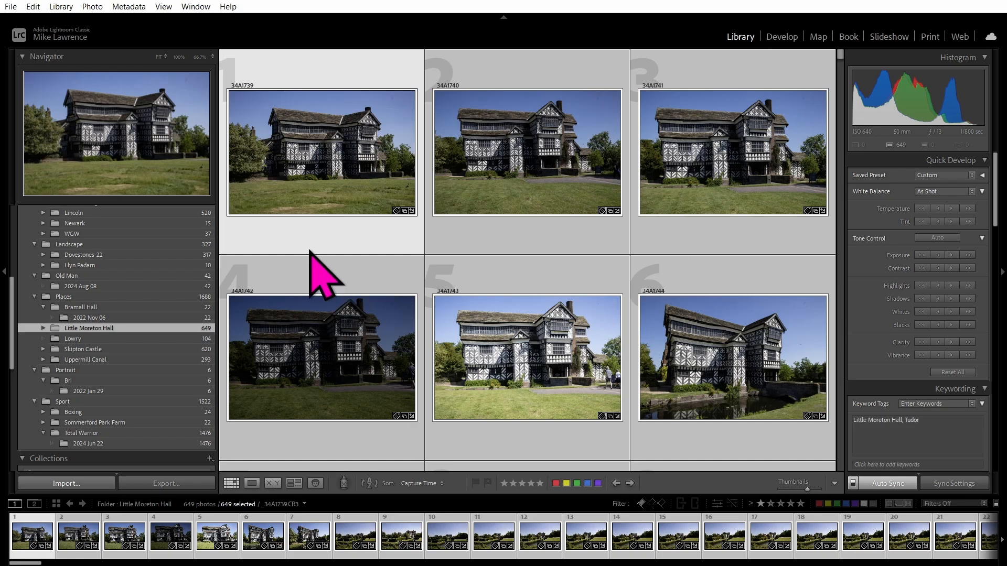
Open the Tudor smart collection, now 671 photos, and show the Library Filter bar.
{"action": "scroll", "coordinate": [315, 270], "scroll_direction": "down", "scroll_amount": 2}
{"action": "scroll", "coordinate": [102, 386], "scroll_direction": "down", "scroll_amount": 5}
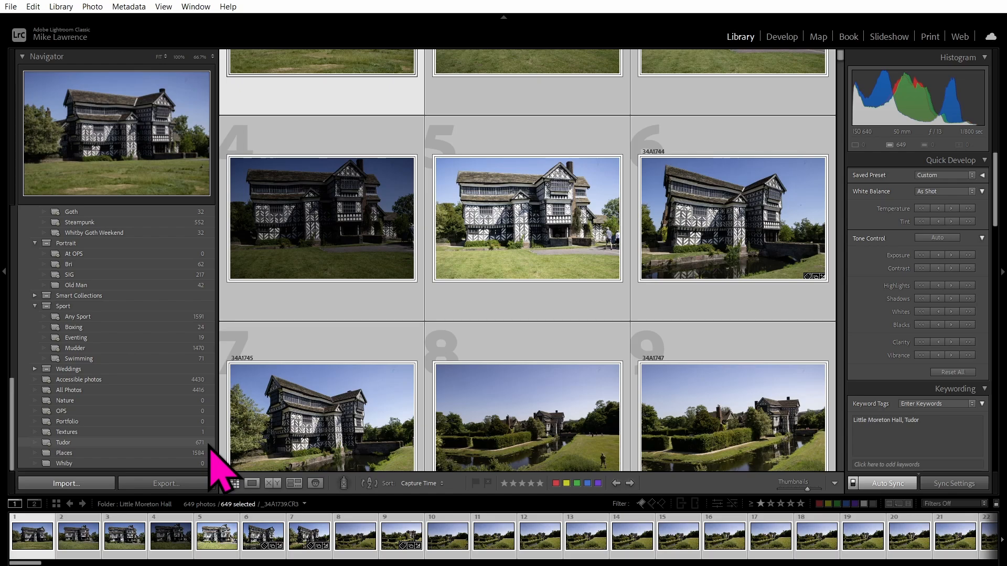
{"action": "left_click", "coordinate": [81, 443]}
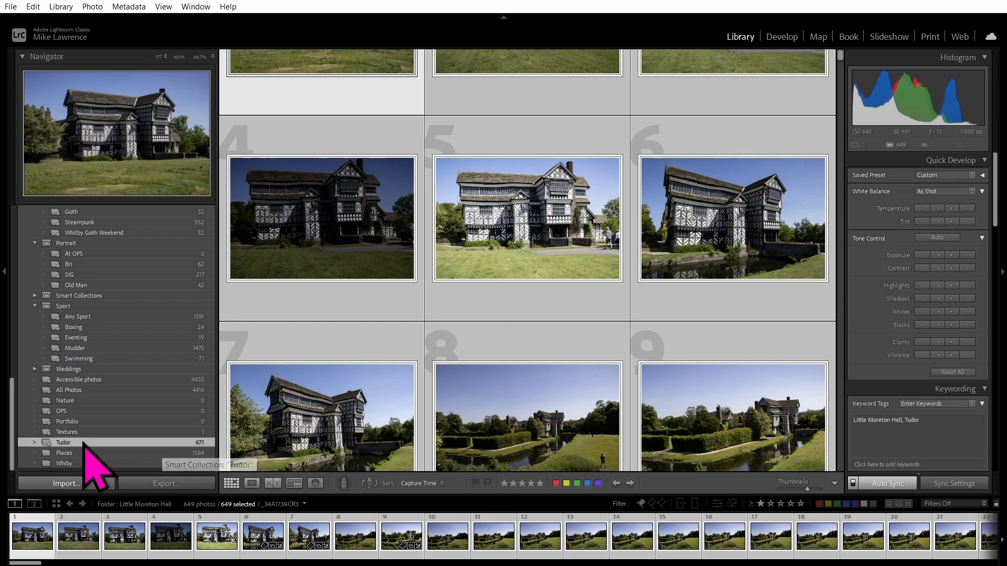
{"action": "scroll", "coordinate": [489, 428], "scroll_direction": "down", "scroll_amount": 8}
{"action": "scroll", "coordinate": [494, 431], "scroll_direction": "up", "scroll_amount": 10}
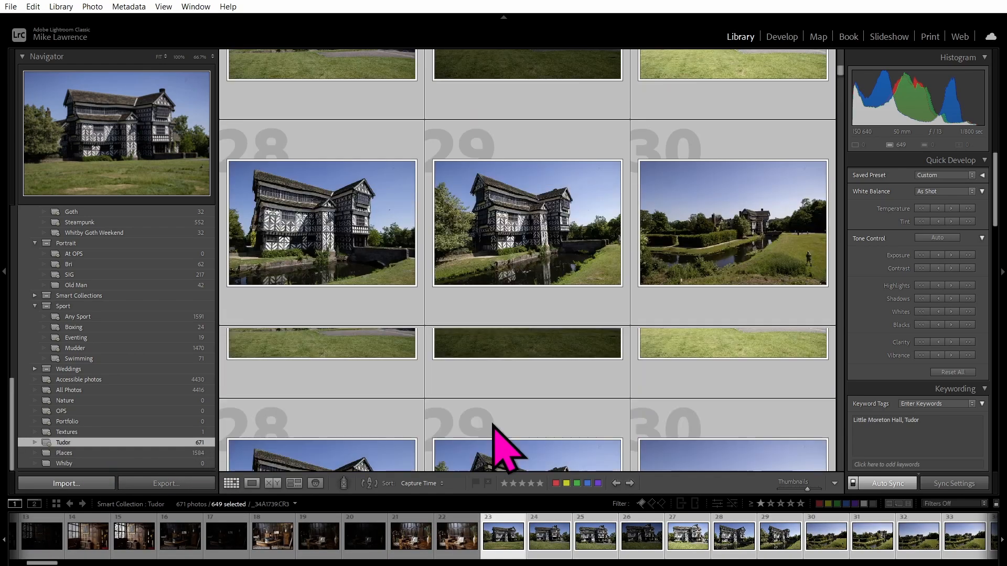
{"action": "scroll", "coordinate": [494, 430], "scroll_direction": "up", "scroll_amount": 5}
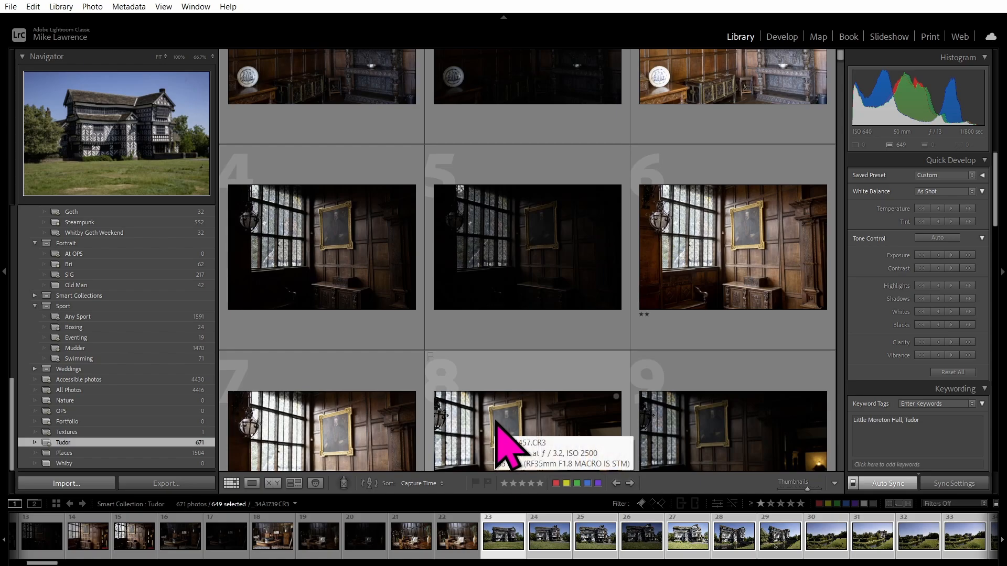
{"action": "scroll", "coordinate": [497, 424], "scroll_direction": "up", "scroll_amount": 2}
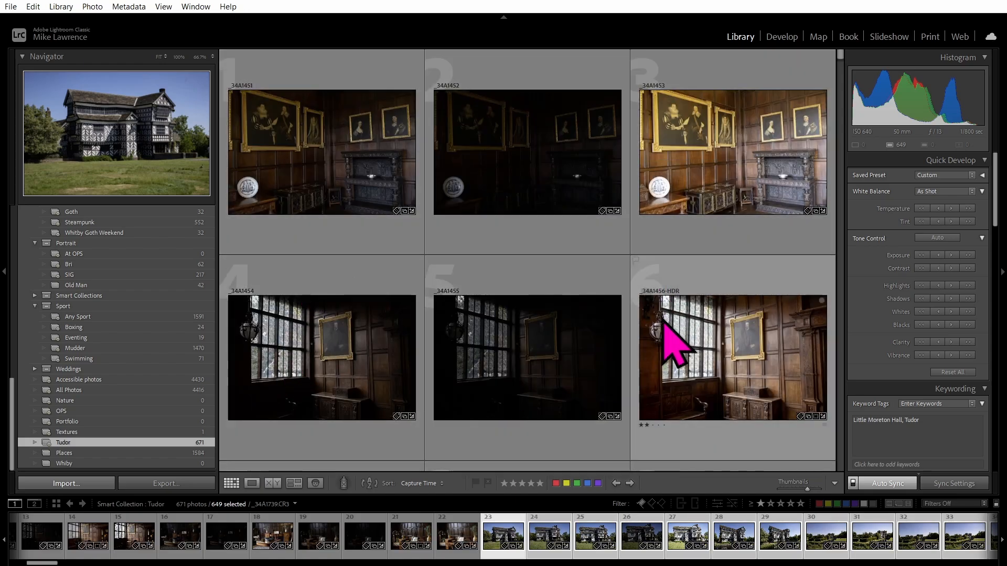
{"action": "scroll", "coordinate": [144, 330], "scroll_direction": "up", "scroll_amount": 10}
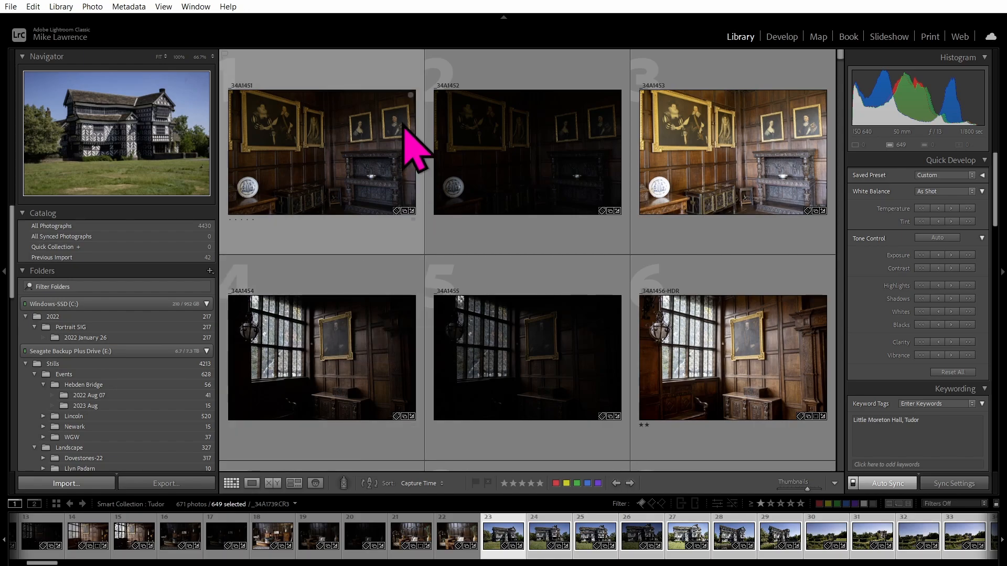
{"action": "key", "text": "backslash"}
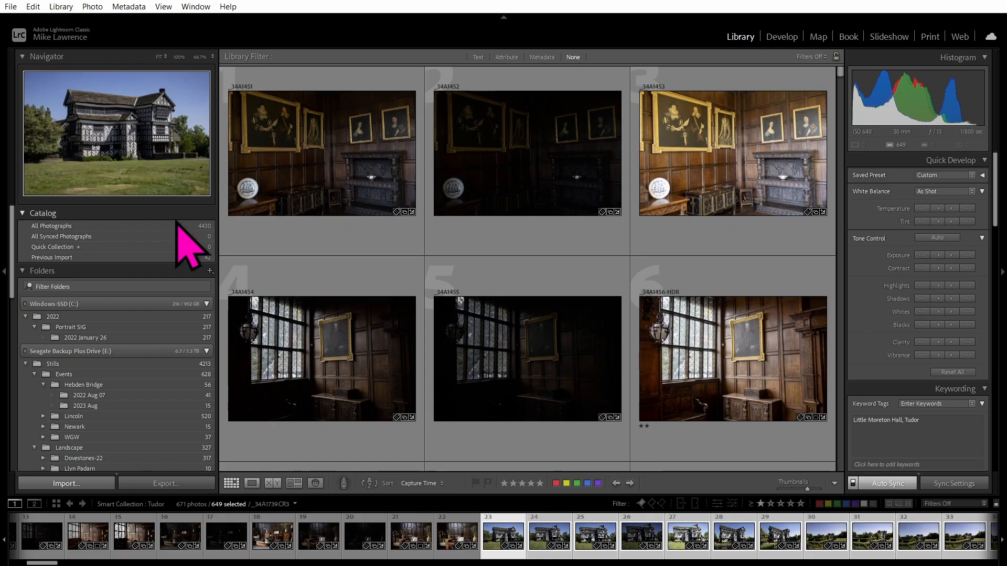
Show All Photographs and switch the Library Filter from Text to Attribute filtering.
{"action": "left_click", "coordinate": [203, 226]}
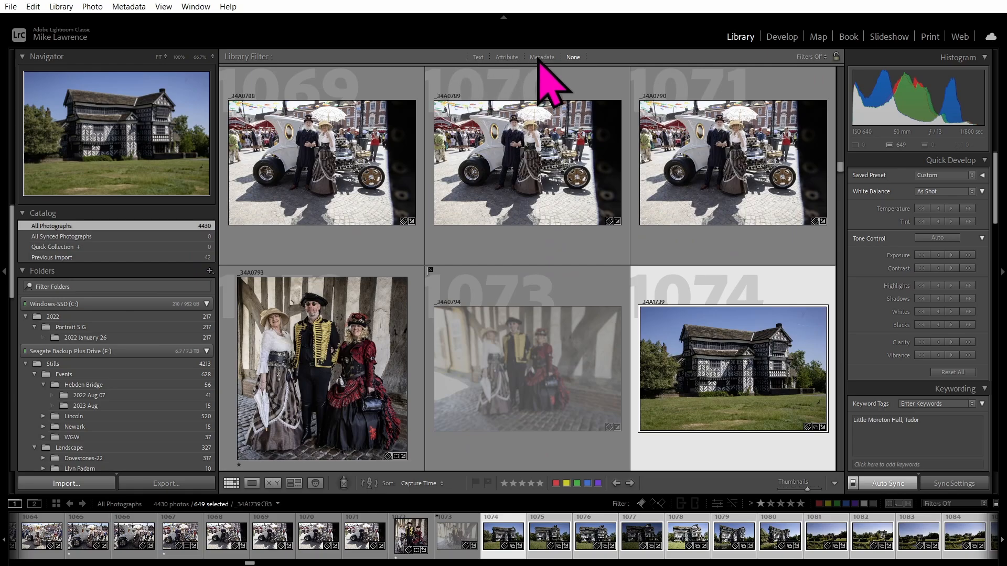
{"action": "left_click", "coordinate": [478, 57]}
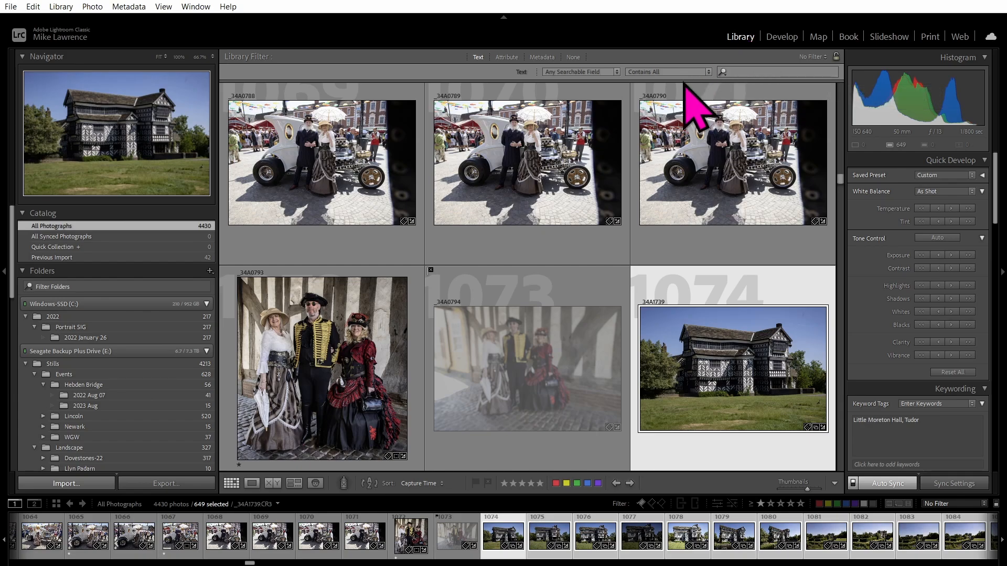
{"action": "left_click", "coordinate": [507, 57]}
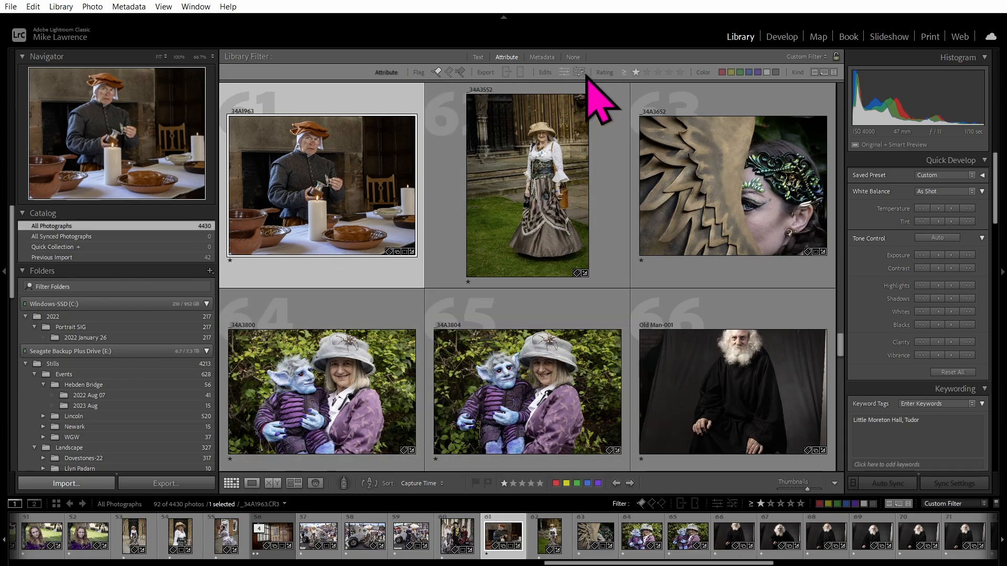
Filter the catalog to photos rated two stars or higher.
{"action": "left_click", "coordinate": [646, 72]}
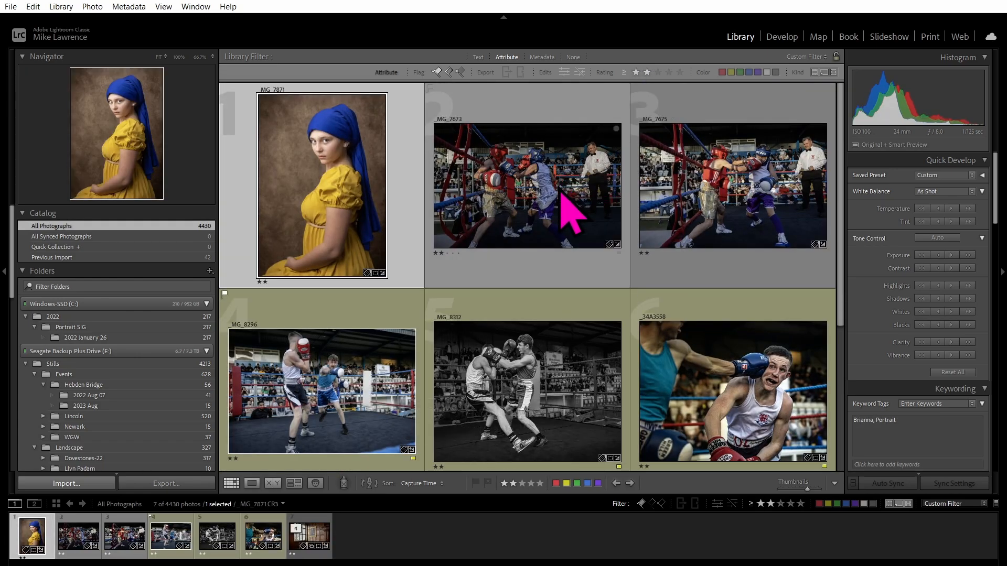
{"action": "scroll", "coordinate": [551, 231], "scroll_direction": "down", "scroll_amount": 3}
{"action": "scroll", "coordinate": [551, 226], "scroll_direction": "up", "scroll_amount": 3}
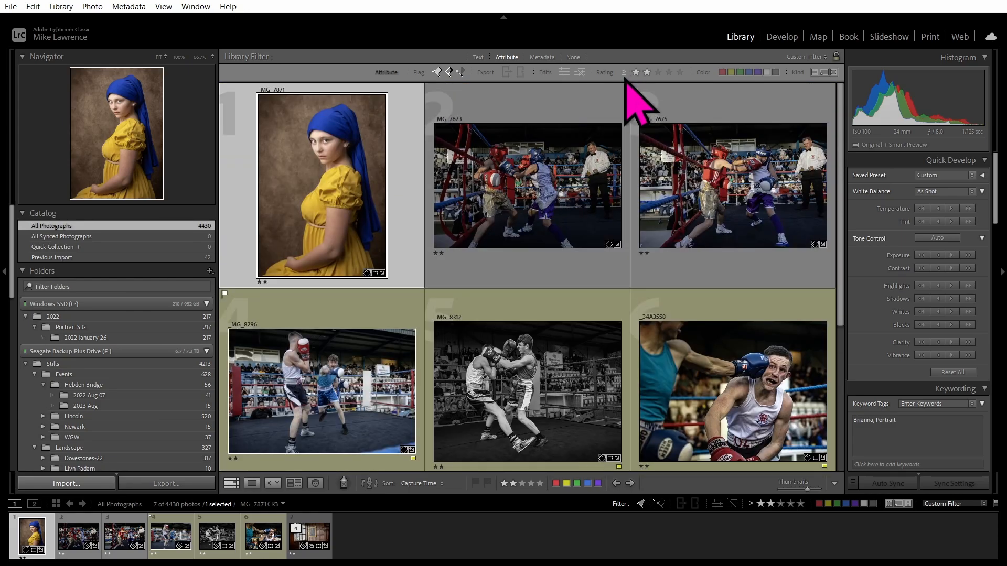
Add metadata filtering with All (10 Keywords) selected, leaving 7 photos.
{"action": "left_click", "coordinate": [541, 58]}
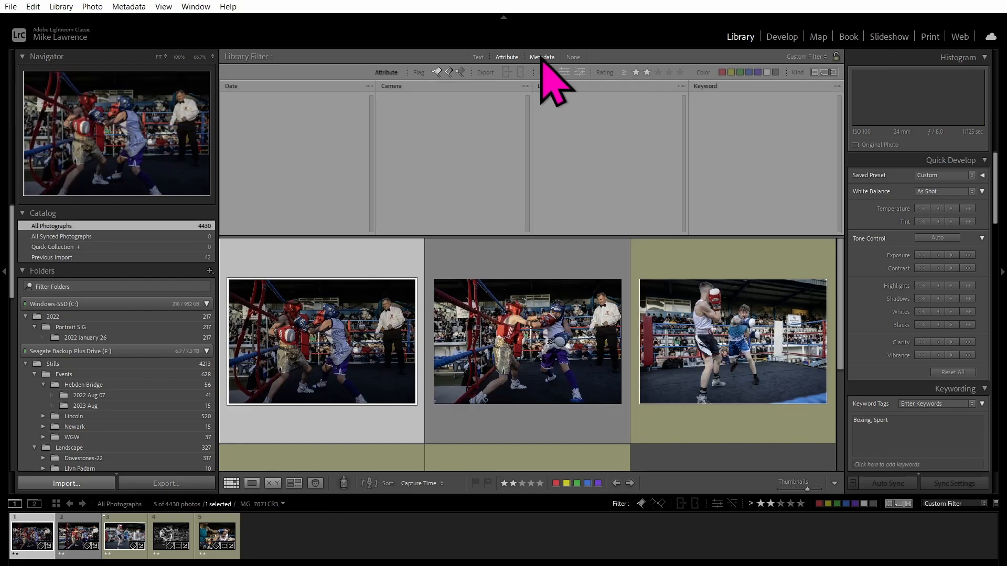
{"action": "scroll", "coordinate": [498, 336], "scroll_direction": "down", "scroll_amount": 2}
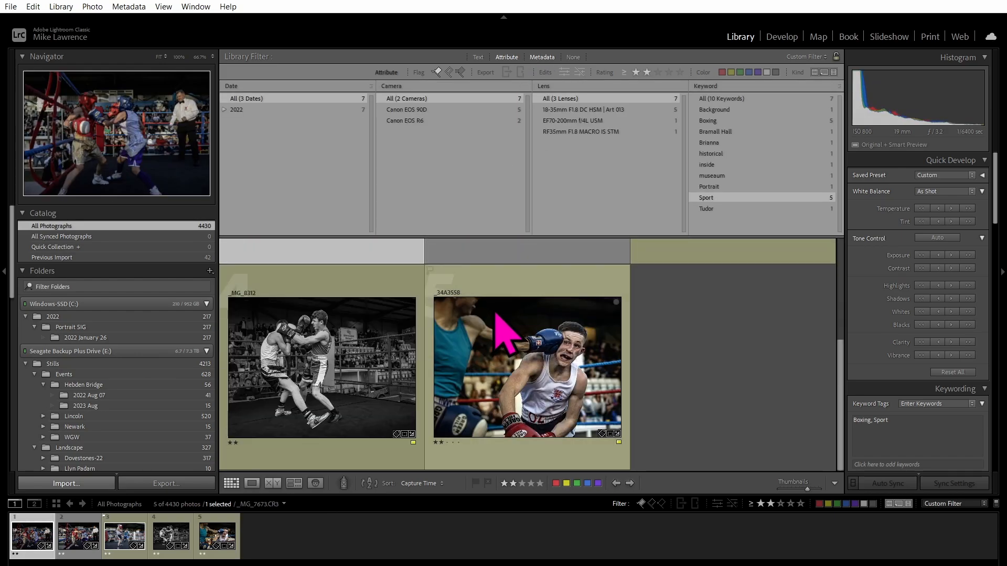
{"action": "scroll", "coordinate": [499, 334], "scroll_direction": "up", "scroll_amount": 2}
{"action": "scroll", "coordinate": [494, 310], "scroll_direction": "down", "scroll_amount": 2}
{"action": "scroll", "coordinate": [494, 310], "scroll_direction": "up", "scroll_amount": 2}
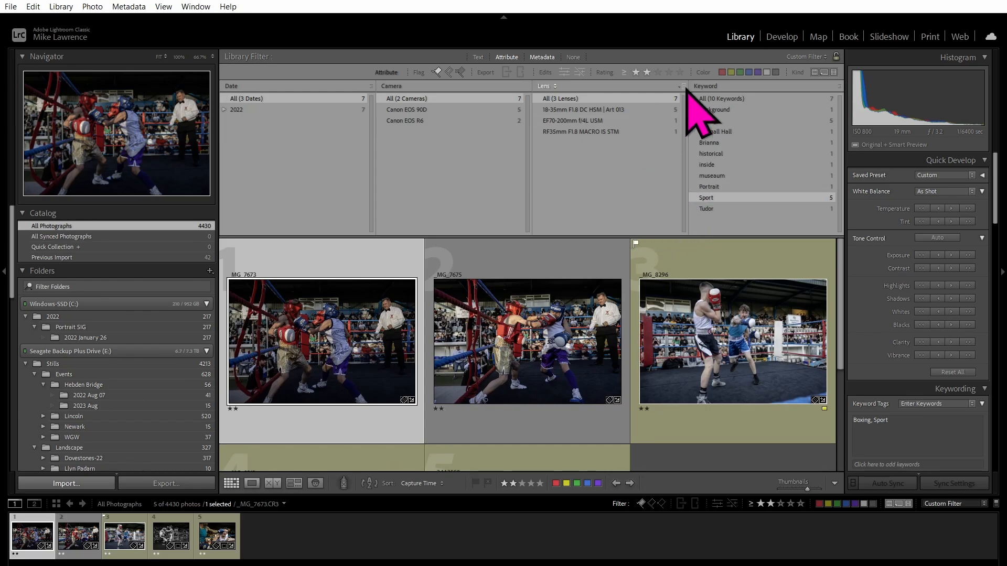
{"action": "left_click", "coordinate": [728, 99]}
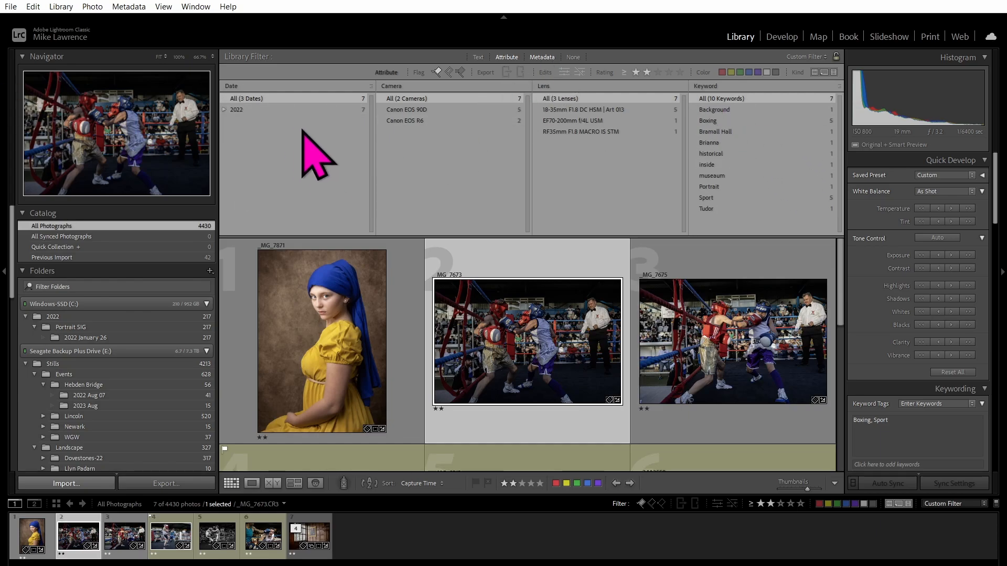
{"action": "scroll", "coordinate": [404, 289], "scroll_direction": "down", "scroll_amount": 3}
{"action": "scroll", "coordinate": [402, 274], "scroll_direction": "down", "scroll_amount": 3}
{"action": "scroll", "coordinate": [402, 274], "scroll_direction": "up", "scroll_amount": 6}
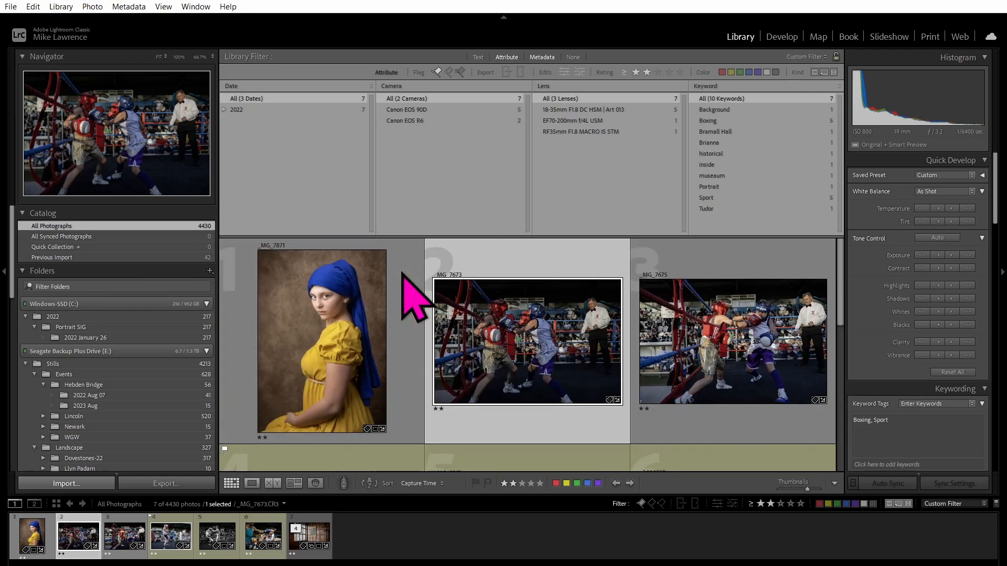
{"action": "scroll", "coordinate": [402, 273], "scroll_direction": "down", "scroll_amount": 6}
{"action": "scroll", "coordinate": [403, 272], "scroll_direction": "up", "scroll_amount": 6}
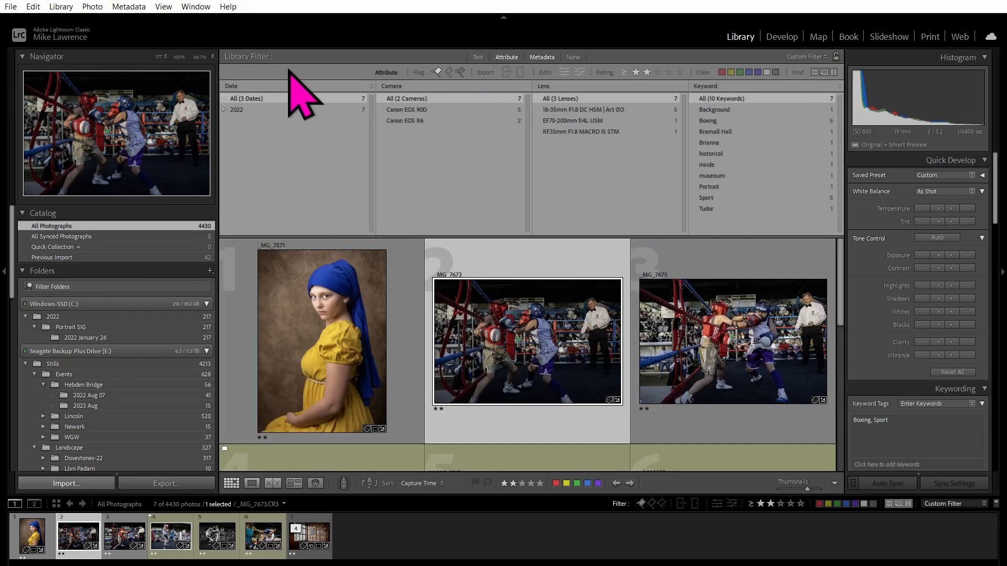
Clear the library filter to show all 4430 photos.
{"action": "left_click", "coordinate": [507, 57]}
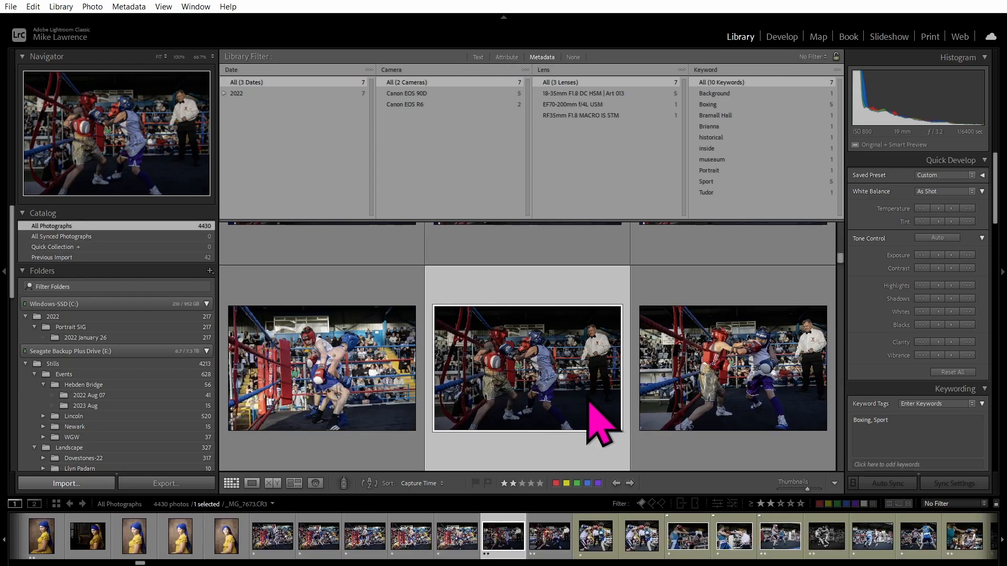
{"action": "scroll", "coordinate": [515, 359], "scroll_direction": "up", "scroll_amount": 5}
{"action": "scroll", "coordinate": [514, 358], "scroll_direction": "up", "scroll_amount": 5}
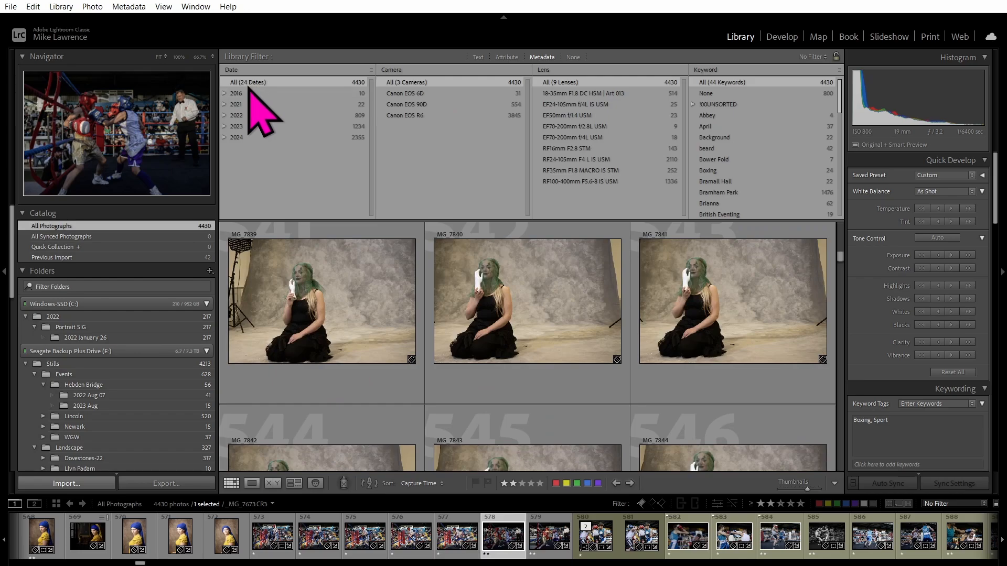
Try the 2023 / June date and Canon EOS 90D camera filters, then reset both.
{"action": "left_click", "coordinate": [236, 127]}
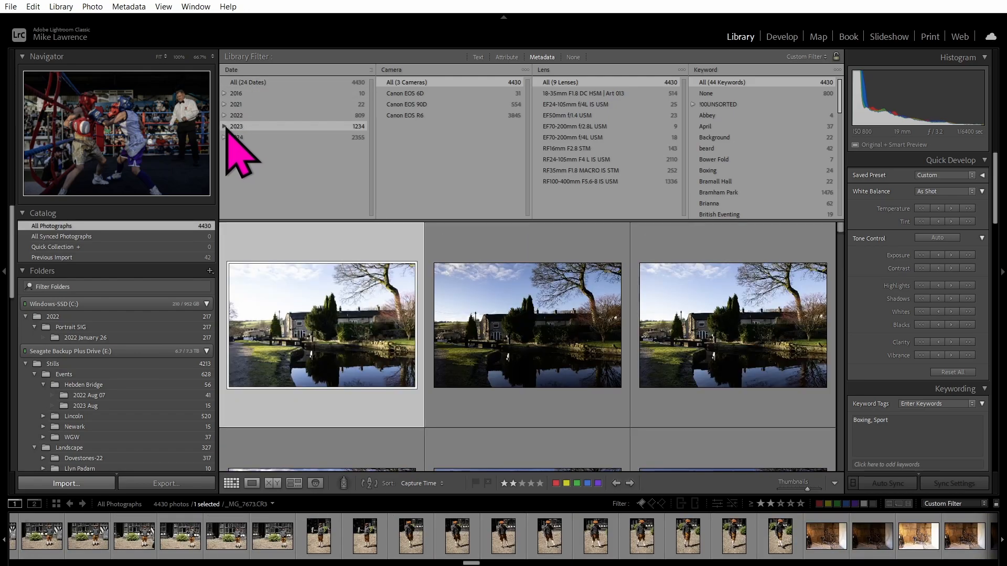
{"action": "left_click", "coordinate": [225, 127]}
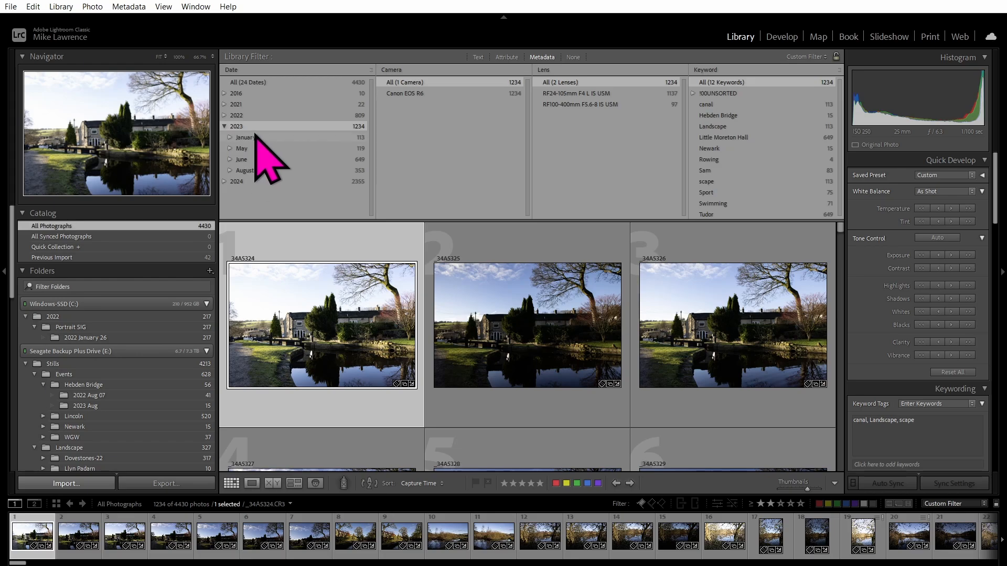
{"action": "left_click", "coordinate": [239, 159]}
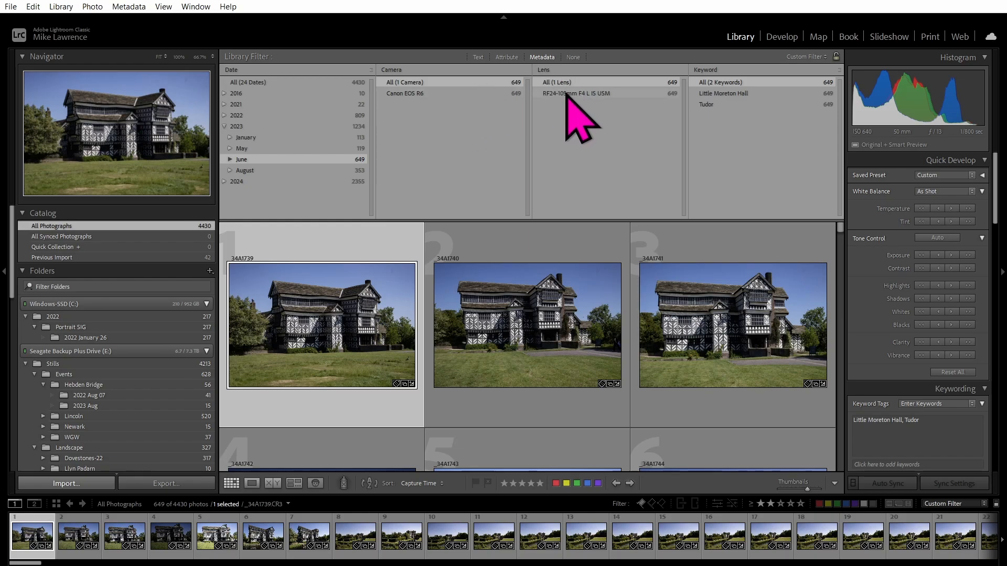
{"action": "left_click", "coordinate": [258, 83]}
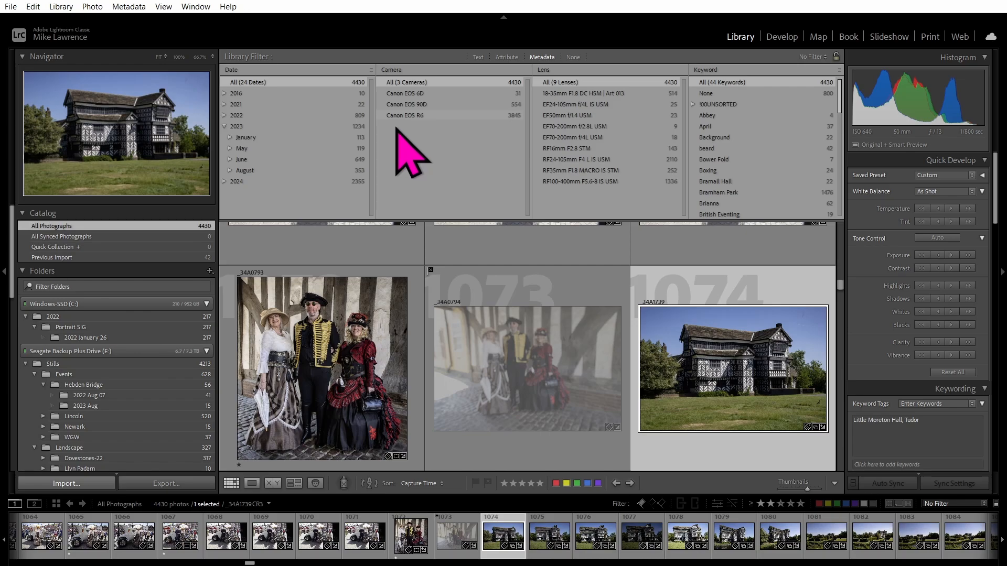
{"action": "left_click", "coordinate": [417, 105]}
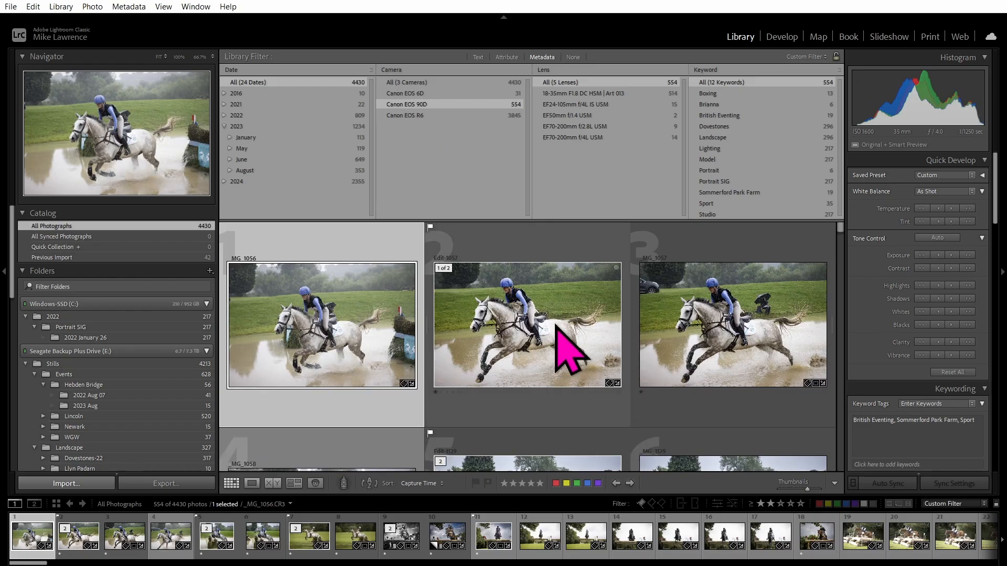
{"action": "left_click", "coordinate": [420, 81]}
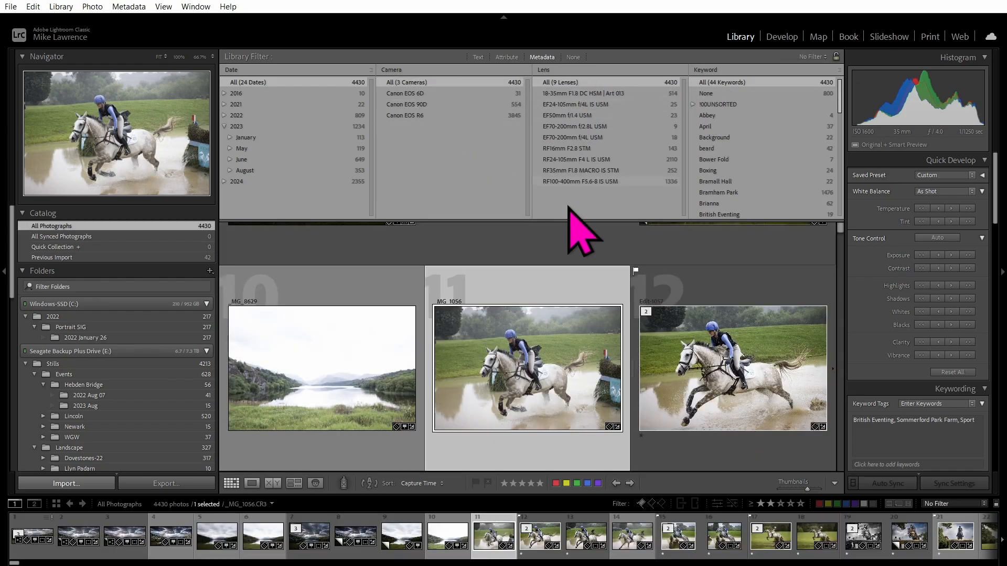
Make the fourth metadata column filter by Edit status, trying Edited and Unedited before All.
{"action": "left_click", "coordinate": [717, 70]}
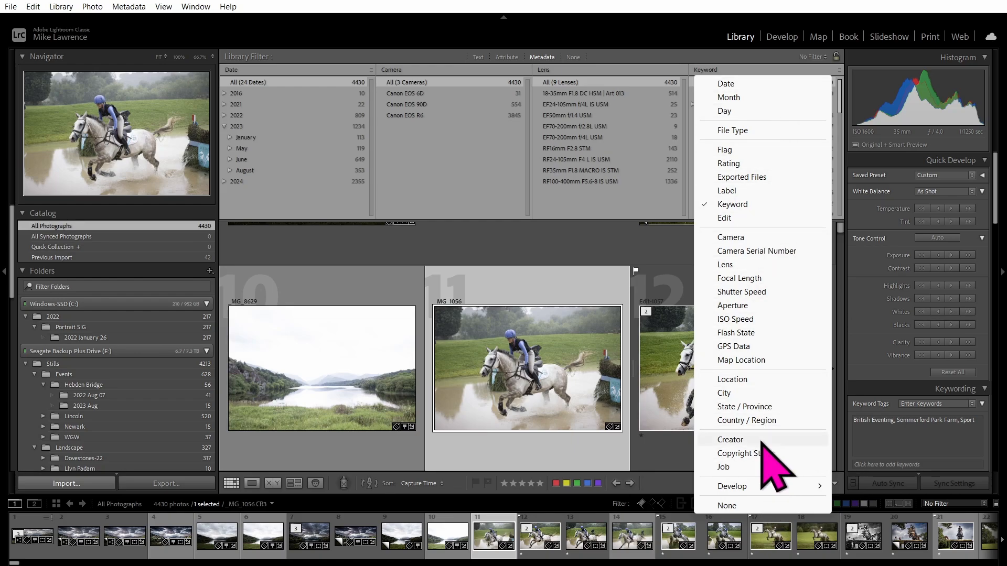
{"action": "mouse_move", "coordinate": [761, 493]}
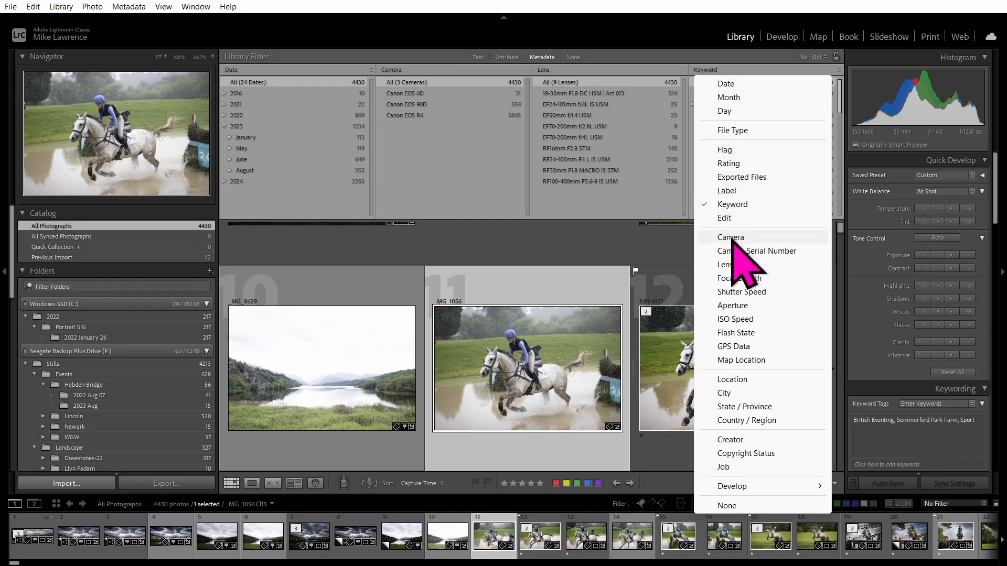
{"action": "left_click", "coordinate": [734, 217]}
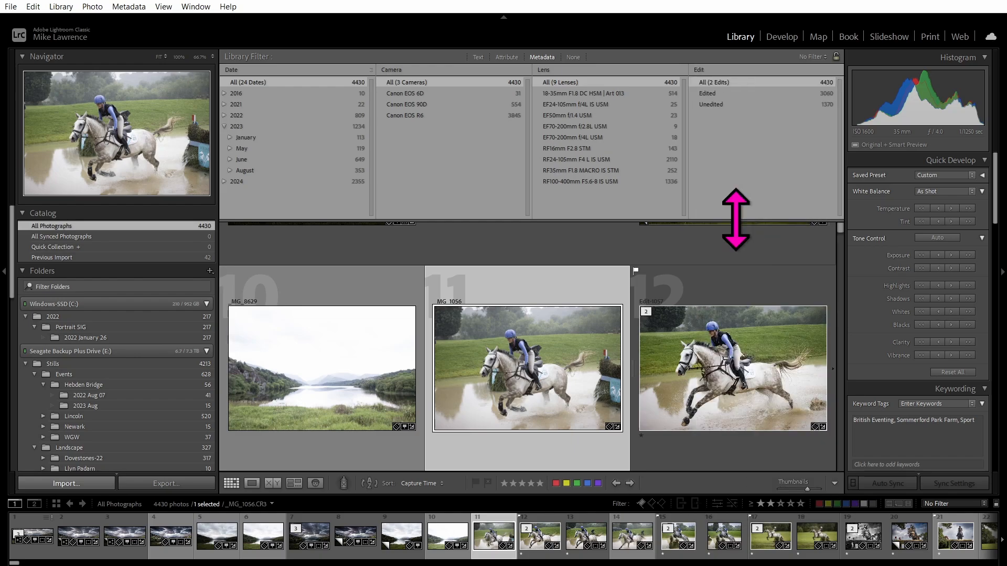
{"action": "left_click", "coordinate": [719, 95]}
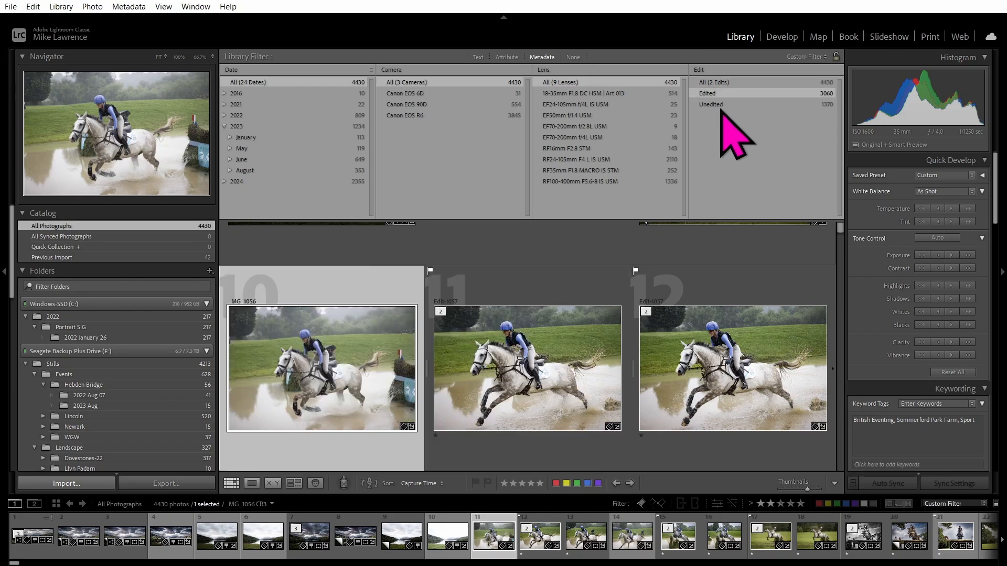
{"action": "left_click", "coordinate": [719, 104]}
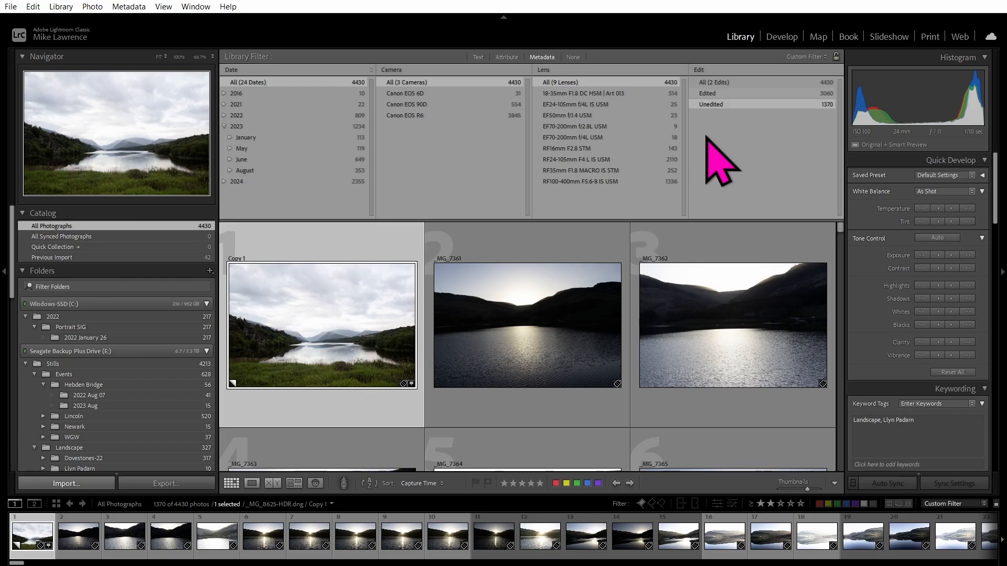
{"action": "left_click", "coordinate": [715, 82]}
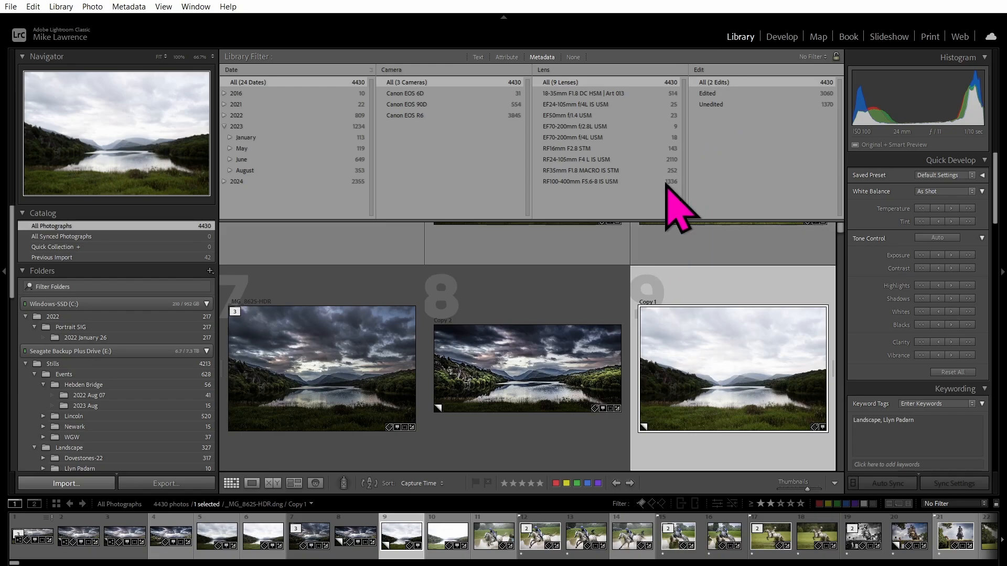
{"action": "left_click", "coordinate": [699, 70]}
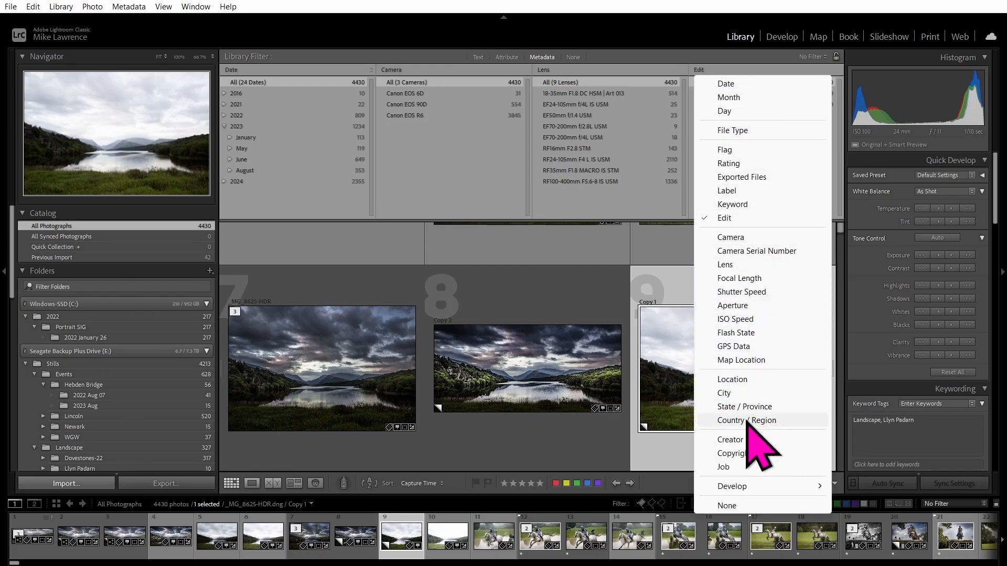
{"action": "left_click", "coordinate": [628, 53]}
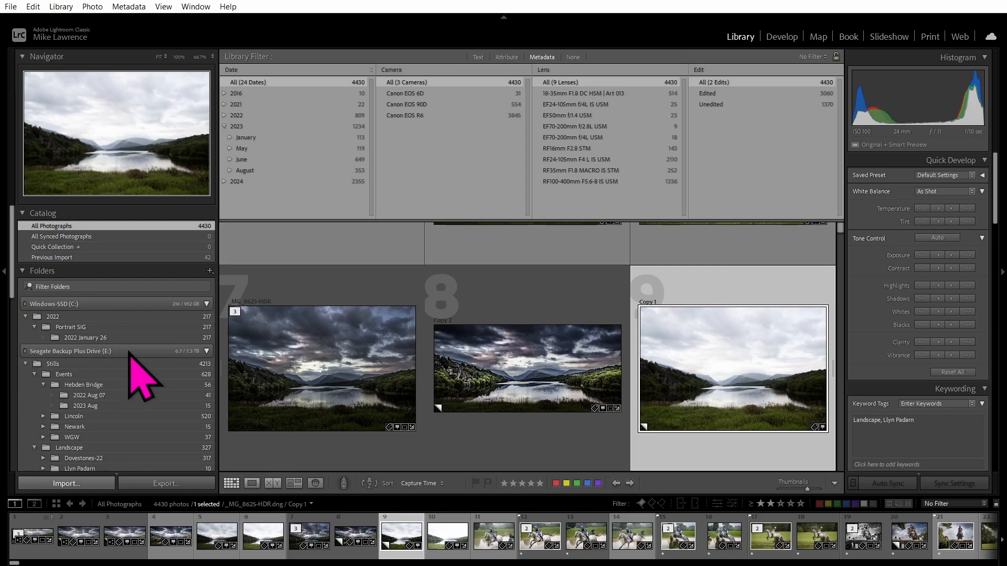
{"action": "scroll", "coordinate": [131, 355], "scroll_direction": "down", "scroll_amount": 10}
{"action": "scroll", "coordinate": [130, 353], "scroll_direction": "up", "scroll_amount": 12}
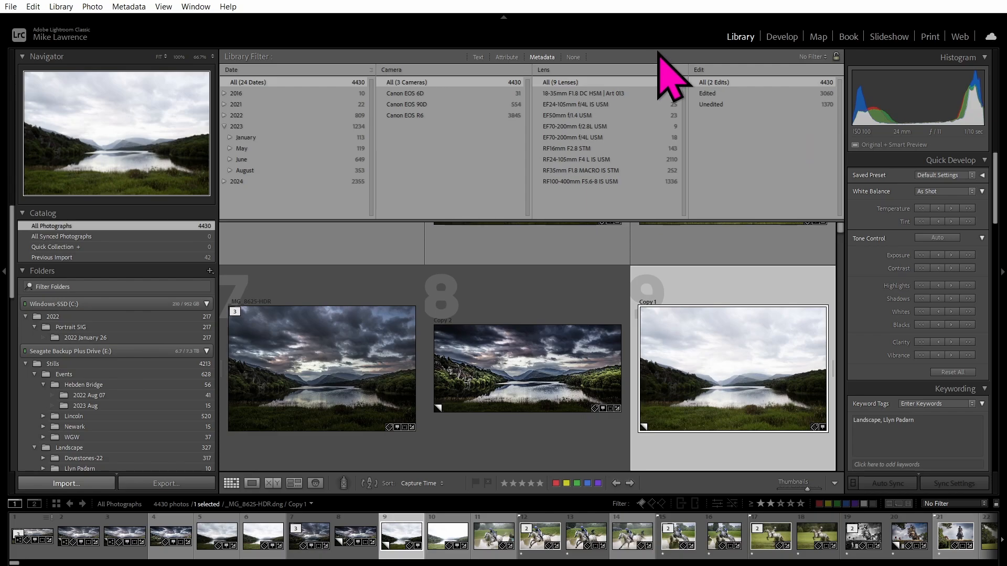
Turn library filters off, show thumbnail filenames, and open the lake photo in Develop.
{"action": "left_click", "coordinate": [573, 56]}
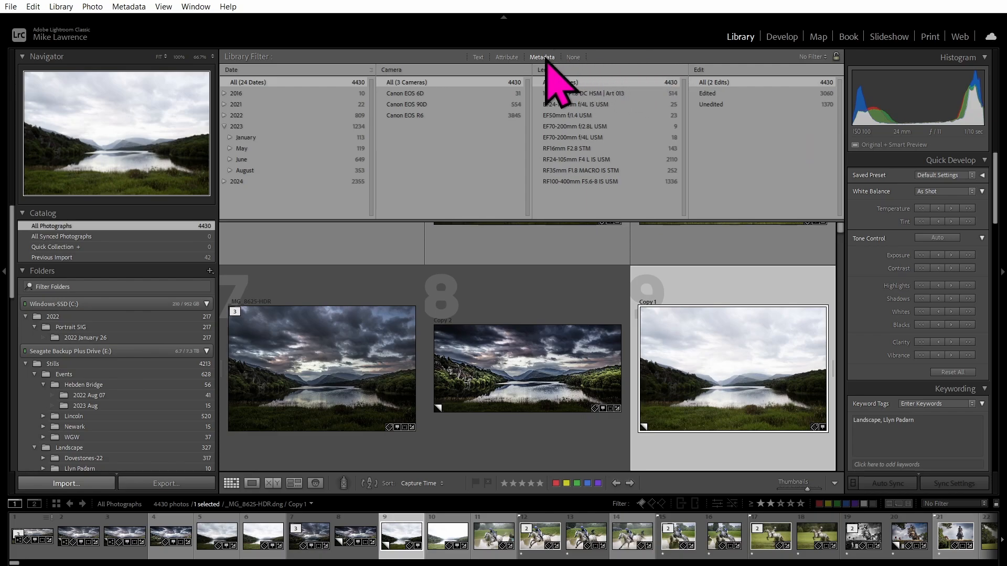
{"action": "key", "text": "j"}
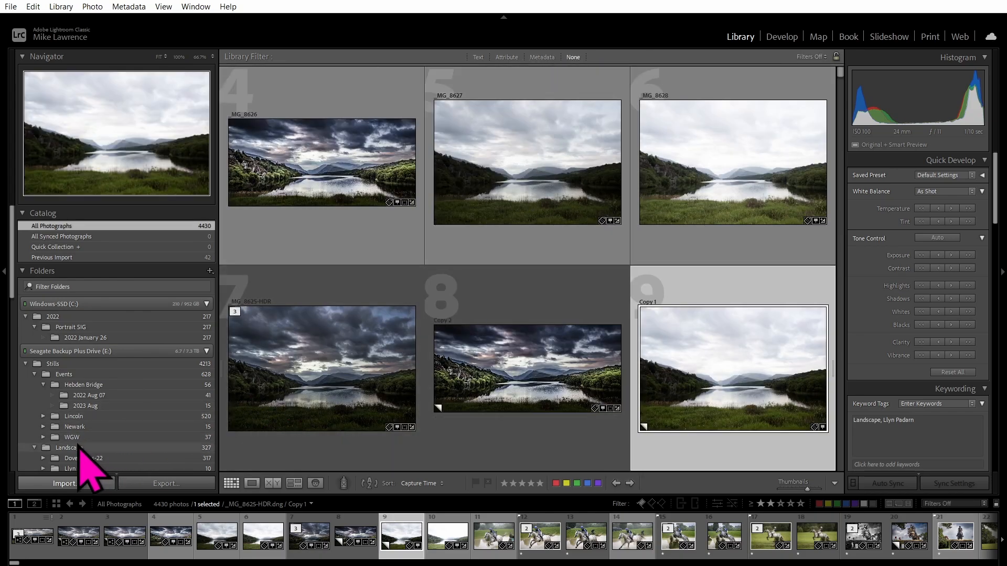
{"action": "scroll", "coordinate": [101, 460], "scroll_direction": "down", "scroll_amount": 5}
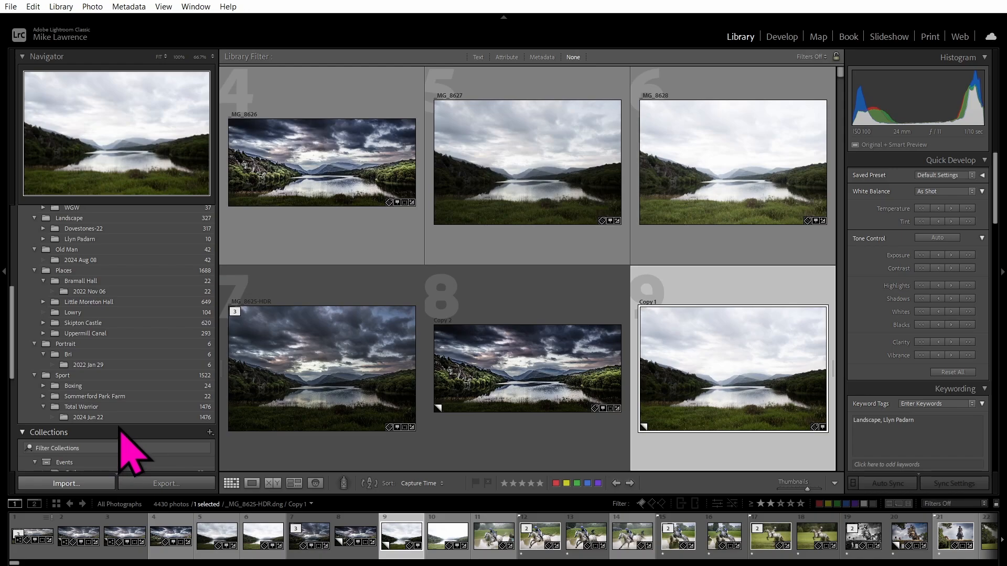
{"action": "scroll", "coordinate": [121, 429], "scroll_direction": "down", "scroll_amount": 5}
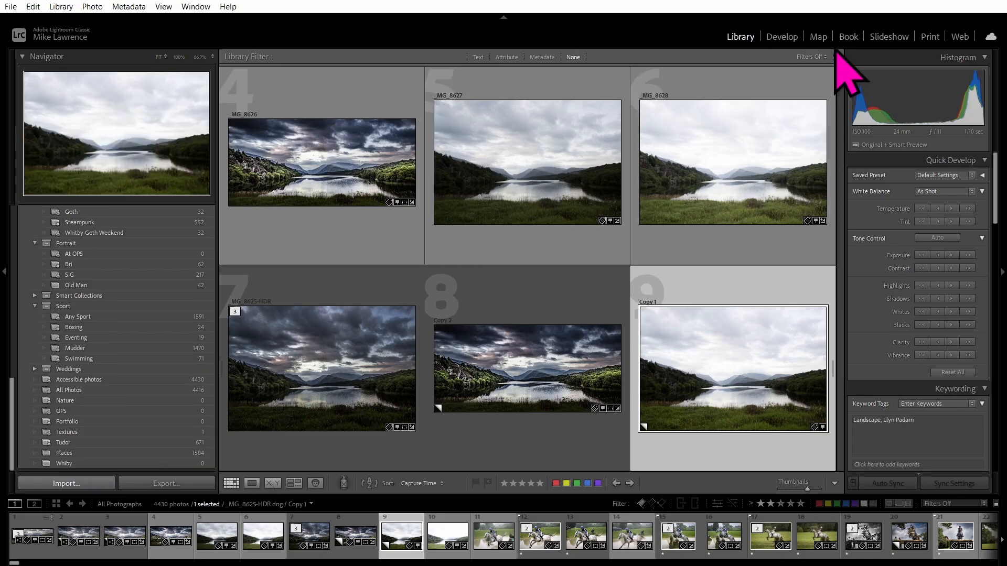
{"action": "left_click", "coordinate": [779, 39]}
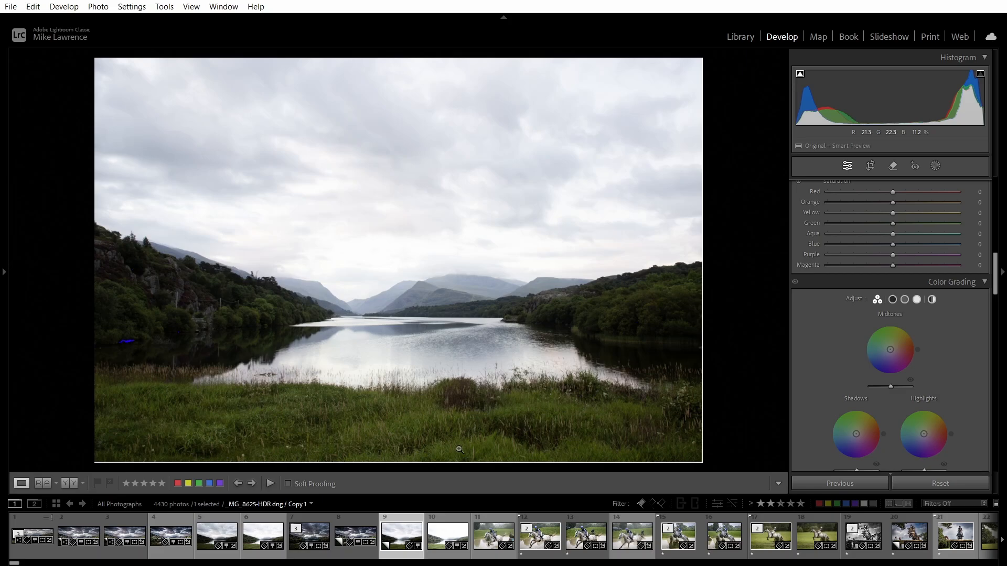
Reset the Copy 2 lake photo, then undo to restore its edit.
{"action": "left_click", "coordinate": [316, 537]}
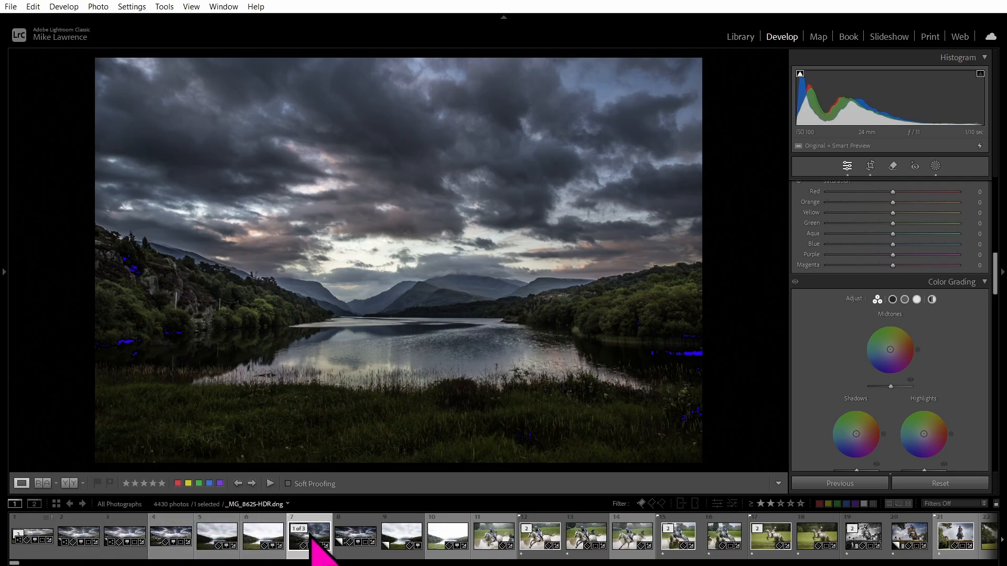
{"action": "left_click", "coordinate": [366, 544]}
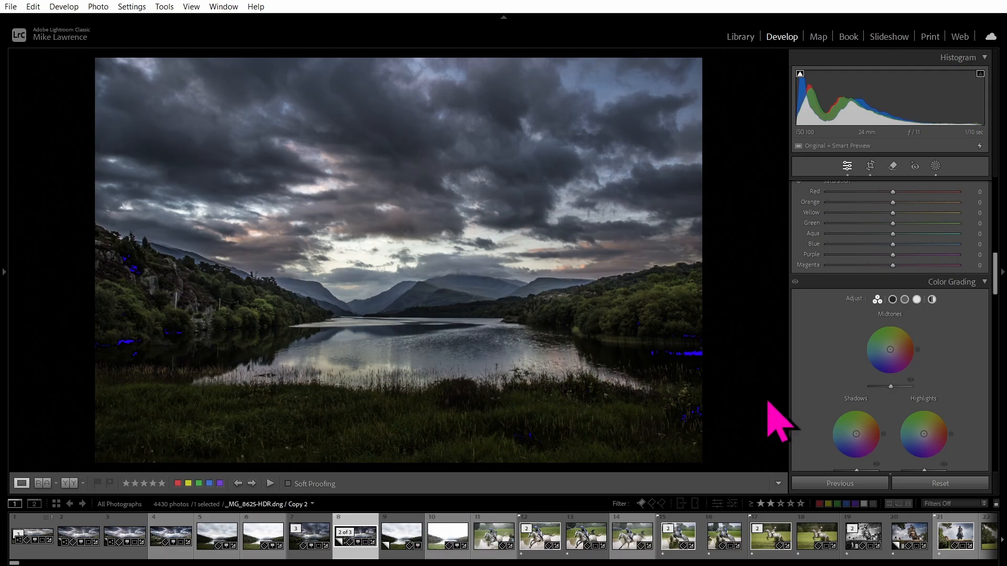
{"action": "left_click", "coordinate": [941, 483]}
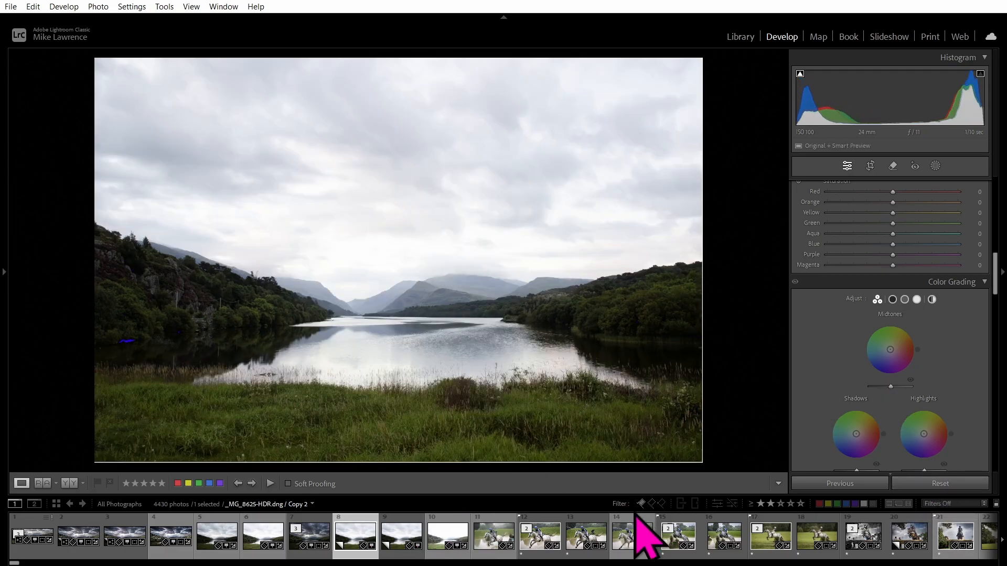
{"action": "key", "text": "ctrl+z"}
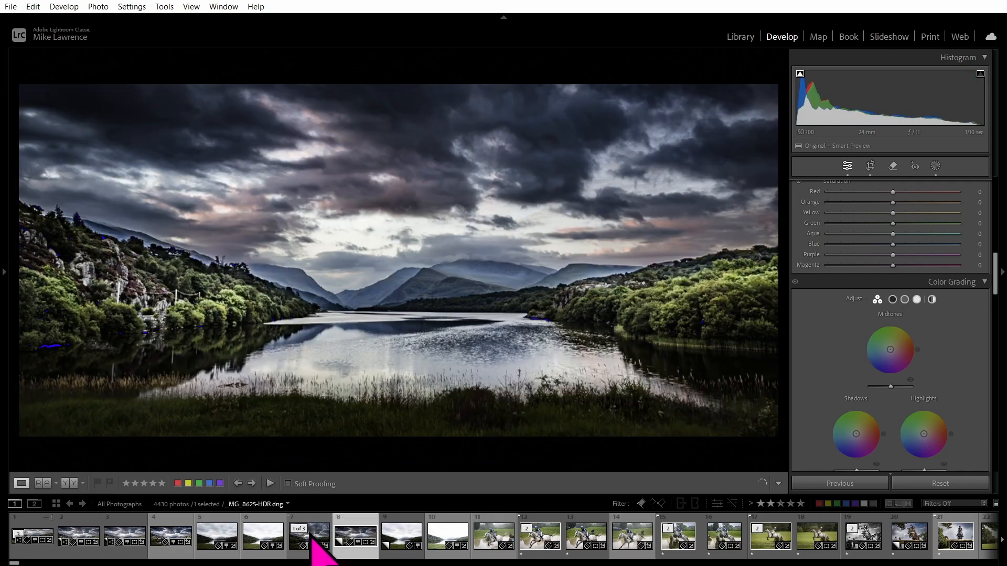
Reset the uncropped lake photo to its grey-sky original, then redisplay Copy 2.
{"action": "left_click", "coordinate": [315, 538]}
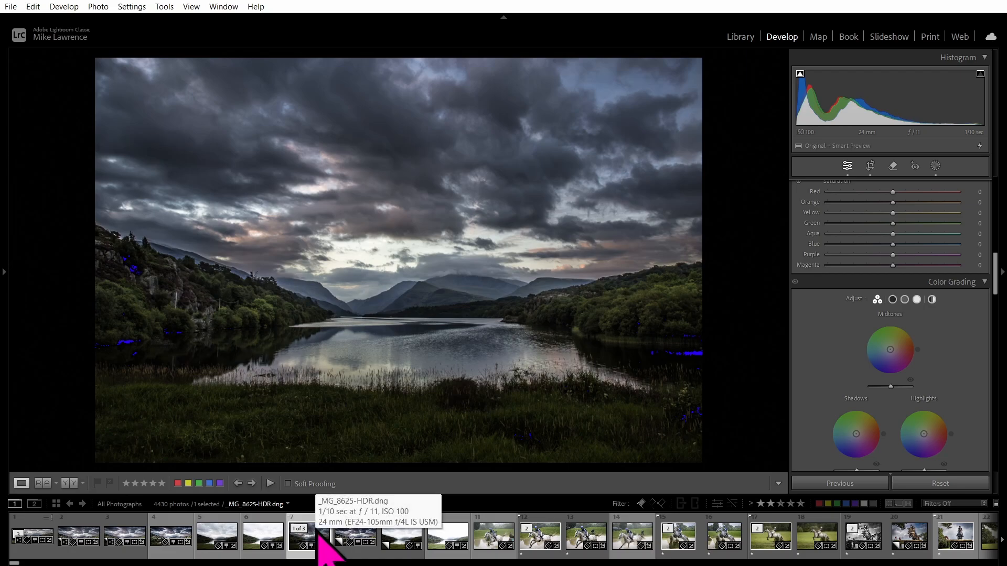
{"action": "left_click", "coordinate": [944, 484]}
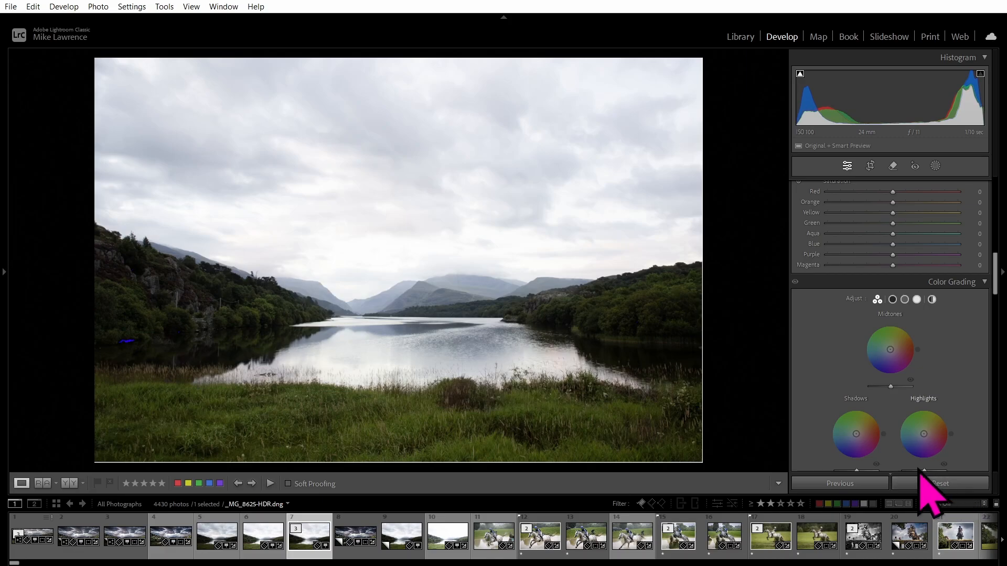
{"action": "scroll", "coordinate": [834, 386], "scroll_direction": "up", "scroll_amount": 3}
{"action": "scroll", "coordinate": [834, 386], "scroll_direction": "up", "scroll_amount": 5}
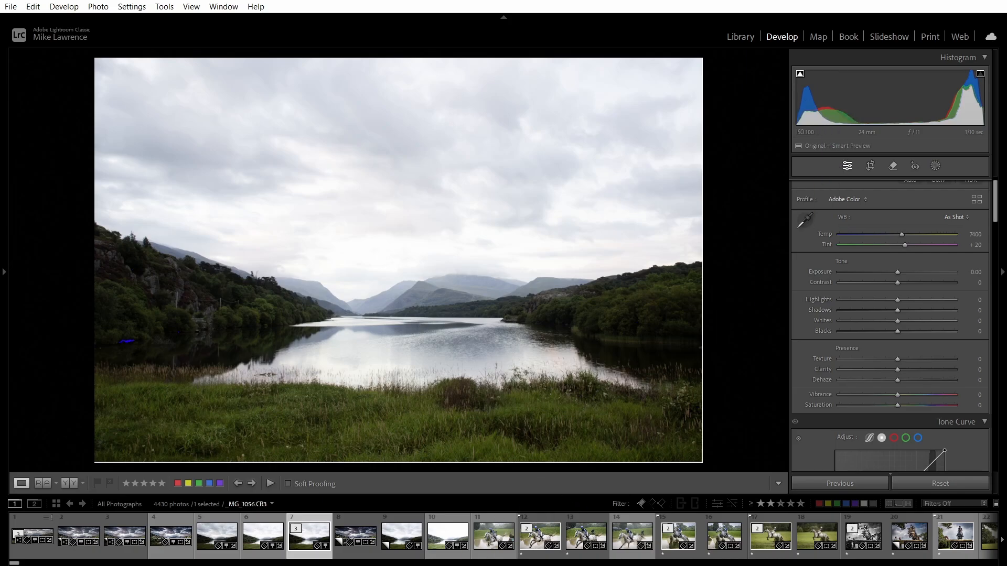
{"action": "left_click", "coordinate": [367, 536]}
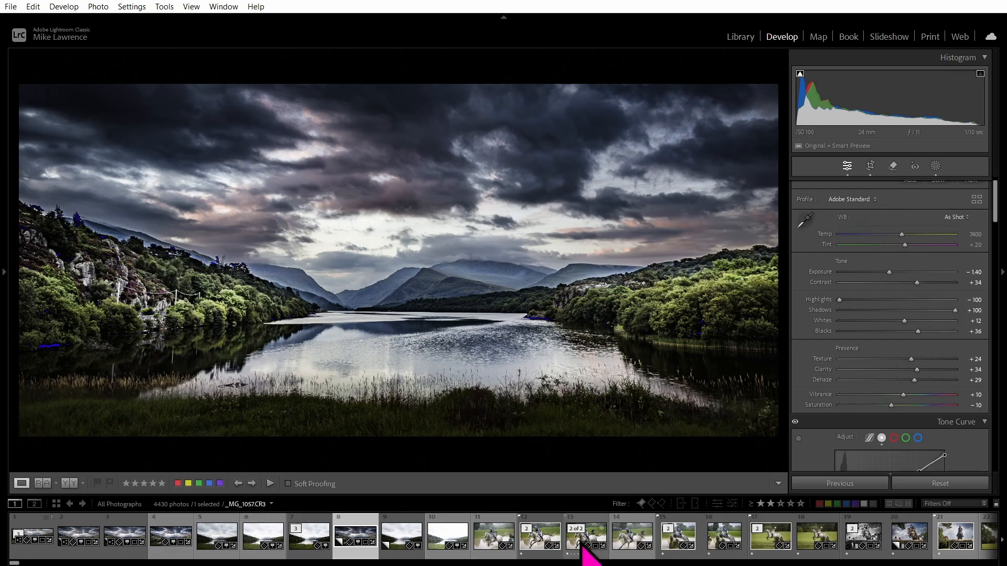
{"action": "mouse_move", "coordinate": [586, 545]}
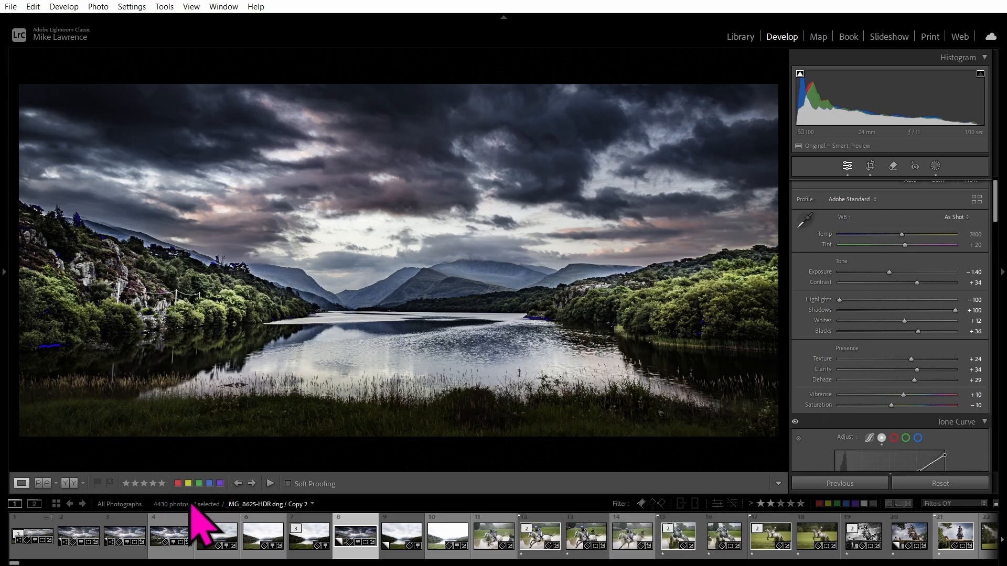
Switch to Smart Collection: Tudor, filter by star rating, and open _34A1963.CR3.
{"action": "left_click", "coordinate": [259, 505]}
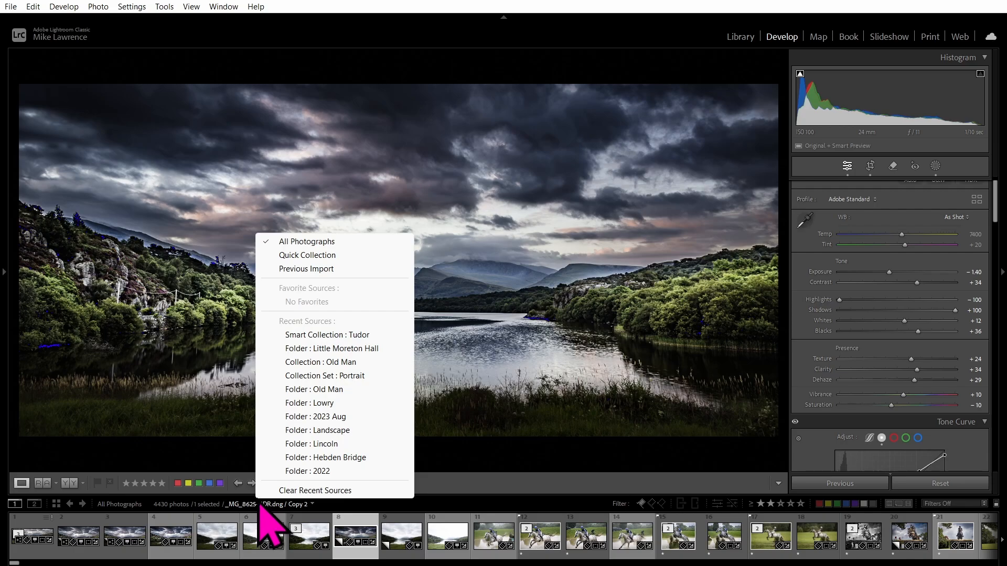
{"action": "left_click", "coordinate": [321, 334]}
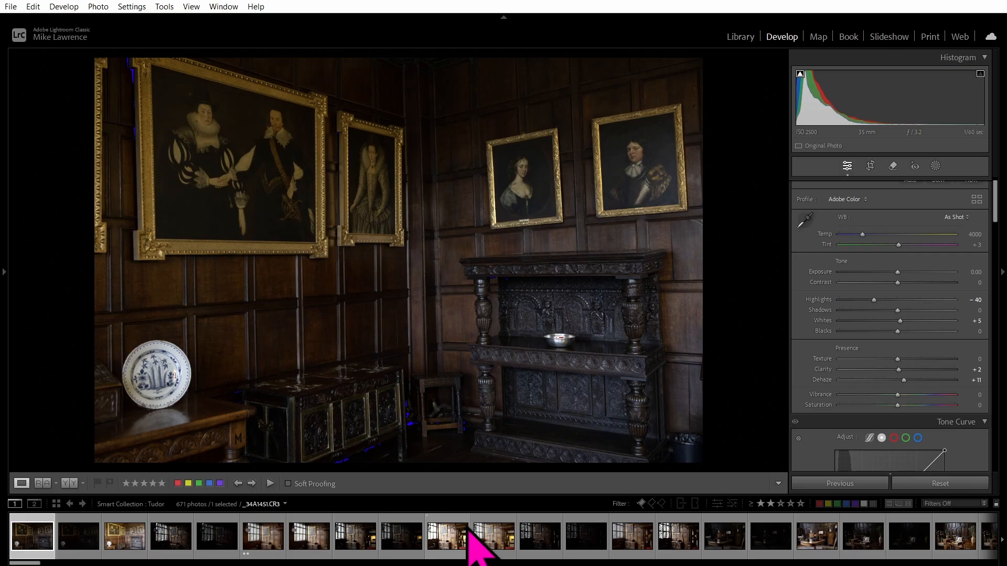
{"action": "left_click", "coordinate": [764, 506]}
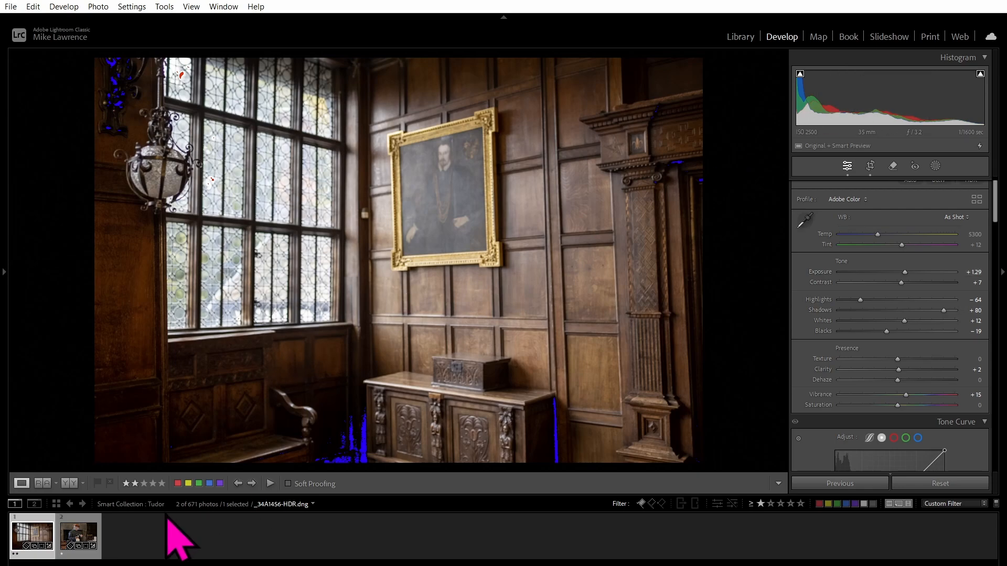
{"action": "left_click", "coordinate": [79, 536]}
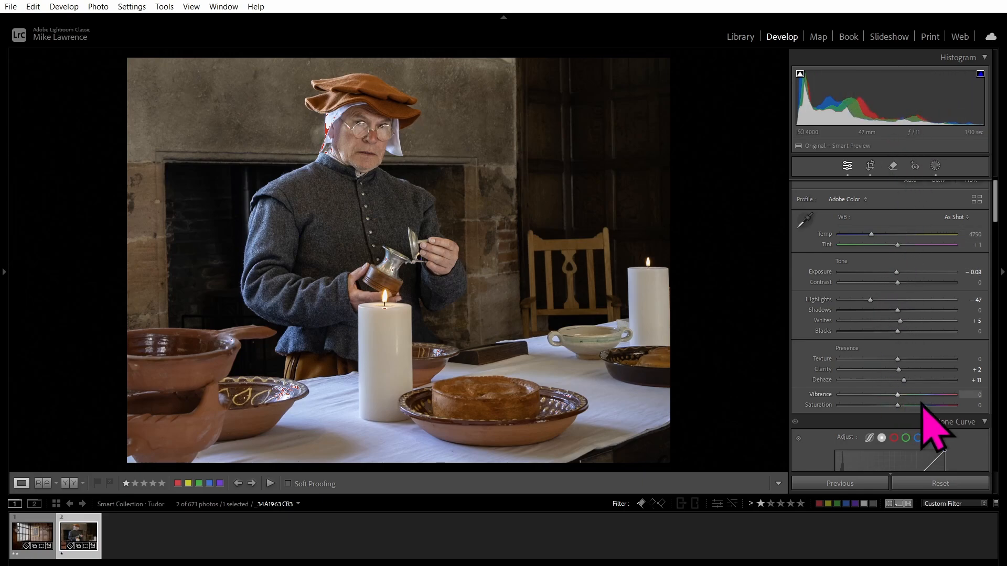
Reset _34A1963.CR3, then set Highlights to -68 and Whites to +17.
{"action": "left_click", "coordinate": [954, 486]}
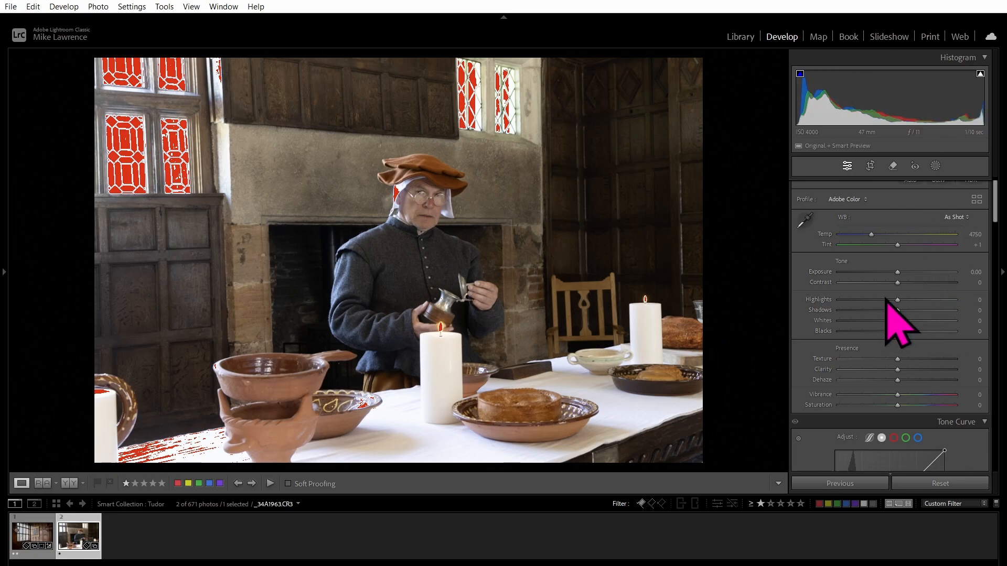
{"action": "left_click_drag", "start_coordinate": [898, 302], "coordinate": [868, 314]}
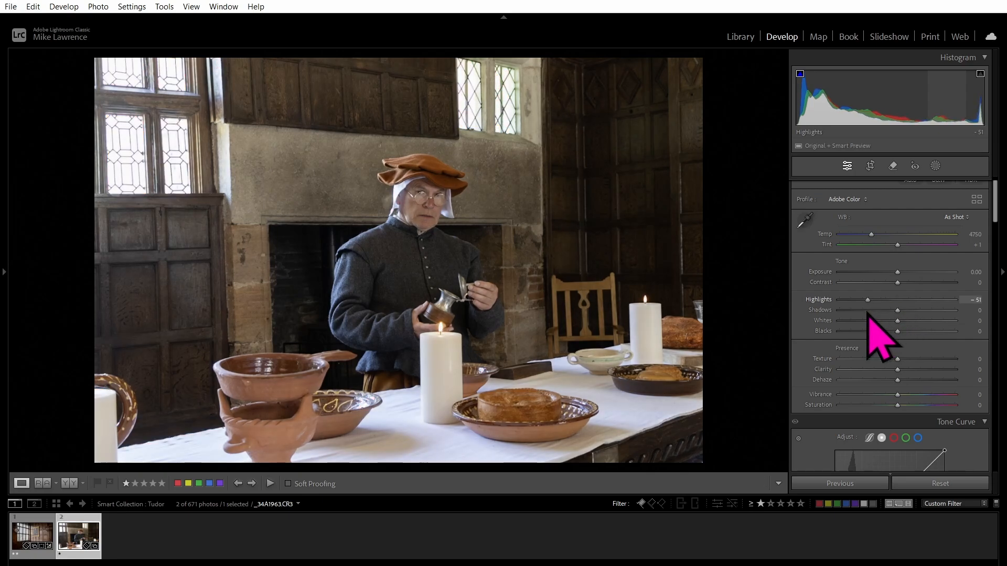
{"action": "left_click_drag", "start_coordinate": [868, 314], "coordinate": [896, 317]}
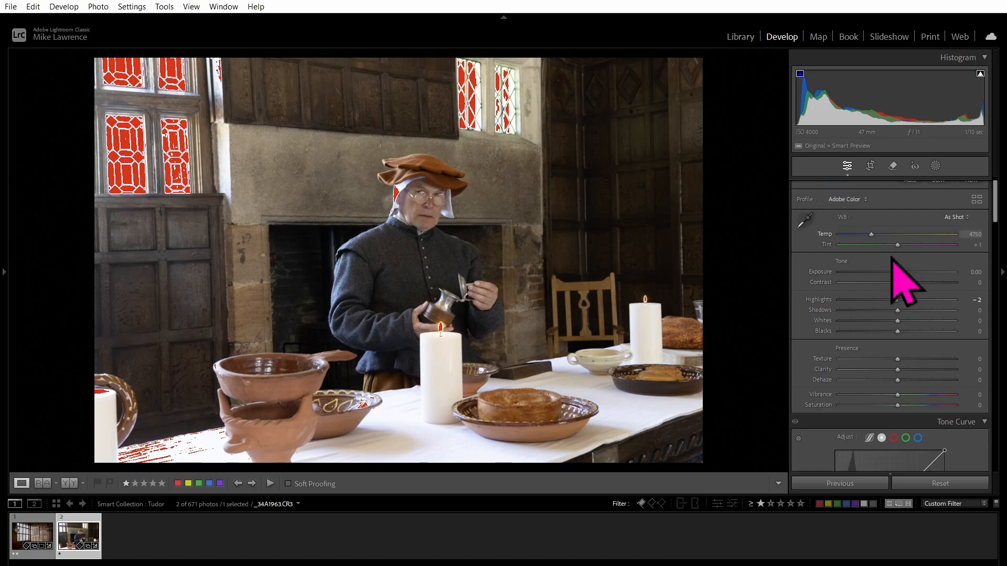
{"action": "left_click_drag", "start_coordinate": [896, 302], "coordinate": [858, 303]}
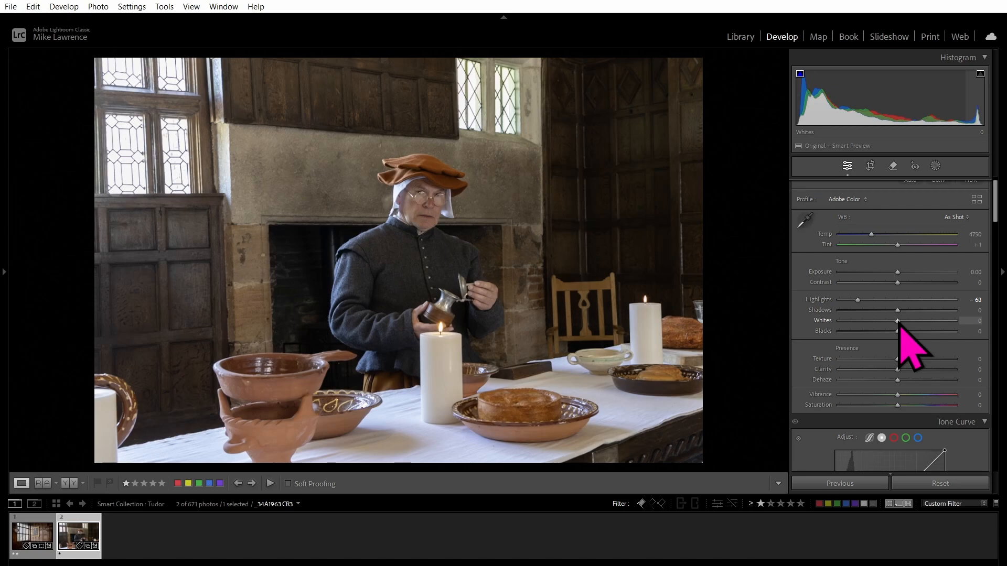
{"action": "left_click_drag", "start_coordinate": [898, 325], "coordinate": [909, 326]}
{"action": "mouse_move", "coordinate": [909, 323]}
{"action": "left_mouse_down"}
{"action": "mouse_move", "coordinate": [888, 324]}
{"action": "mouse_move", "coordinate": [909, 321]}
{"action": "left_mouse_up"}
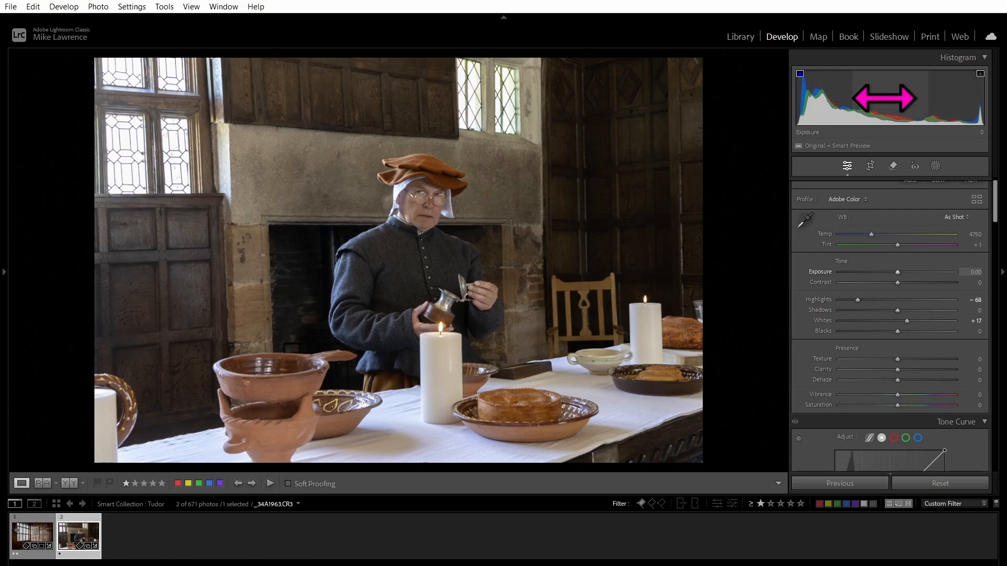
Set Exposure +0.34, Highlights -79, Texture +44, Clarity +18, Dehaze +20, Vibrance +21, Saturation -12.
{"action": "left_click_drag", "start_coordinate": [884, 99], "coordinate": [898, 99]}
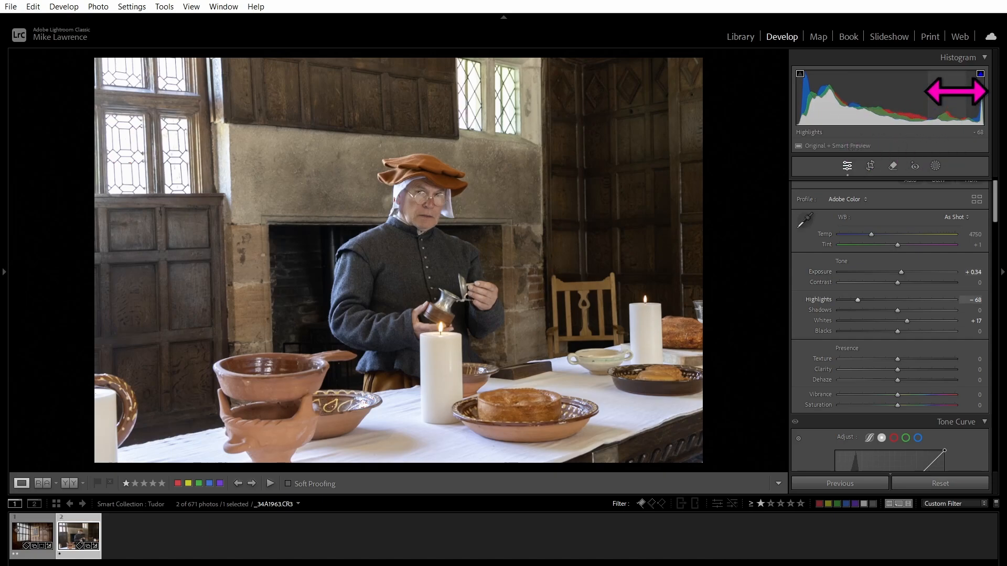
{"action": "left_click_drag", "start_coordinate": [955, 90], "coordinate": [936, 100]}
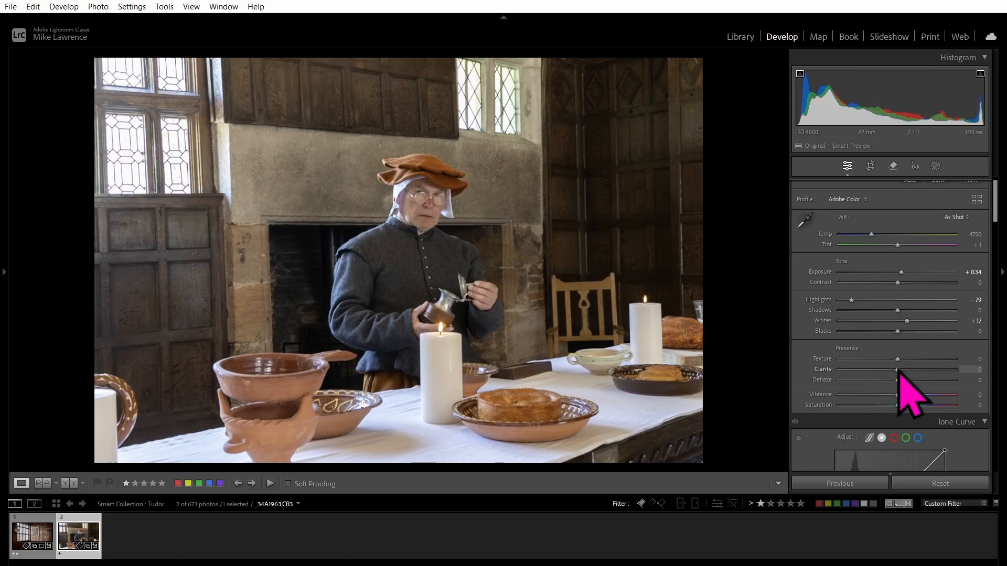
{"action": "mouse_move", "coordinate": [898, 370]}
{"action": "left_mouse_down"}
{"action": "mouse_move", "coordinate": [916, 370]}
{"action": "mouse_move", "coordinate": [908, 377]}
{"action": "mouse_move", "coordinate": [922, 360]}
{"action": "mouse_move", "coordinate": [912, 381]}
{"action": "left_mouse_up"}
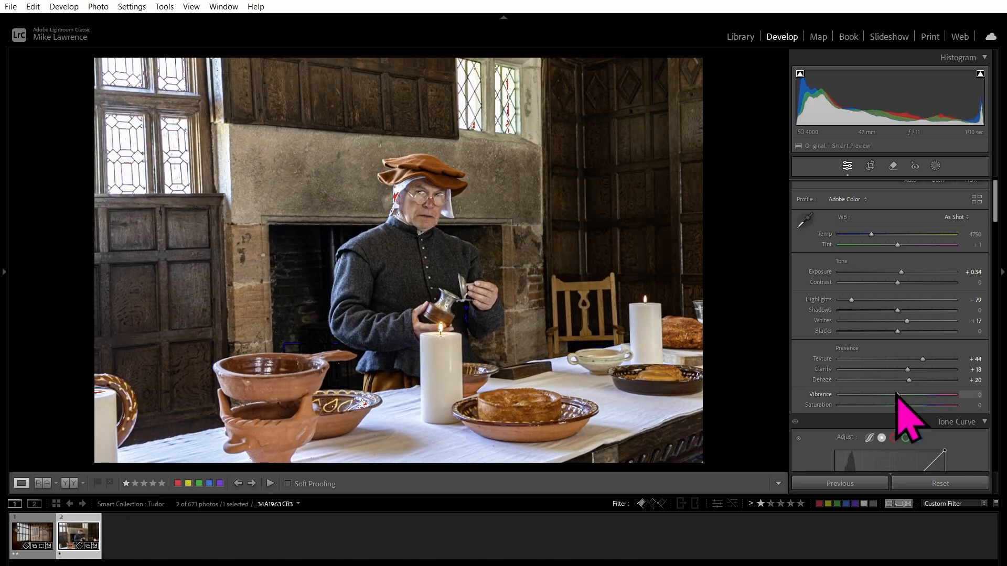
{"action": "mouse_move", "coordinate": [899, 394]}
{"action": "left_mouse_down"}
{"action": "mouse_move", "coordinate": [917, 394]}
{"action": "mouse_move", "coordinate": [890, 406]}
{"action": "left_mouse_up"}
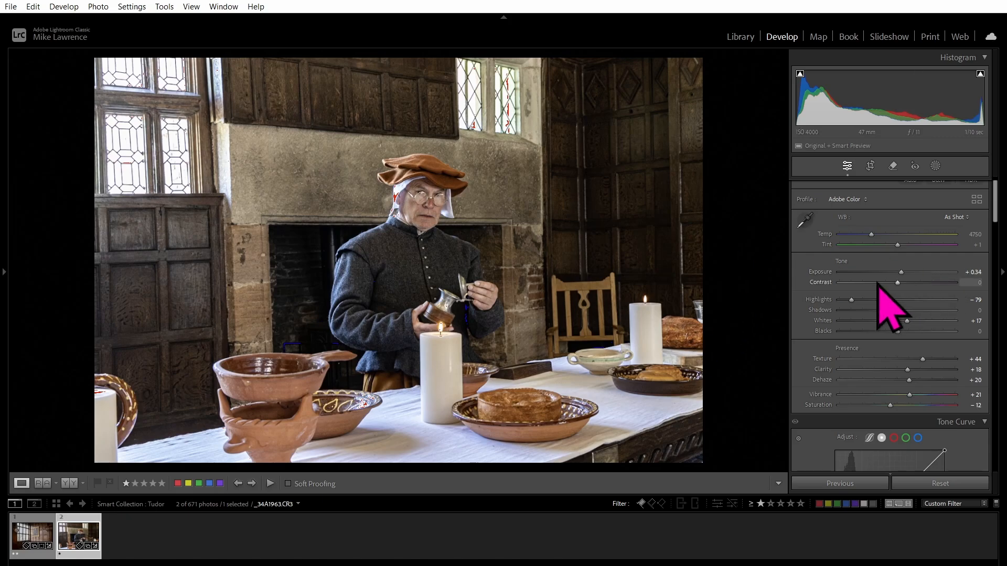
Use the Color Mixer Saturation targeted tool to set Orange -30 and Red -2.
{"action": "scroll", "coordinate": [881, 294], "scroll_direction": "down", "scroll_amount": 5}
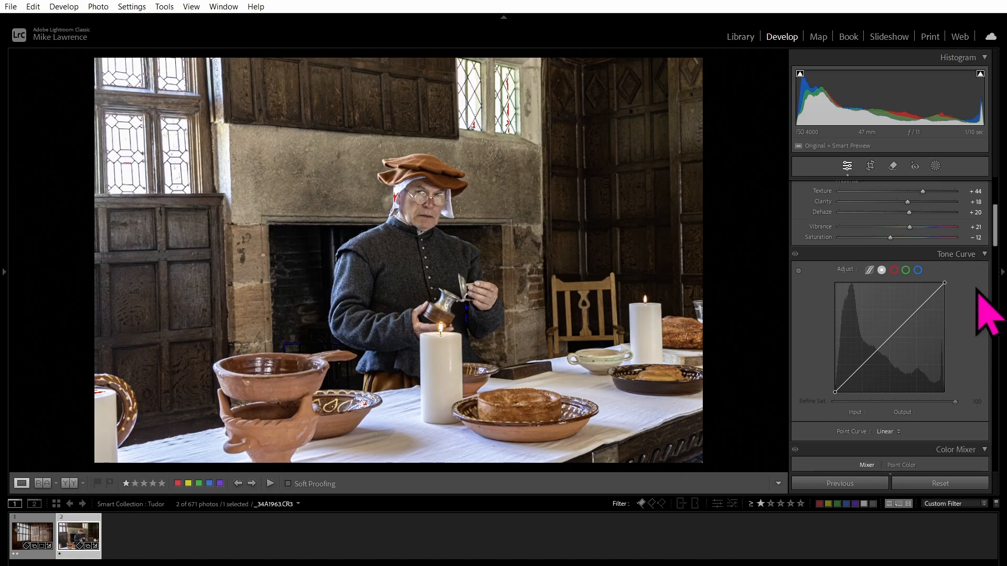
{"action": "scroll", "coordinate": [964, 314], "scroll_direction": "down", "scroll_amount": 3}
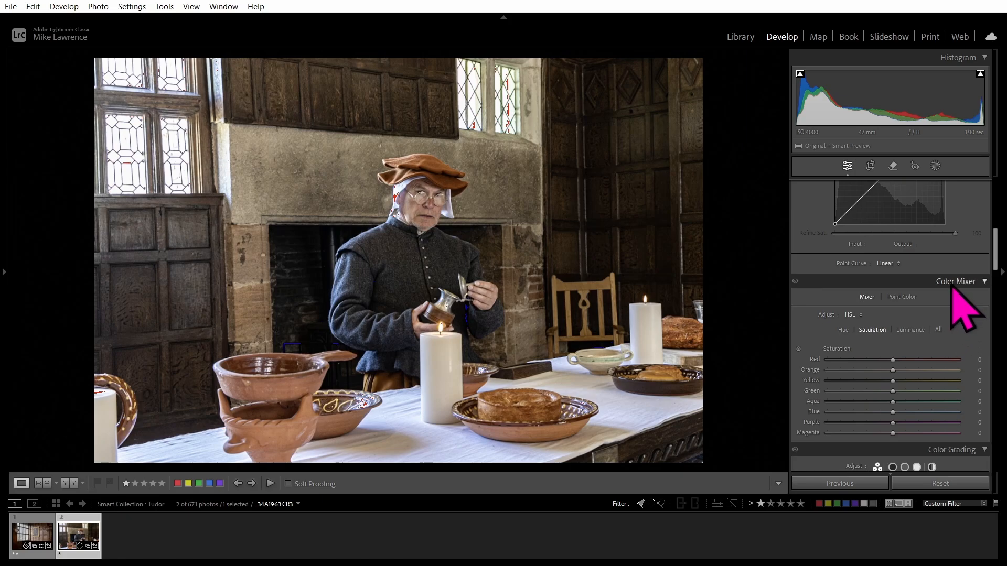
{"action": "scroll", "coordinate": [967, 320], "scroll_direction": "down", "scroll_amount": 2}
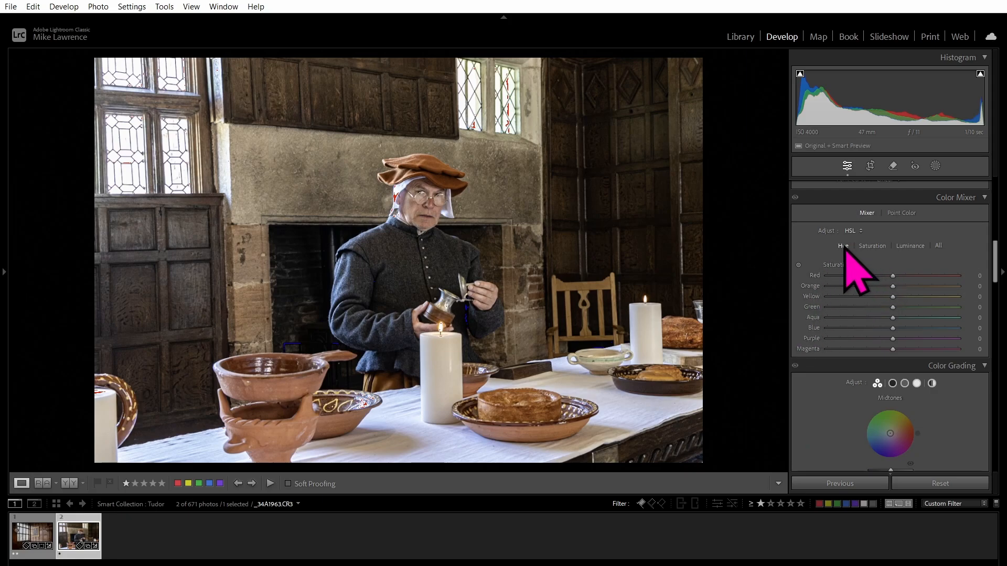
{"action": "left_click", "coordinate": [910, 246]}
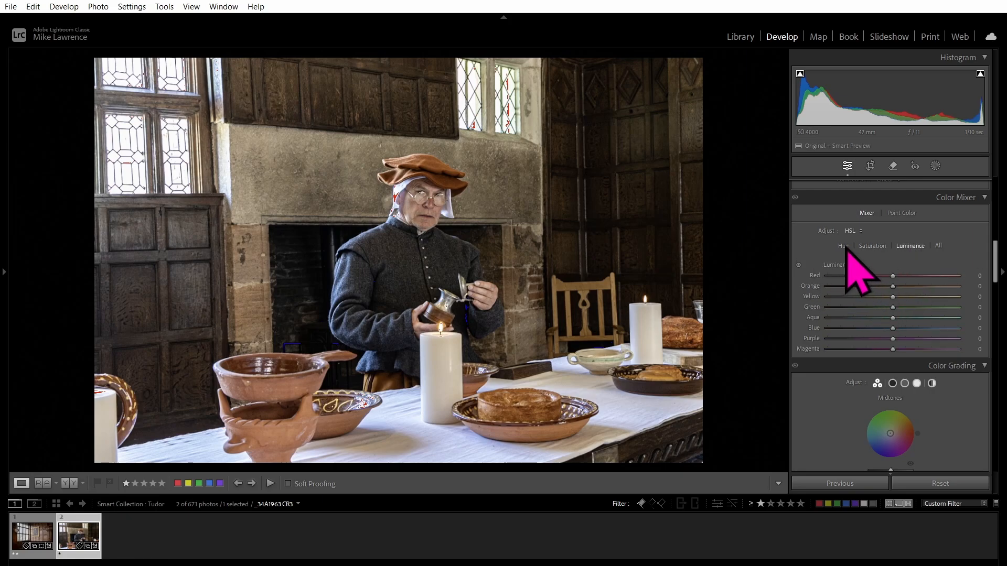
{"action": "left_click", "coordinate": [876, 247]}
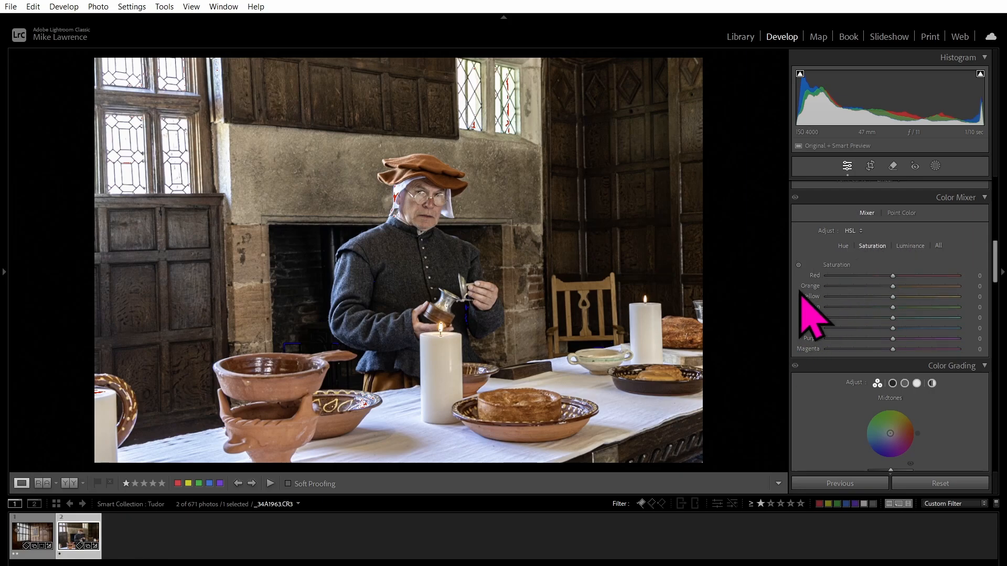
{"action": "left_click", "coordinate": [799, 264]}
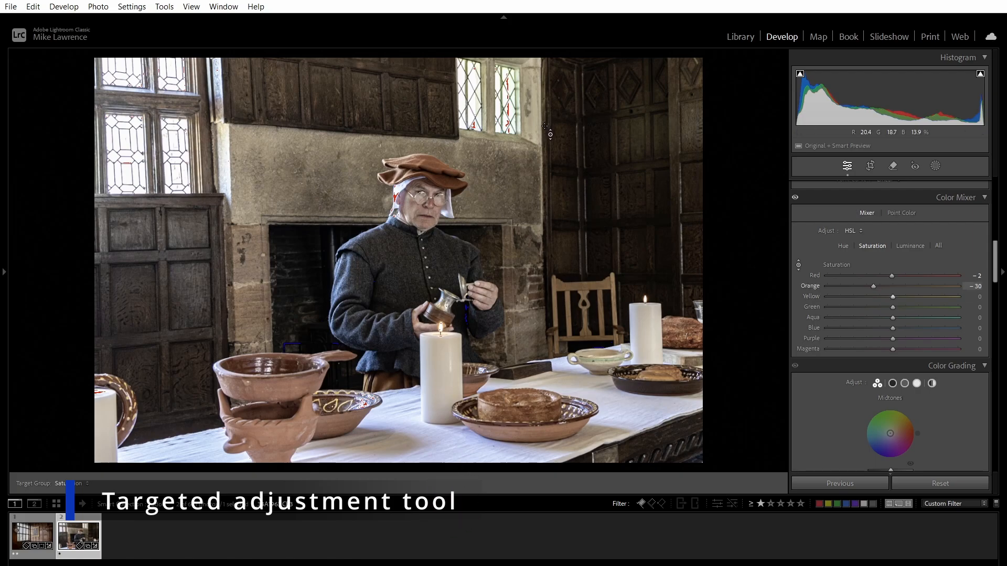
Crop the table photo by trimming its top, left, right and bottom edges.
{"action": "left_click", "coordinate": [869, 166]}
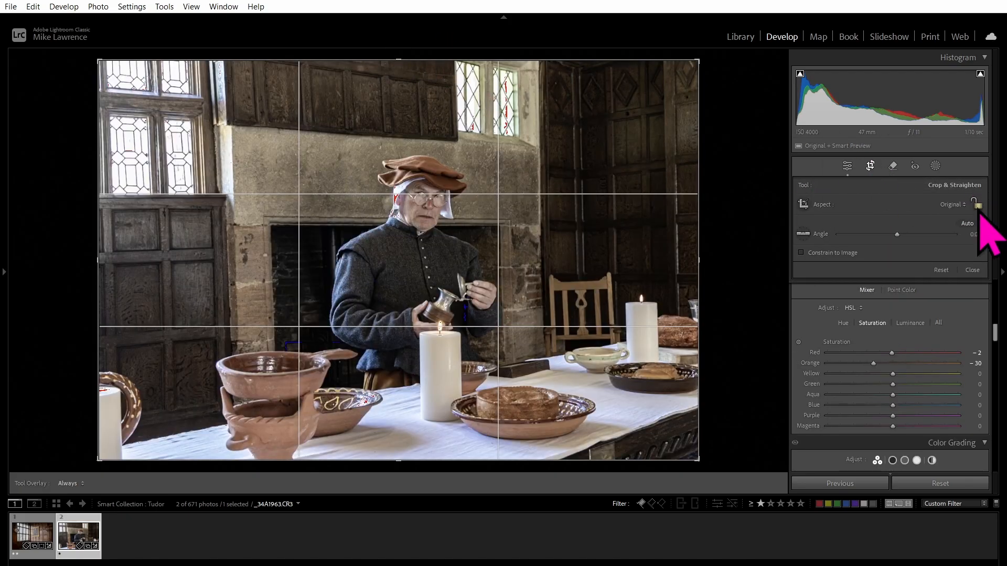
{"action": "left_click_drag", "start_coordinate": [396, 68], "coordinate": [392, 103]}
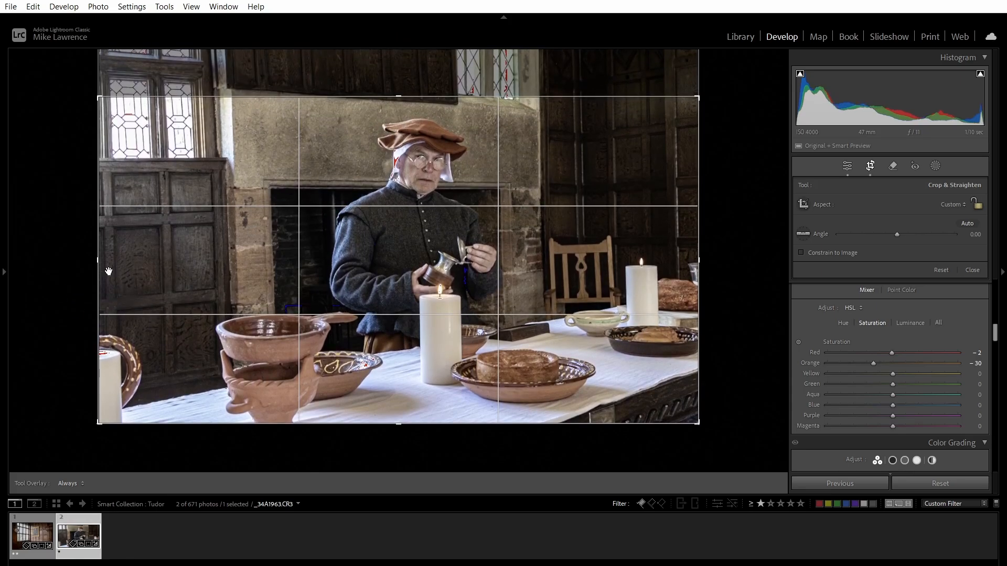
{"action": "left_click_drag", "start_coordinate": [105, 270], "coordinate": [183, 250]}
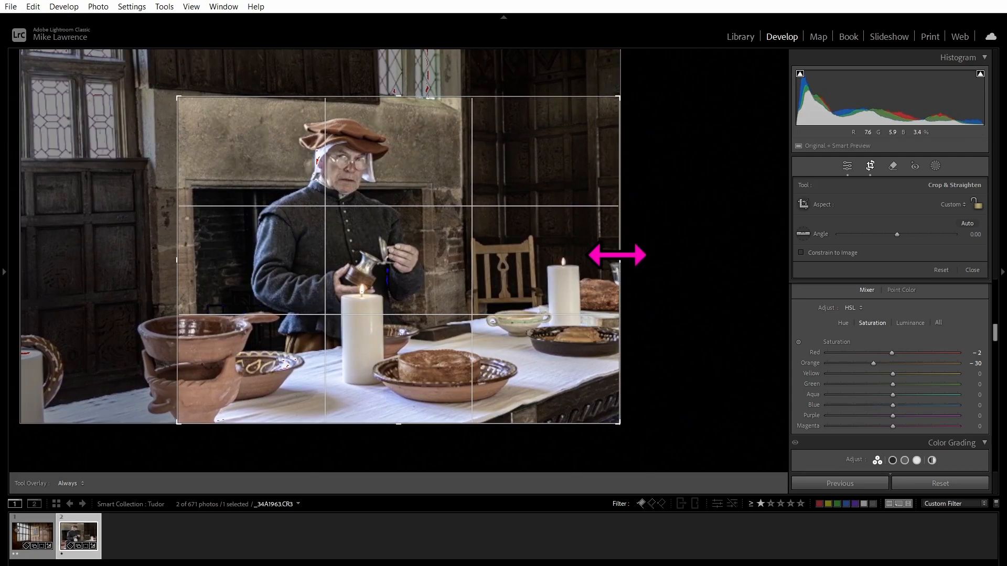
{"action": "left_click_drag", "start_coordinate": [618, 255], "coordinate": [611, 256]}
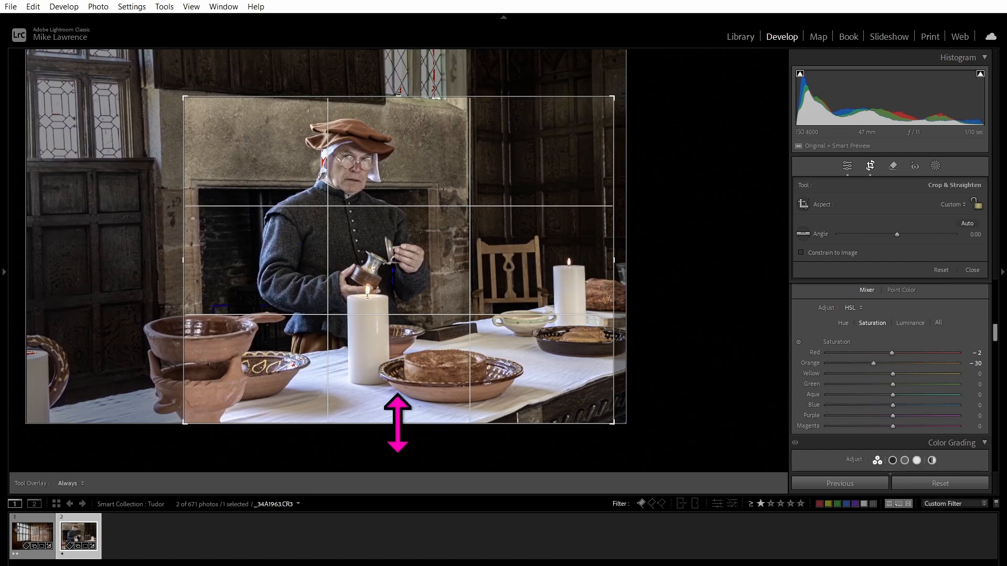
{"action": "left_click_drag", "start_coordinate": [398, 424], "coordinate": [396, 416]}
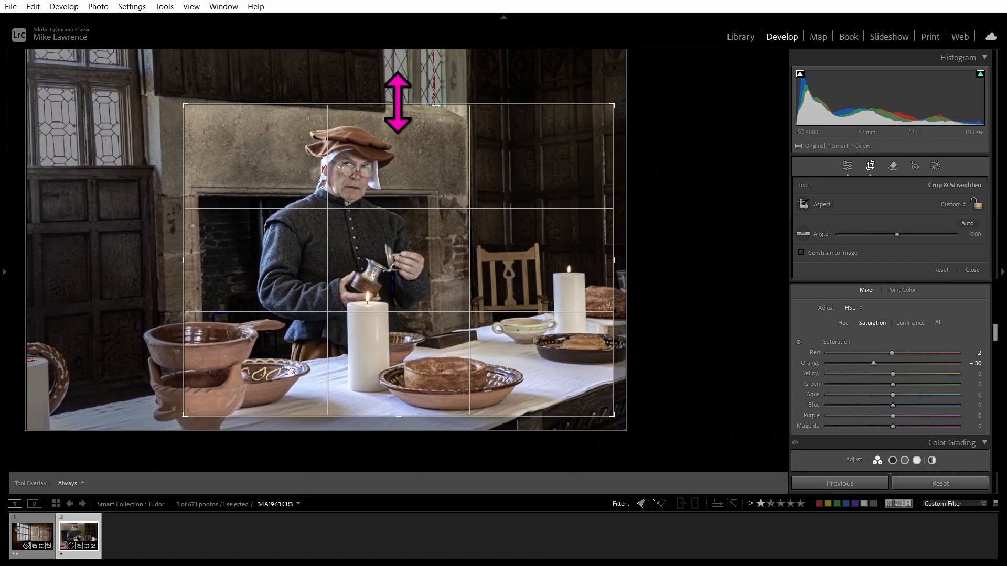
{"action": "left_click_drag", "start_coordinate": [397, 104], "coordinate": [401, 109]}
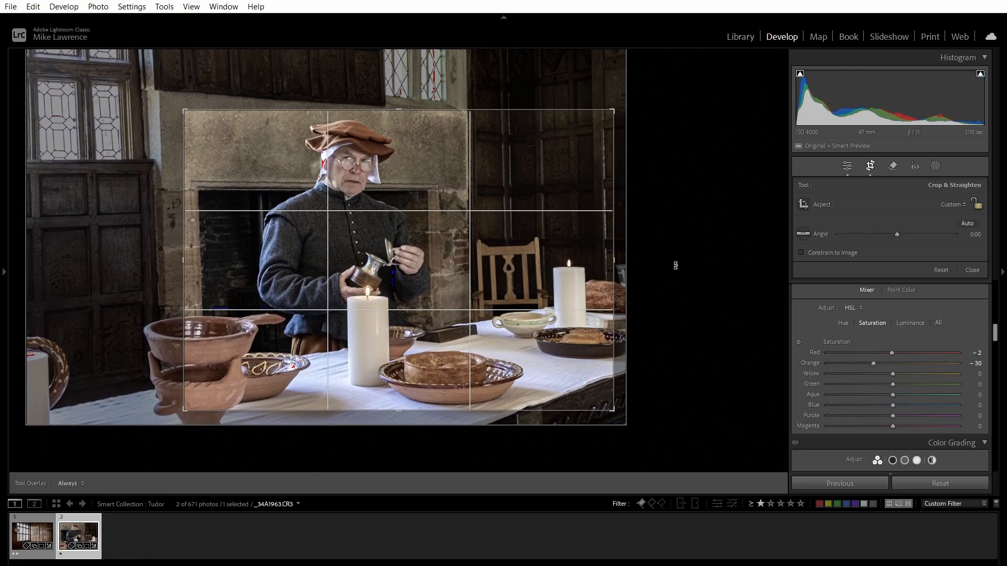
Straighten to -0.19°, lock the crop aspect, and resize the crop from the corner.
{"action": "left_click_drag", "start_coordinate": [674, 263], "coordinate": [679, 254]}
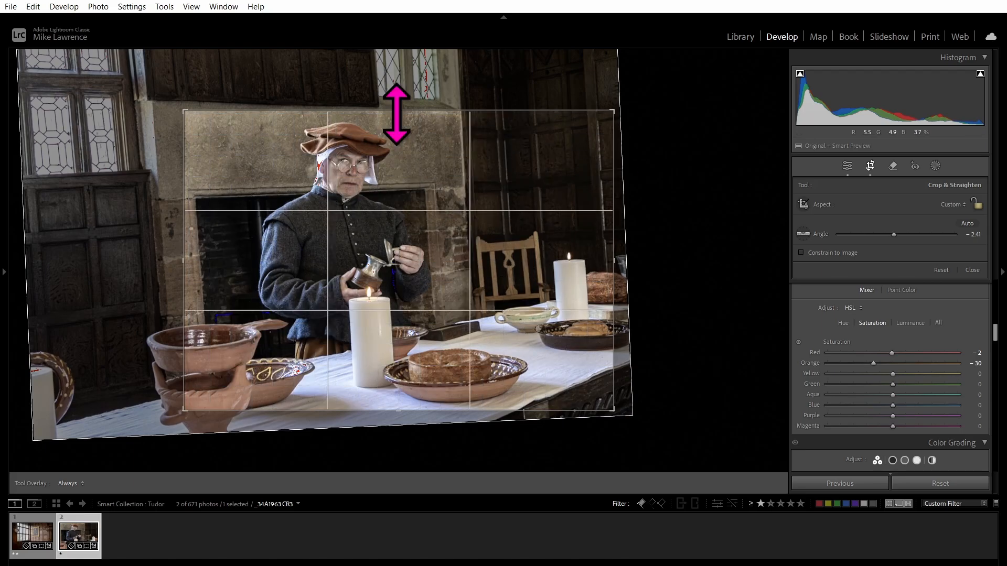
{"action": "left_click_drag", "start_coordinate": [400, 115], "coordinate": [400, 113]}
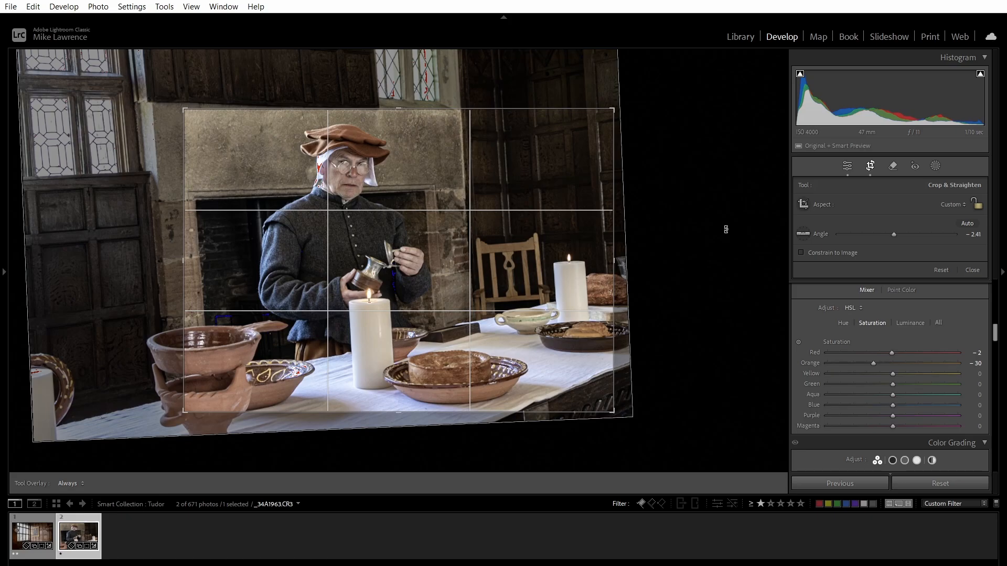
{"action": "left_click_drag", "start_coordinate": [700, 225], "coordinate": [711, 236]}
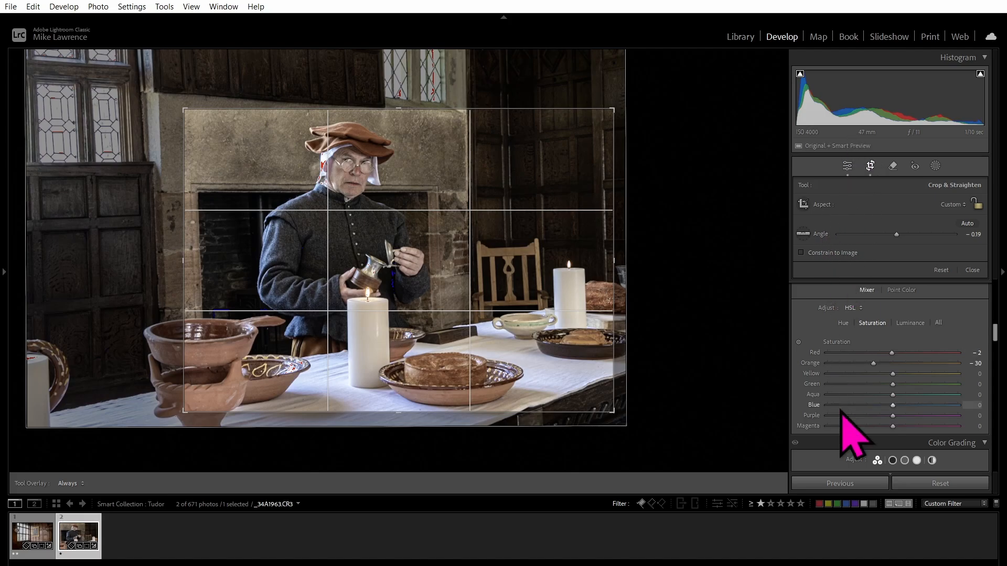
{"action": "left_click", "coordinate": [976, 204]}
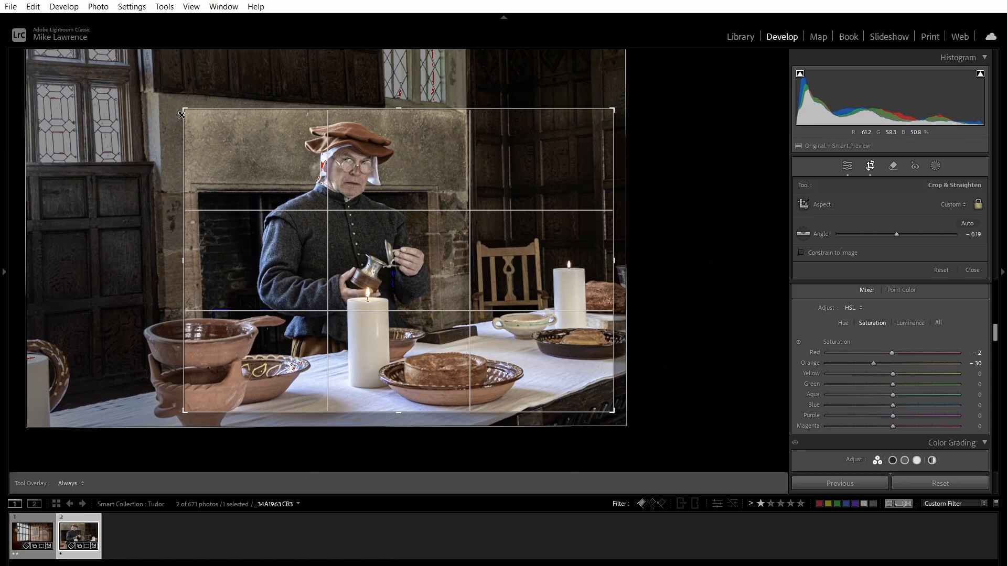
{"action": "left_click_drag", "start_coordinate": [155, 89], "coordinate": [189, 103]}
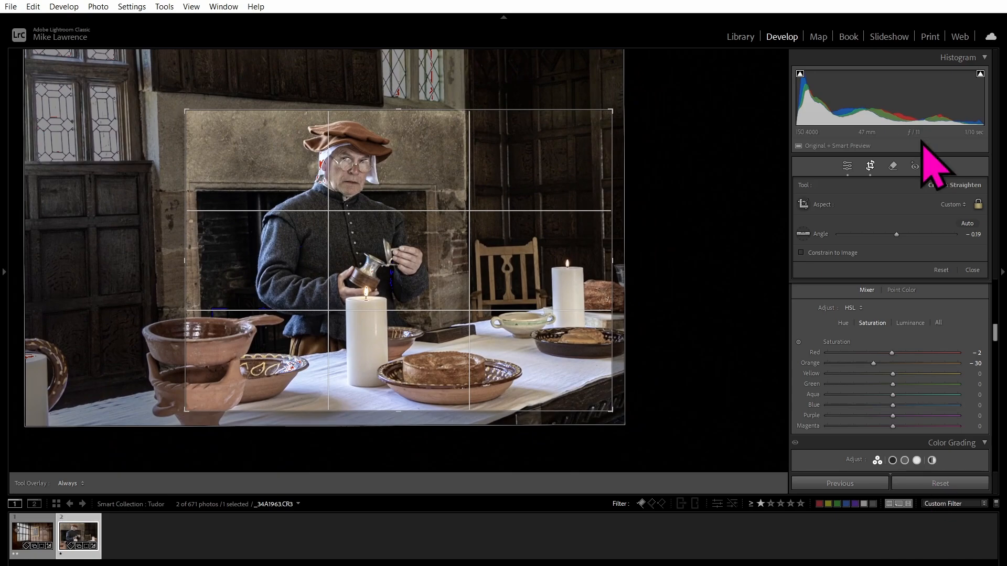
{"action": "scroll", "coordinate": [943, 302], "scroll_direction": "down", "scroll_amount": 3}
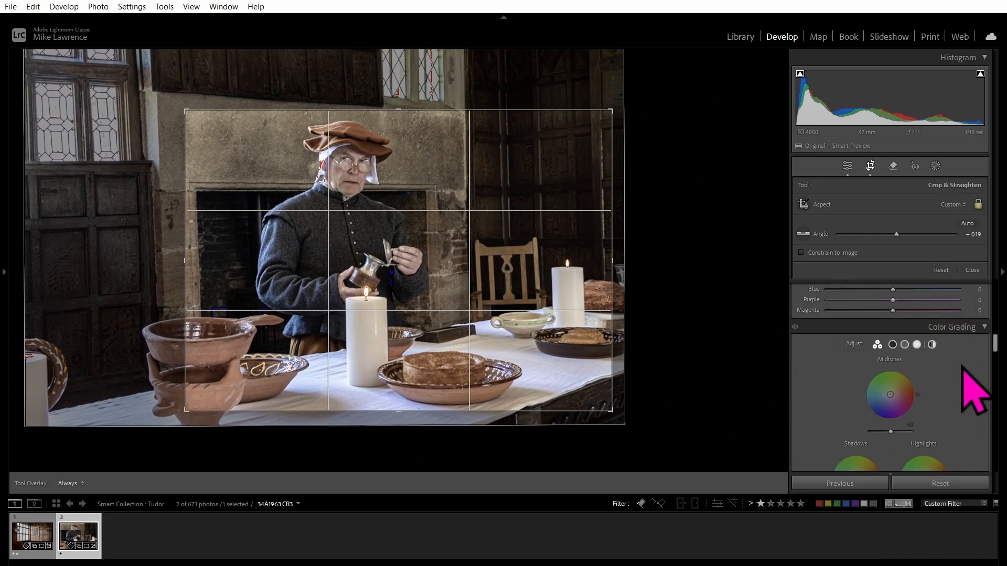
{"action": "scroll", "coordinate": [964, 367], "scroll_direction": "down", "scroll_amount": 2}
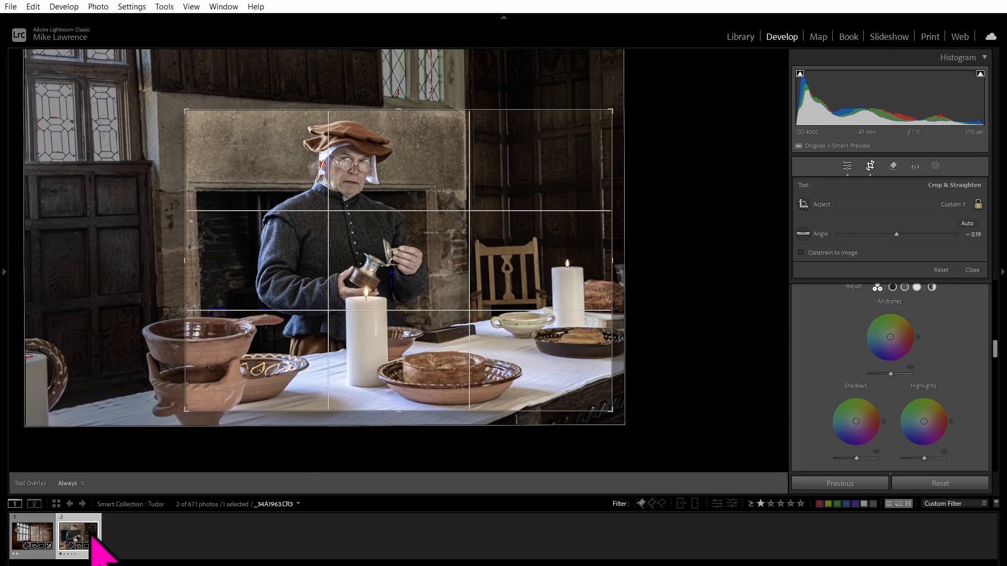
Switch the source to Folder : Lincoln, then to the 217-photo Folder : 2022.
{"action": "left_click", "coordinate": [215, 507]}
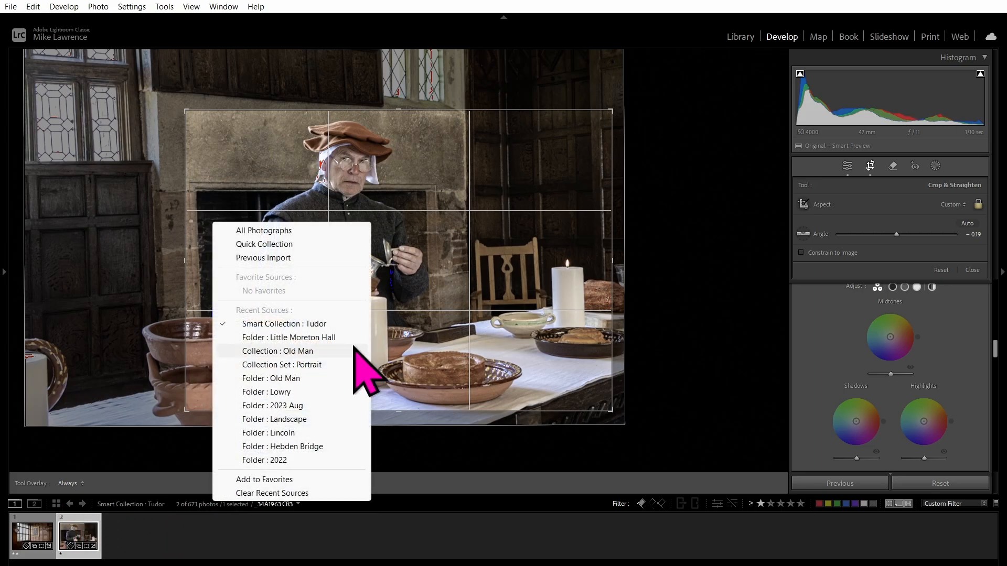
{"action": "left_click", "coordinate": [288, 433]}
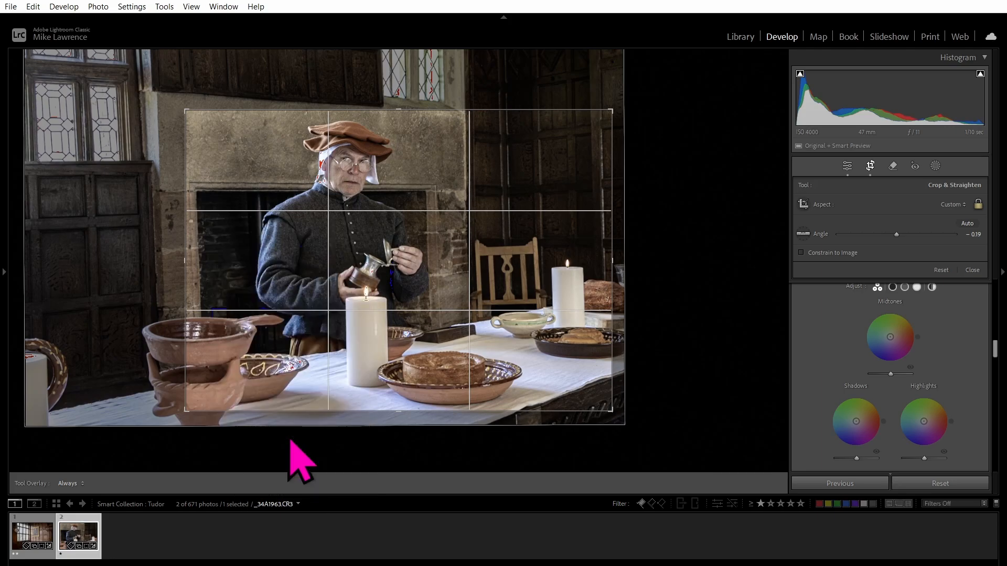
{"action": "left_click", "coordinate": [265, 505]}
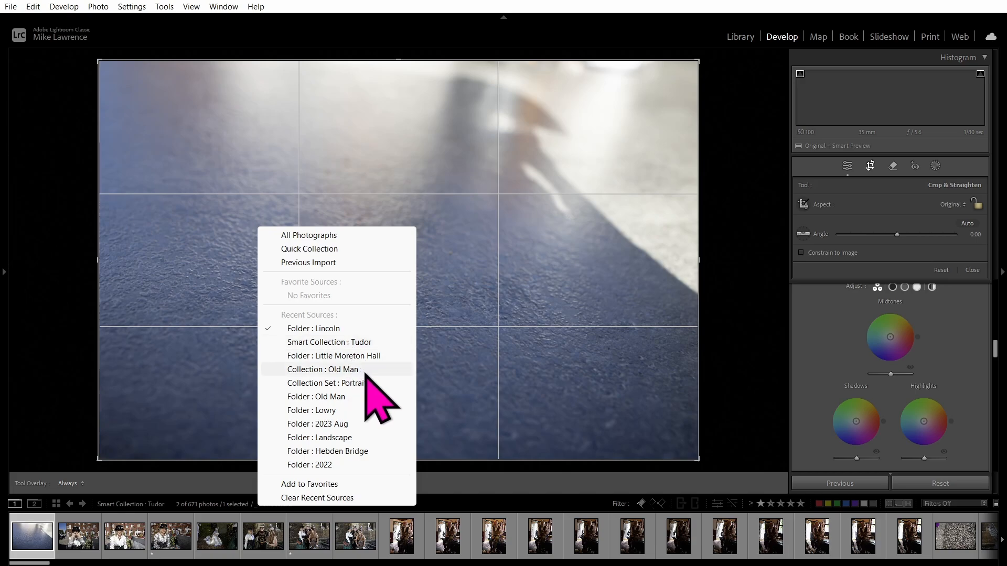
{"action": "left_click", "coordinate": [314, 464]}
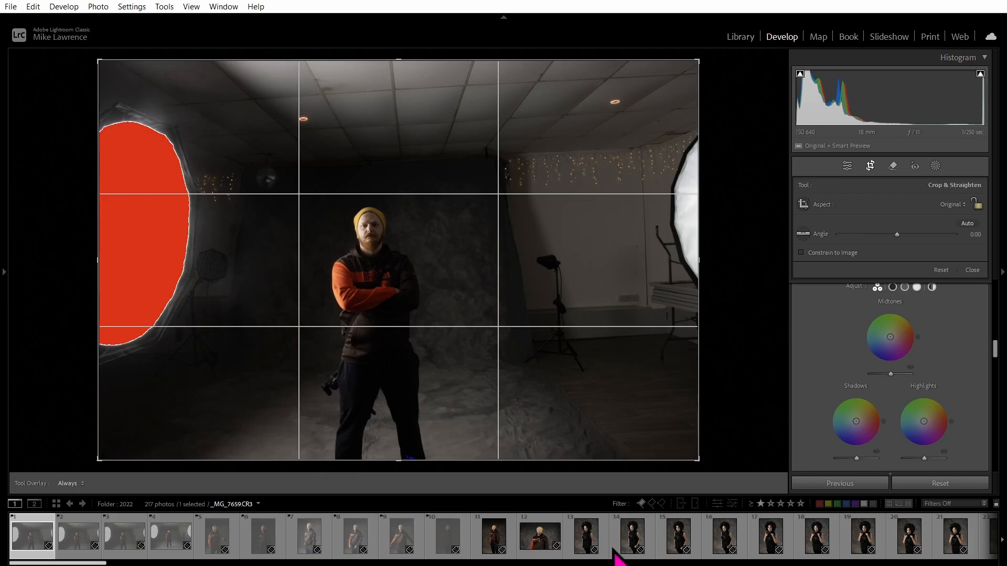
Show the Library grid and scroll to the _MG_7744–_MG_7749 thumbnails.
{"action": "key", "text": "g"}
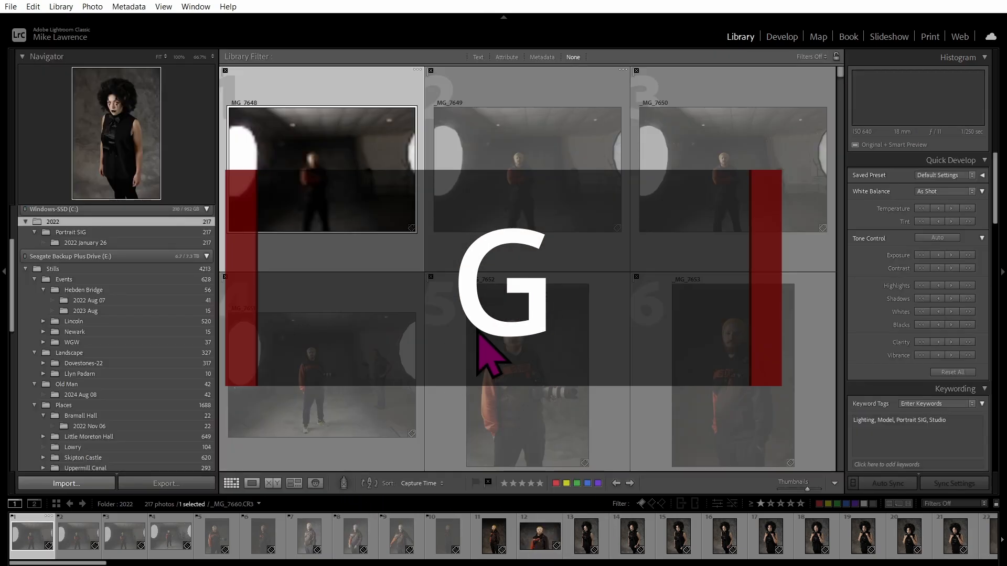
{"action": "scroll", "coordinate": [503, 352], "scroll_direction": "down", "scroll_amount": 4}
{"action": "scroll", "coordinate": [549, 349], "scroll_direction": "down", "scroll_amount": 2}
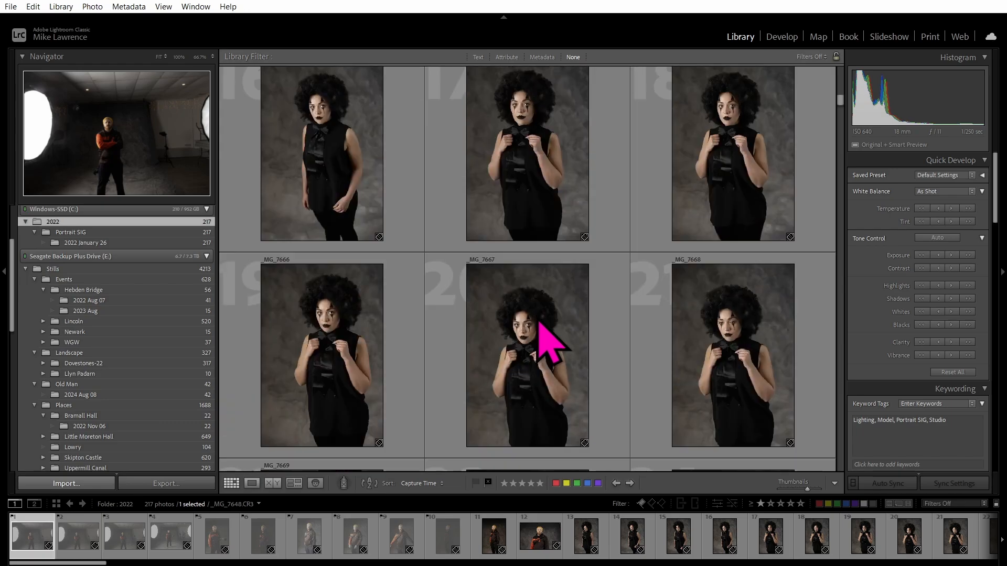
{"action": "scroll", "coordinate": [548, 349], "scroll_direction": "down", "scroll_amount": 10}
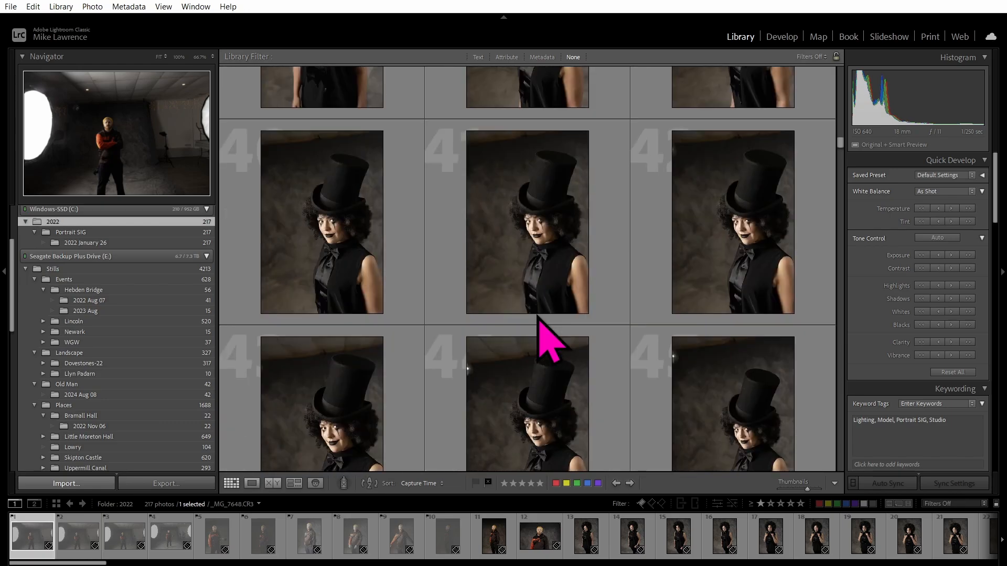
{"action": "scroll", "coordinate": [548, 348], "scroll_direction": "down", "scroll_amount": 14}
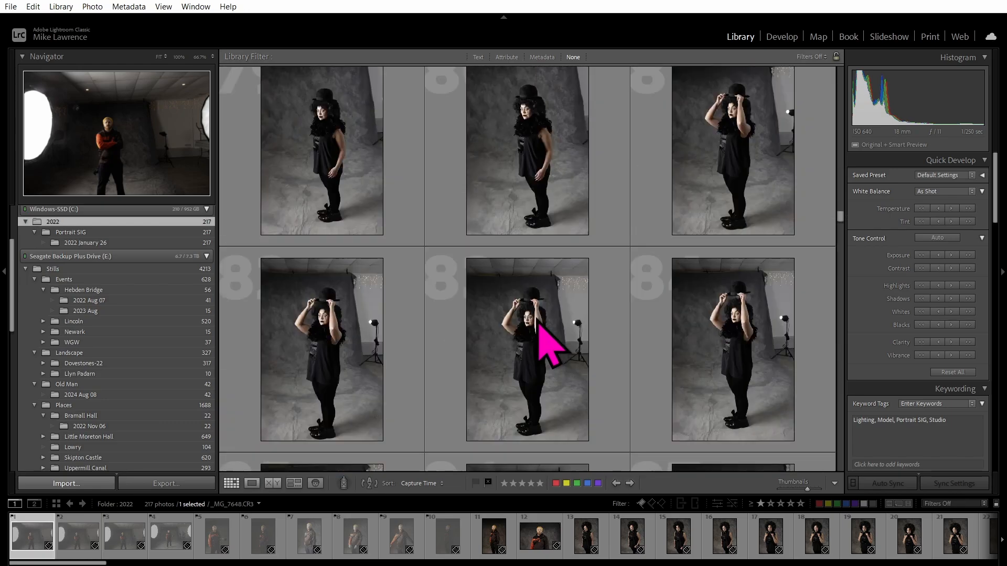
{"action": "scroll", "coordinate": [549, 349], "scroll_direction": "down", "scroll_amount": 3}
{"action": "scroll", "coordinate": [548, 349], "scroll_direction": "down", "scroll_amount": 6}
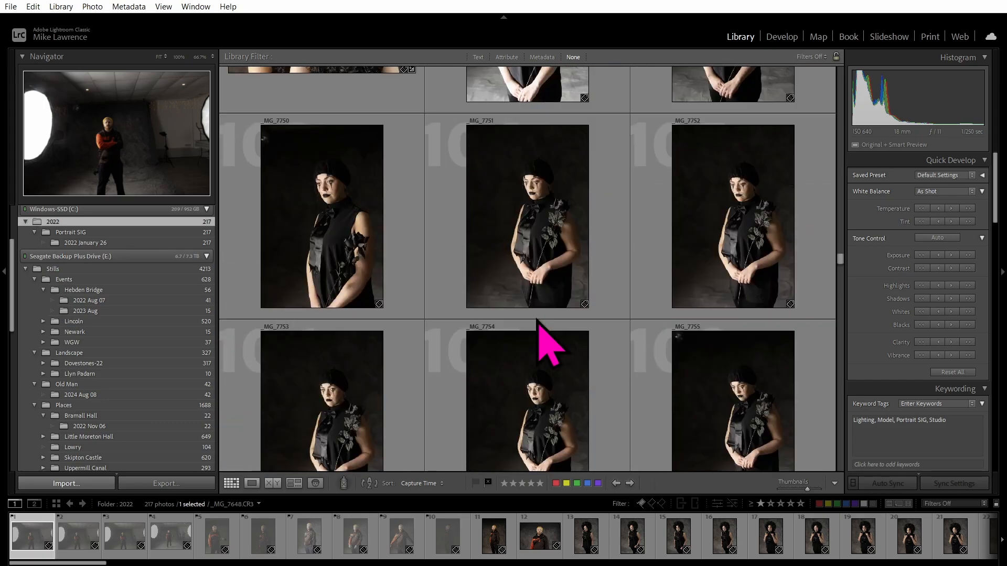
{"action": "scroll", "coordinate": [537, 321], "scroll_direction": "up", "scroll_amount": 3}
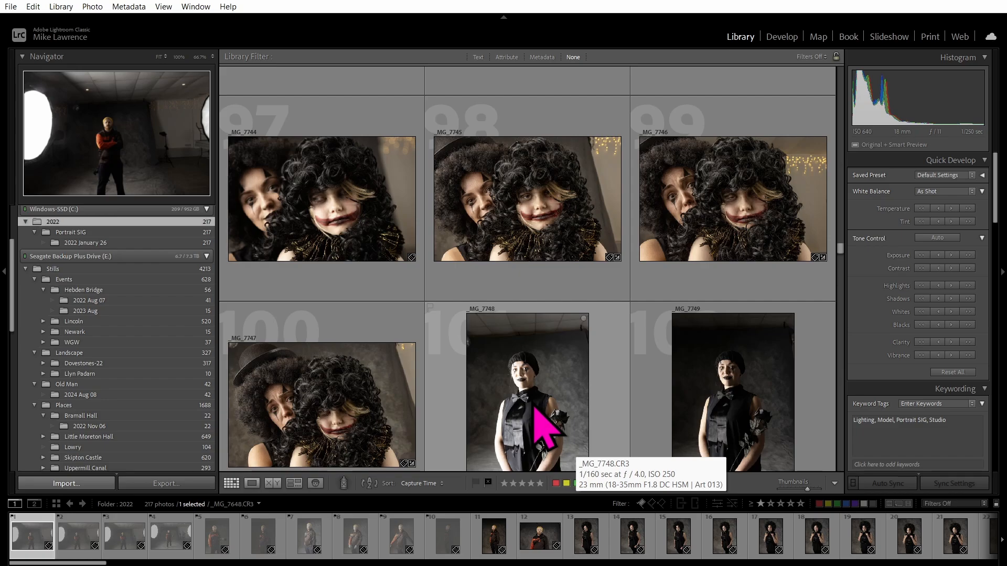
Select only _MG_7748 and _MG_7745 and compare them side by side, left panel hidden.
{"action": "left_click", "coordinate": [543, 423]}
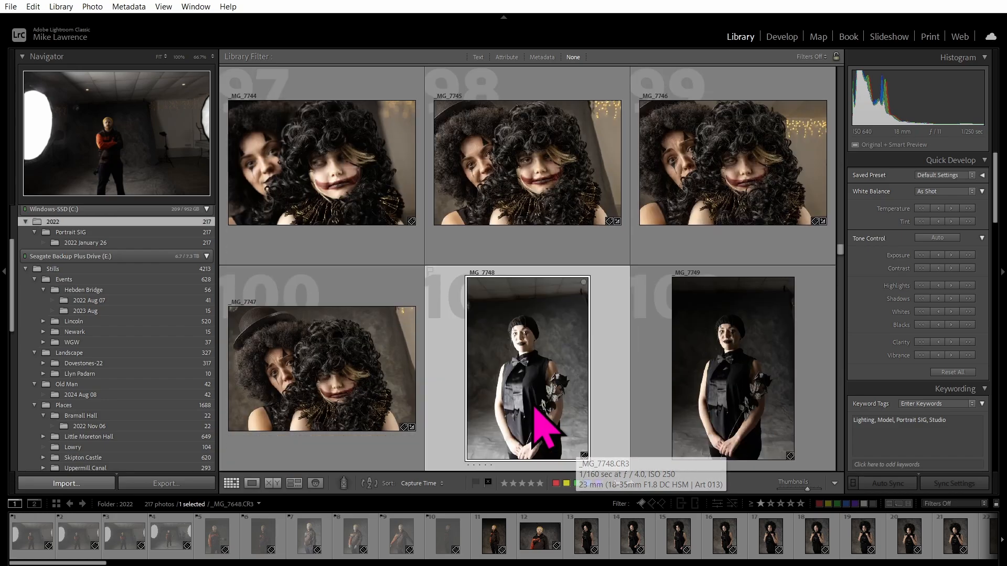
{"action": "left_click", "coordinate": [532, 167], "text": "shift"}
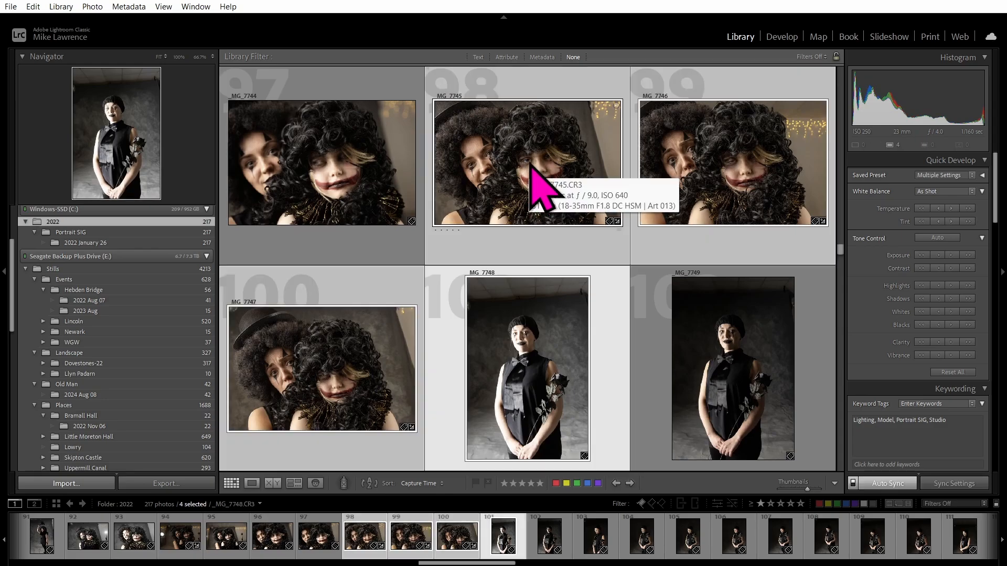
{"action": "left_click", "coordinate": [331, 389], "text": "ctrl"}
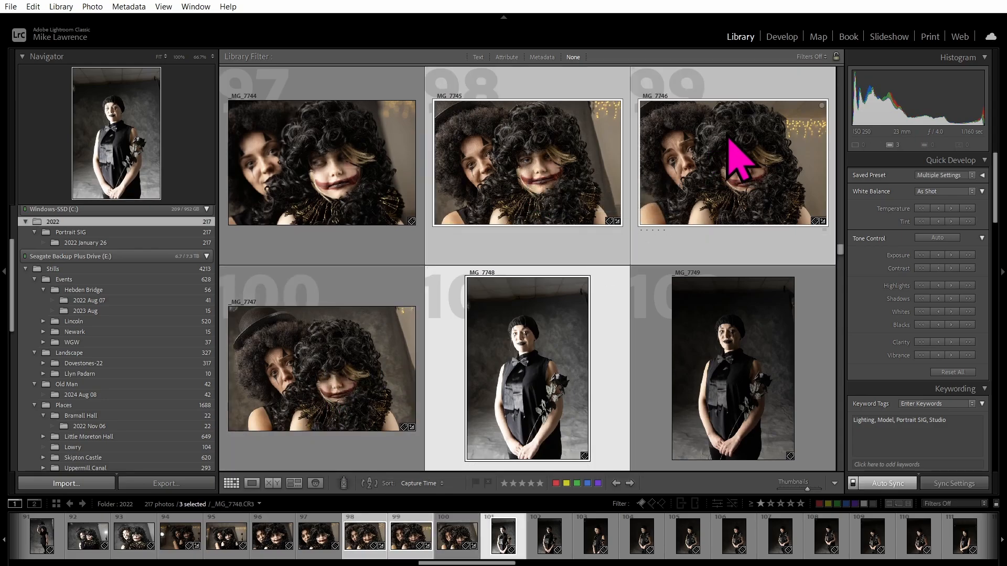
{"action": "left_click", "coordinate": [725, 173], "text": "ctrl"}
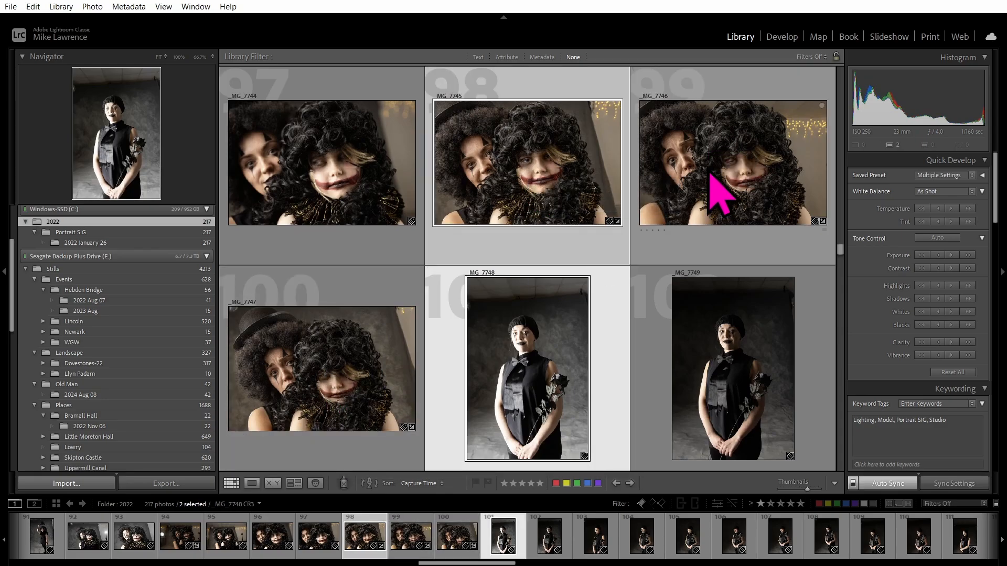
{"action": "left_click", "coordinate": [294, 484]}
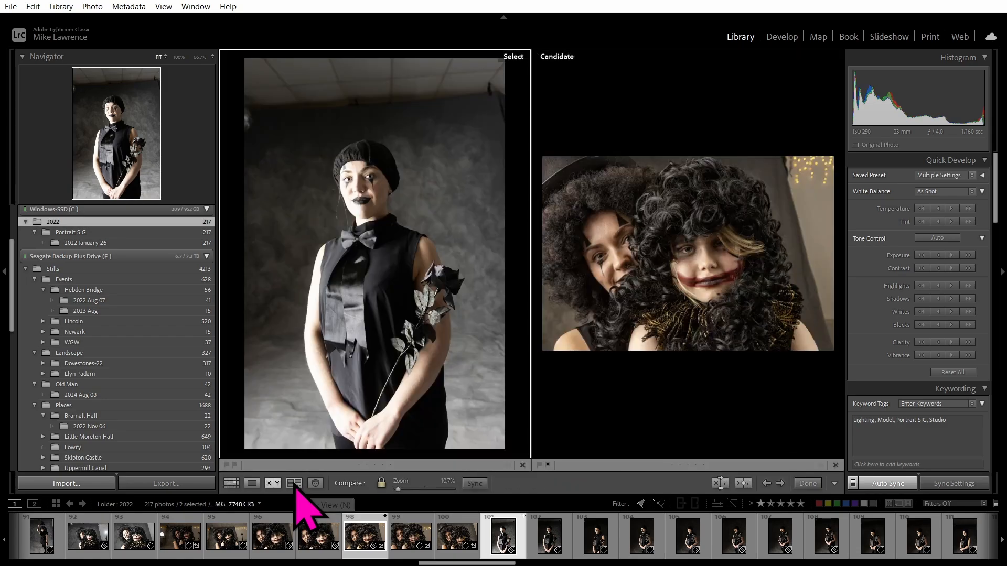
{"action": "left_click", "coordinate": [6, 274]}
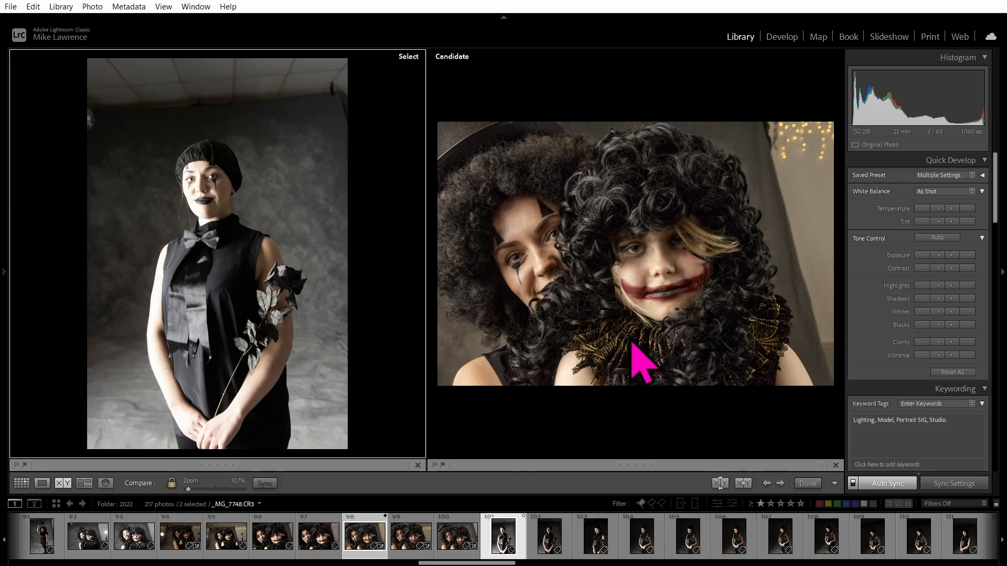
Open the black-outfit portrait in Develop and show only the Shadows colour-grading wheel.
{"action": "left_click", "coordinate": [785, 42]}
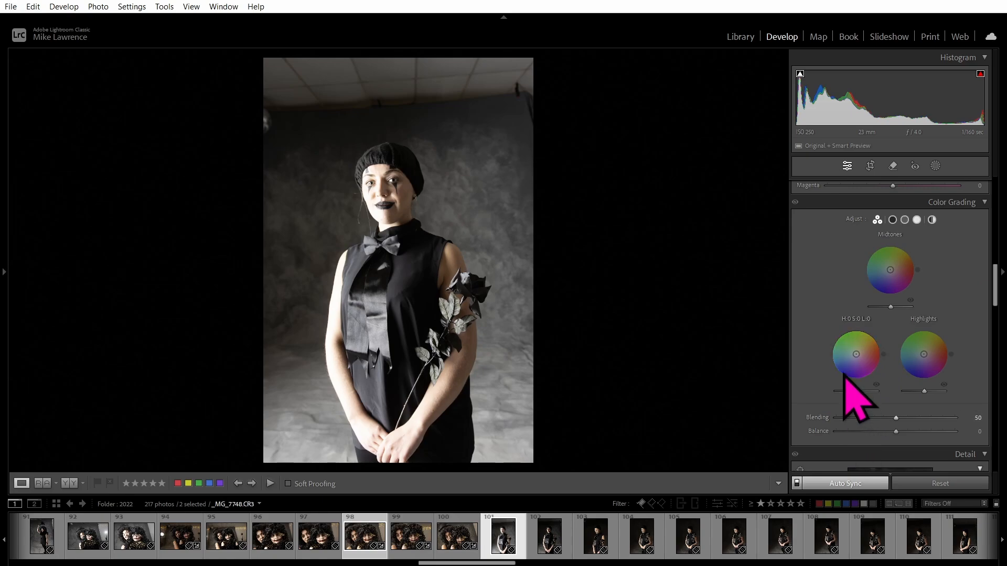
{"action": "left_click", "coordinate": [892, 219]}
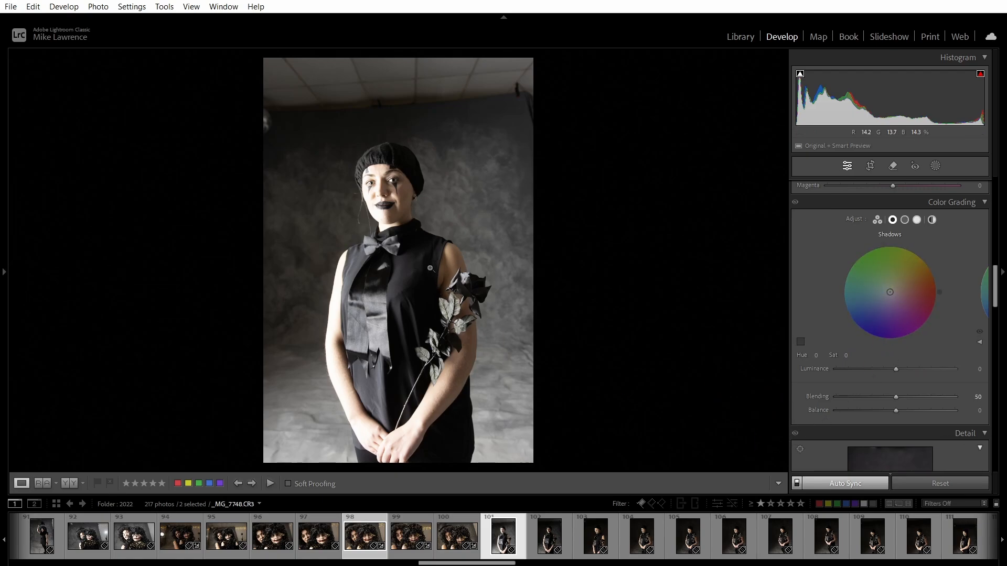
{"action": "left_click", "coordinate": [800, 342]}
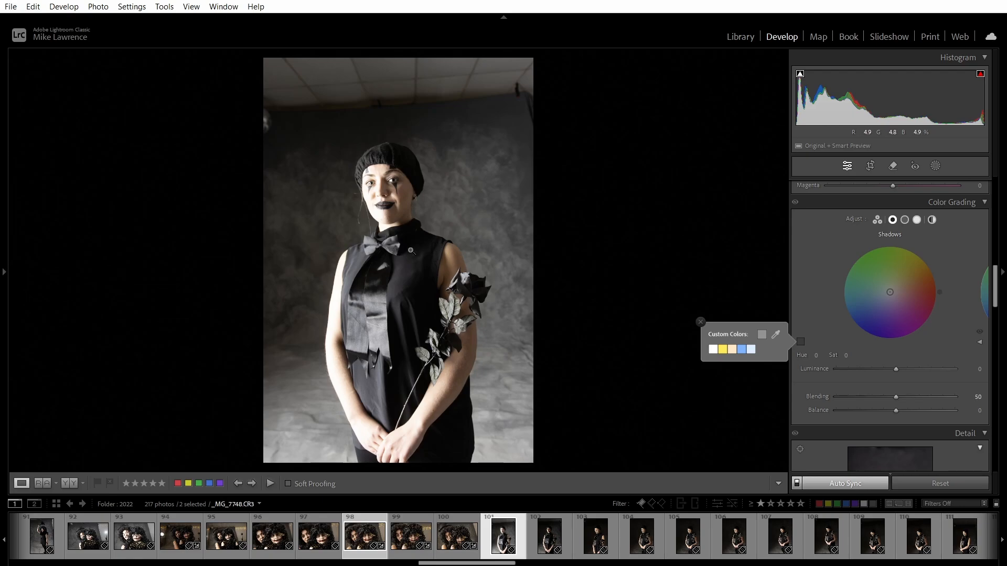
{"action": "left_click", "coordinate": [808, 305]}
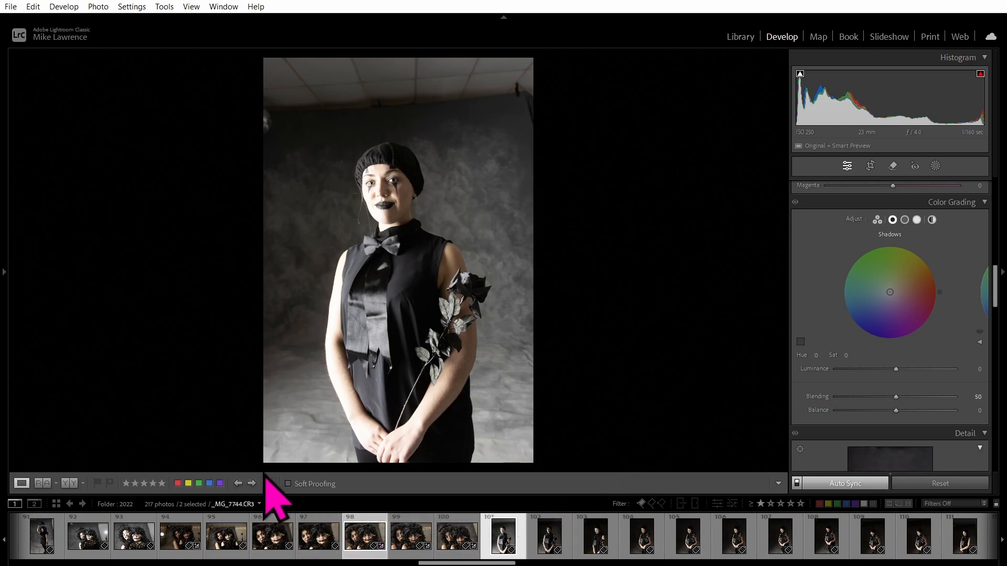
On the clown pair photo, sample a warm shadow tint (Hue 42, Sat 15) and apply it to both images.
{"action": "left_click", "coordinate": [253, 483]}
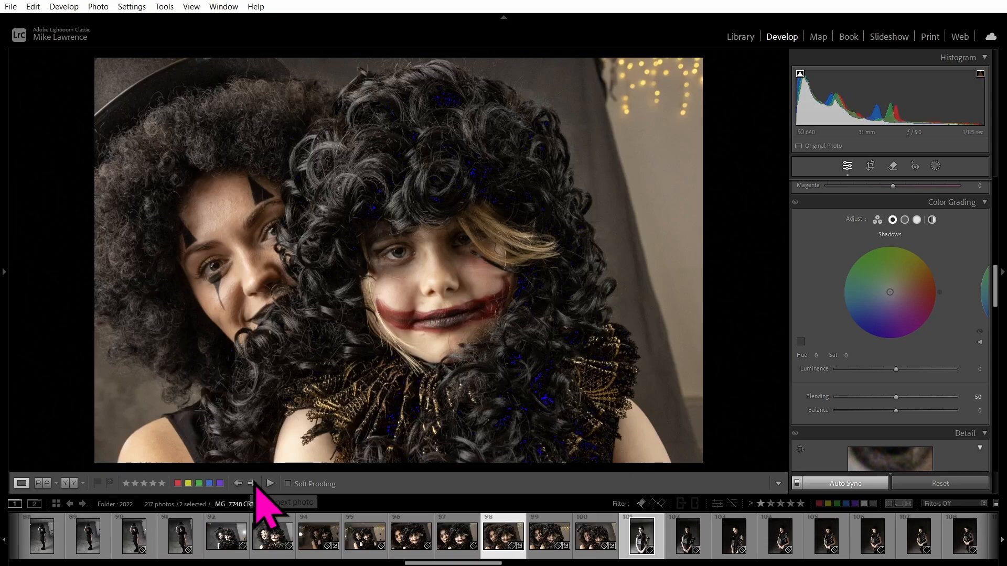
{"action": "left_click", "coordinate": [800, 342]}
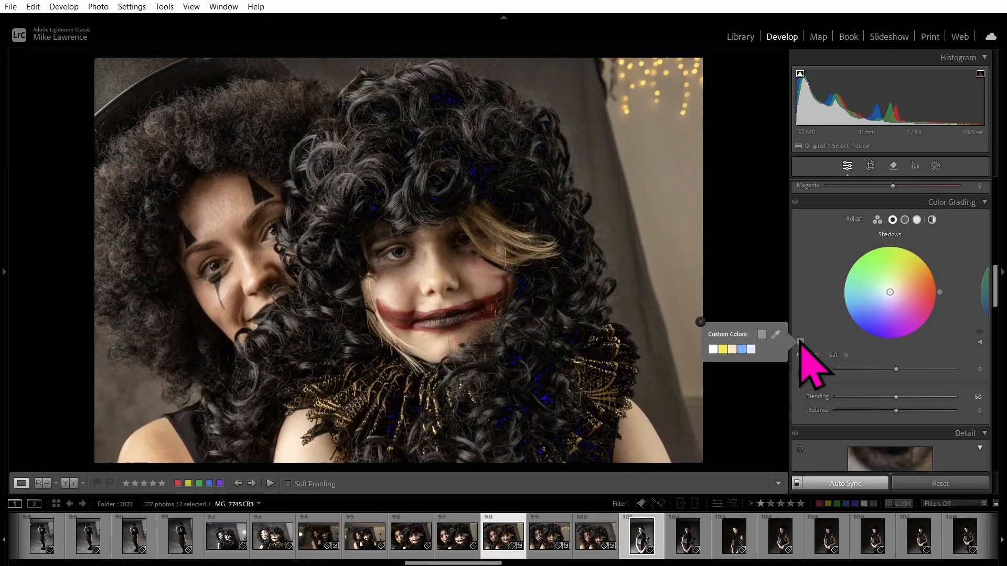
{"action": "left_click", "coordinate": [776, 335]}
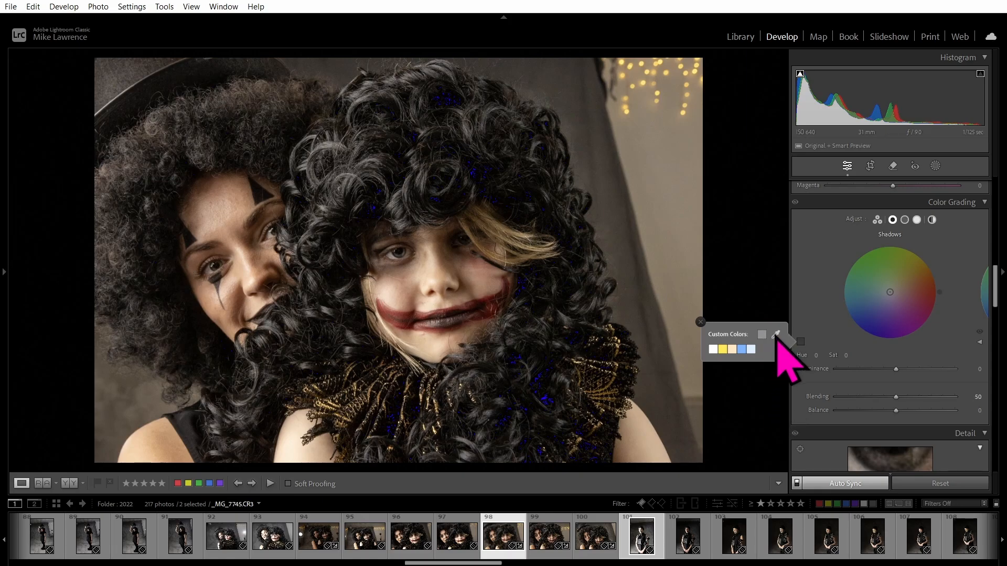
{"action": "left_click", "coordinate": [775, 335]}
{"action": "left_click_drag", "start_coordinate": [776, 335], "coordinate": [228, 114]}
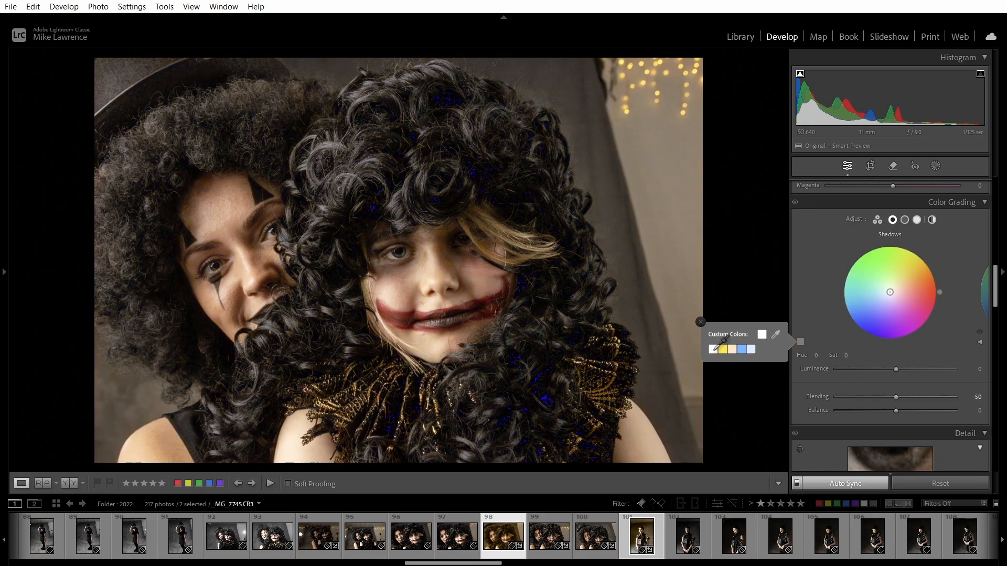
{"action": "left_click", "coordinate": [716, 349]}
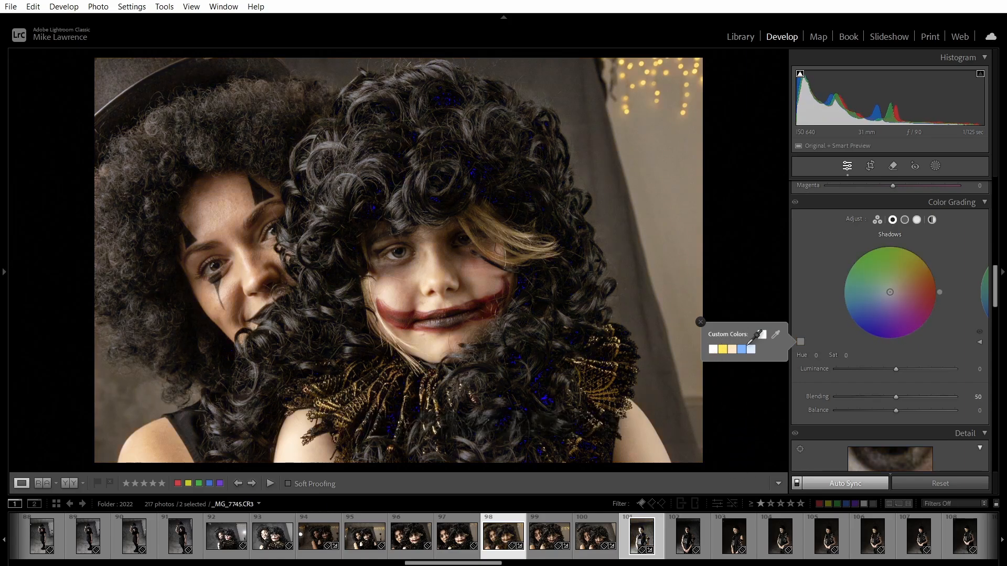
Sample orange, peach and cream tones from the photo and save them as the three custom swatches.
{"action": "left_click", "coordinate": [776, 335]}
{"action": "left_click", "coordinate": [219, 103]}
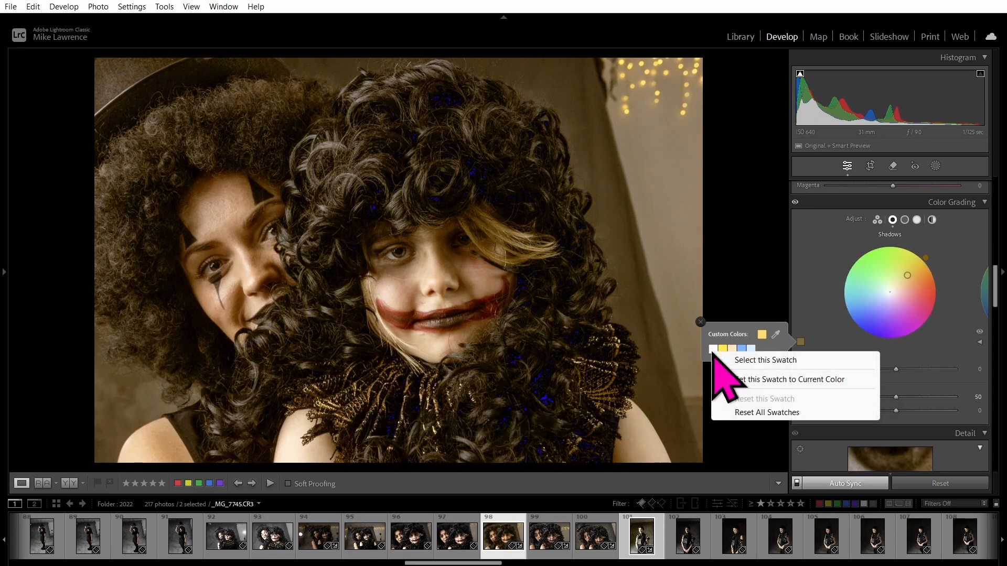
{"action": "right_click", "coordinate": [713, 348]}
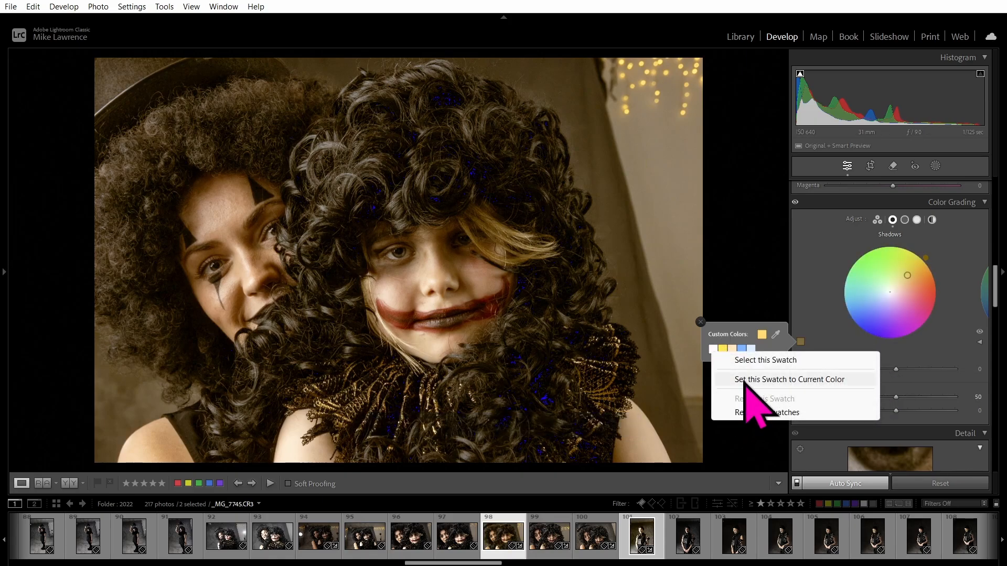
{"action": "left_click", "coordinate": [745, 380]}
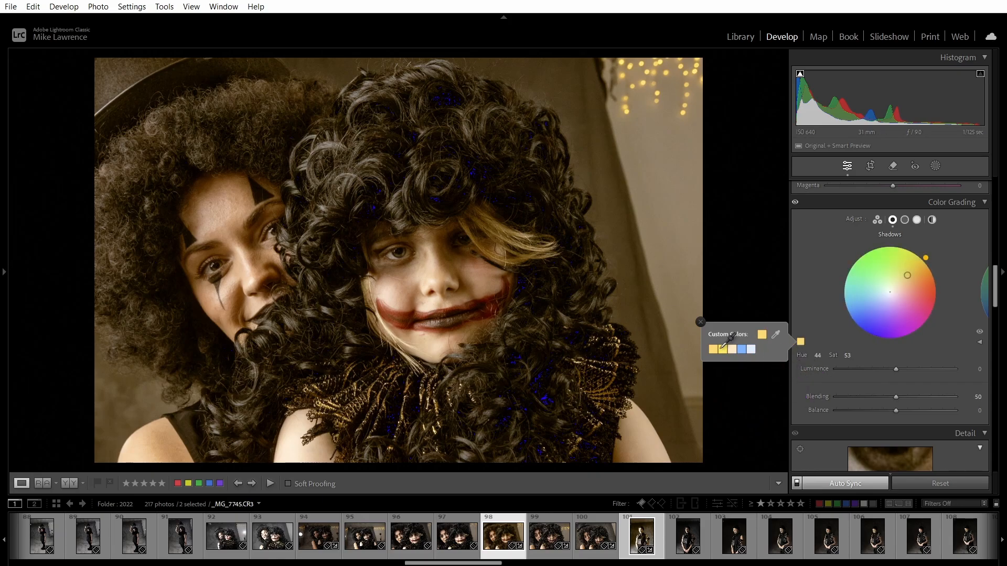
{"action": "left_click_drag", "start_coordinate": [778, 334], "coordinate": [410, 284]}
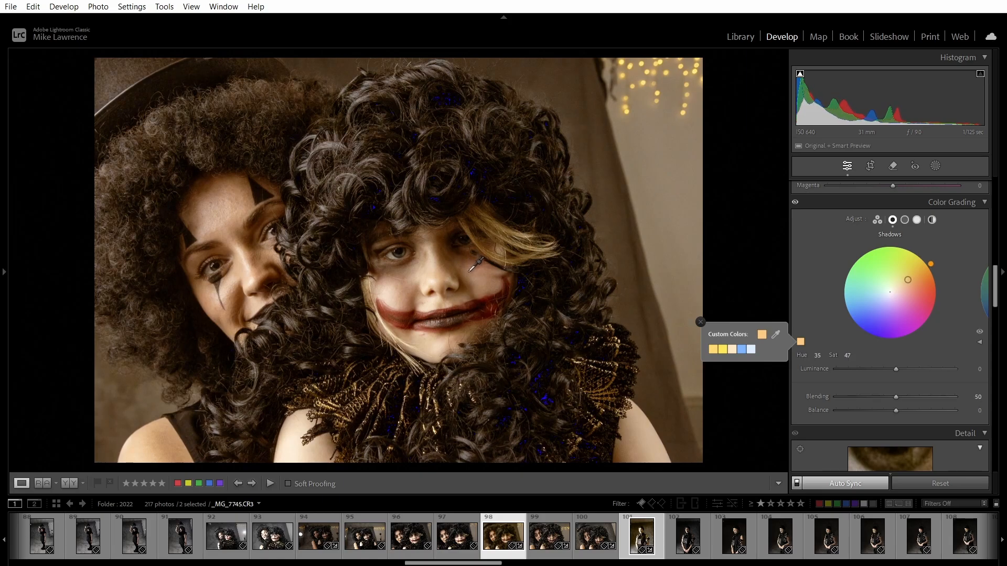
{"action": "left_click_drag", "start_coordinate": [476, 268], "coordinate": [476, 269]}
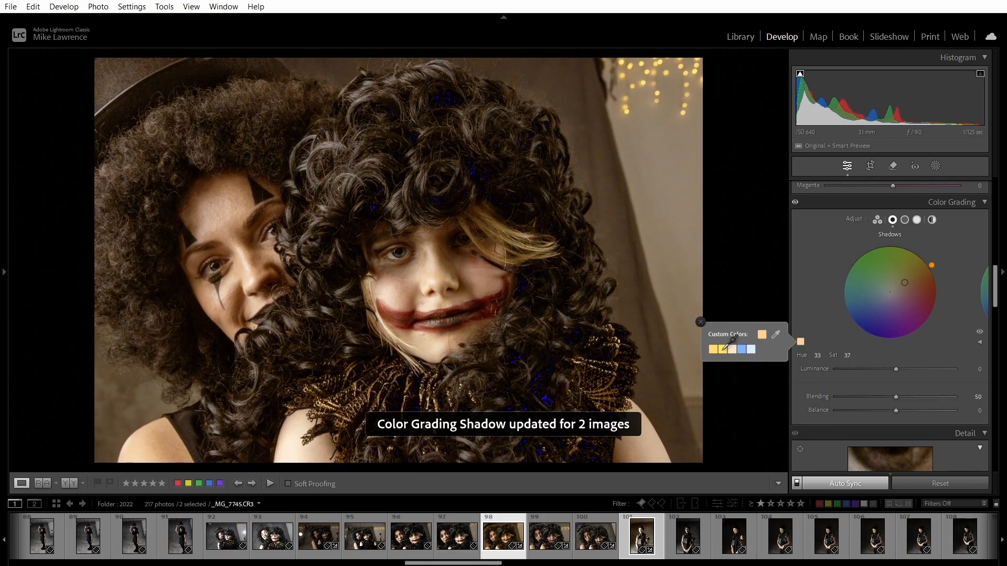
{"action": "right_click", "coordinate": [722, 350]}
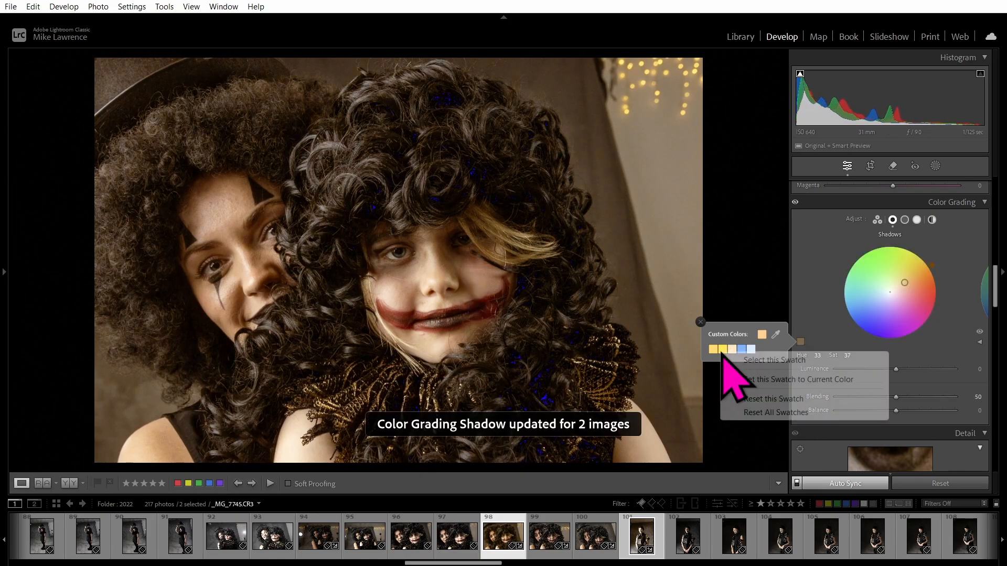
{"action": "left_click", "coordinate": [753, 380]}
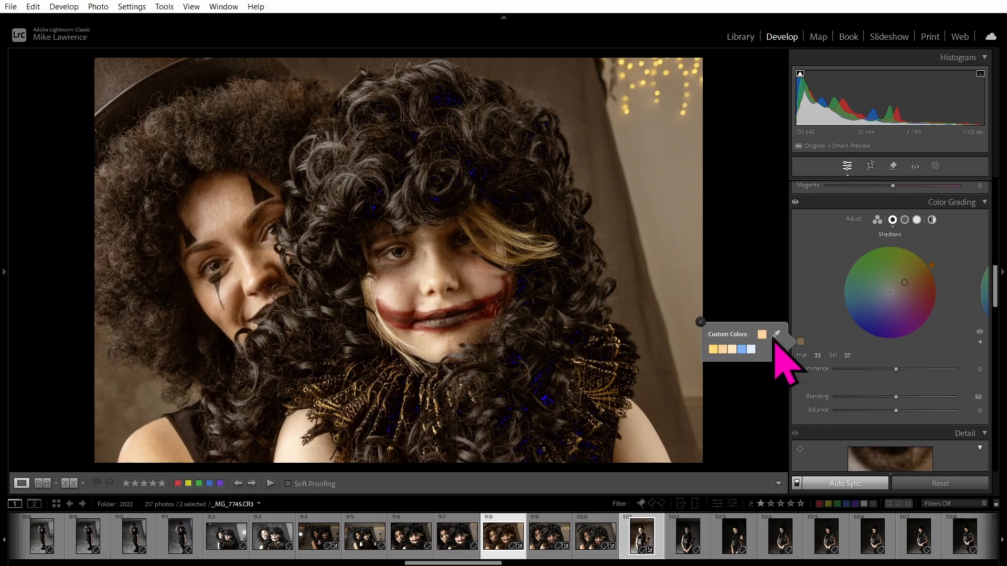
{"action": "left_click_drag", "start_coordinate": [776, 334], "coordinate": [290, 457]}
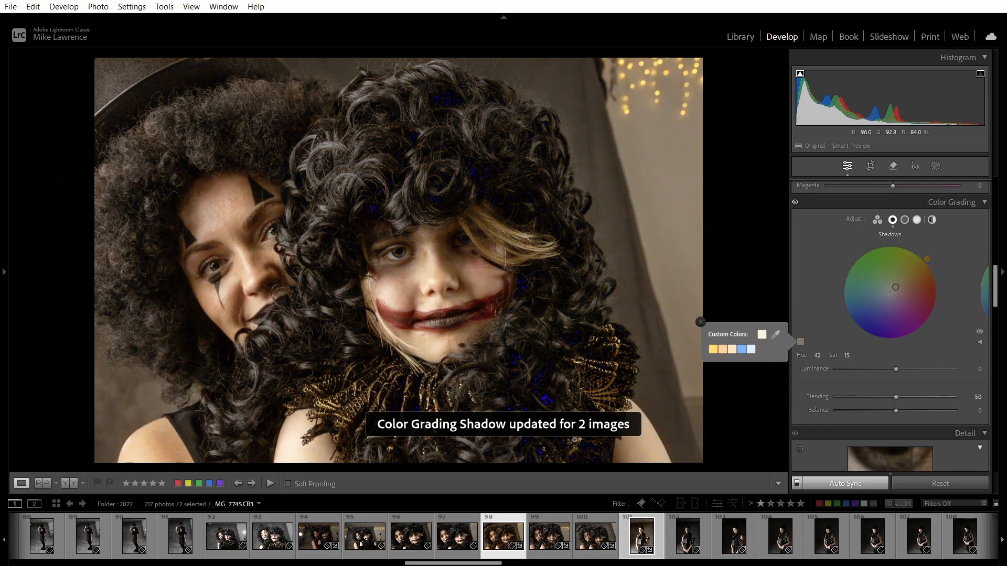
{"action": "right_click", "coordinate": [733, 350]}
{"action": "left_click", "coordinate": [756, 378]}
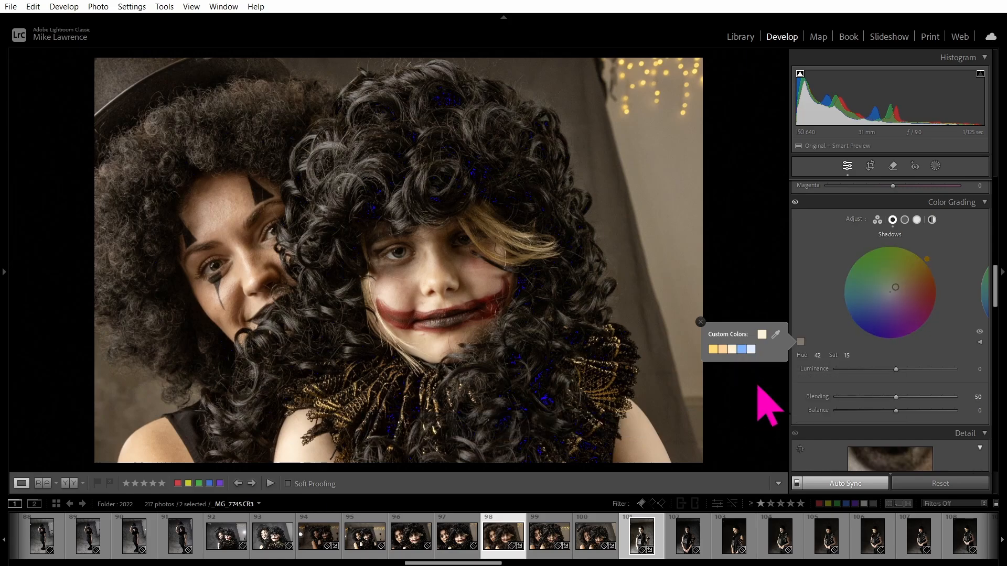
On the rose portrait, apply saved swatches: orange to Shadows, peach (Hue 33, Sat 37) to Midtones.
{"action": "left_click", "coordinate": [640, 540]}
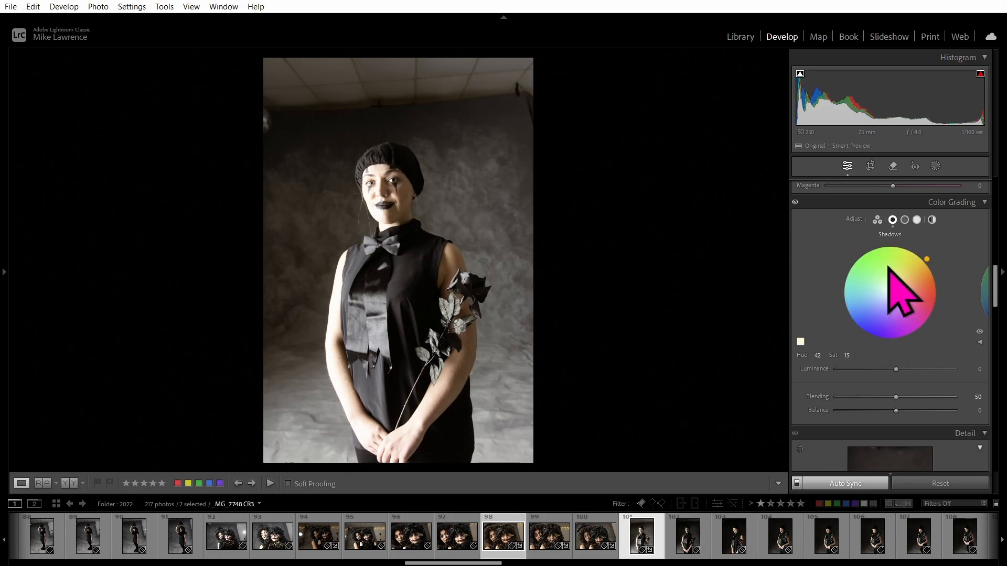
{"action": "left_click", "coordinate": [800, 341]}
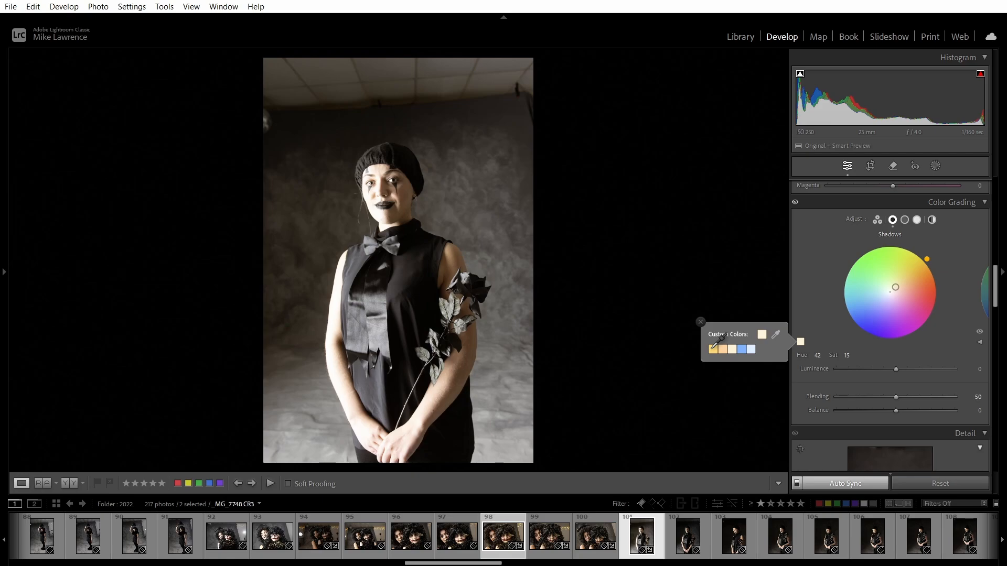
{"action": "left_click", "coordinate": [905, 220]}
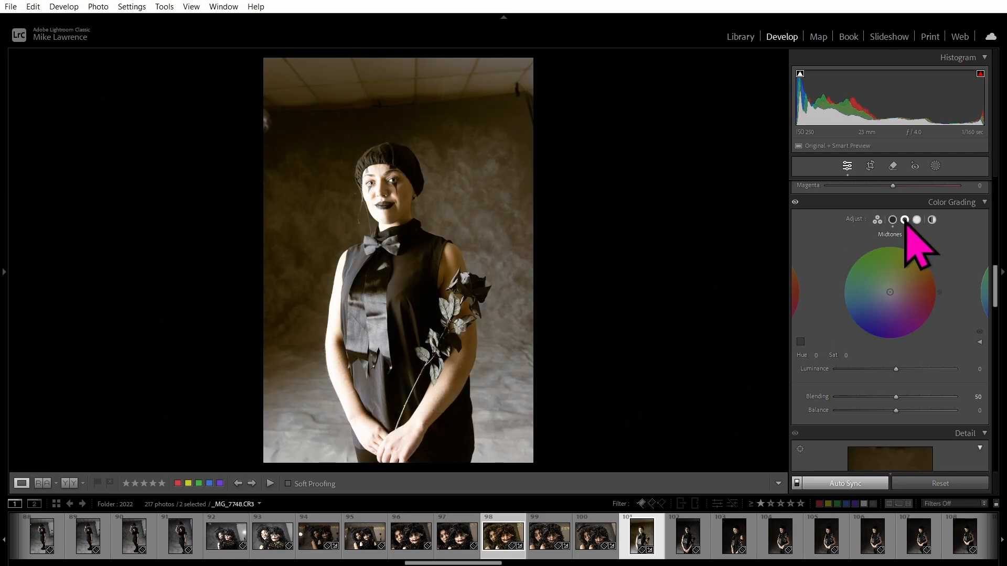
{"action": "left_click", "coordinate": [801, 341]}
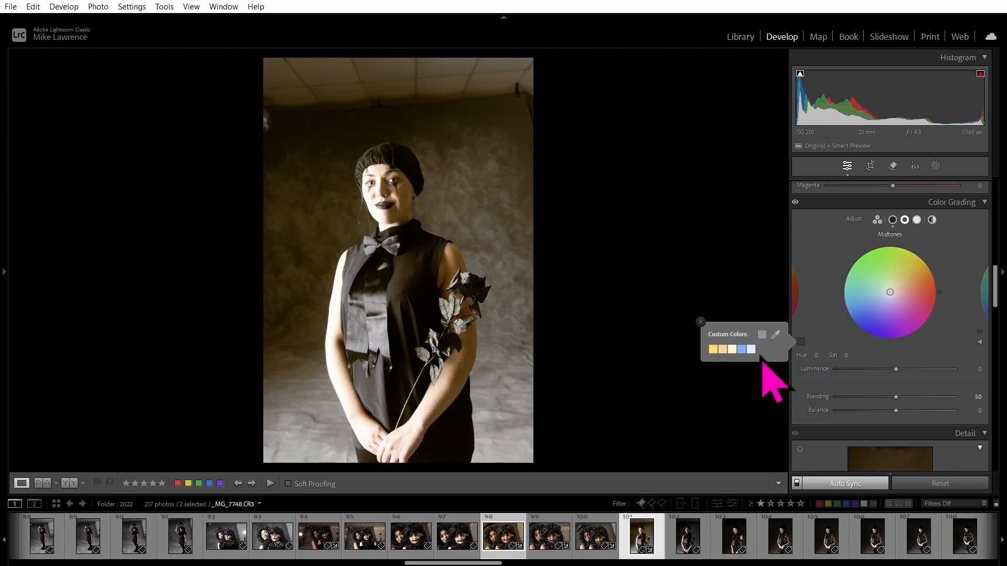
{"action": "left_click", "coordinate": [723, 348]}
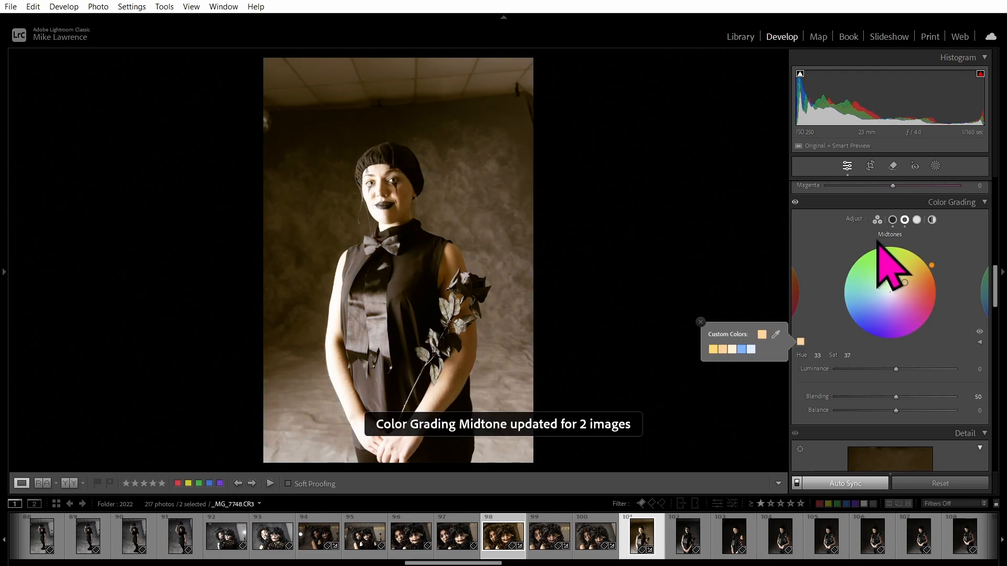
Tint the Highlights with the saved cream swatch (Hue 42, Sat 15).
{"action": "left_click", "coordinate": [917, 220]}
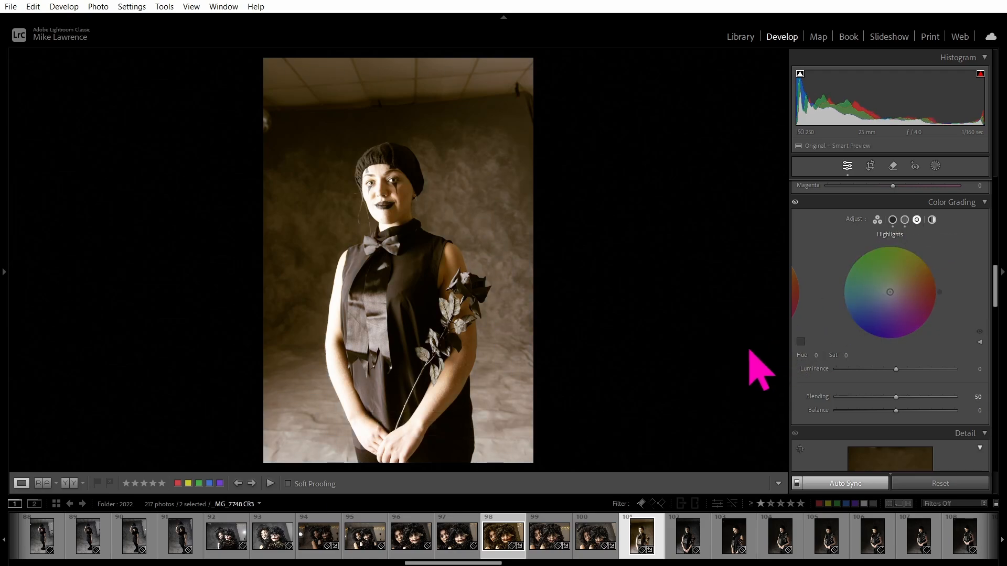
{"action": "left_click", "coordinate": [800, 342]}
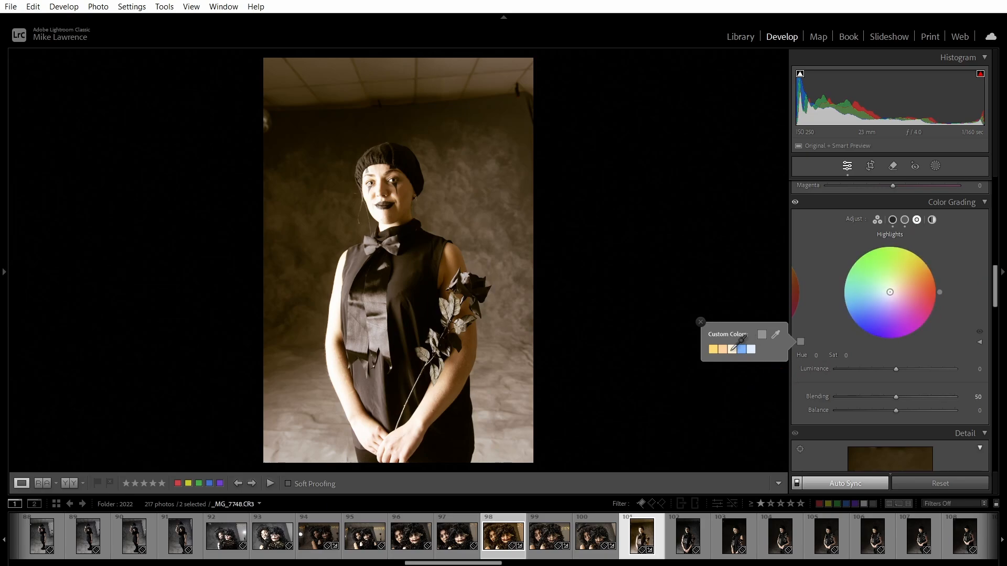
{"action": "left_click", "coordinate": [732, 350]}
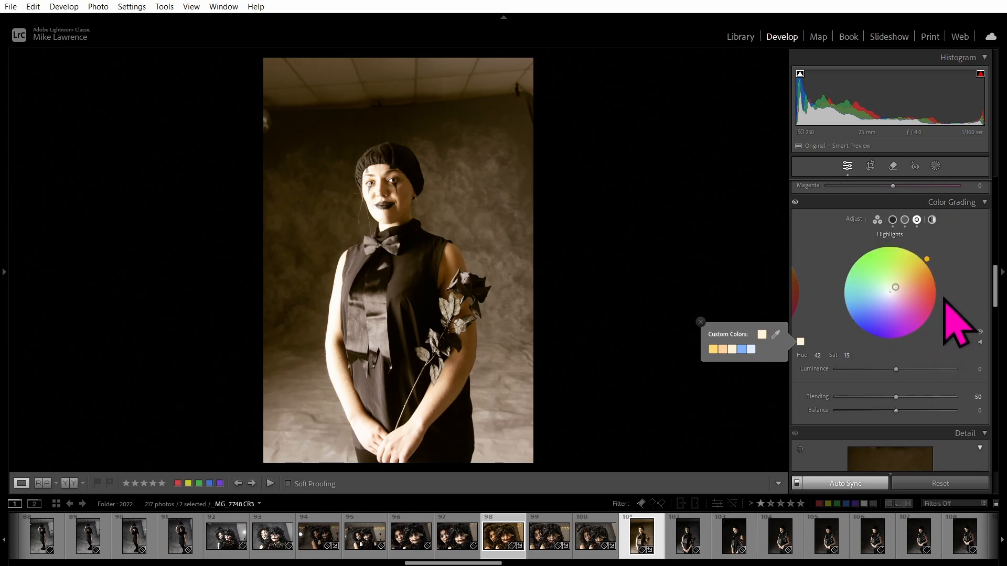
{"action": "scroll", "coordinate": [948, 305], "scroll_direction": "down", "scroll_amount": 3}
{"action": "scroll", "coordinate": [964, 323], "scroll_direction": "down", "scroll_amount": 3}
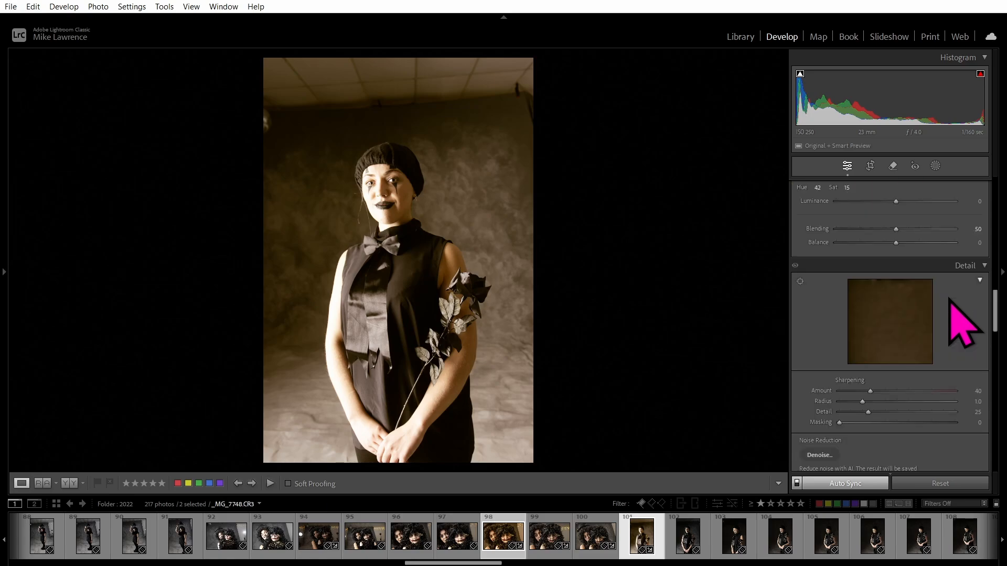
{"action": "scroll", "coordinate": [966, 322], "scroll_direction": "down", "scroll_amount": 3}
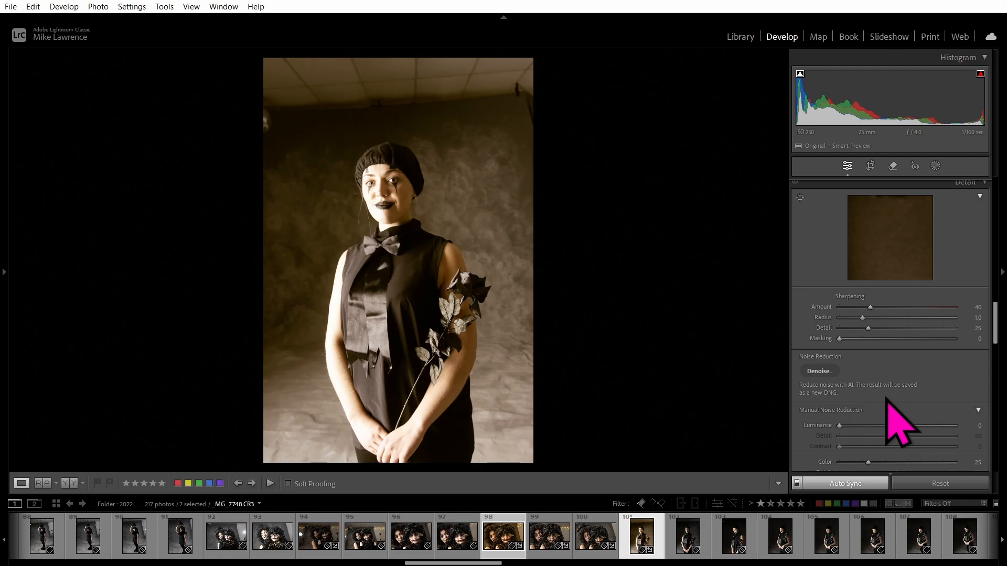
{"action": "scroll", "coordinate": [888, 401], "scroll_direction": "up", "scroll_amount": 3}
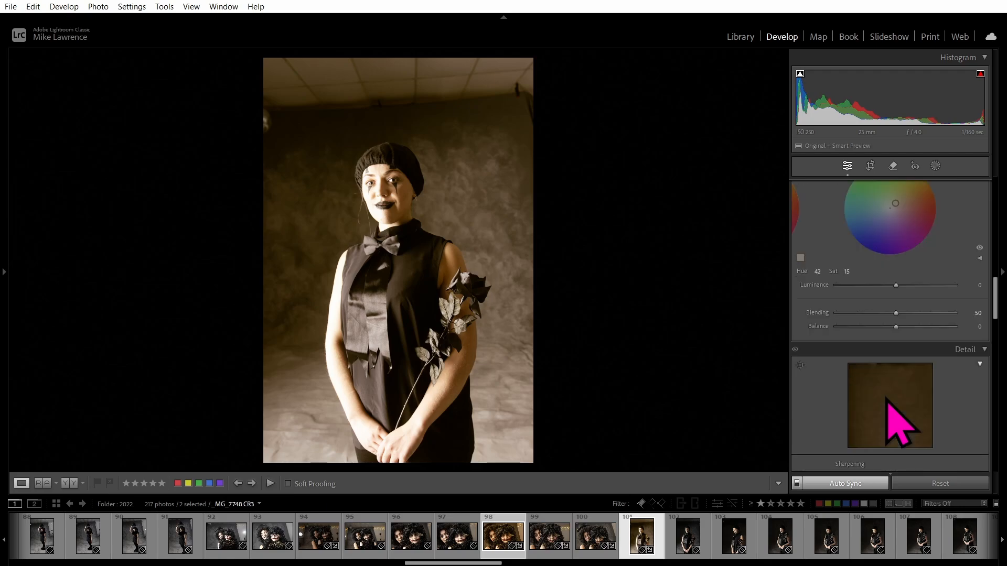
{"action": "scroll", "coordinate": [889, 407], "scroll_direction": "up", "scroll_amount": 2}
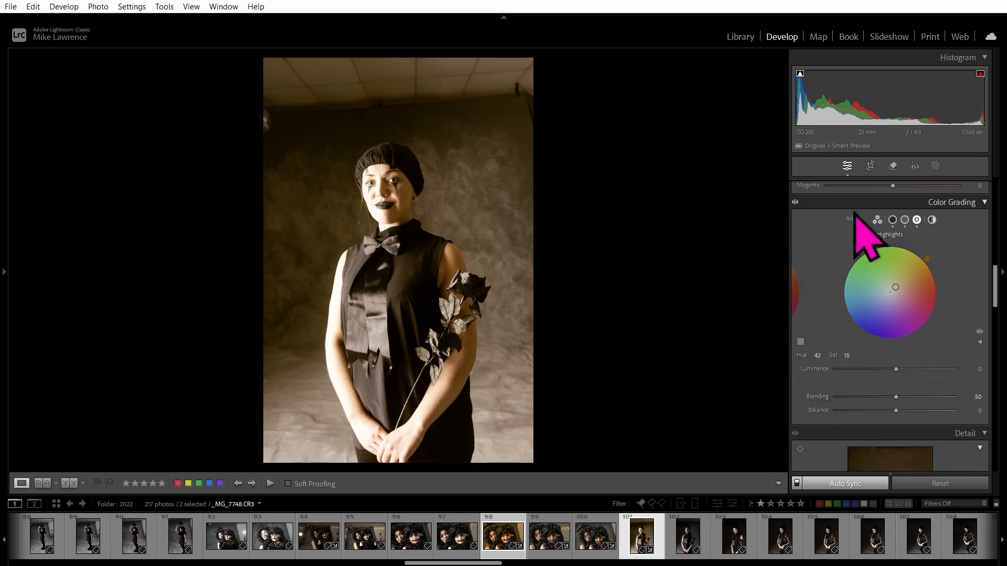
{"action": "scroll", "coordinate": [976, 278], "scroll_direction": "up", "scroll_amount": 10}
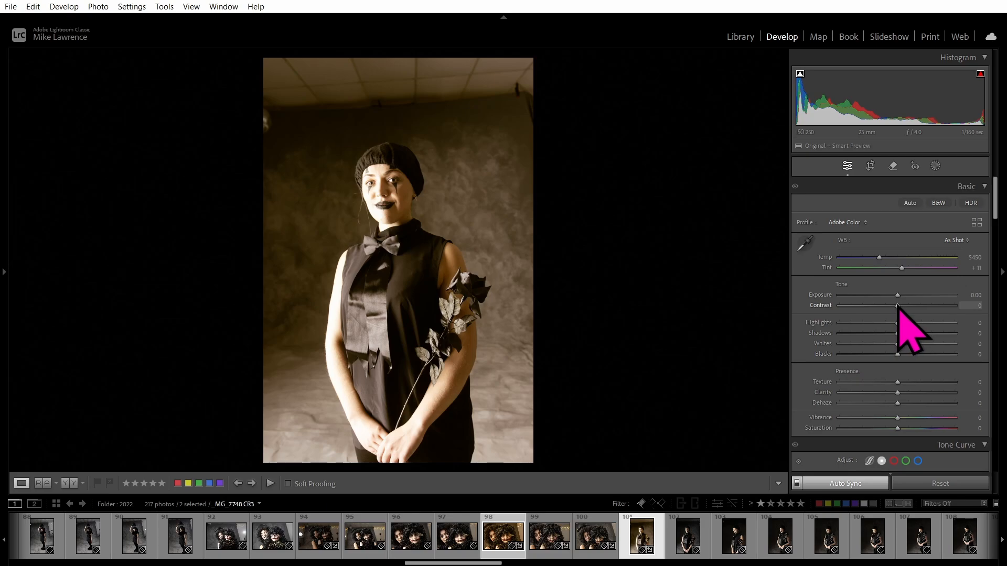
Set Contrast to +1, Blacks to -19 and Whites to +19 in the Basic panel.
{"action": "left_click_drag", "start_coordinate": [898, 306], "coordinate": [852, 314]}
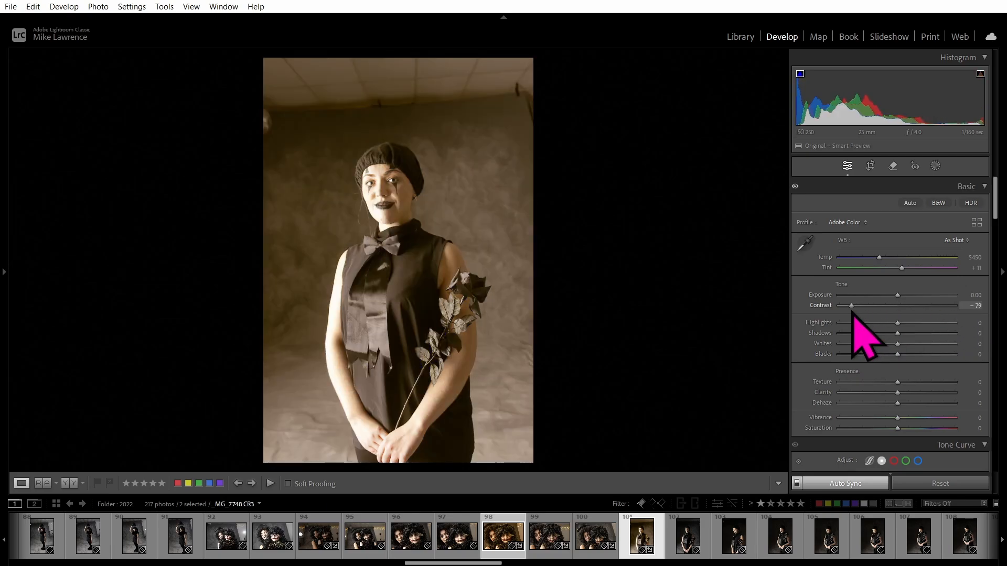
{"action": "left_click_drag", "start_coordinate": [959, 314], "coordinate": [898, 310]}
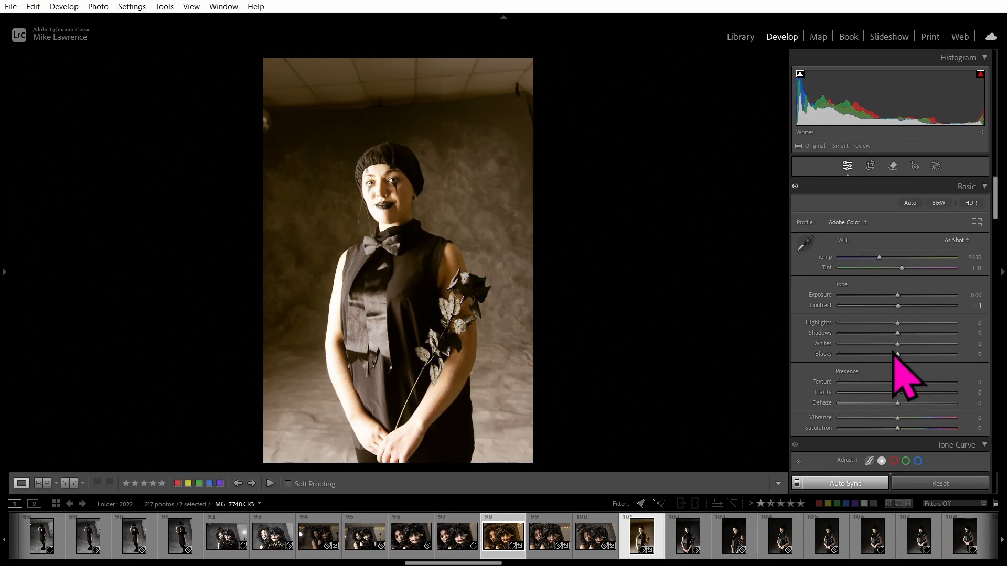
{"action": "mouse_move", "coordinate": [898, 356]}
{"action": "left_mouse_down"}
{"action": "mouse_move", "coordinate": [864, 356]}
{"action": "mouse_move", "coordinate": [887, 355]}
{"action": "left_mouse_up"}
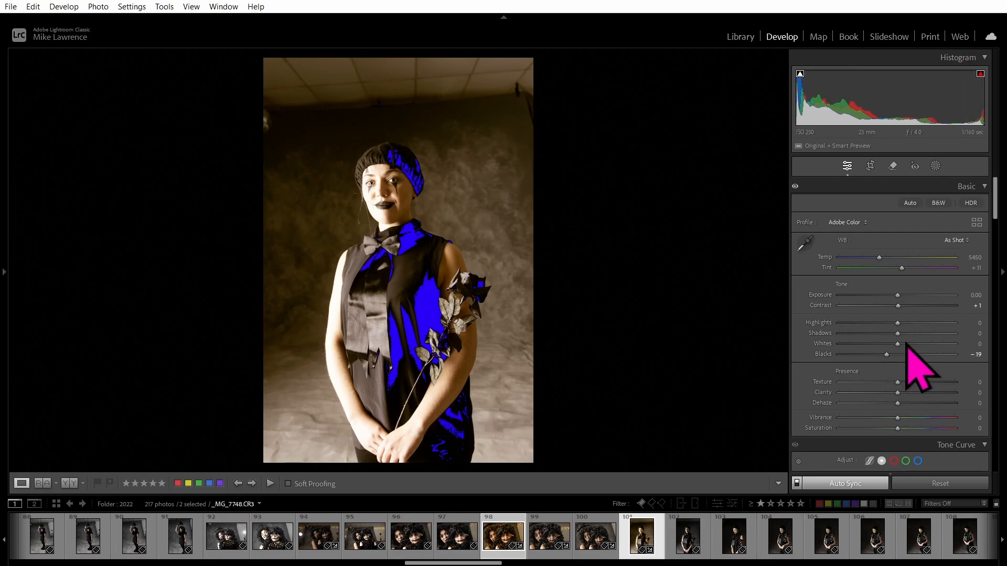
{"action": "left_click_drag", "start_coordinate": [906, 343], "coordinate": [908, 344]}
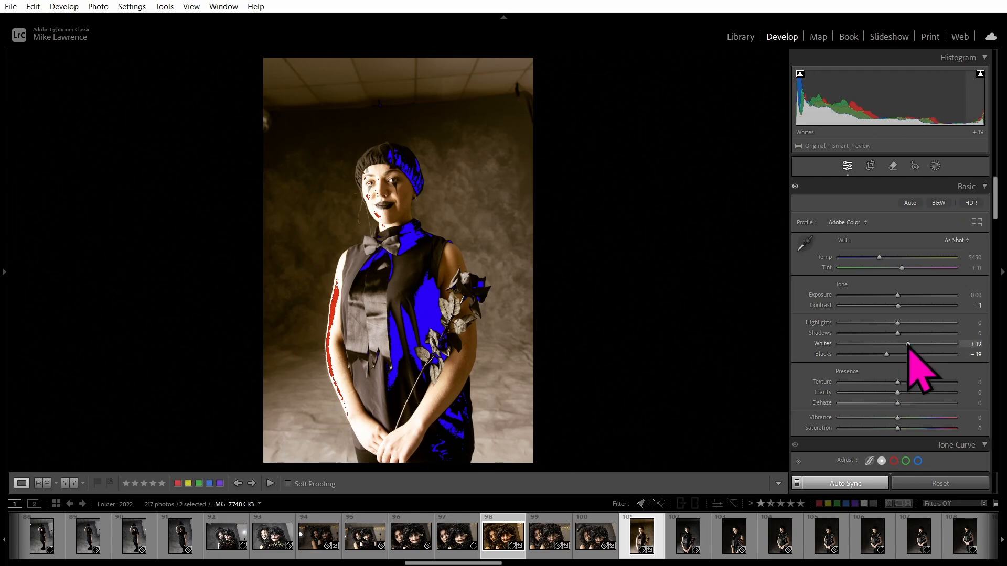
Drop Whites to -19, lift Blacks to +100 and set Highlights to +1 to remove clipping.
{"action": "left_click_drag", "start_coordinate": [909, 345], "coordinate": [903, 345]}
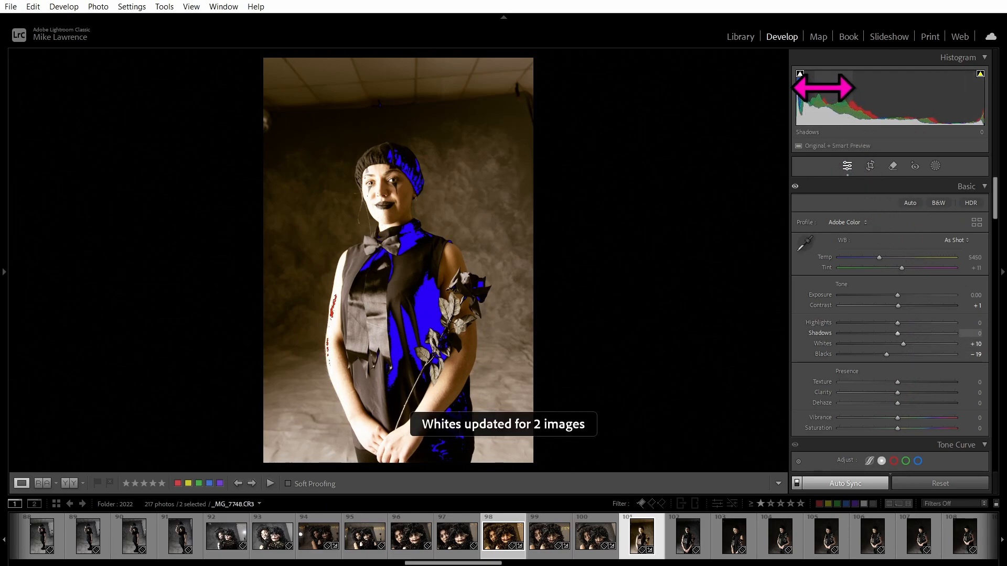
{"action": "left_click_drag", "start_coordinate": [808, 109], "coordinate": [873, 109]}
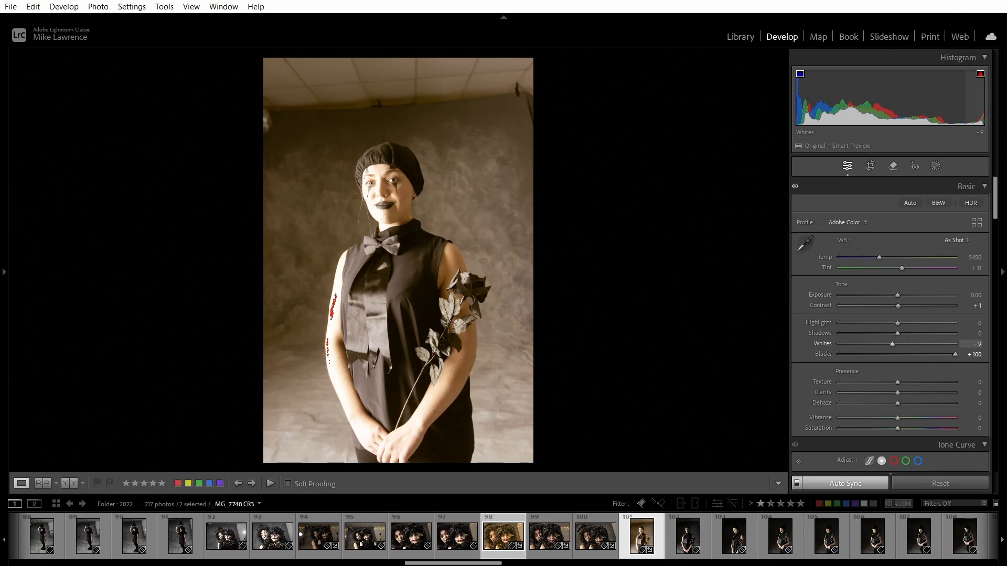
{"action": "mouse_move", "coordinate": [947, 107]}
{"action": "left_mouse_down"}
{"action": "mouse_move", "coordinate": [937, 106]}
{"action": "mouse_move", "coordinate": [973, 106]}
{"action": "mouse_move", "coordinate": [926, 96]}
{"action": "mouse_move", "coordinate": [967, 96]}
{"action": "mouse_move", "coordinate": [907, 97]}
{"action": "mouse_move", "coordinate": [954, 97]}
{"action": "left_mouse_up"}
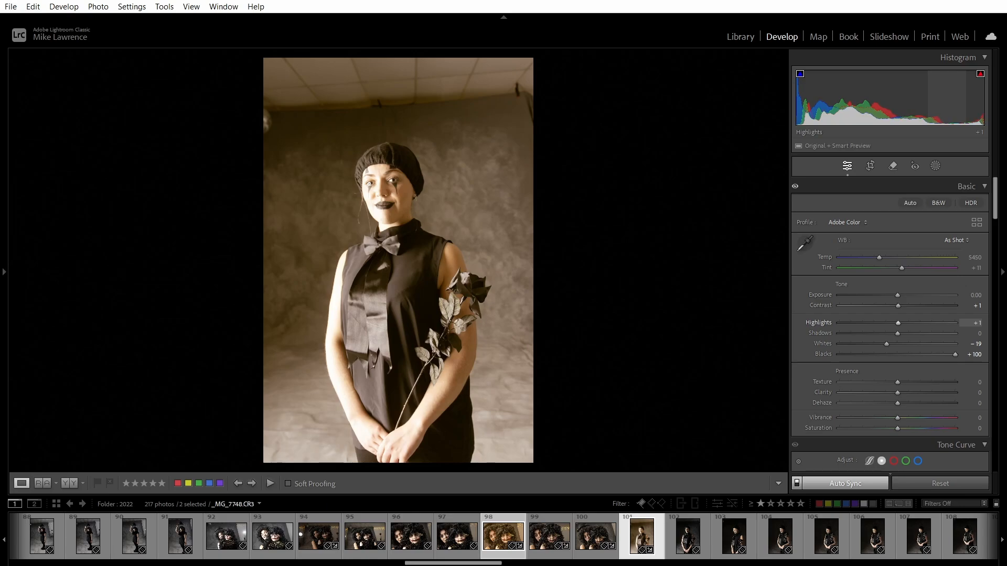
{"action": "left_click_drag", "start_coordinate": [954, 97], "coordinate": [953, 97]}
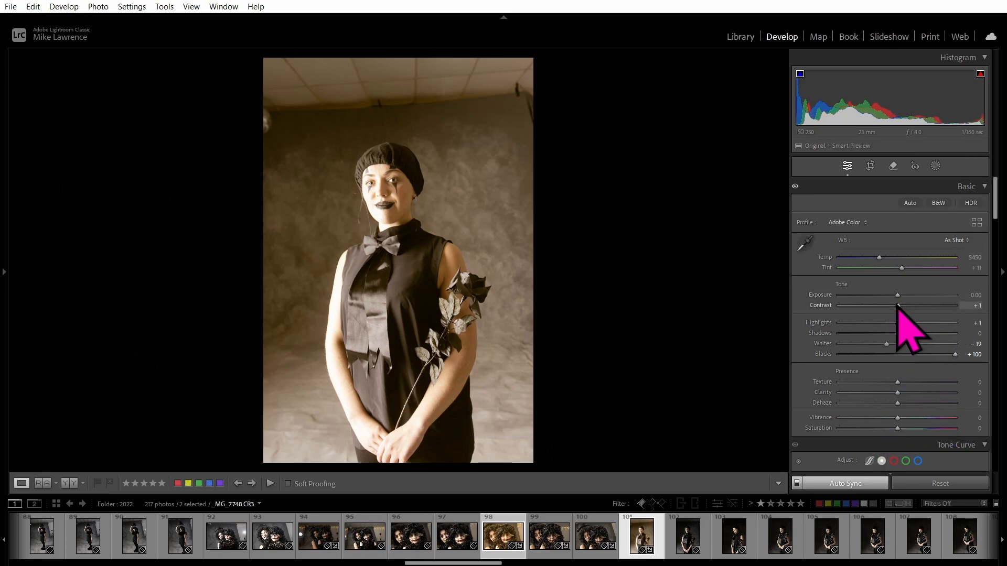
{"action": "scroll", "coordinate": [873, 336], "scroll_direction": "down", "scroll_amount": 4}
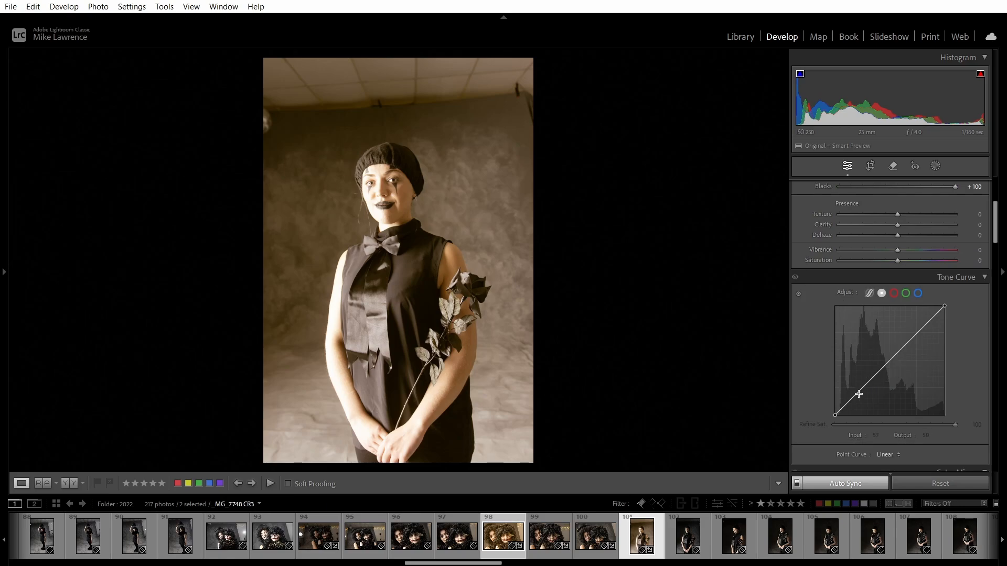
Form an S-shaped tone curve, lowering the shadows and raising the upper curve, and bring up the yellow-dress portrait.
{"action": "left_click_drag", "start_coordinate": [859, 394], "coordinate": [863, 397]}
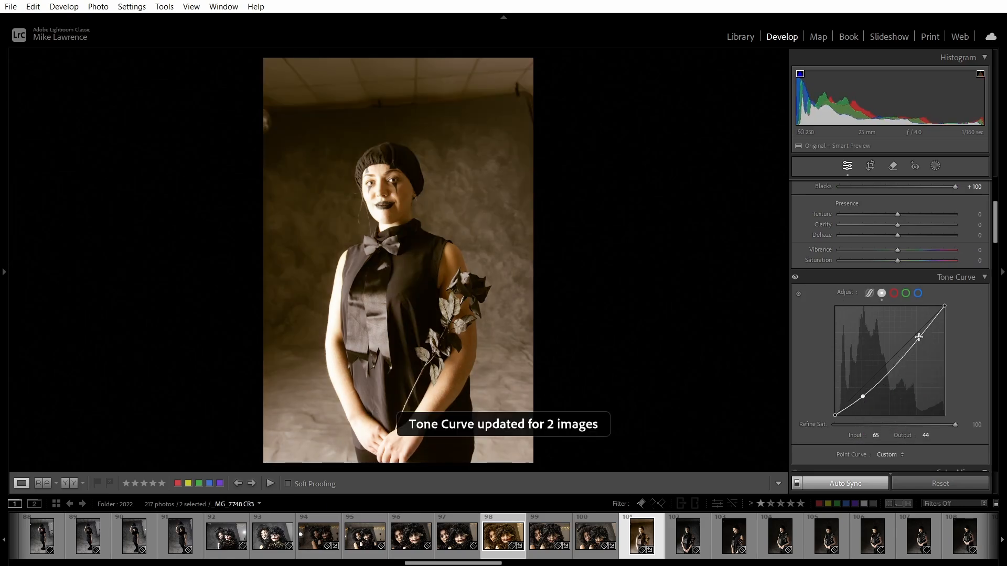
{"action": "left_click_drag", "start_coordinate": [919, 337], "coordinate": [913, 333]}
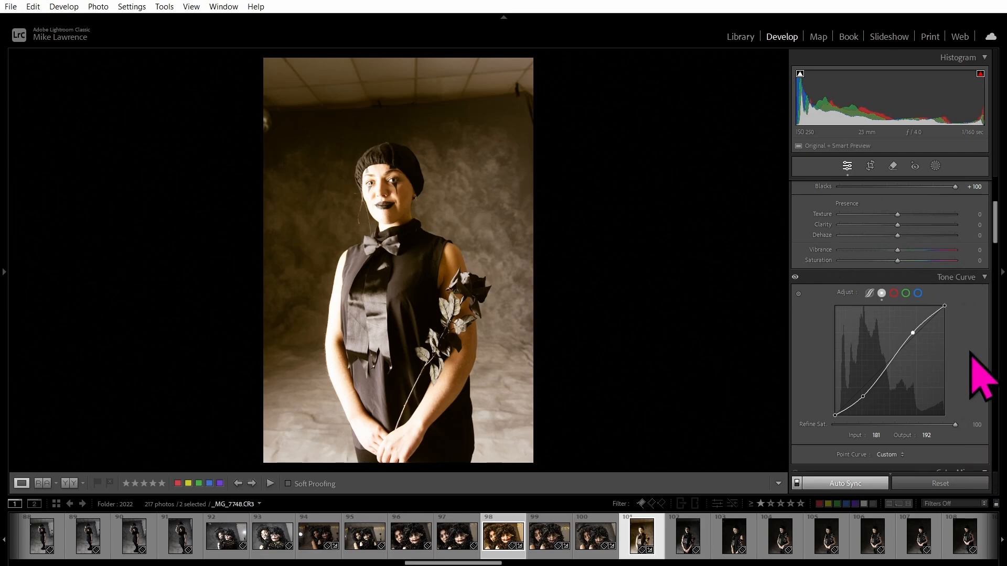
{"action": "scroll", "coordinate": [972, 354], "scroll_direction": "down", "scroll_amount": 10}
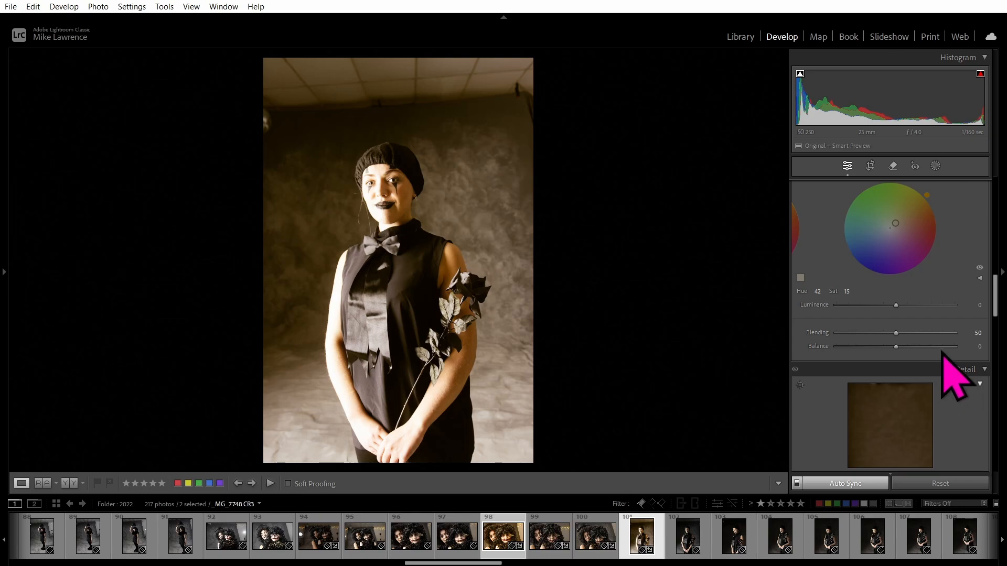
{"action": "scroll", "coordinate": [916, 375], "scroll_direction": "down", "scroll_amount": 3}
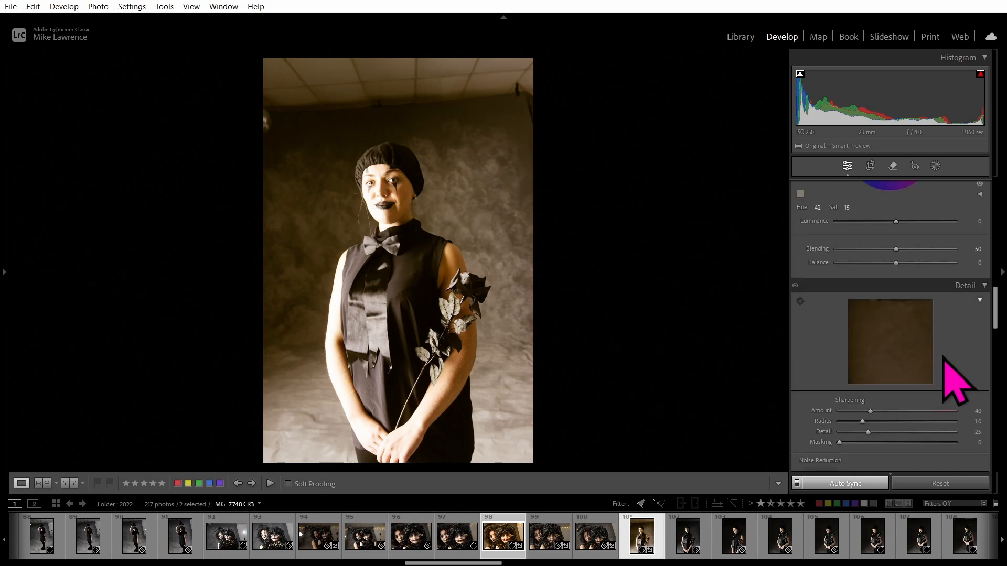
{"action": "scroll", "coordinate": [940, 304], "scroll_direction": "down", "scroll_amount": 6}
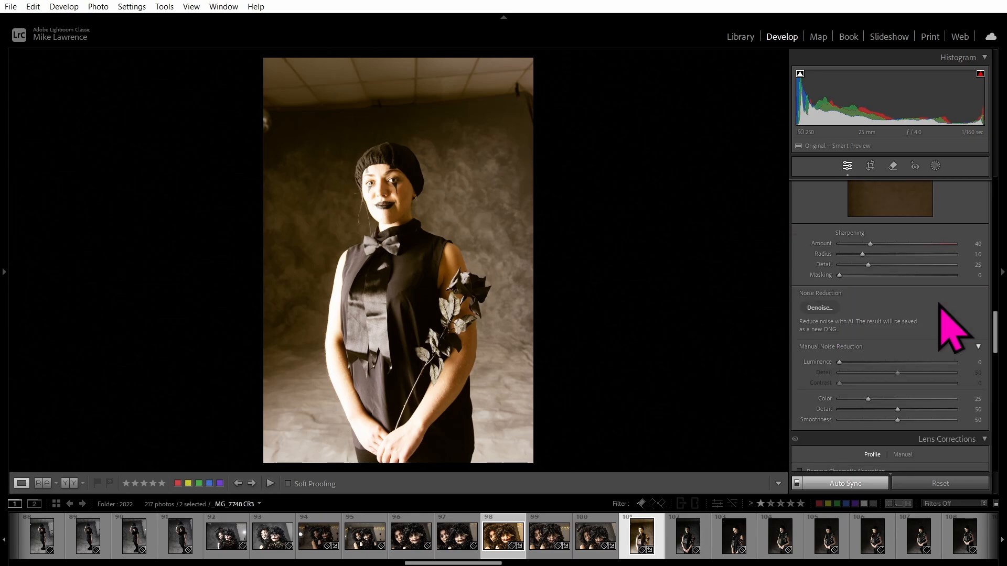
{"action": "left_click_drag", "start_coordinate": [994, 329], "coordinate": [997, 349]}
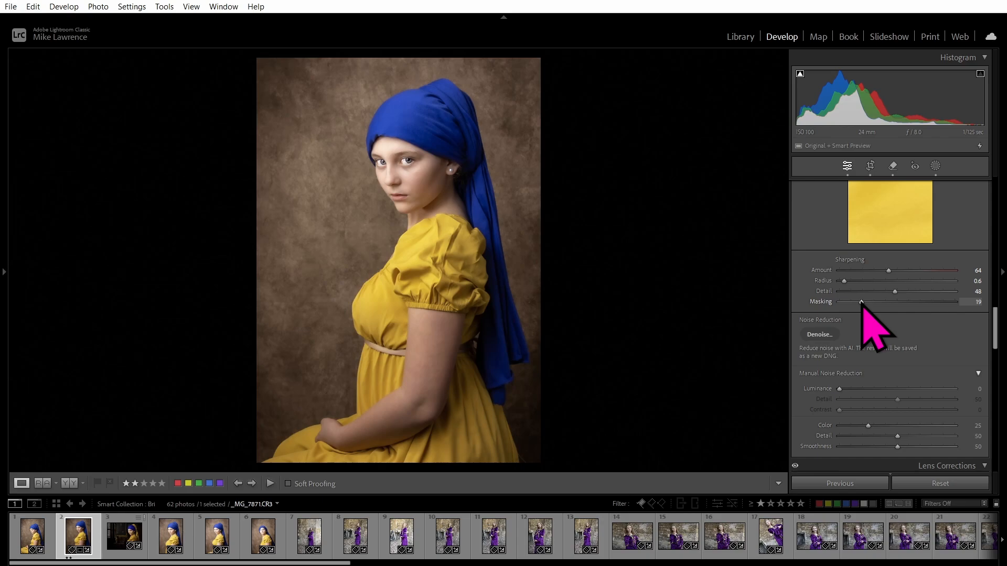
Preview the sharpening mask with Alt and settle Sharpening Masking at 35 on the yellow-dress portrait.
{"action": "key", "text": "alt"}
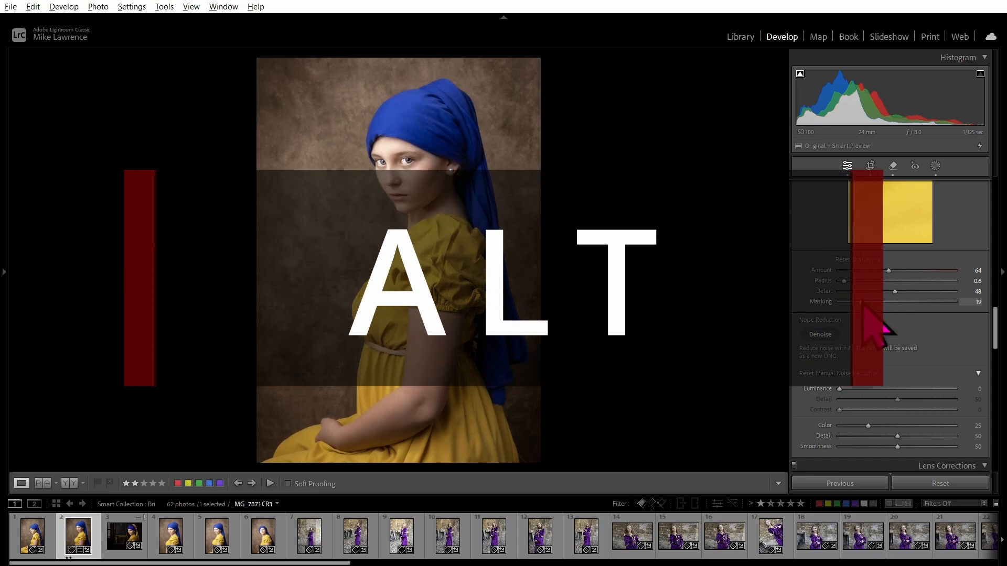
{"action": "left_click", "coordinate": [861, 302]}
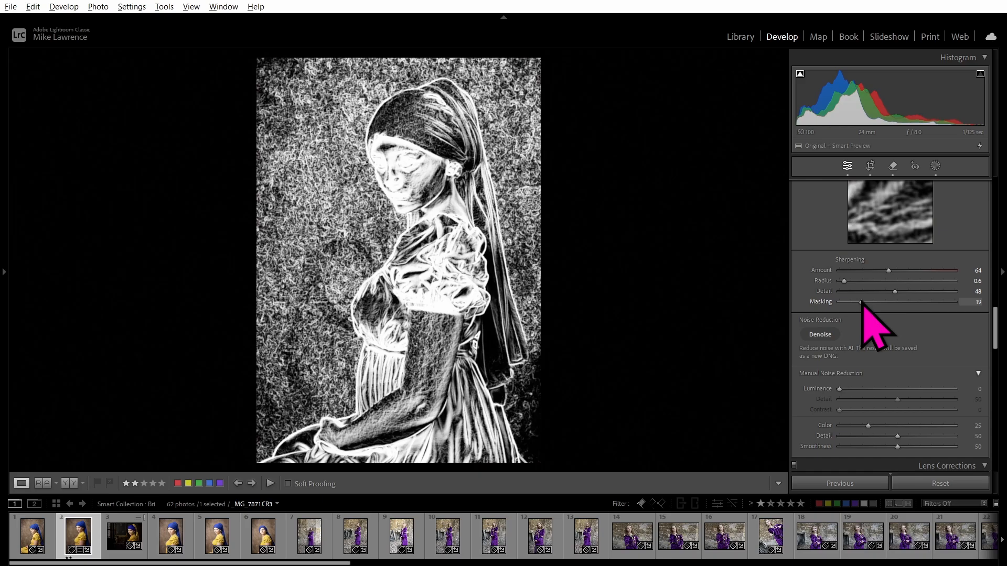
{"action": "left_click_drag", "start_coordinate": [861, 303], "coordinate": [786, 303]}
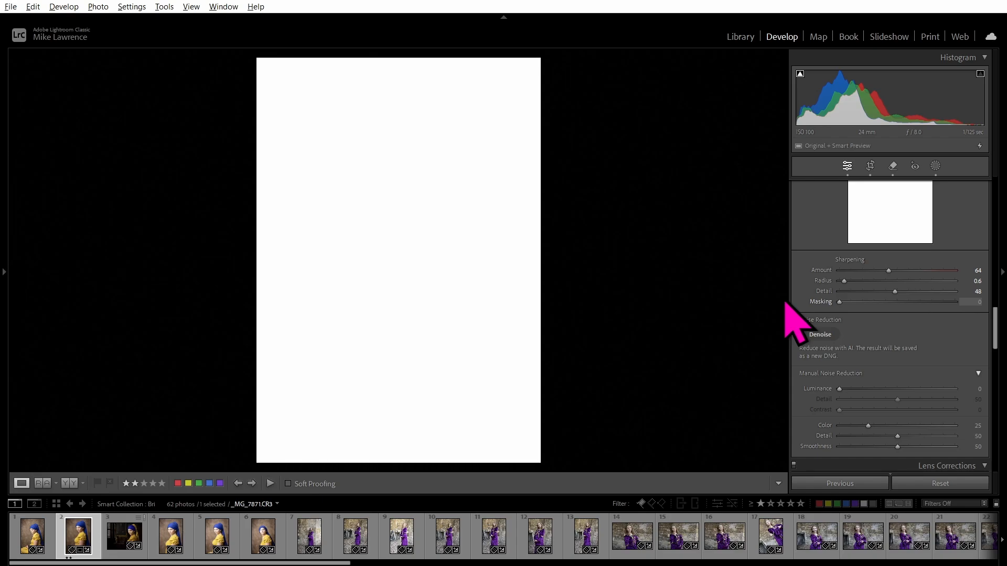
{"action": "left_click_drag", "start_coordinate": [785, 303], "coordinate": [943, 304]}
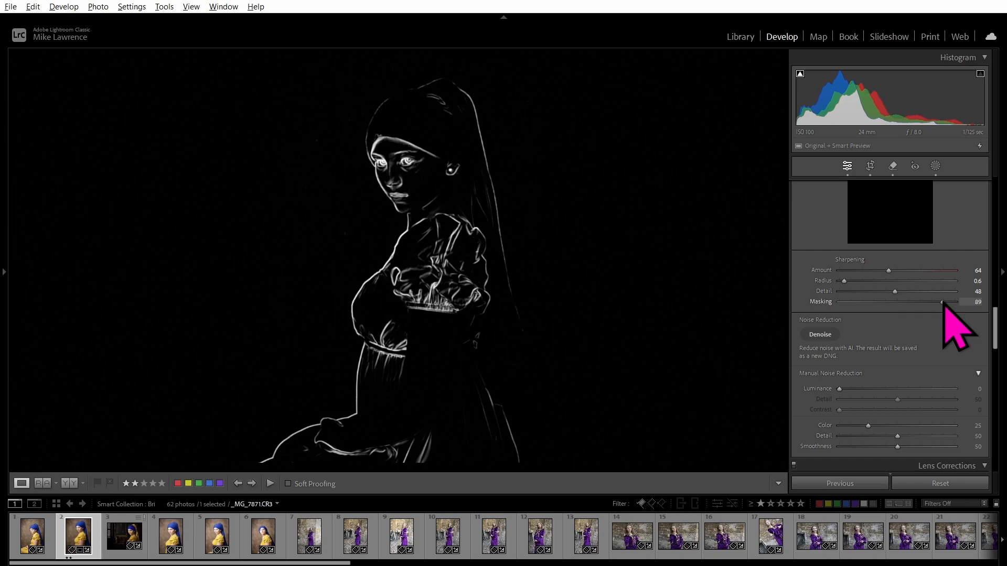
{"action": "left_click_drag", "start_coordinate": [943, 304], "coordinate": [943, 304]}
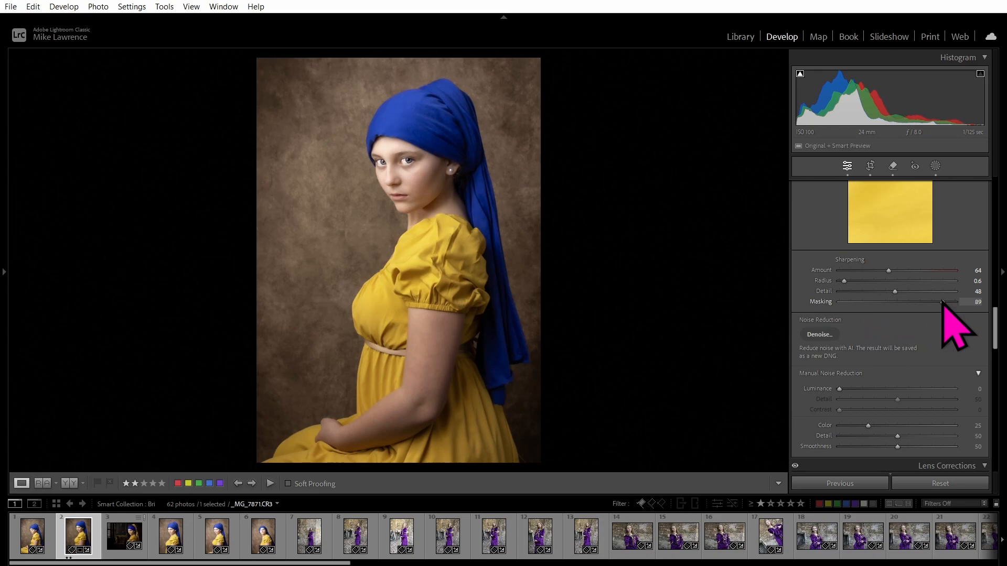
{"action": "left_click_drag", "start_coordinate": [943, 303], "coordinate": [881, 304]}
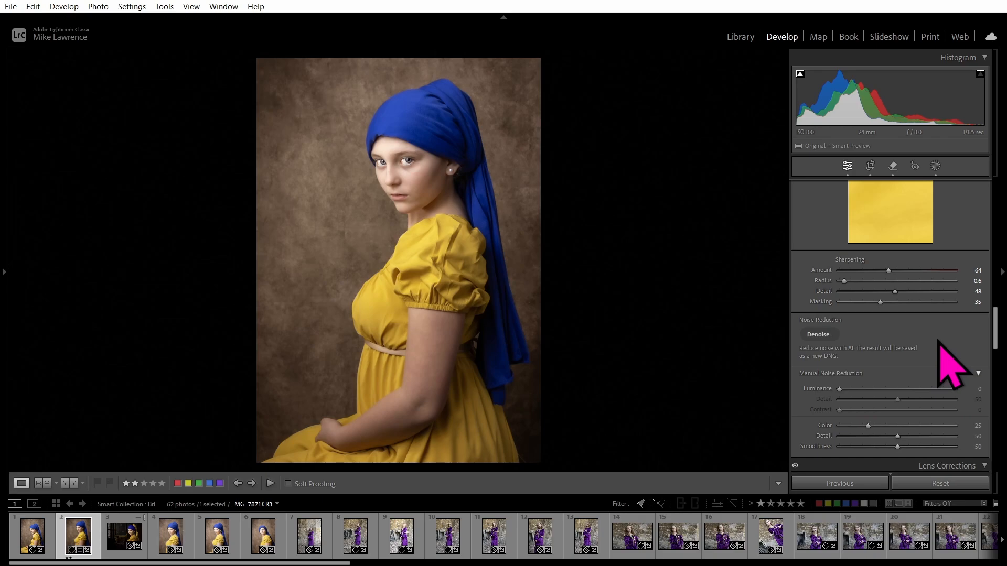
{"action": "scroll", "coordinate": [940, 342], "scroll_direction": "down", "scroll_amount": 2}
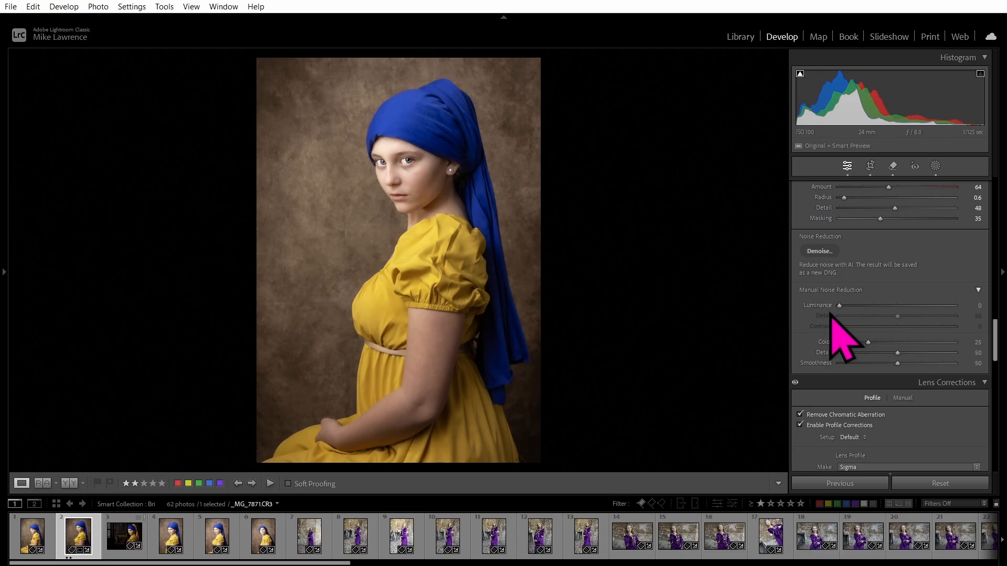
{"action": "left_click_drag", "start_coordinate": [838, 305], "coordinate": [932, 308]}
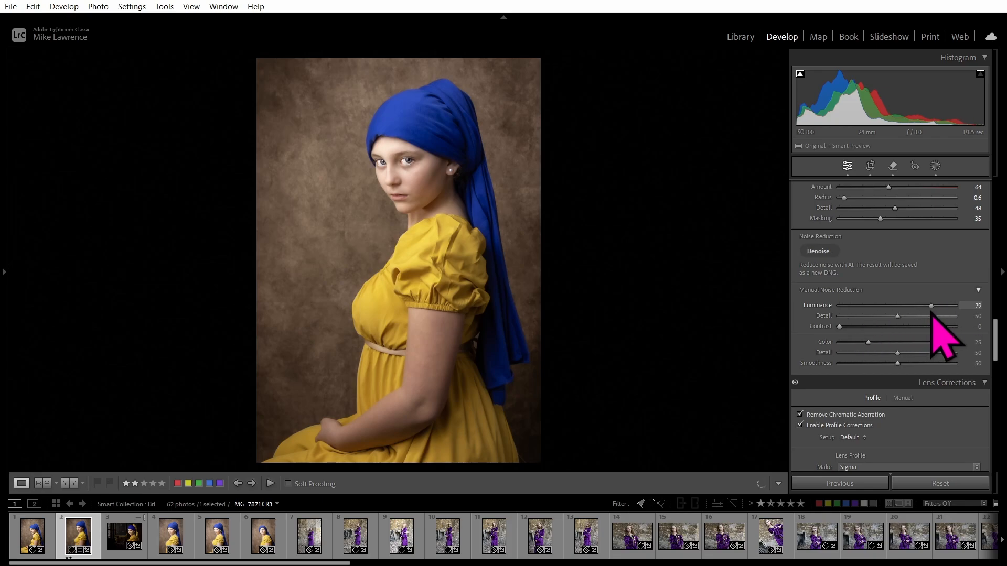
{"action": "double_click", "coordinate": [805, 310]}
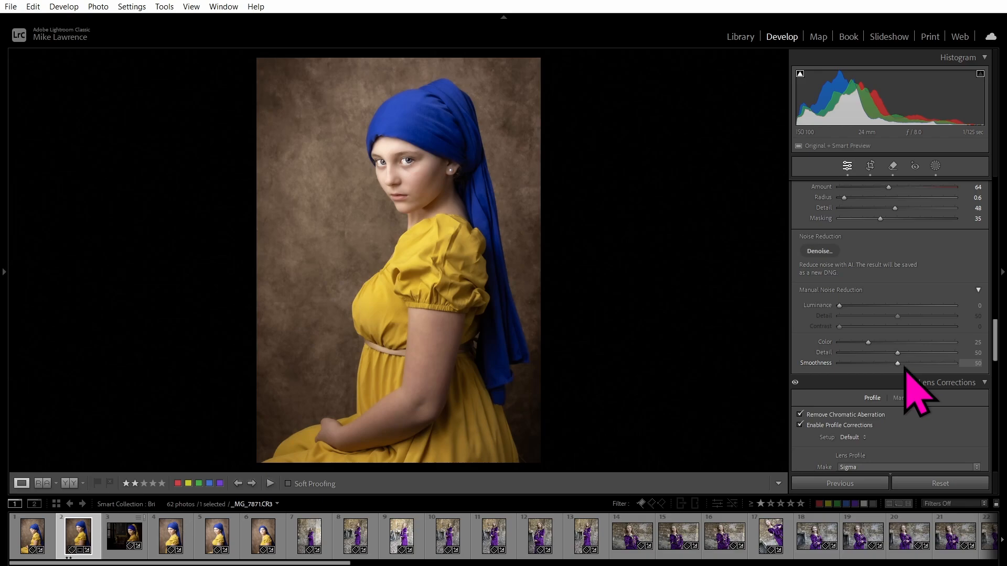
{"action": "scroll", "coordinate": [922, 298], "scroll_direction": "down", "scroll_amount": 5}
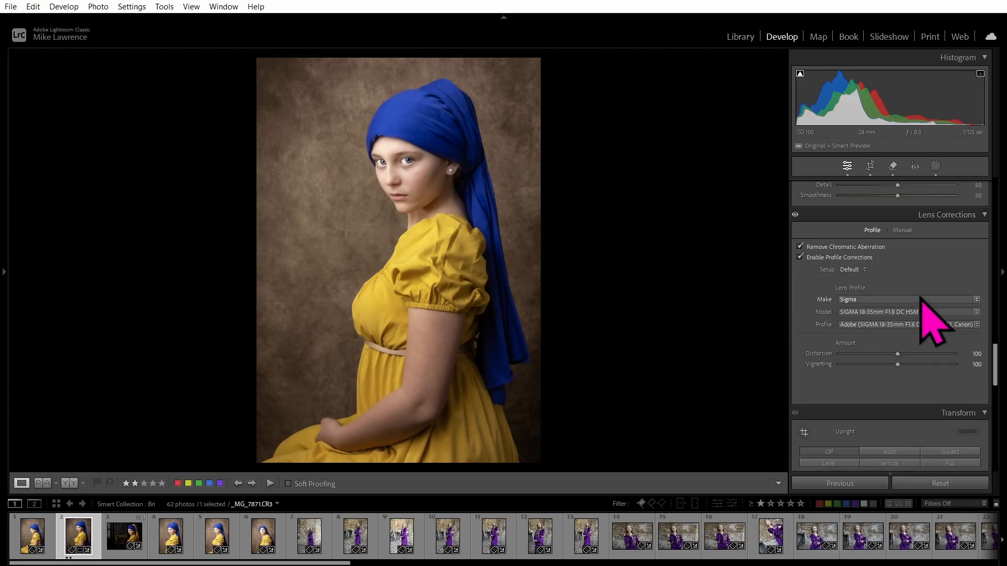
{"action": "scroll", "coordinate": [921, 298], "scroll_direction": "down", "scroll_amount": 10}
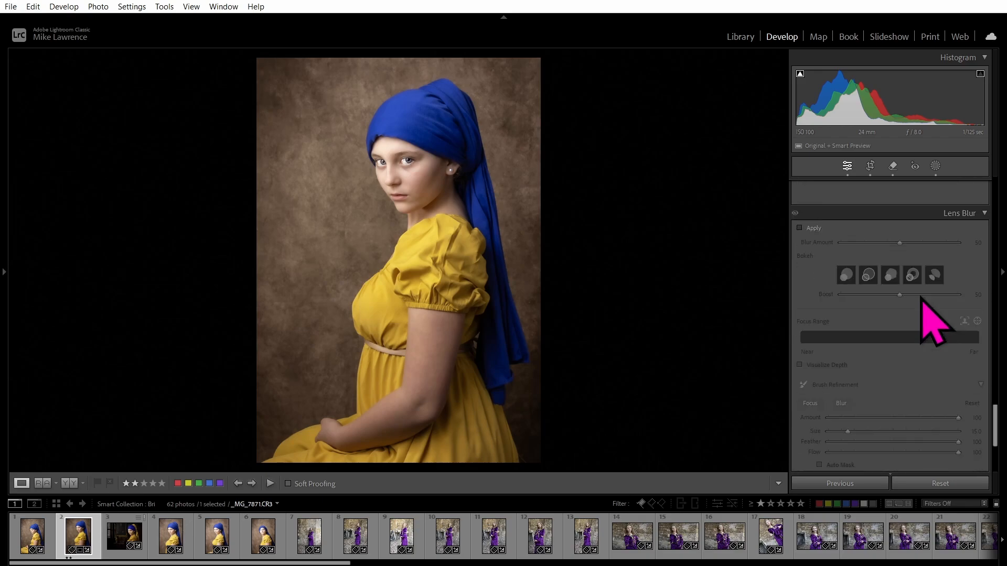
{"action": "scroll", "coordinate": [924, 297], "scroll_direction": "up", "scroll_amount": 15}
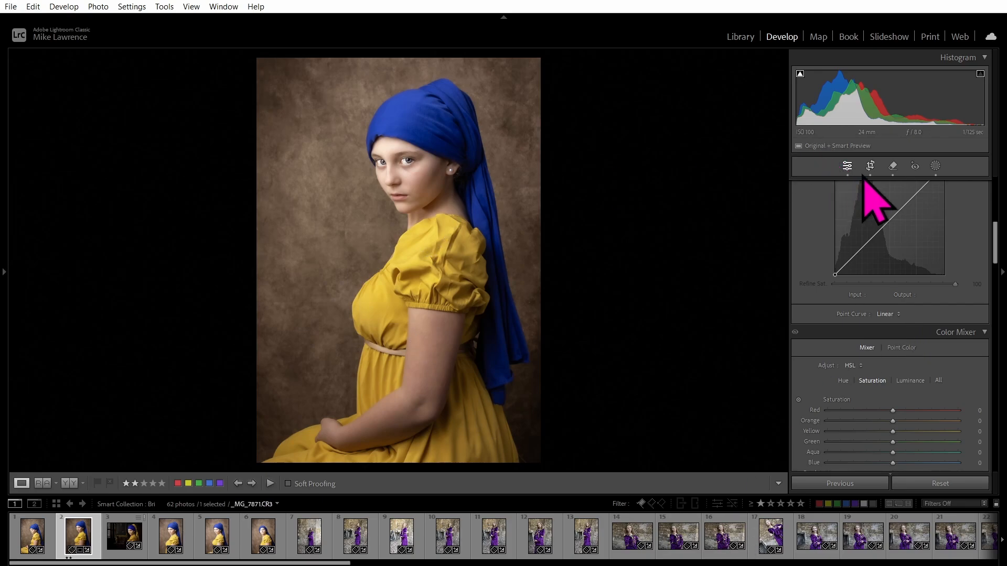
Send the yellow-dress portrait to Photoshop via Edit In > Open as Smart Object in Photoshop.
{"action": "right_click", "coordinate": [402, 228]}
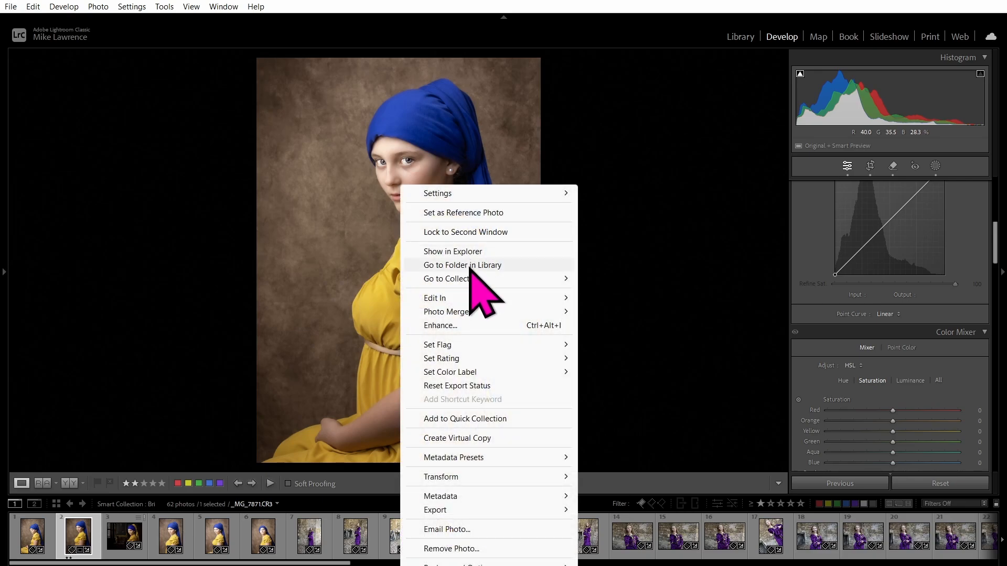
{"action": "mouse_move", "coordinate": [445, 300]}
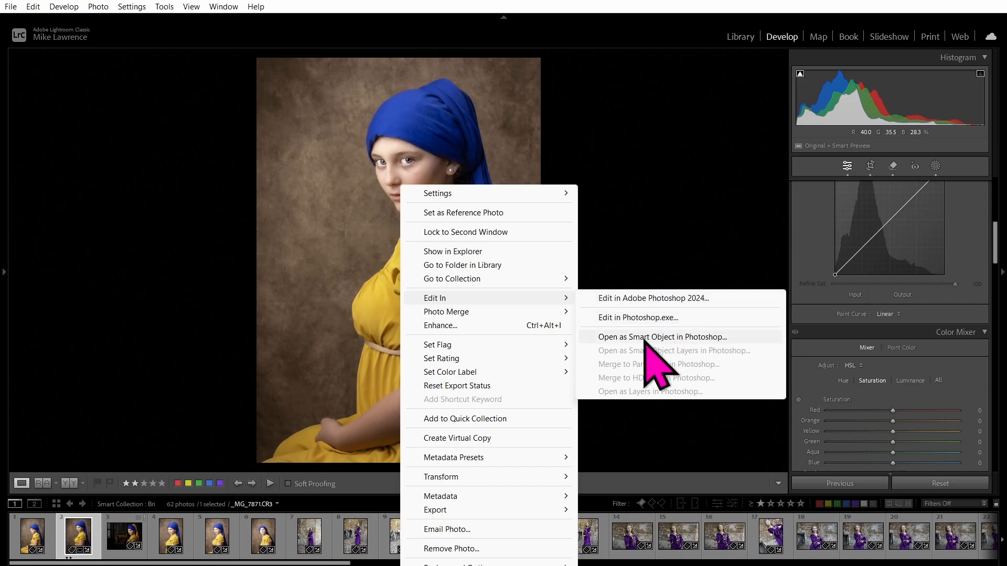
{"action": "left_click", "coordinate": [679, 340]}
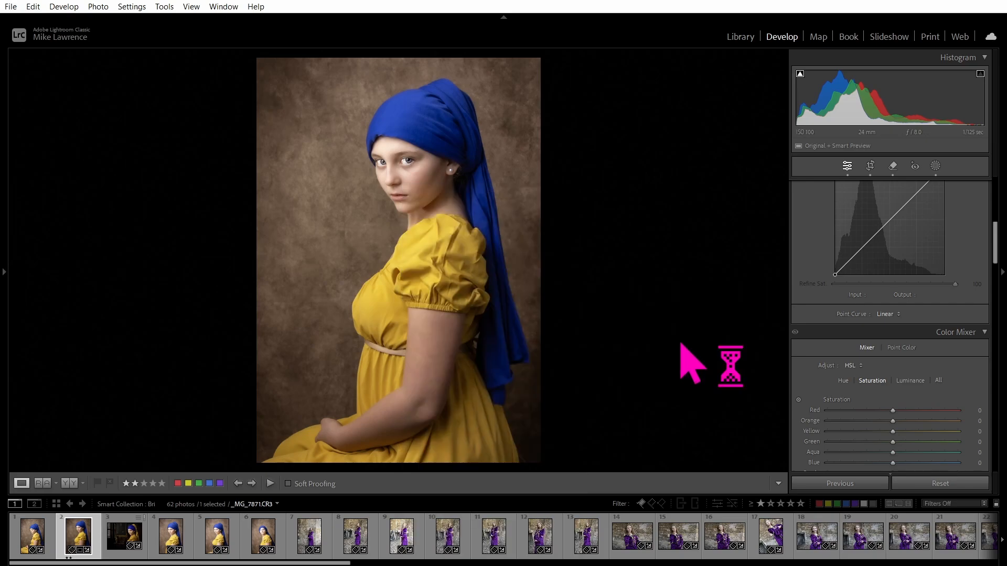
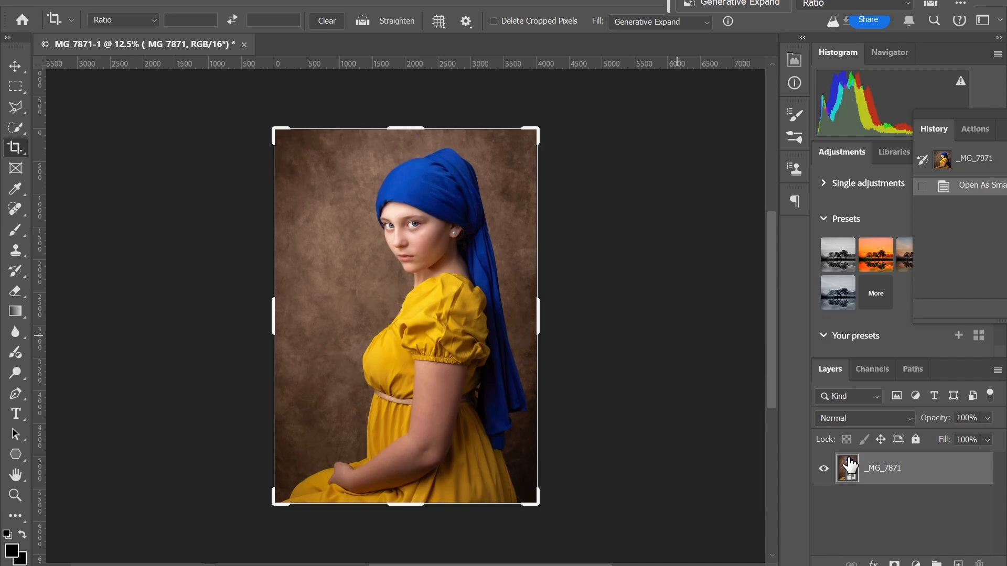
Close the stray Filter menu and switch to the Quick Selection tool on the _MG_7871 portrait.
{"action": "left_click", "coordinate": [214, 2]}
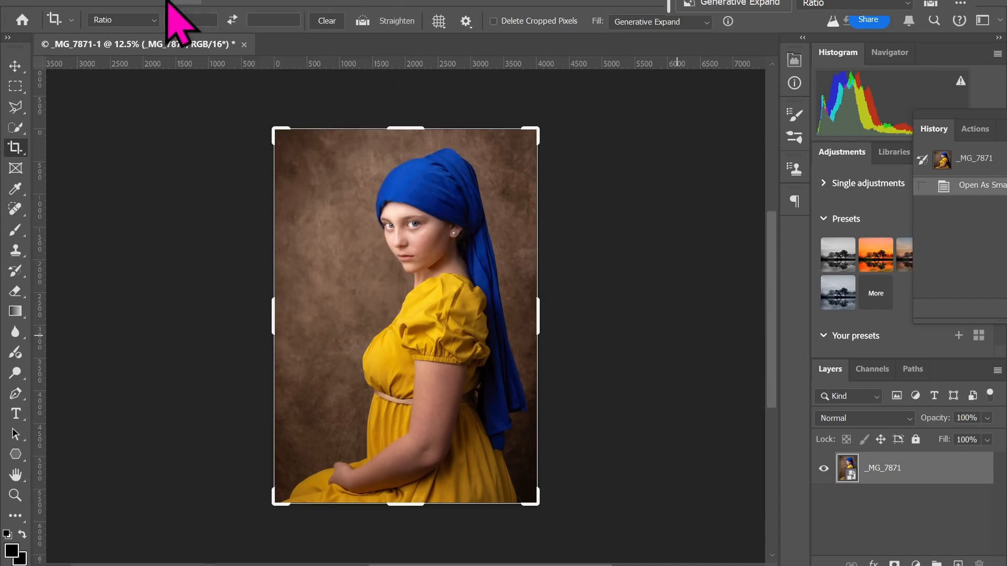
{"action": "left_click", "coordinate": [59, 134]}
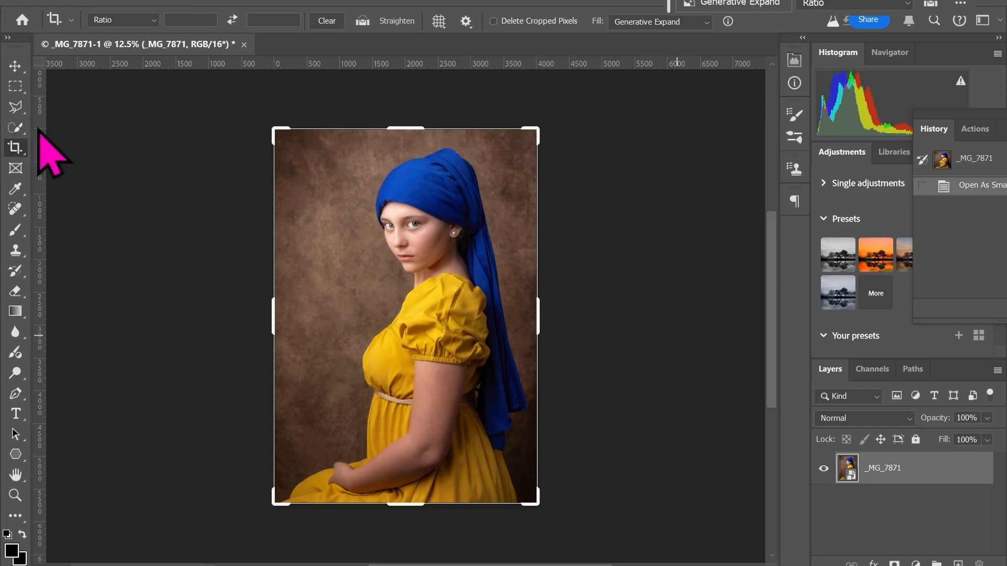
{"action": "left_click", "coordinate": [14, 130]}
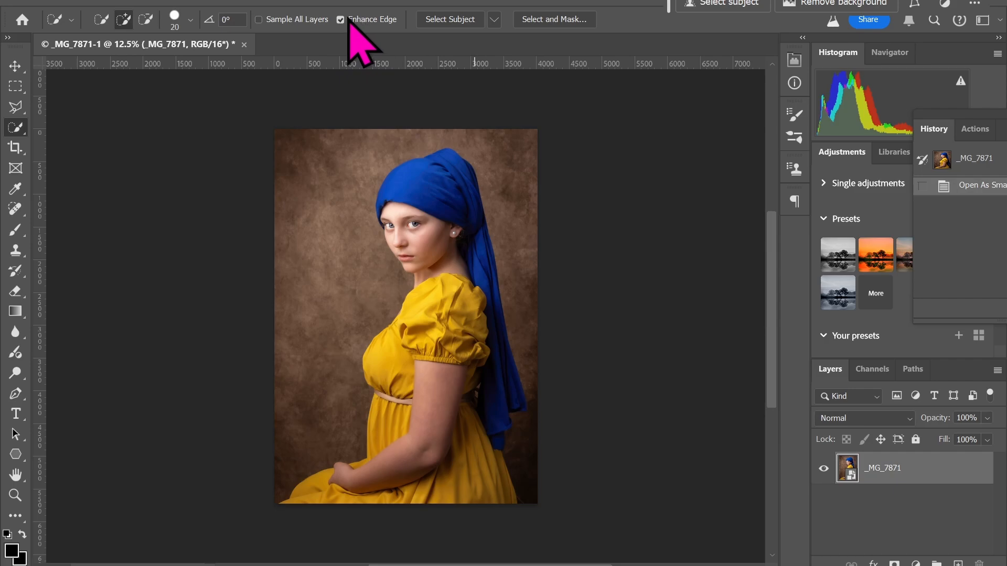
Select the girl with Select Subject in Cloud (Detailed results) mode and add a layer mask.
{"action": "left_click", "coordinate": [494, 19]}
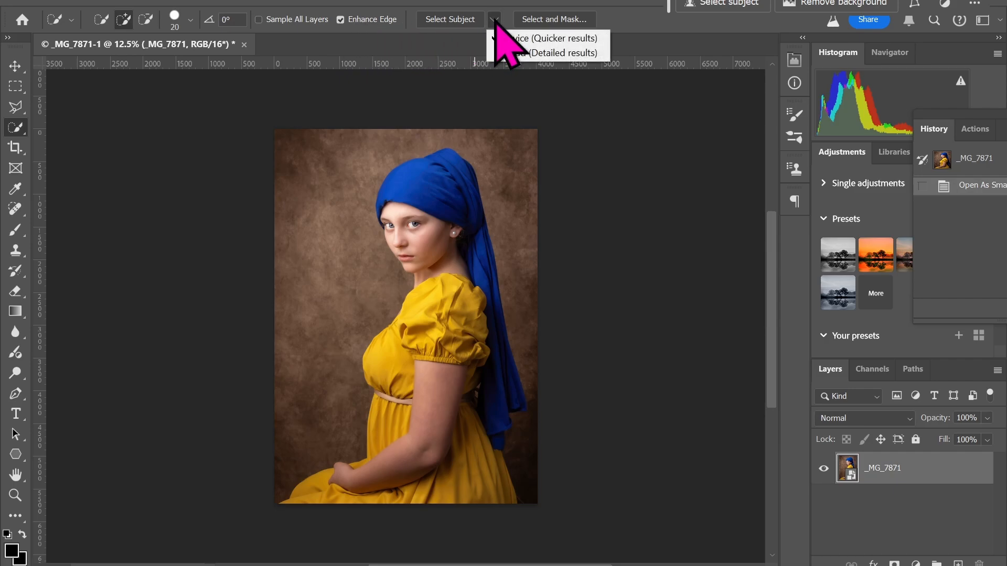
{"action": "left_click", "coordinate": [505, 52]}
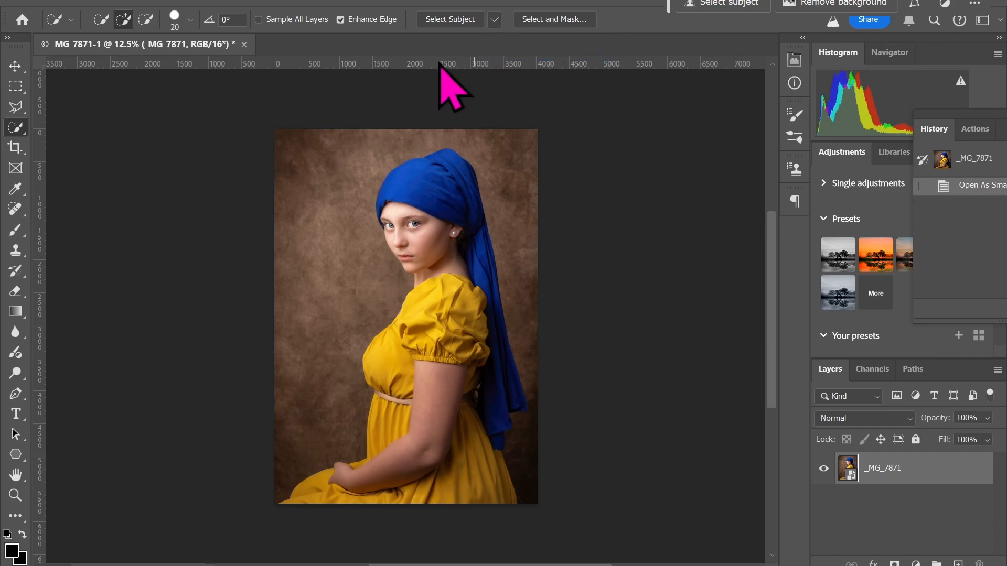
{"action": "left_click", "coordinate": [457, 19]}
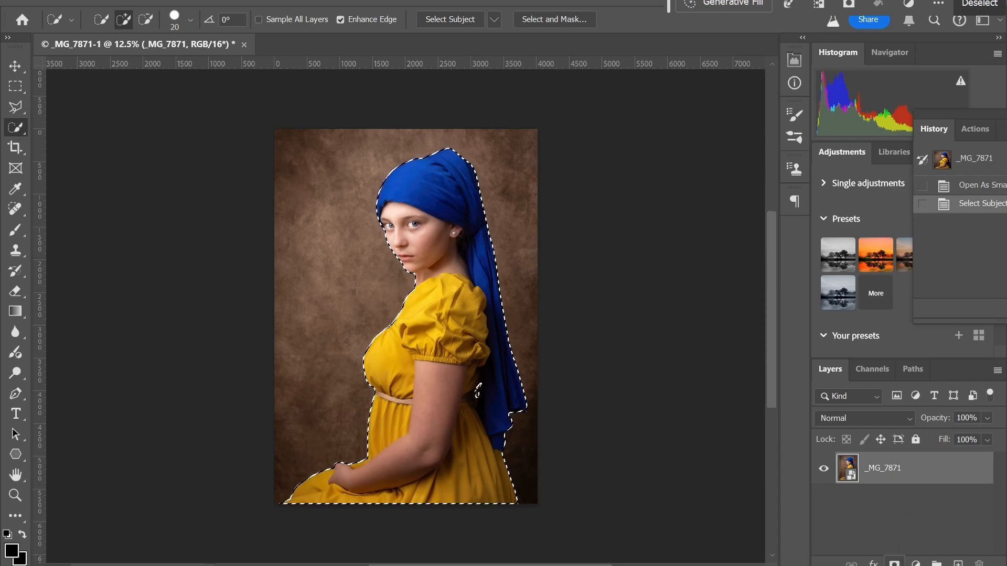
{"action": "left_click", "coordinate": [894, 564]}
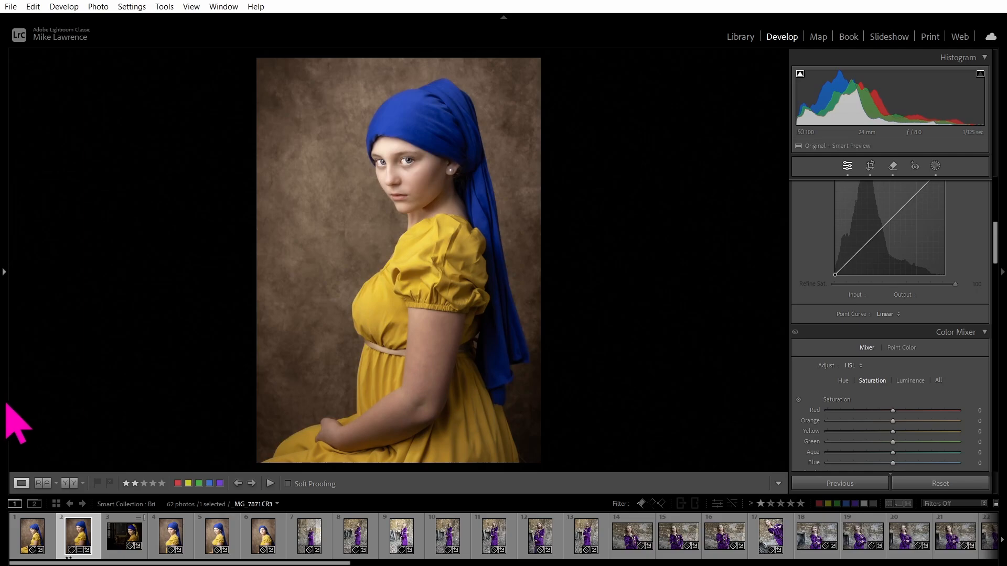
Show the Tudor collection and filter it down to the two rated photos.
{"action": "mouse_move", "coordinate": [4, 414]}
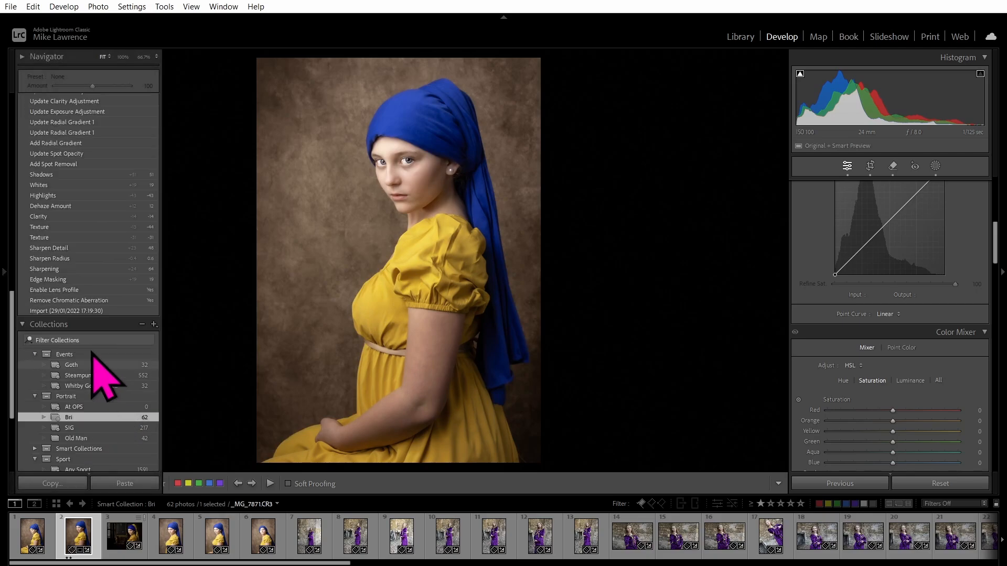
{"action": "scroll", "coordinate": [84, 333], "scroll_direction": "down", "scroll_amount": 5}
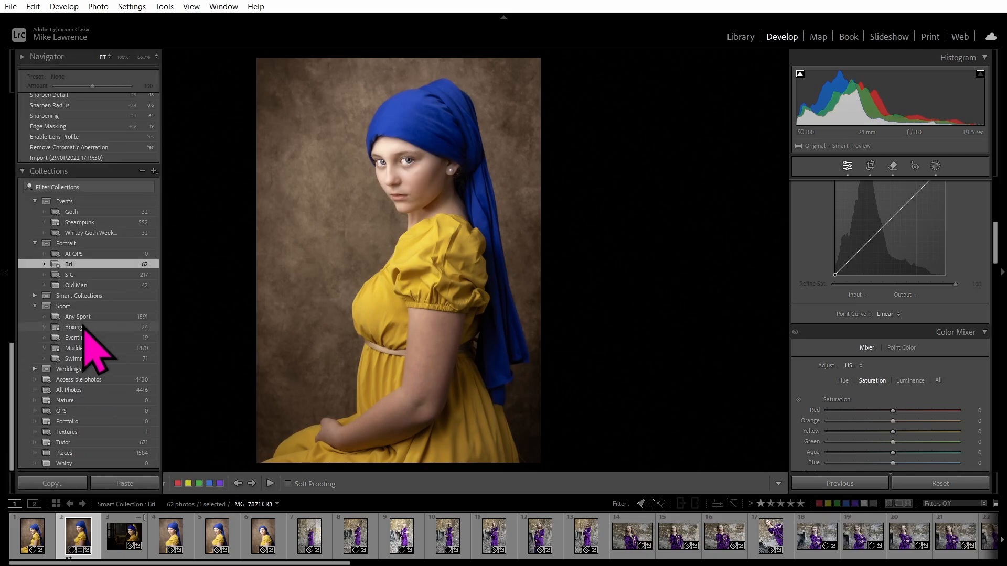
{"action": "left_click", "coordinate": [73, 443]}
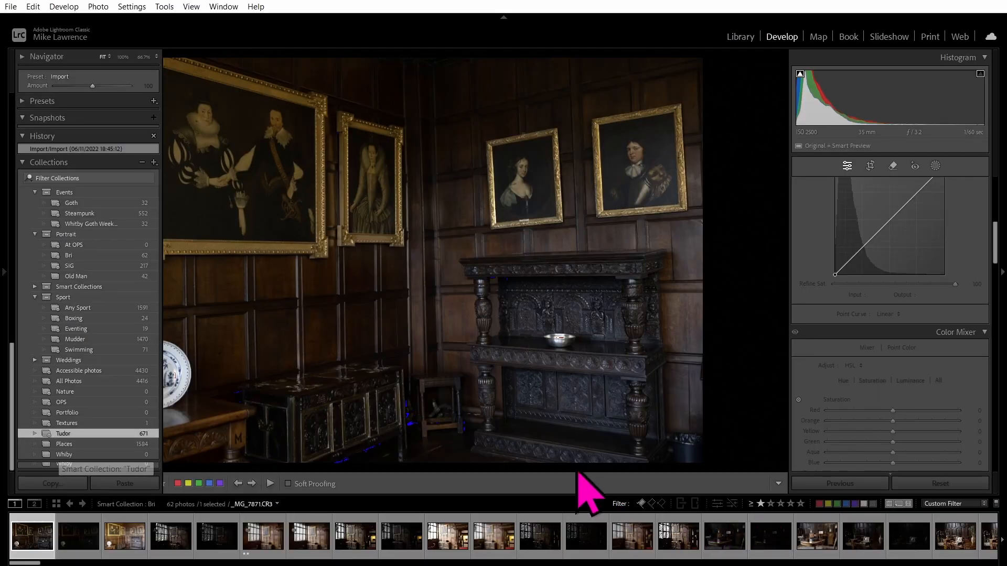
{"action": "left_click", "coordinate": [770, 504]}
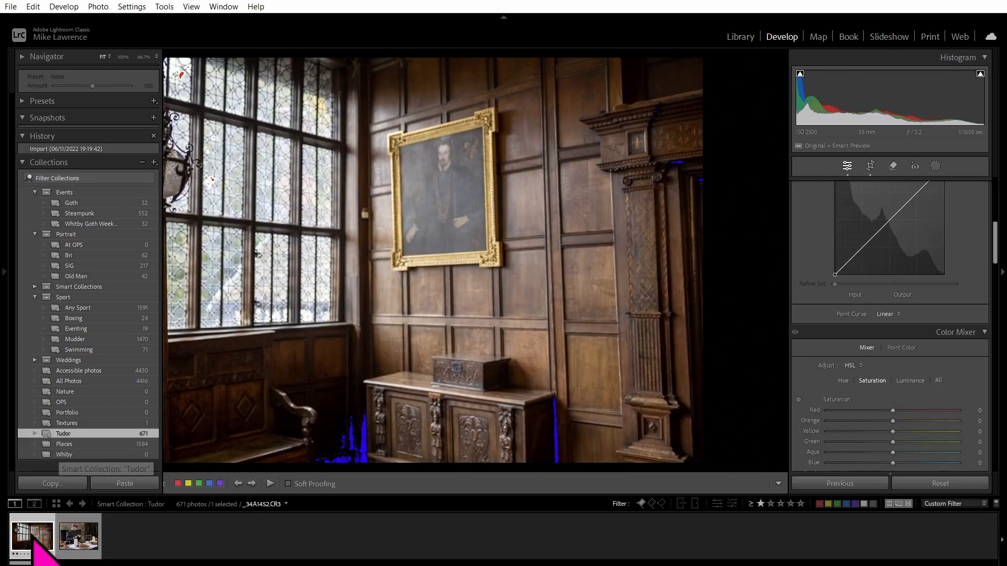
Send the _34A1456-HDR room photo to Photoshop as a smart object.
{"action": "right_click", "coordinate": [34, 539]}
{"action": "right_click", "coordinate": [478, 291]}
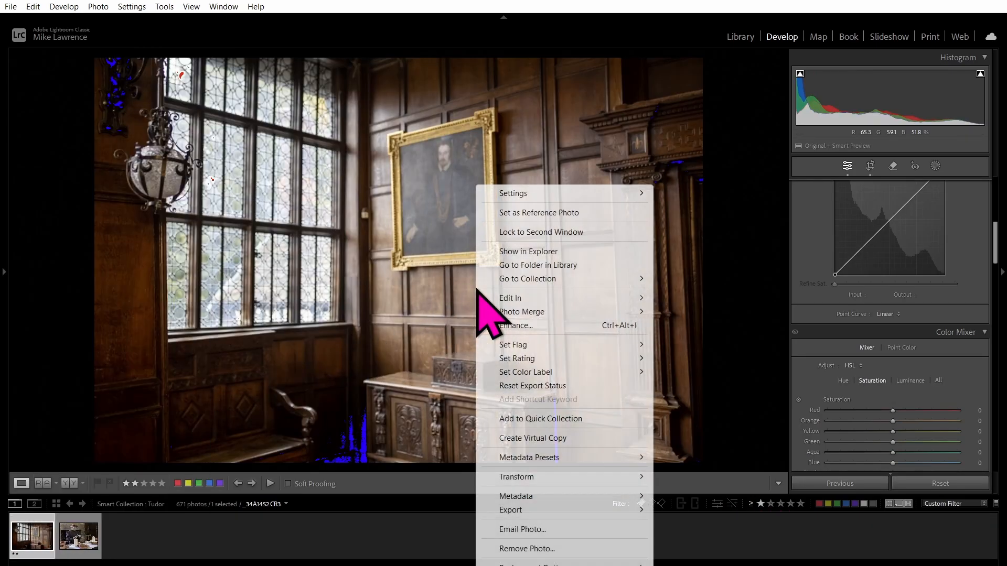
{"action": "mouse_move", "coordinate": [520, 297]}
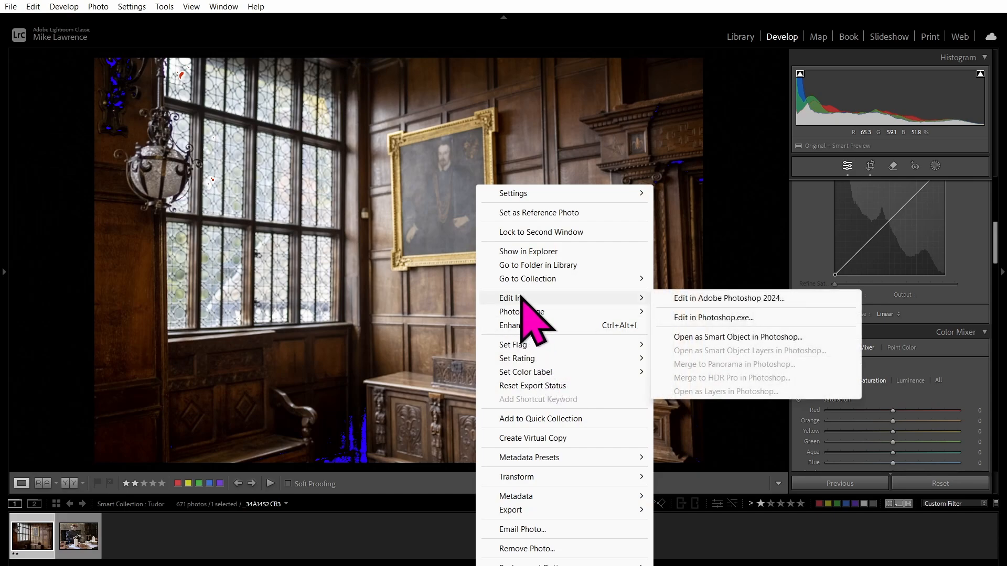
{"action": "left_click", "coordinate": [724, 337]}
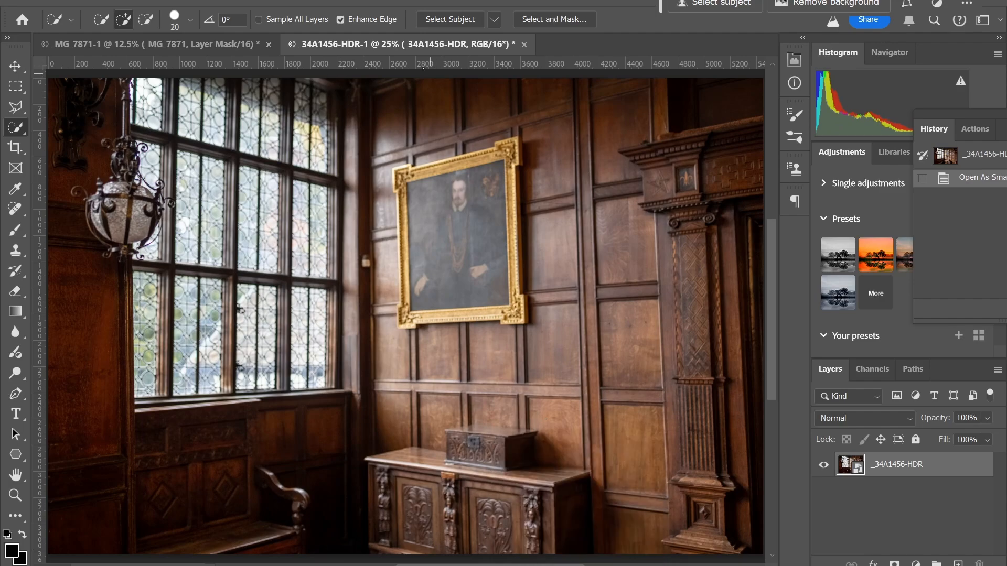
Copy the _34A1456-HDR room layer into the _MG_7871 portrait and move it to the canvas top.
{"action": "left_click_drag", "start_coordinate": [852, 465], "coordinate": [326, 366]}
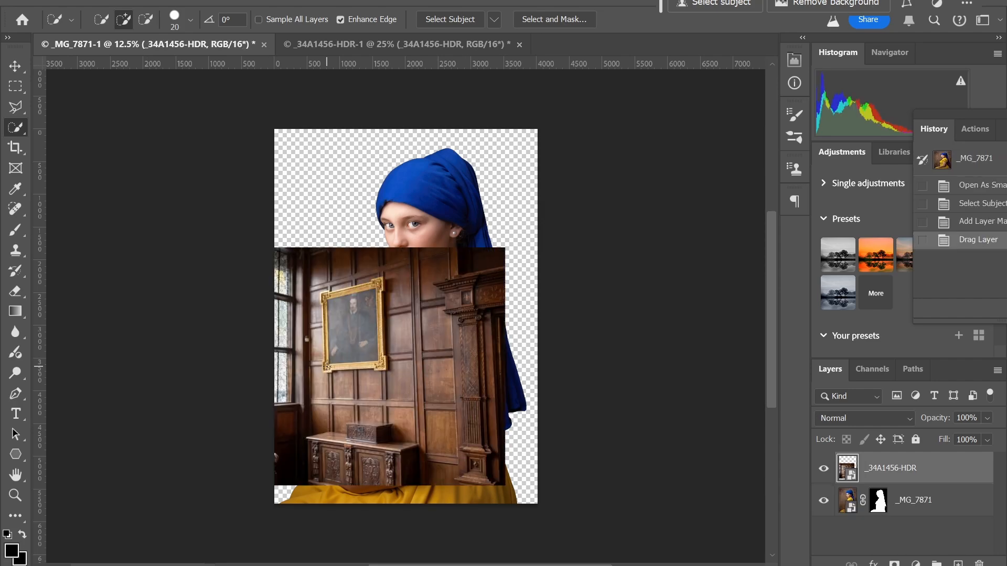
{"action": "left_click", "coordinate": [15, 66]}
{"action": "left_click_drag", "start_coordinate": [299, 388], "coordinate": [351, 283]}
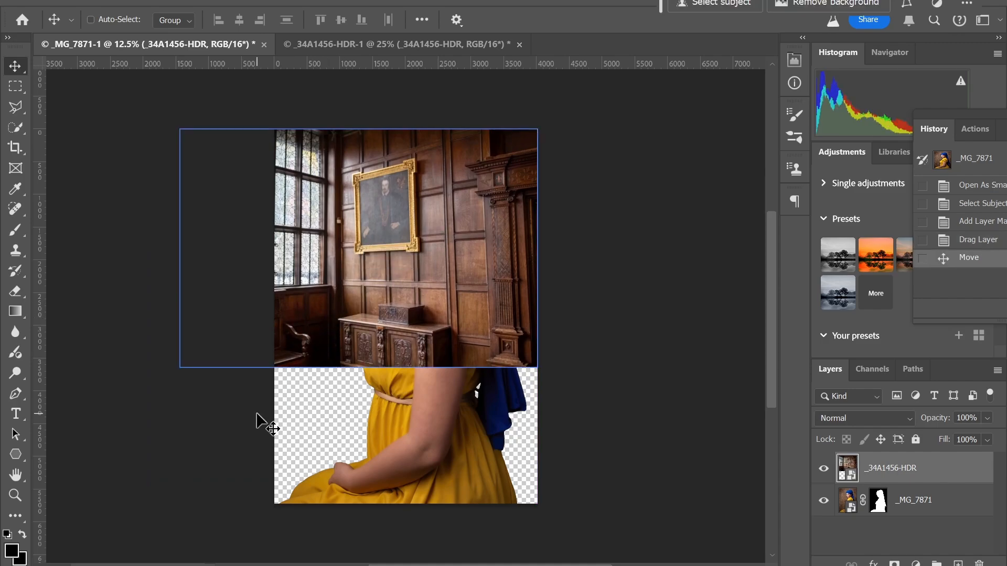
Scale the Tudor room layer to about 147.53%, aligned to the left edge, and commit.
{"action": "key", "text": "ctrl+t"}
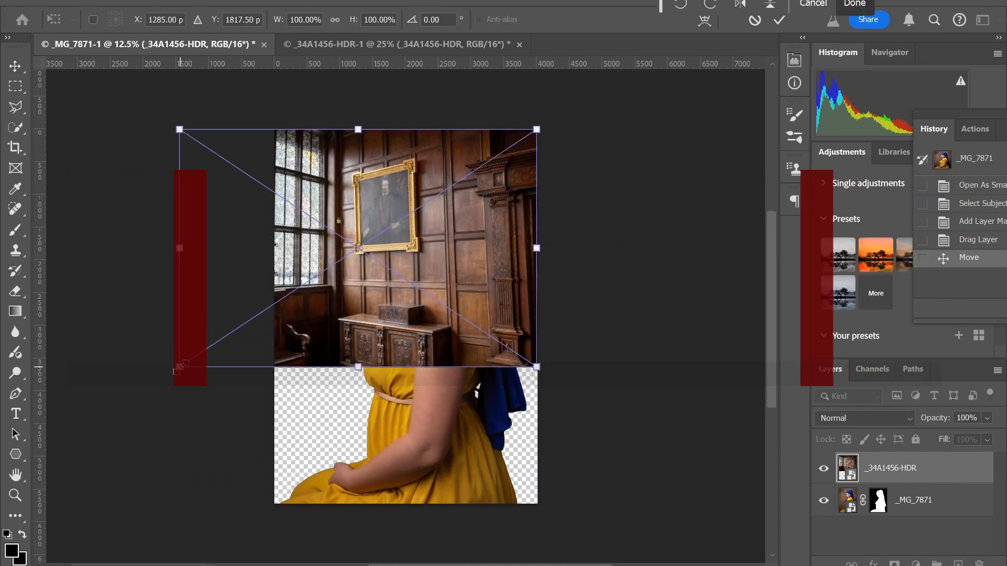
{"action": "left_click_drag", "start_coordinate": [178, 374], "coordinate": [62, 482]}
{"action": "left_click_drag", "start_coordinate": [4, 546], "coordinate": [254, 454]}
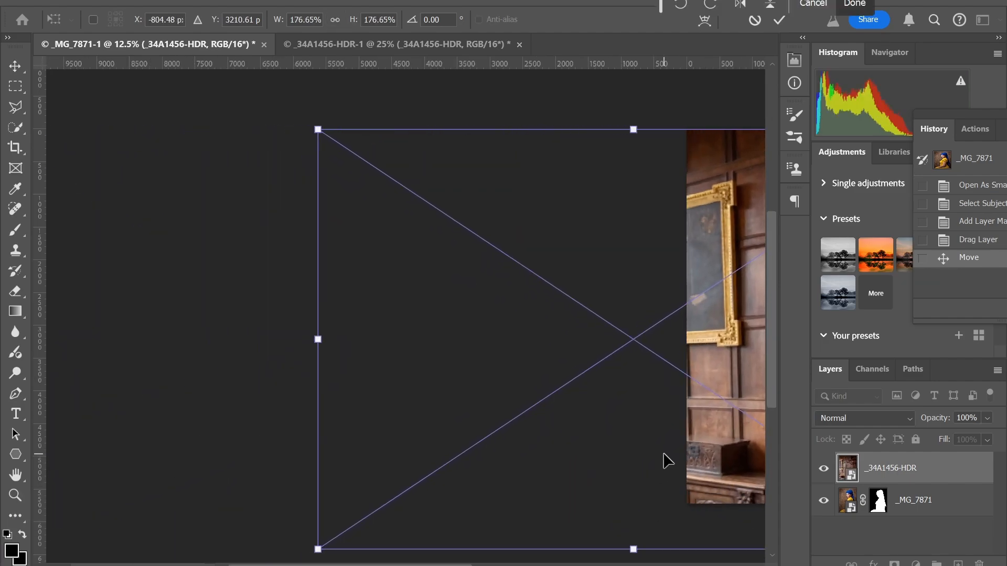
{"action": "left_click_drag", "start_coordinate": [691, 428], "coordinate": [344, 400]}
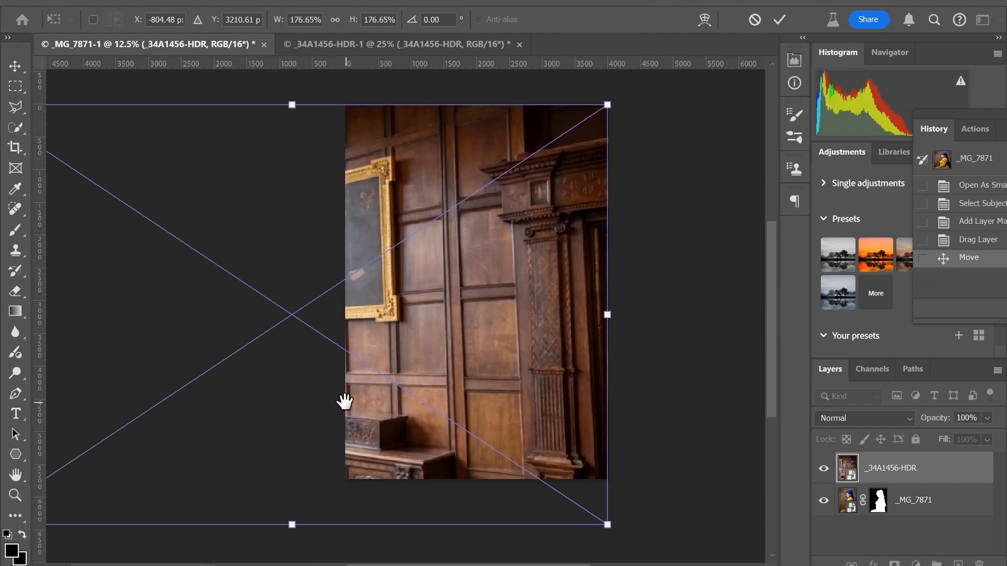
{"action": "left_click_drag", "start_coordinate": [452, 373], "coordinate": [517, 342]}
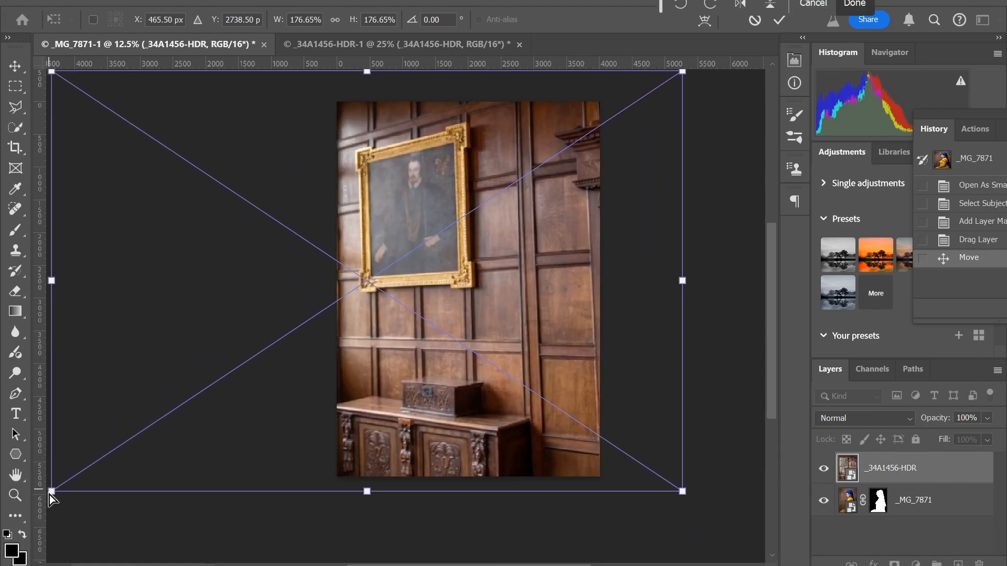
{"action": "mouse_move", "coordinate": [52, 492]}
{"action": "left_mouse_down"}
{"action": "mouse_move", "coordinate": [95, 461]}
{"action": "mouse_move", "coordinate": [66, 479]}
{"action": "left_mouse_up"}
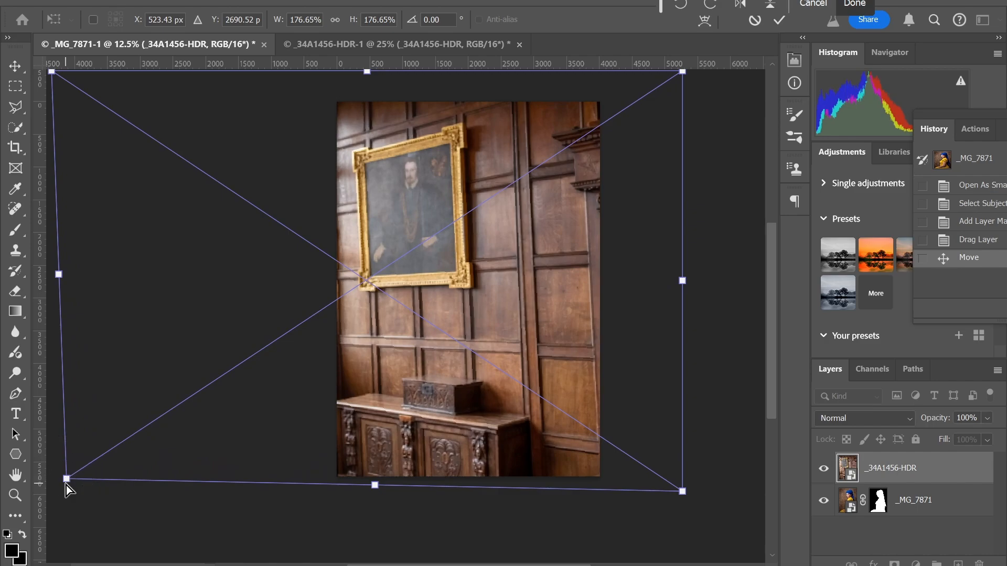
{"action": "key", "text": "ctrl+z"}
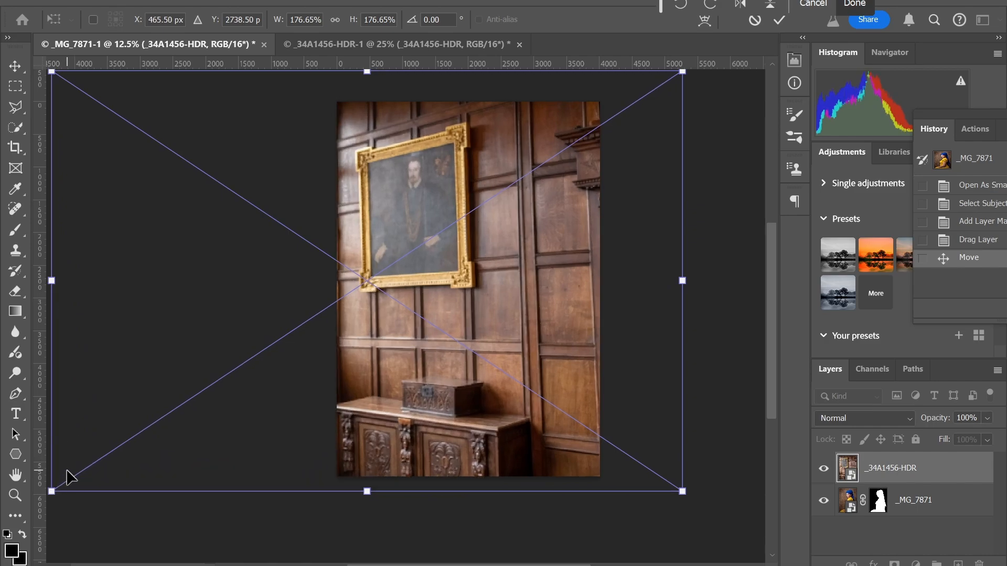
{"action": "left_click_drag", "start_coordinate": [51, 493], "coordinate": [163, 439]}
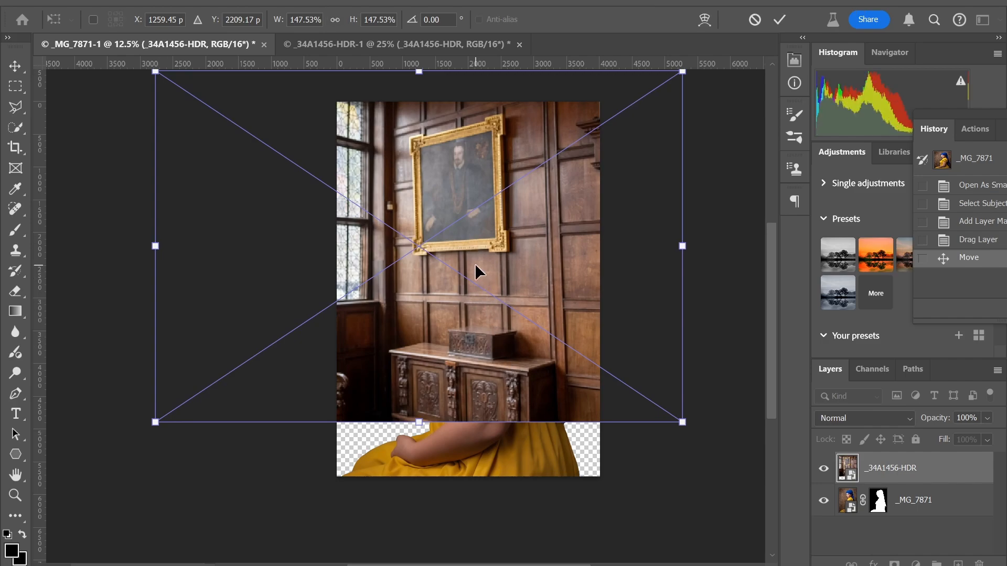
{"action": "key", "text": "Return"}
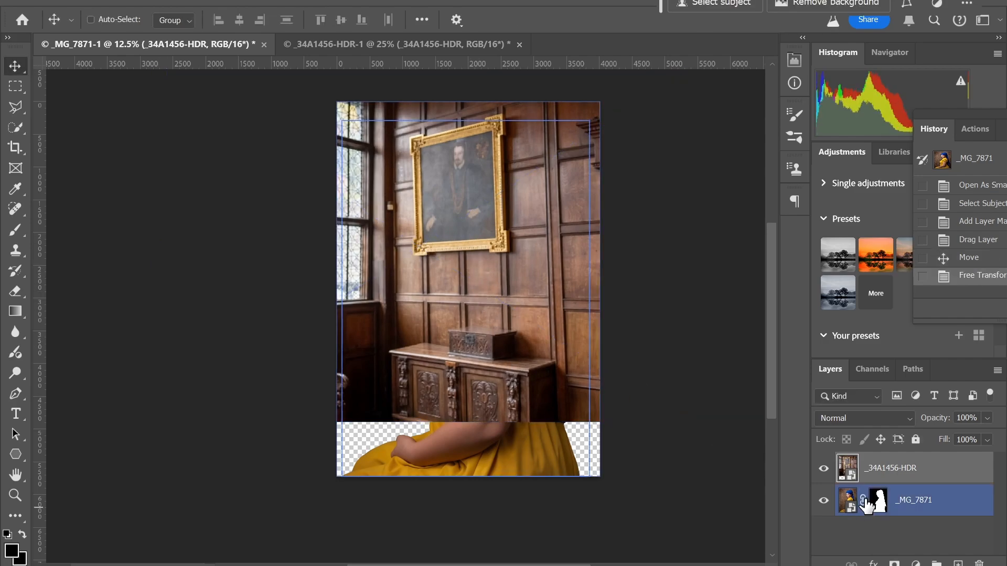
Move the room layer beneath the girl and target the girl's image rather than its mask.
{"action": "left_click_drag", "start_coordinate": [899, 472], "coordinate": [888, 518]}
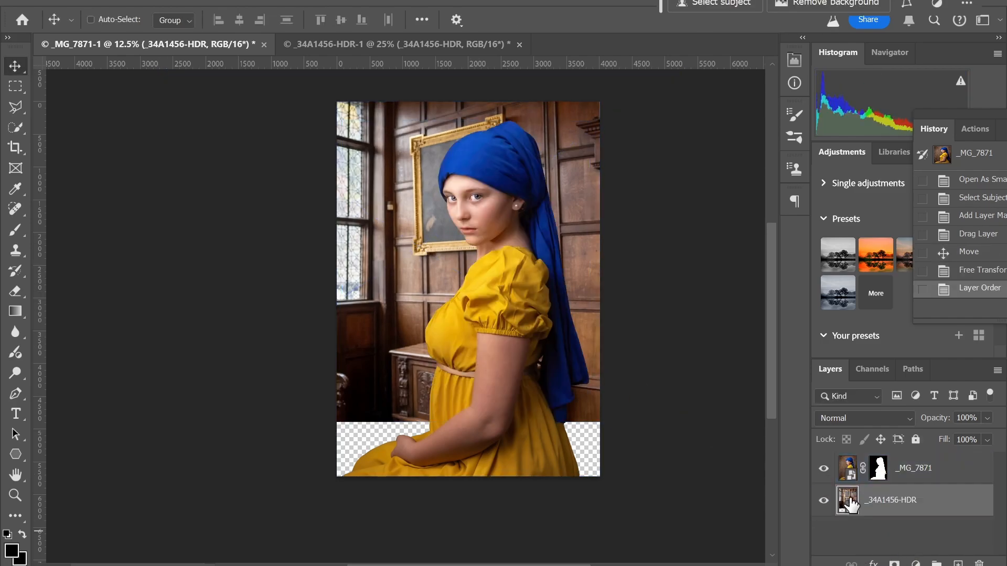
{"action": "left_click", "coordinate": [457, 386], "text": "ctrl"}
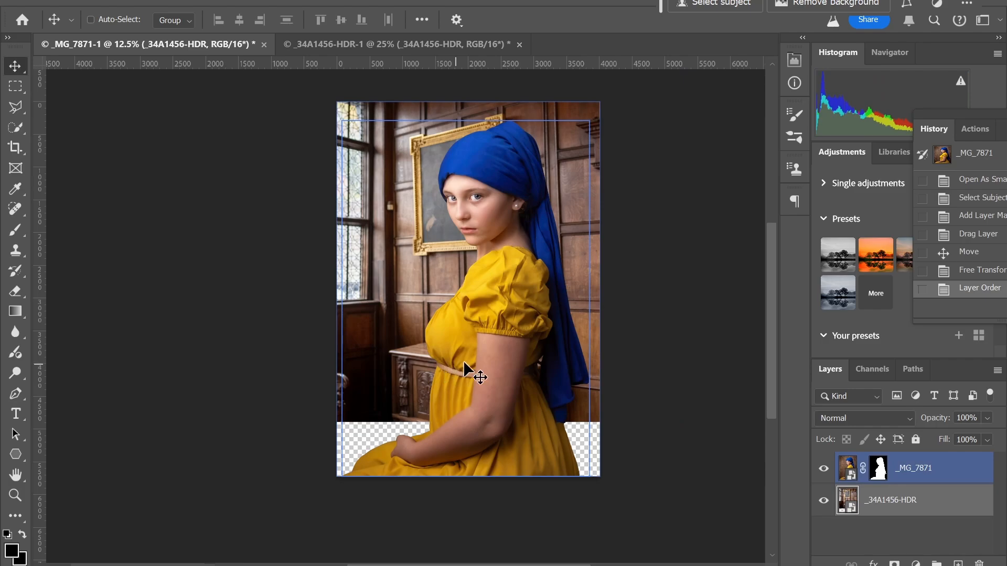
{"action": "left_click", "coordinate": [881, 472]}
{"action": "left_click", "coordinate": [849, 470]}
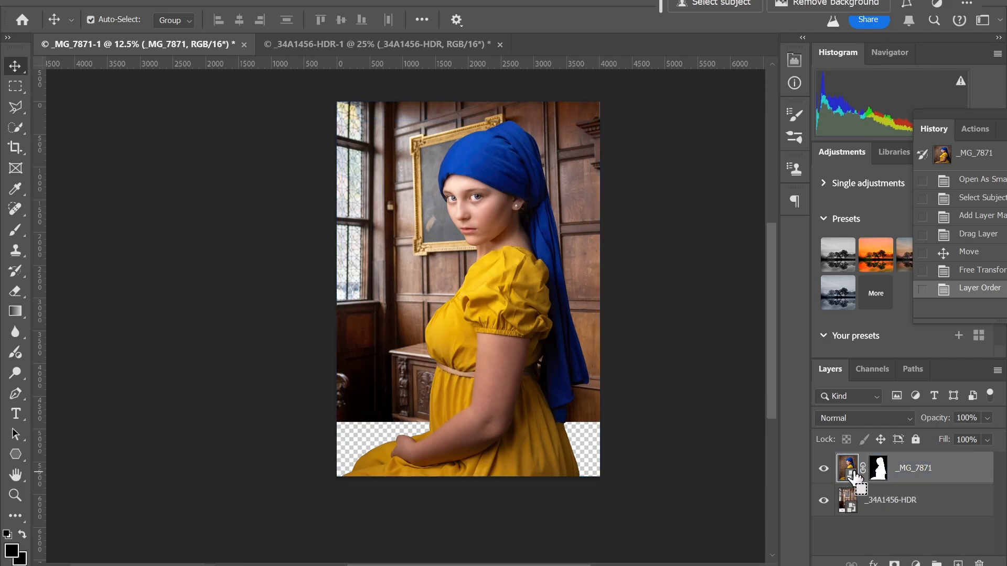
Scale the girl to 77.74% and shift her right beside the painting.
{"action": "key", "text": "ctrl+t"}
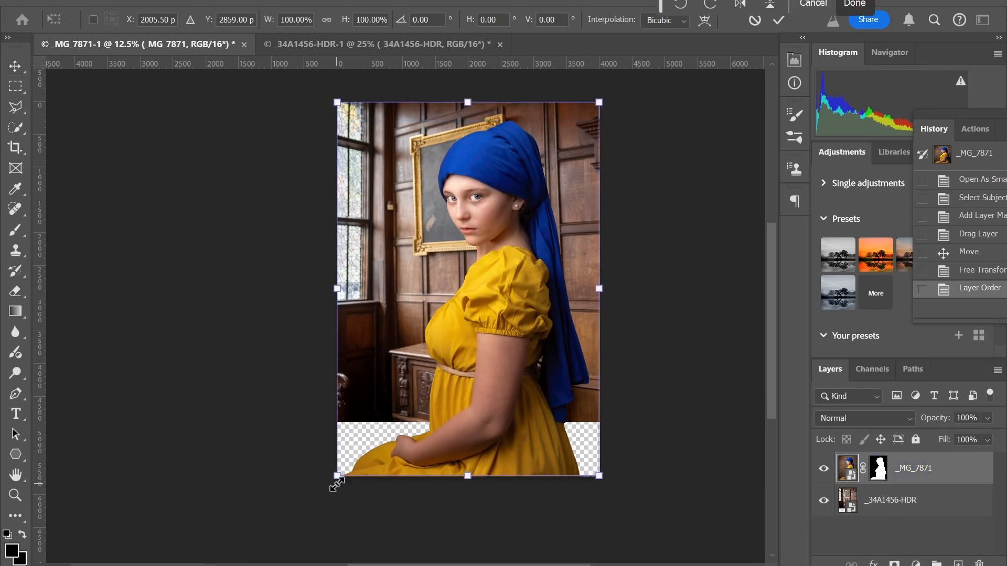
{"action": "left_click_drag", "start_coordinate": [336, 476], "coordinate": [393, 392]}
{"action": "left_click_drag", "start_coordinate": [504, 255], "coordinate": [547, 294]}
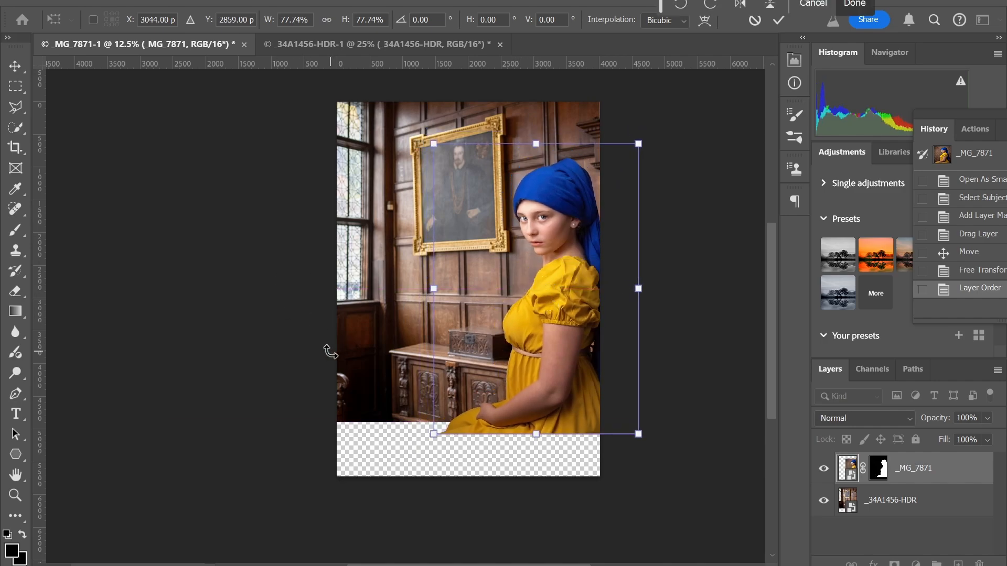
{"action": "key", "text": "Return"}
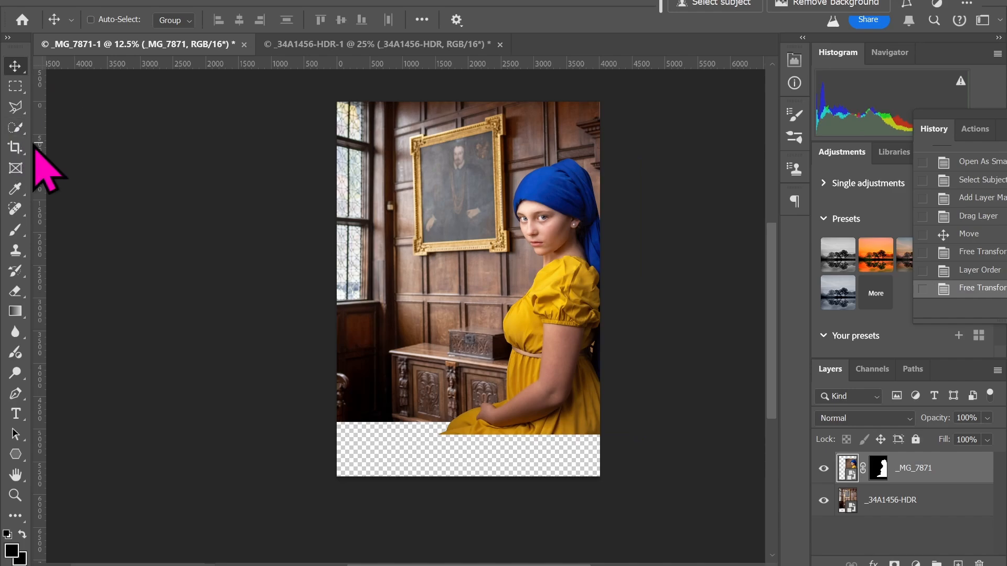
Crop the top and bottom around the girl's upper body and widen the right side to 4939 px.
{"action": "left_click", "coordinate": [15, 147]}
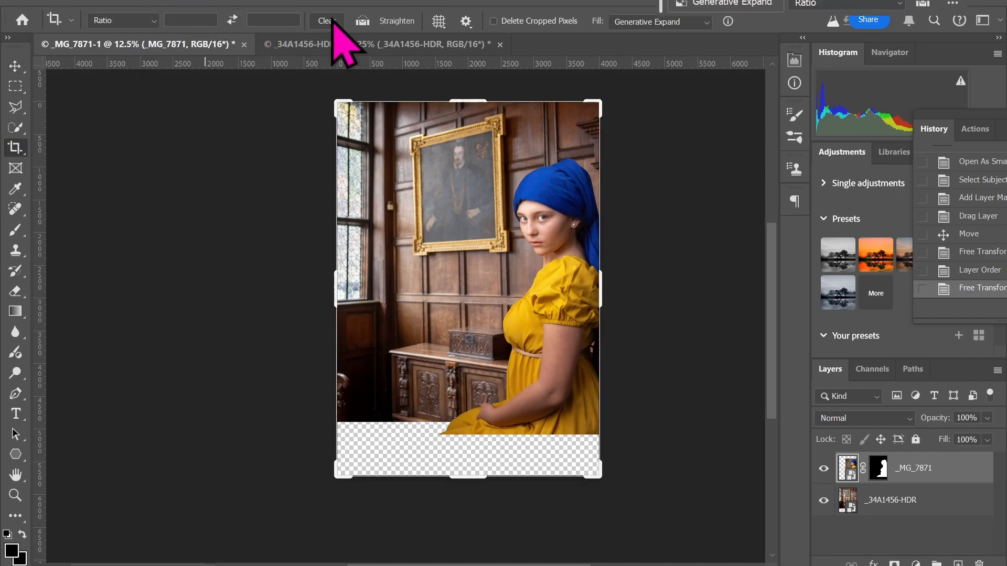
{"action": "left_click_drag", "start_coordinate": [478, 101], "coordinate": [483, 148]}
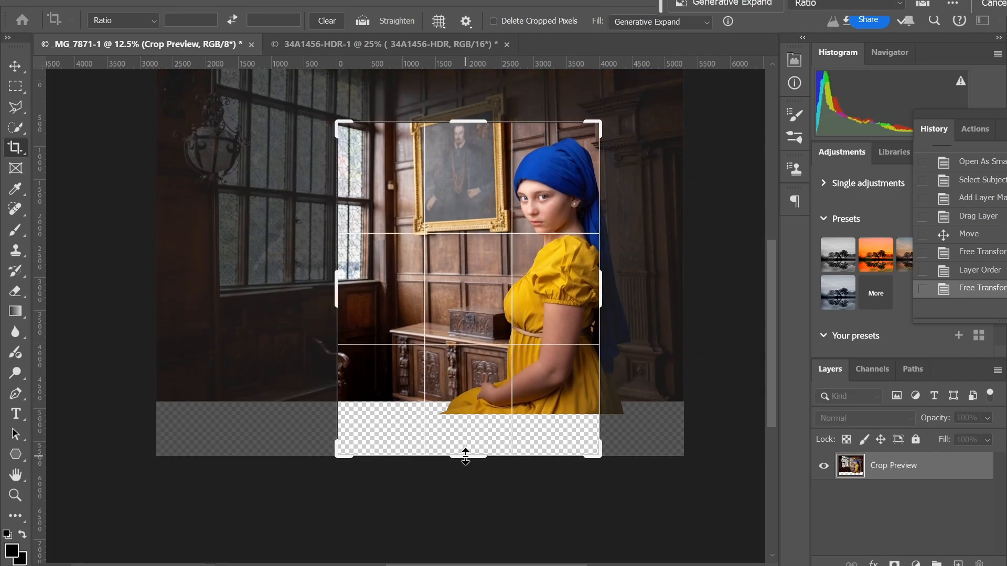
{"action": "left_click_drag", "start_coordinate": [466, 456], "coordinate": [476, 406]}
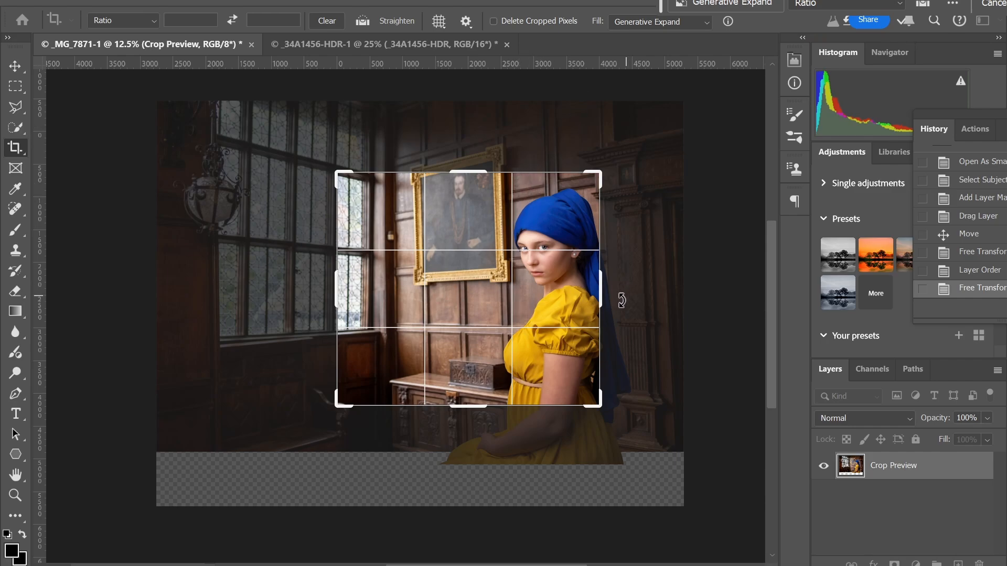
{"action": "left_click_drag", "start_coordinate": [601, 296], "coordinate": [631, 290]}
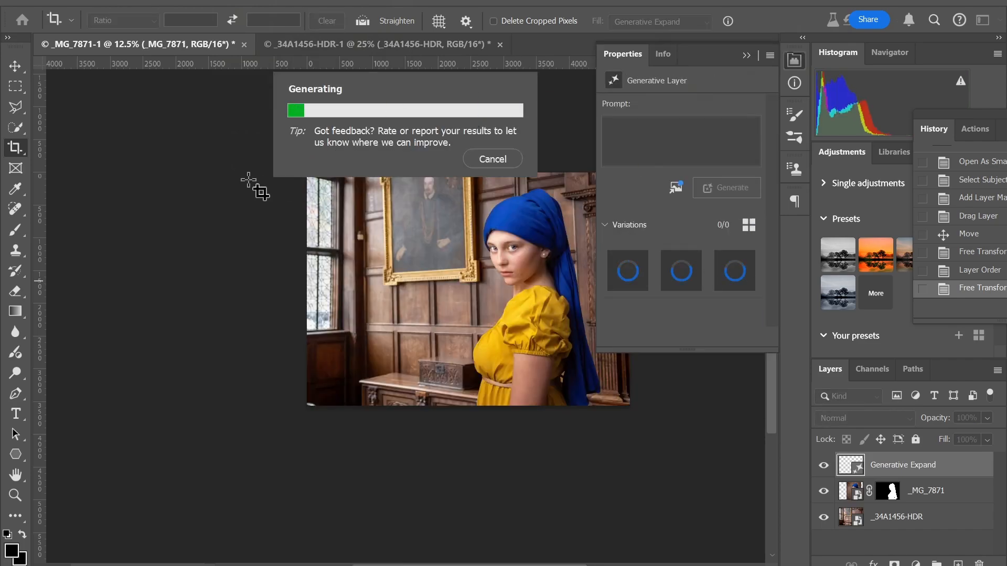
Cancel the generative fill and re-crop the composite to 3239 px tall around the girl.
{"action": "left_click", "coordinate": [494, 162]}
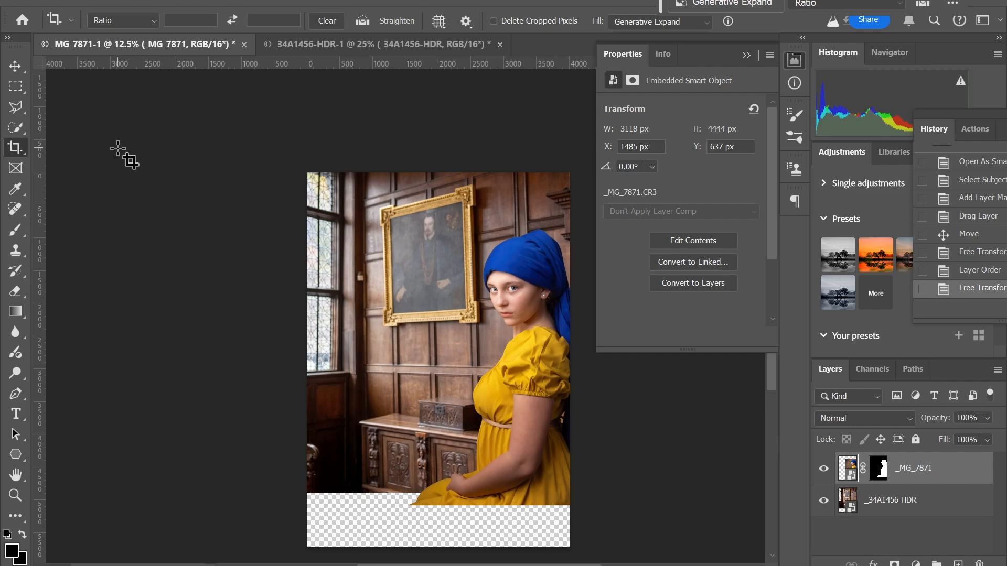
{"action": "left_click", "coordinate": [22, 148]}
{"action": "left_click_drag", "start_coordinate": [438, 174], "coordinate": [450, 210]}
{"action": "left_click_drag", "start_coordinate": [444, 529], "coordinate": [443, 471]}
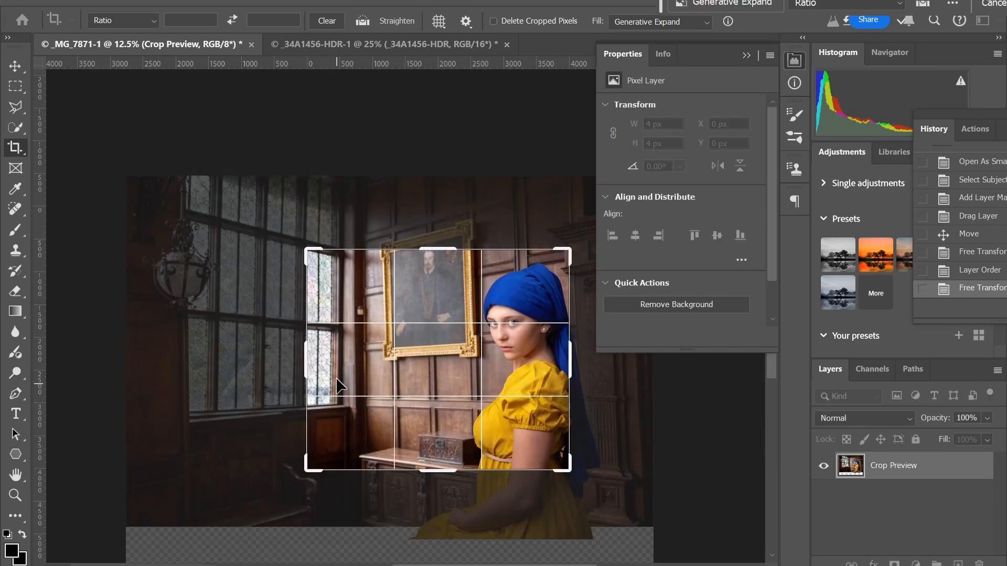
{"action": "left_click_drag", "start_coordinate": [300, 363], "coordinate": [300, 363]}
{"action": "left_click_drag", "start_coordinate": [437, 246], "coordinate": [439, 252]}
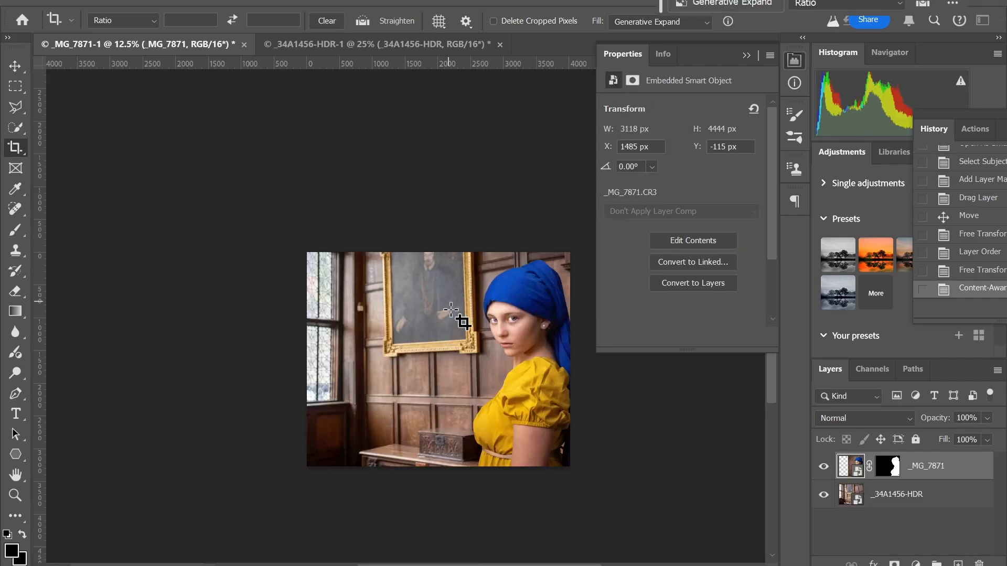
Save the cropped composite as a new file with Save As and return to Lightroom Classic.
{"action": "left_click", "coordinate": [37, 6]}
{"action": "left_click", "coordinate": [58, 178]}
{"action": "mouse_move", "coordinate": [338, 559]}
{"action": "left_click", "coordinate": [338, 504]}
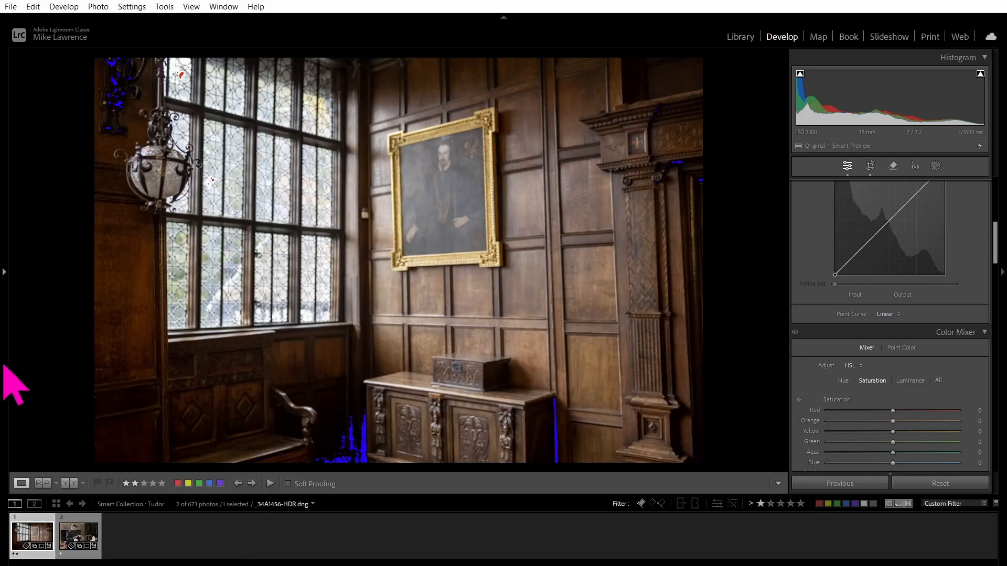
Show the Bri collection as a Library grid and select the Edit-7871_Homage to Vermeer photo.
{"action": "mouse_move", "coordinate": [4, 367]}
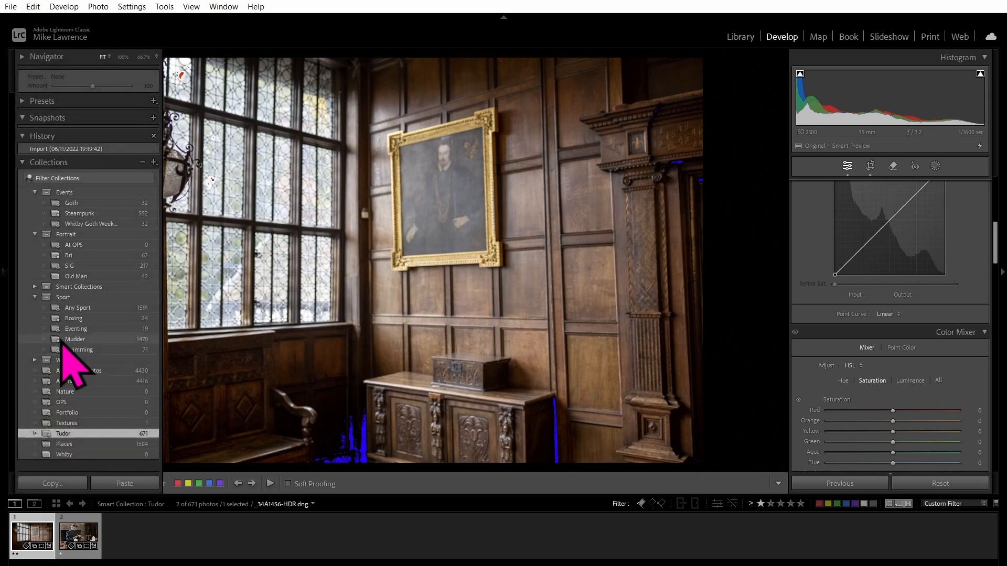
{"action": "left_click", "coordinate": [79, 255]}
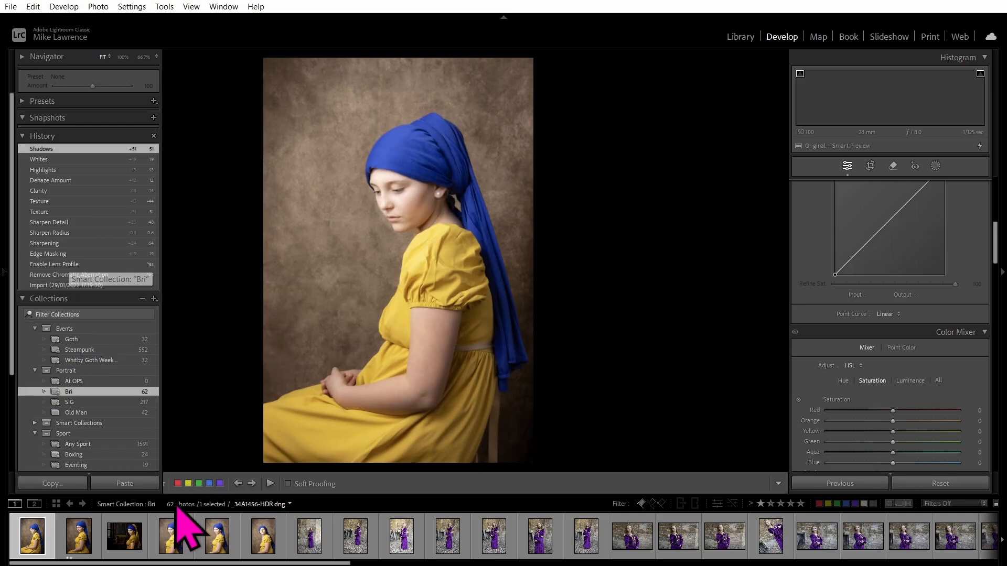
{"action": "key", "text": "g"}
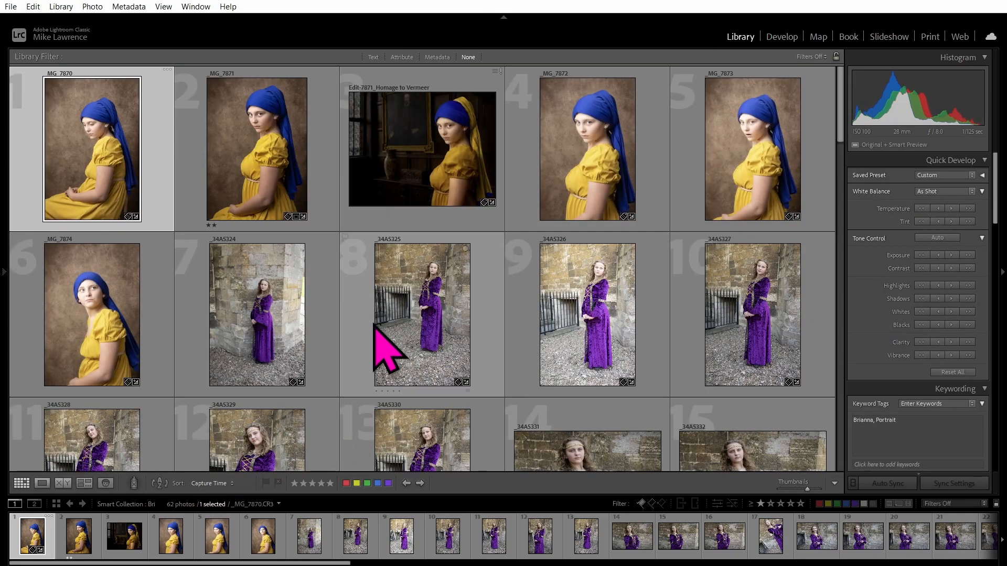
{"action": "scroll", "coordinate": [388, 349], "scroll_direction": "down", "scroll_amount": 10}
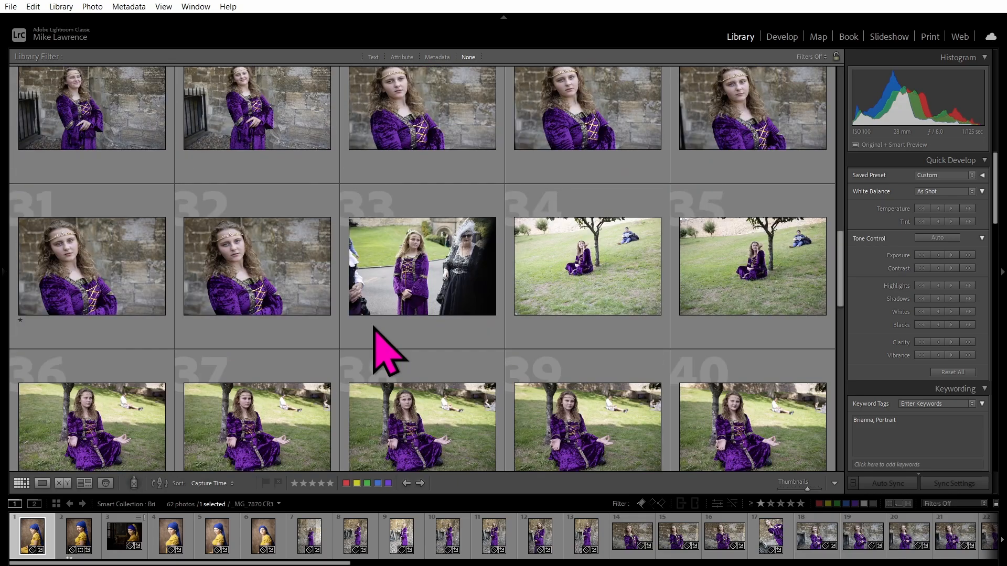
{"action": "scroll", "coordinate": [383, 349], "scroll_direction": "up", "scroll_amount": 10}
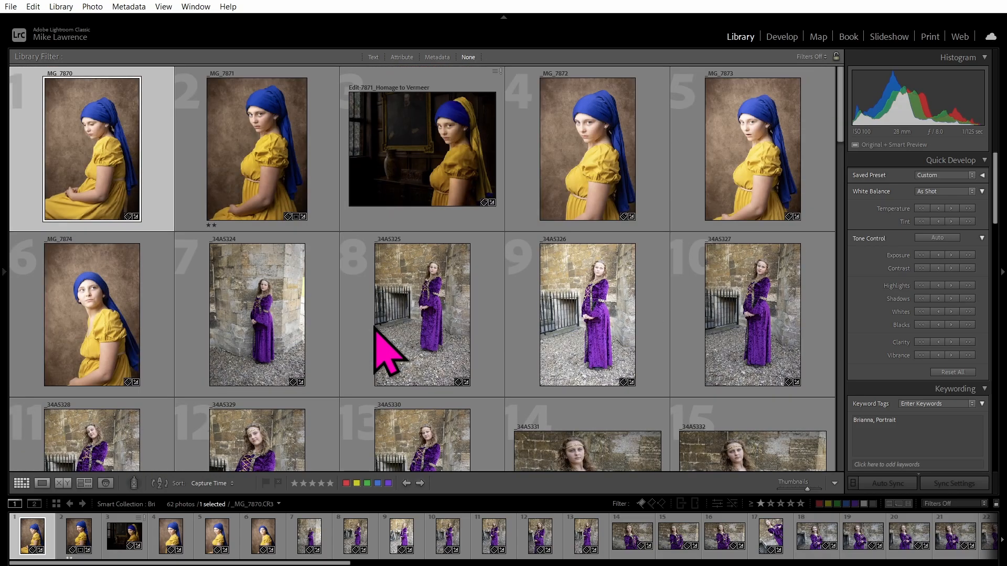
{"action": "left_click", "coordinate": [401, 186]}
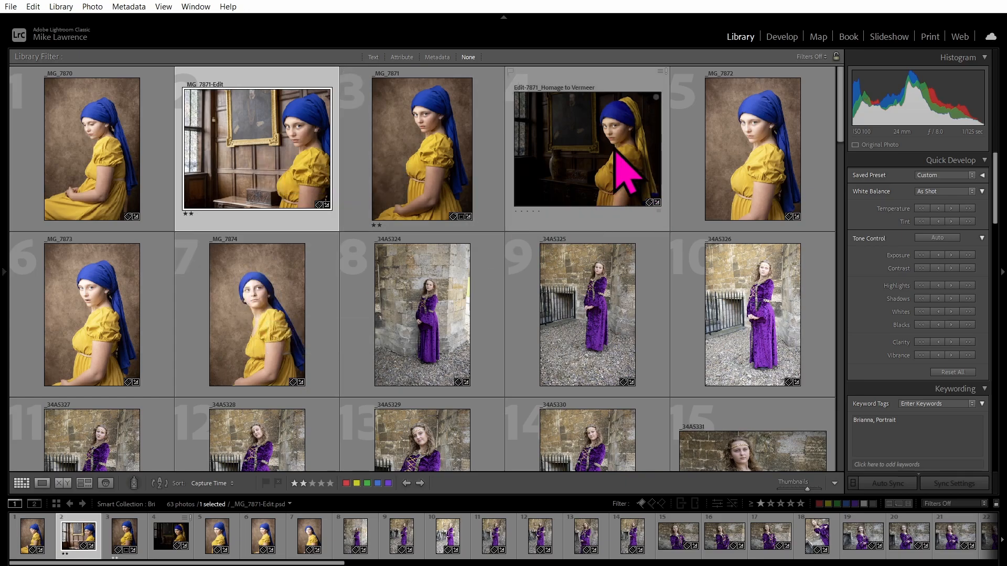
Open _MG_7871-Edit.psd in Photoshop 2024 using the Edit Original option.
{"action": "right_click", "coordinate": [259, 154]}
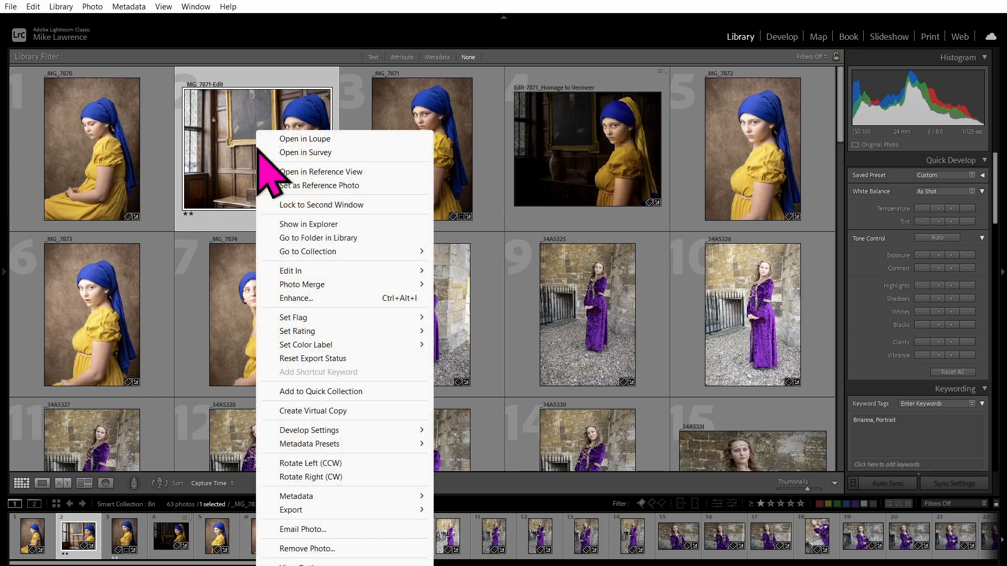
{"action": "mouse_move", "coordinate": [310, 271]}
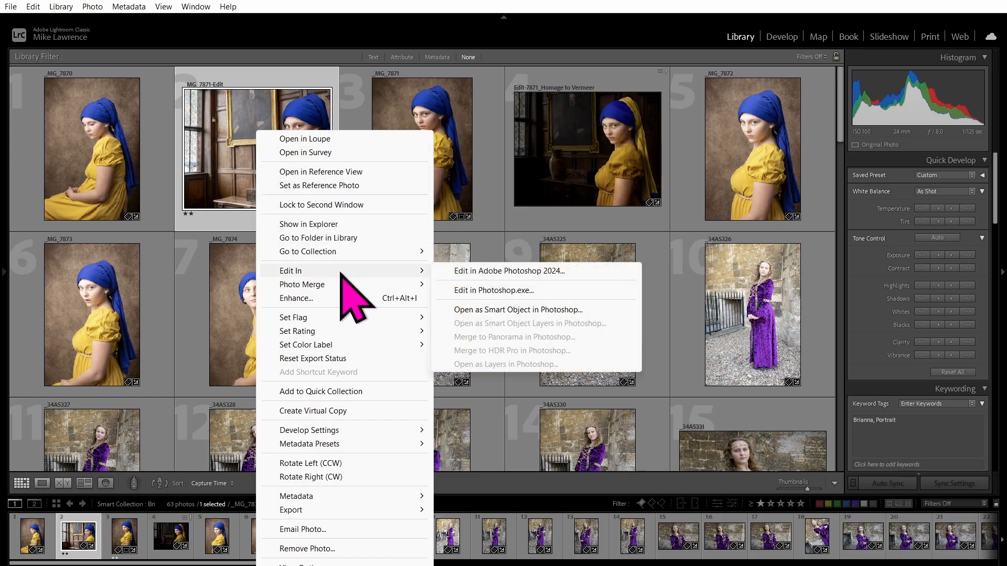
{"action": "left_click", "coordinate": [529, 271]}
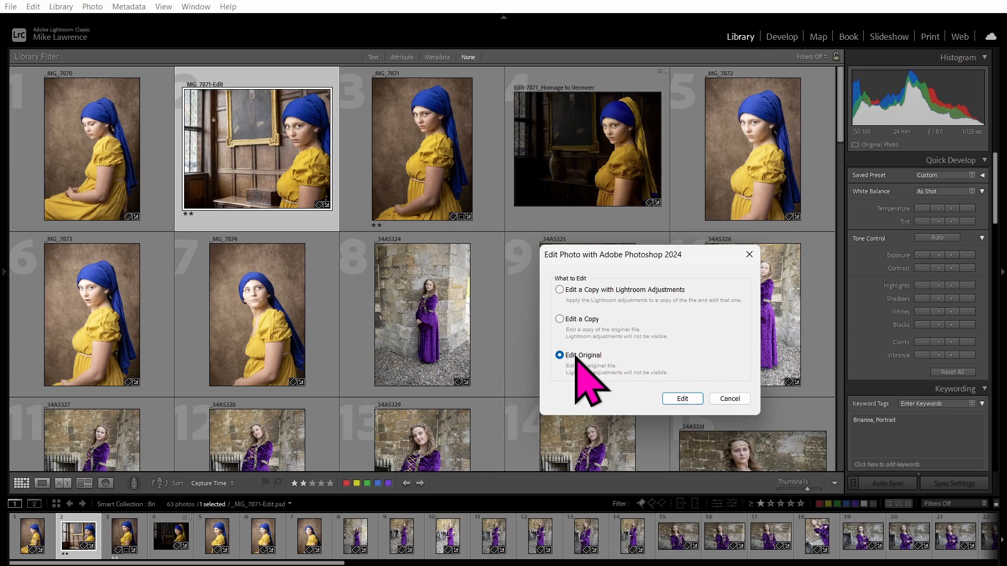
{"action": "left_click", "coordinate": [682, 399]}
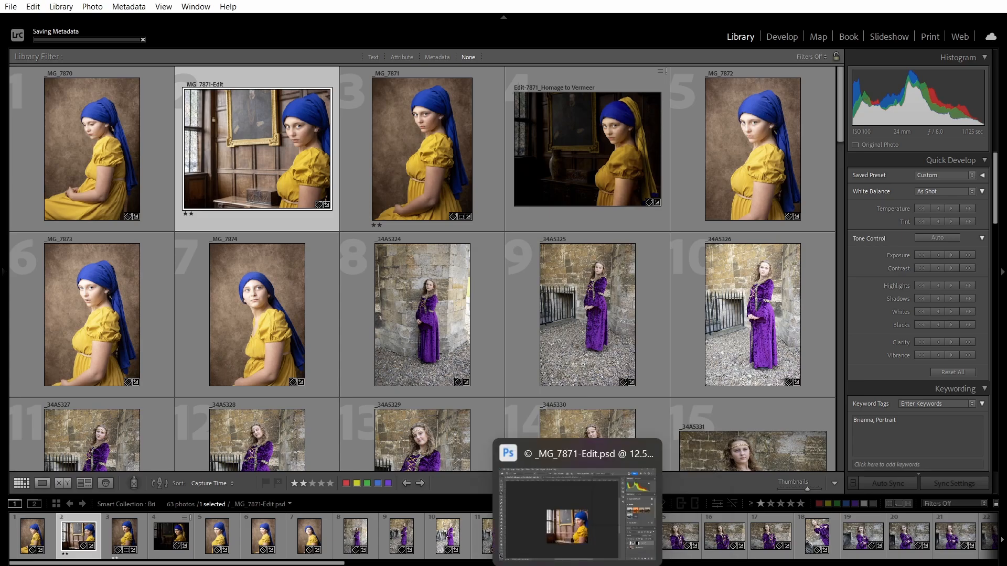
Update Photoshop's open _MG_7871-Edit.psd from its changed copy on disk.
{"action": "left_click", "coordinate": [578, 561]}
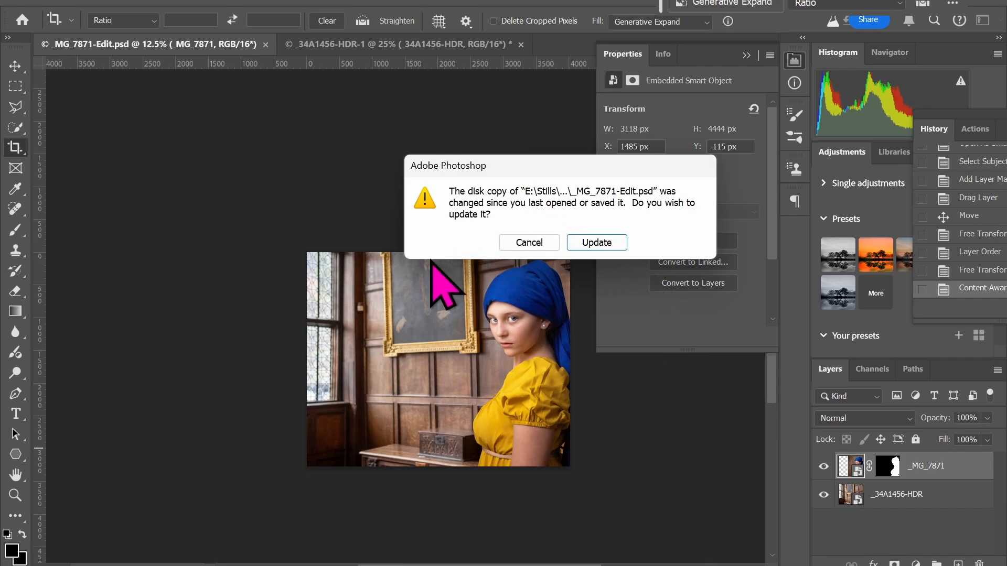
{"action": "left_click", "coordinate": [596, 243]}
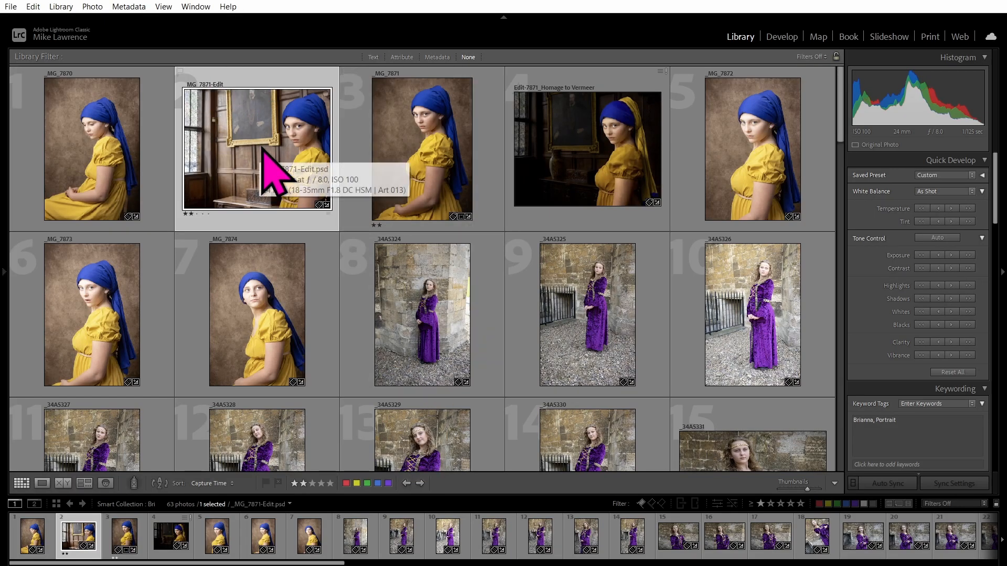
{"action": "right_click", "coordinate": [254, 125]}
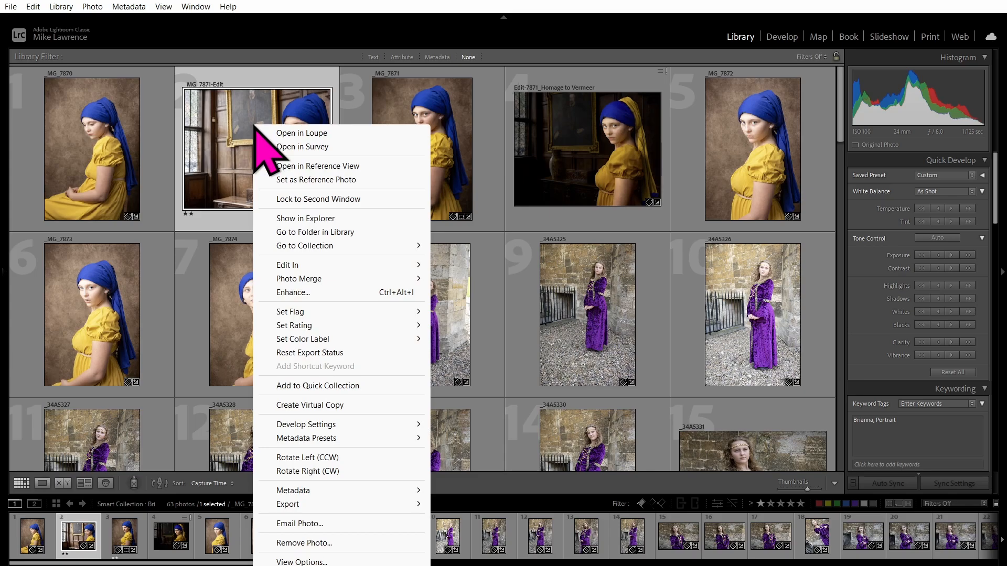
{"action": "left_click", "coordinate": [335, 219]}
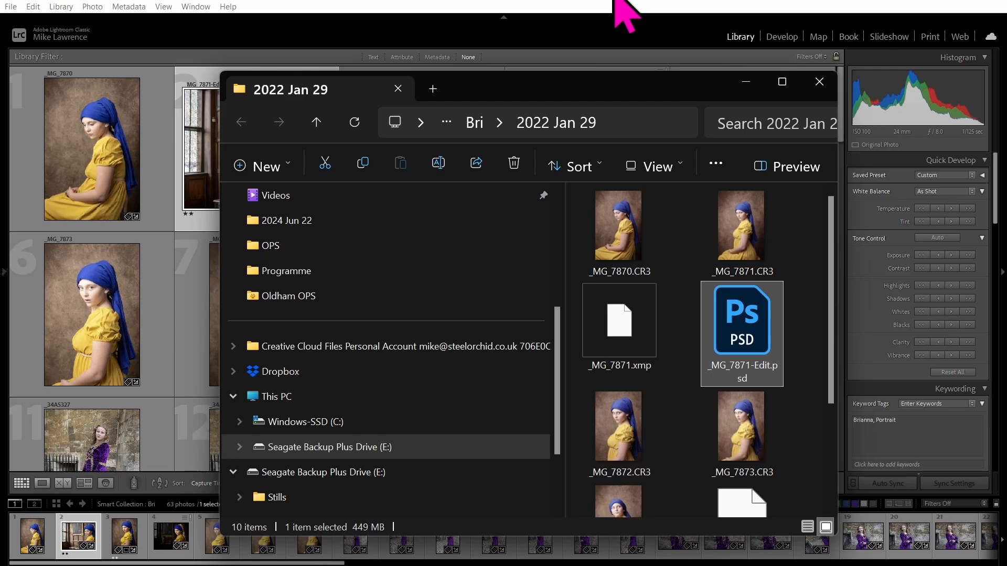
{"action": "left_click", "coordinate": [449, 18]}
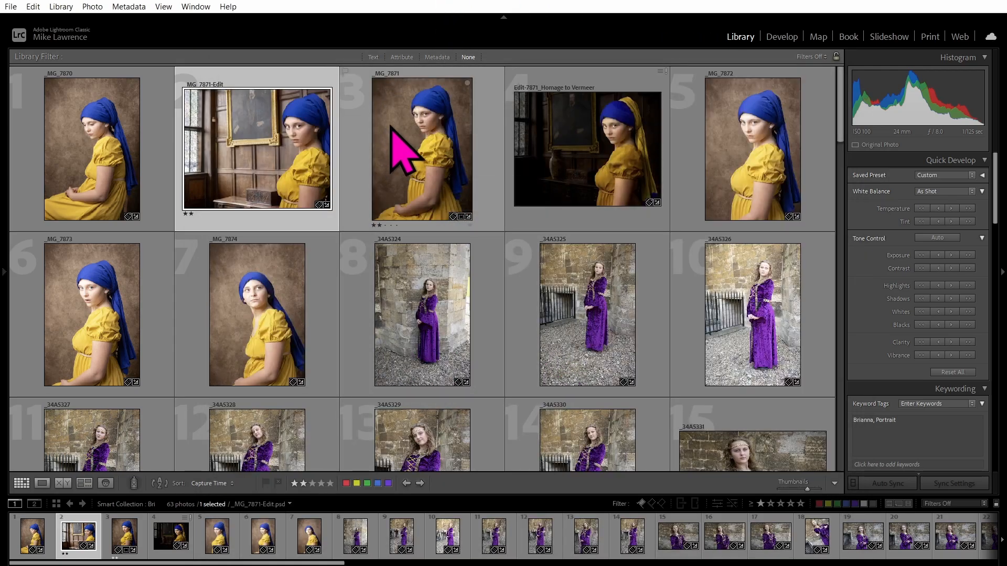
Select _MG_7871 and _MG_7871-Edit and edit their shared keyword tags back to the earlier text.
{"action": "left_click", "coordinate": [422, 146]}
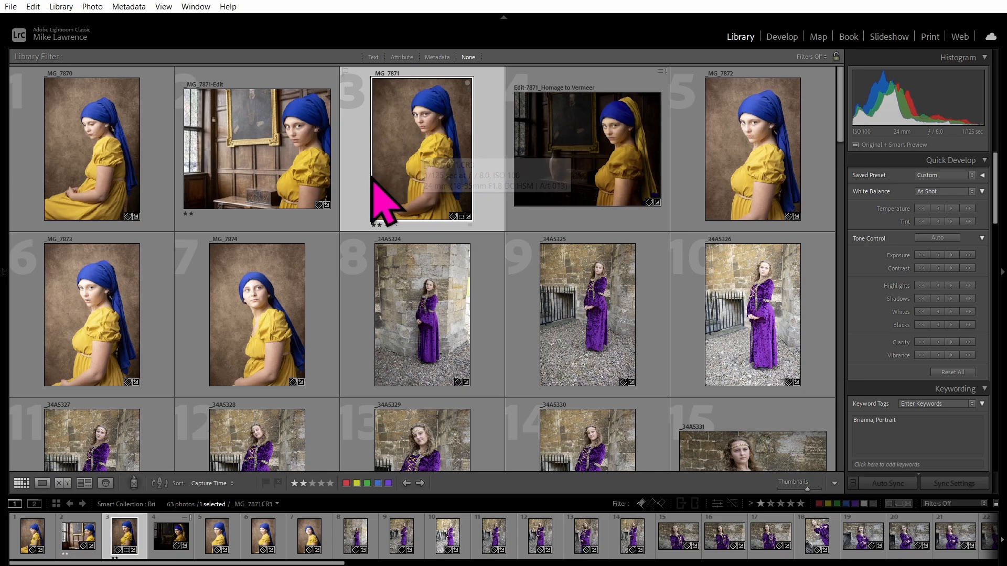
{"action": "left_click", "coordinate": [279, 150], "text": "shift"}
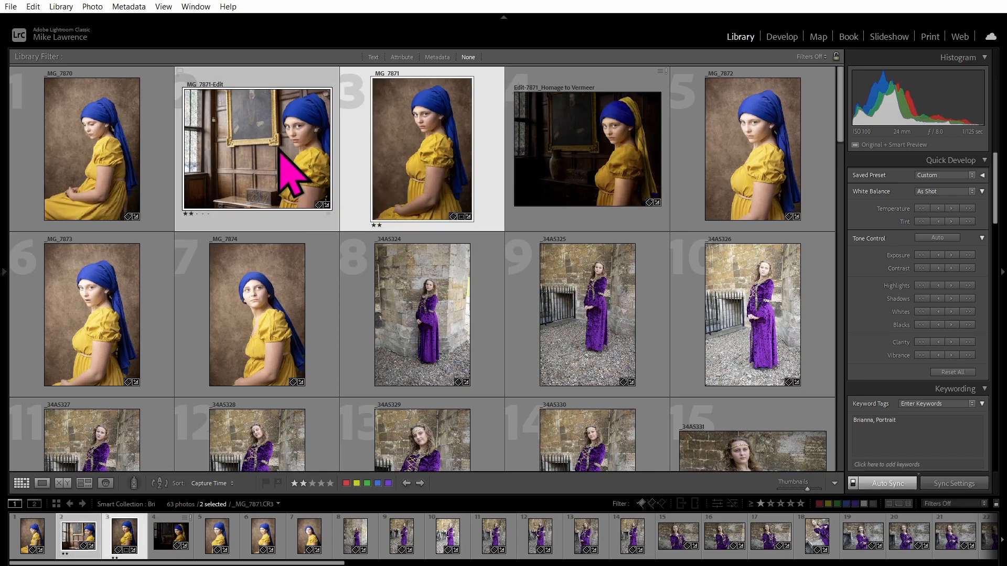
{"action": "left_click", "coordinate": [926, 425]}
{"action": "type", "text": ", "}
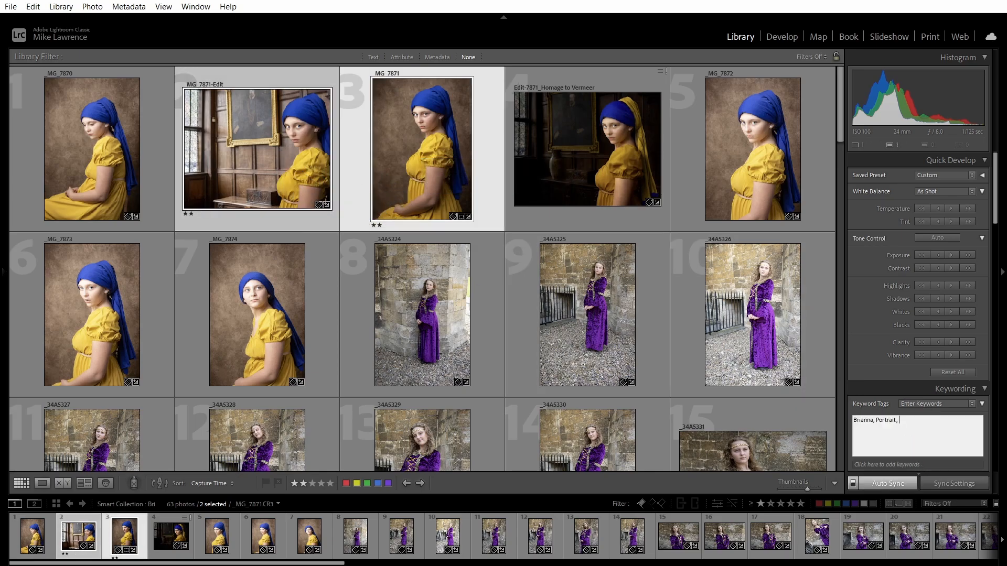
{"action": "type", "text": "t"}
{"action": "key", "text": "BackSpace"}
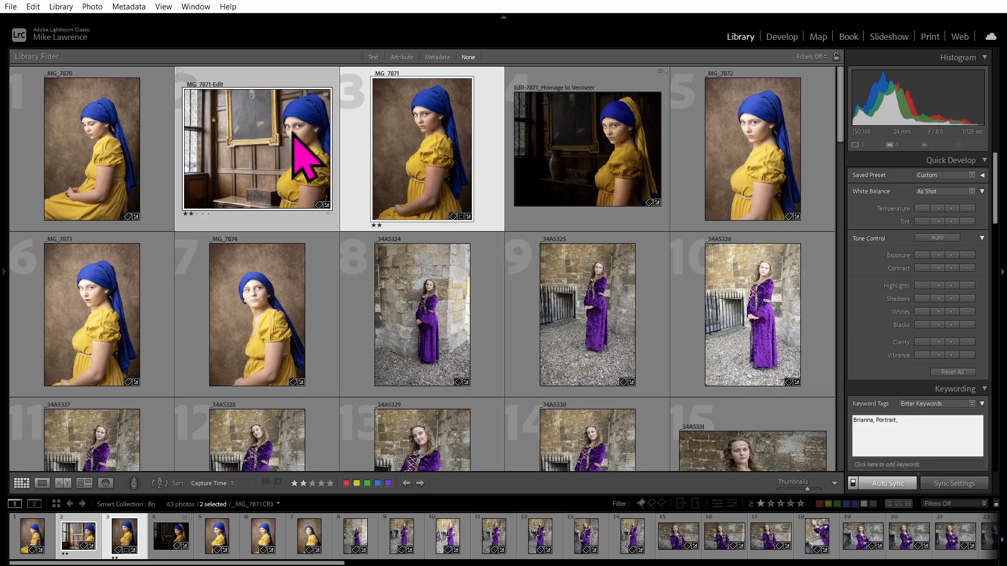
{"action": "type", "text": "brianna"}
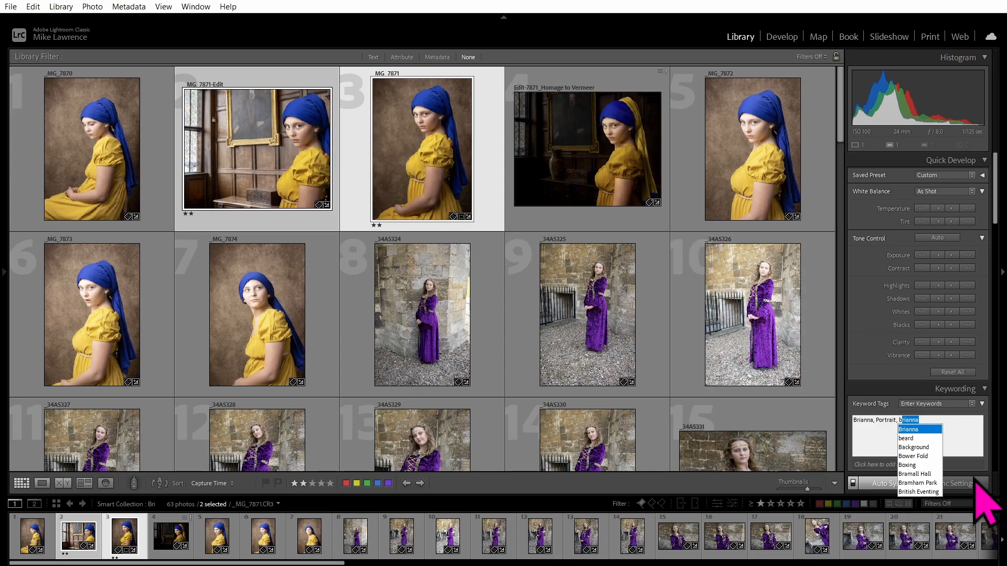
{"action": "left_click", "coordinate": [961, 425]}
{"action": "key", "text": "BackSpace"}
{"action": "key", "text": "BackSpace"}
{"action": "key", "text": "BackSpace"}
{"action": "key", "text": "BackSpace"}
{"action": "key", "text": "BackSpace"}
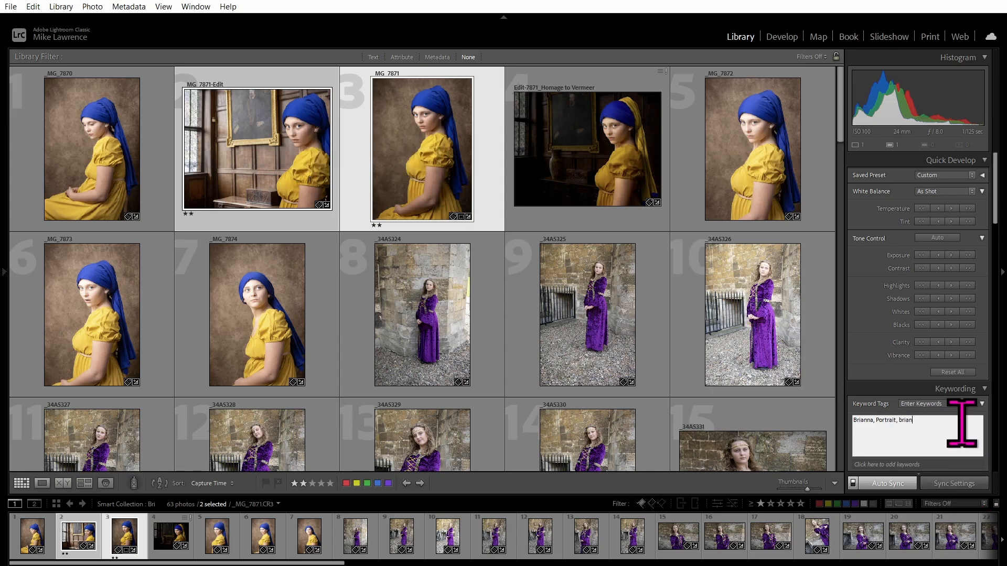
{"action": "key", "text": "BackSpace"}
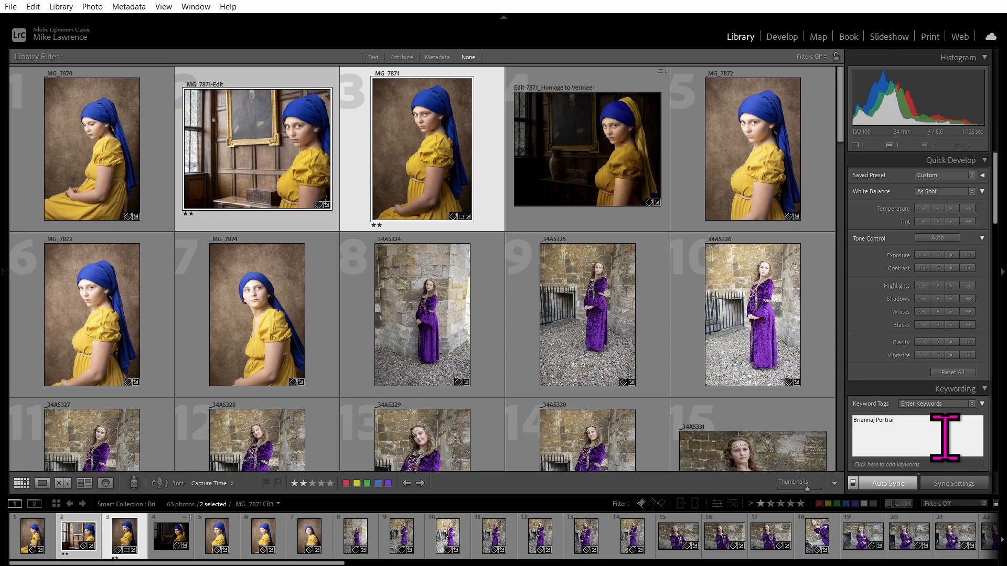
{"action": "key", "text": "Return"}
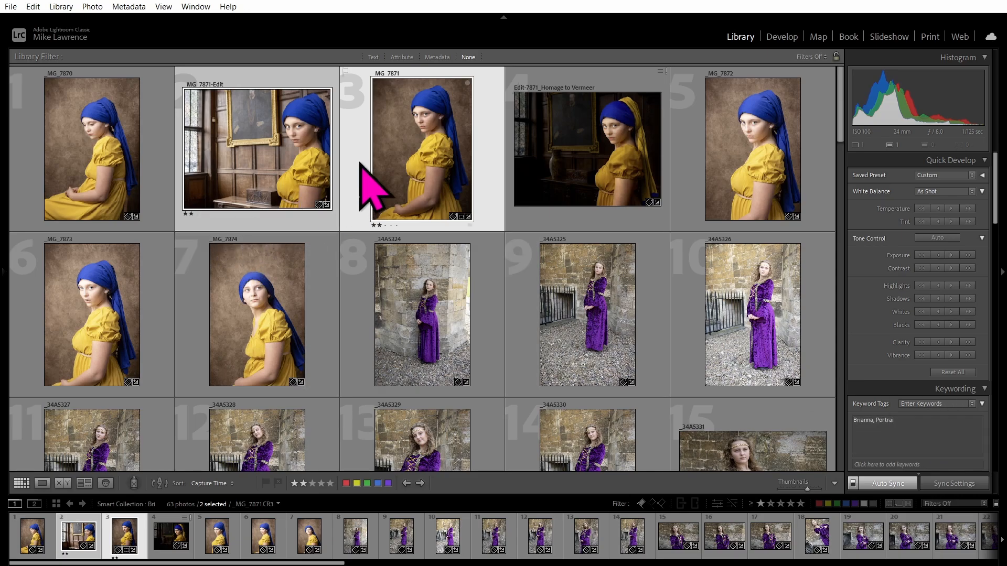
Add both selected photos to the Quick Collection.
{"action": "left_click", "coordinate": [313, 150]}
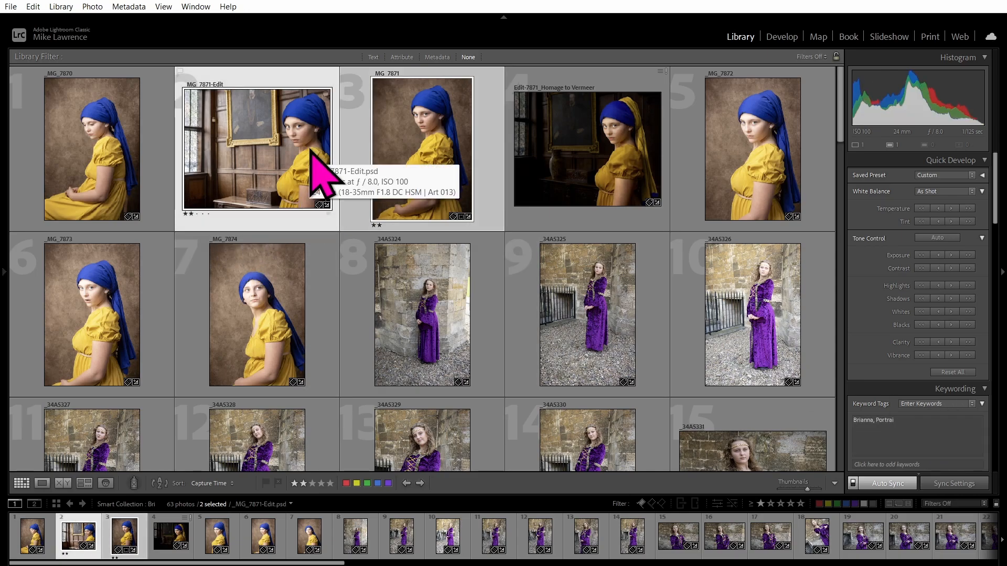
{"action": "key", "text": "shift+b"}
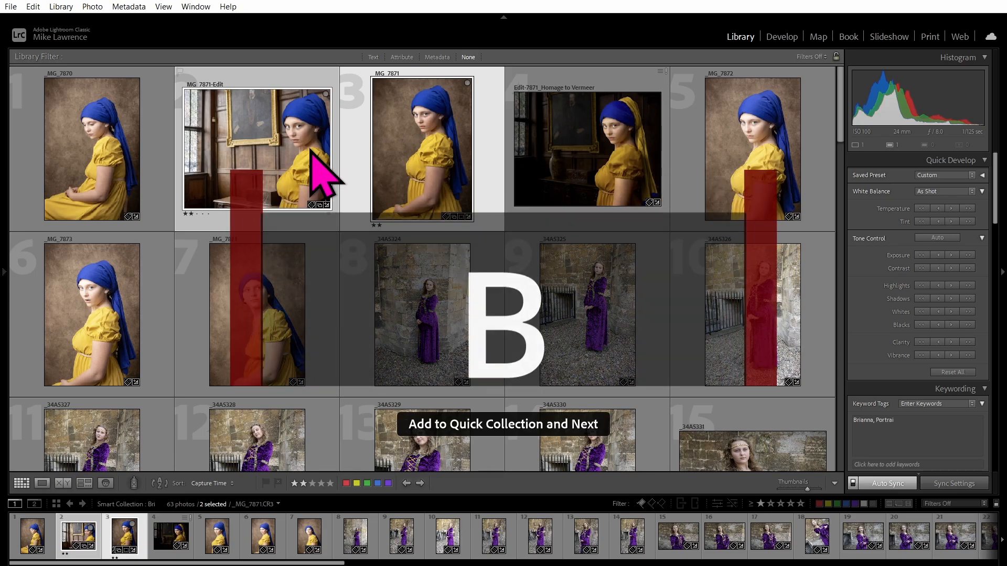
{"action": "mouse_move", "coordinate": [6, 370]}
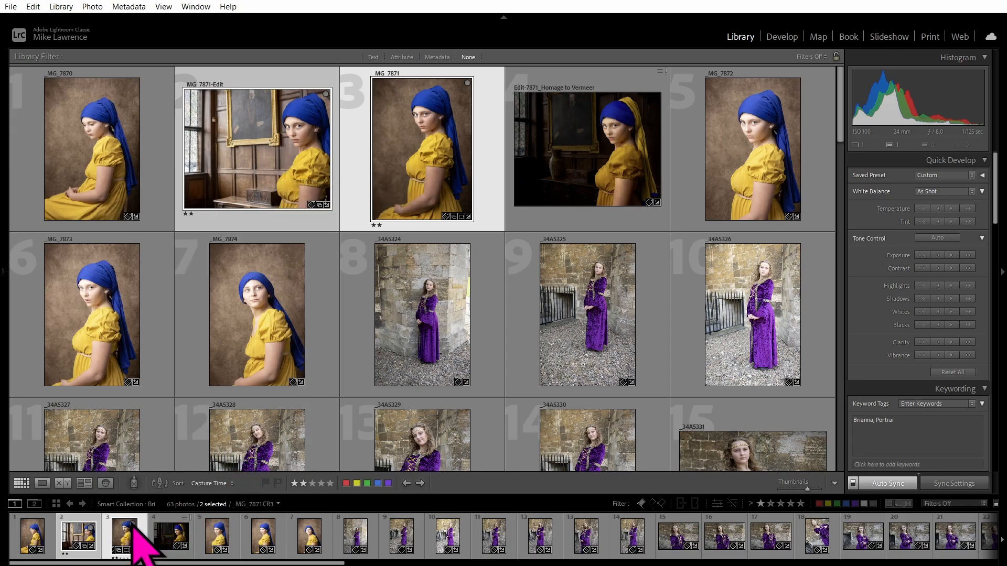
Filter the Tudor collection to rated photos and add _34A1456-HDR to the Quick Collection.
{"action": "right_click", "coordinate": [270, 129]}
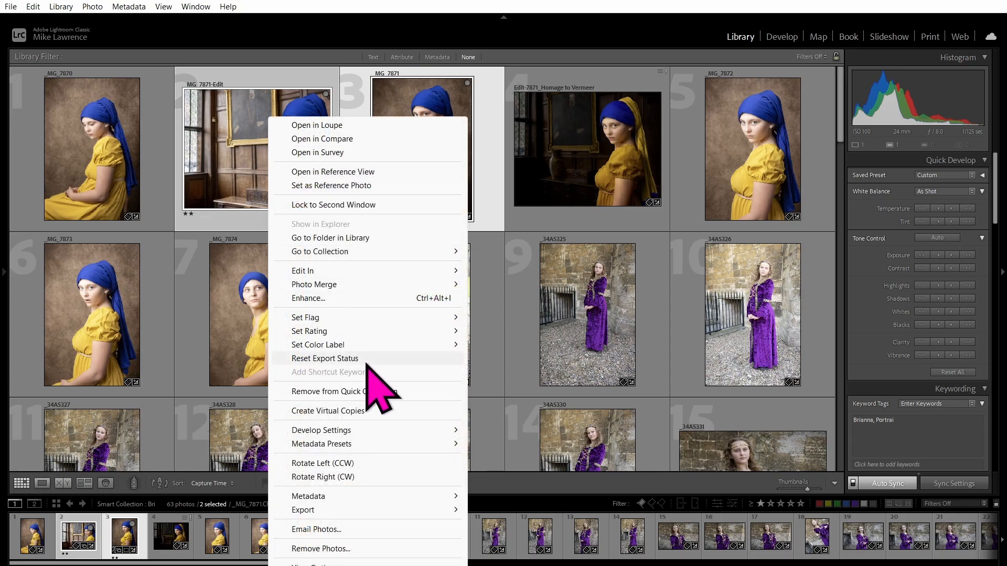
{"action": "left_click", "coordinate": [5, 215]}
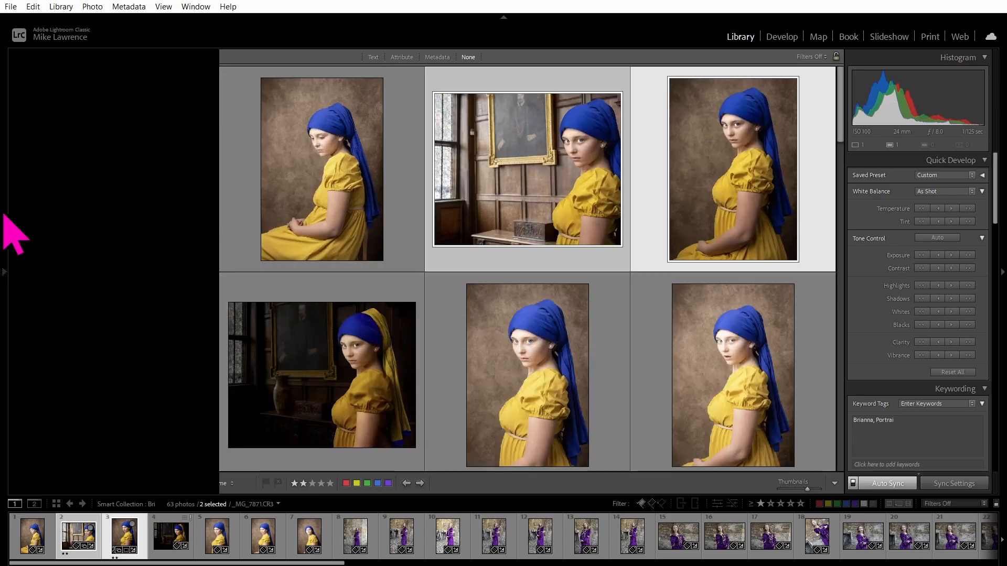
{"action": "scroll", "coordinate": [150, 341], "scroll_direction": "down", "scroll_amount": 10}
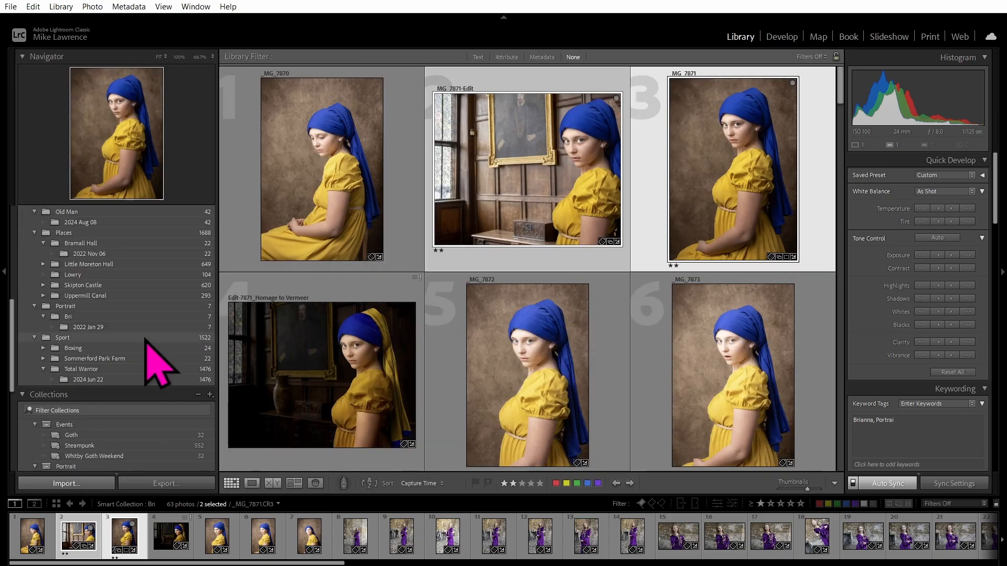
{"action": "scroll", "coordinate": [152, 332], "scroll_direction": "up", "scroll_amount": 5}
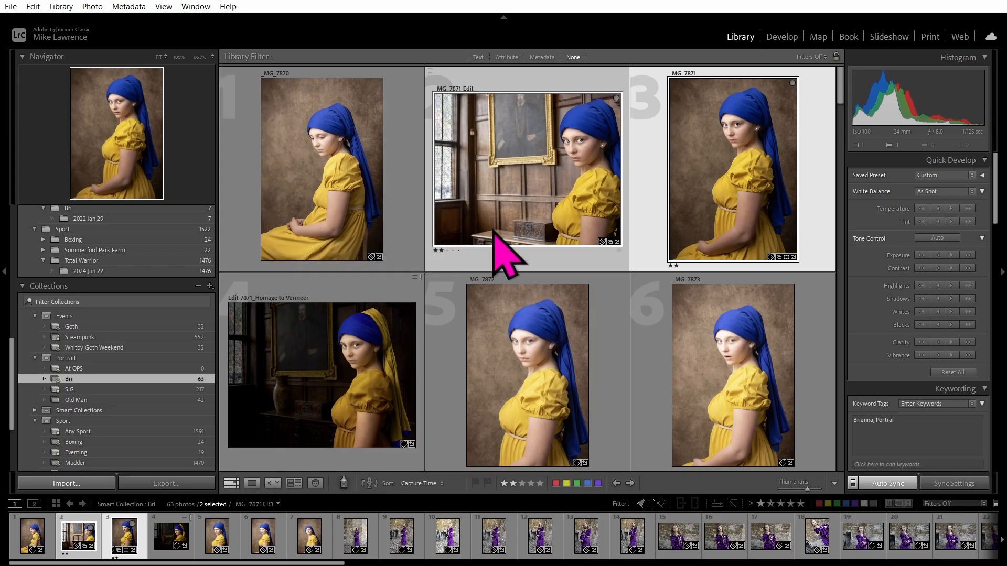
{"action": "scroll", "coordinate": [110, 370], "scroll_direction": "down", "scroll_amount": 4}
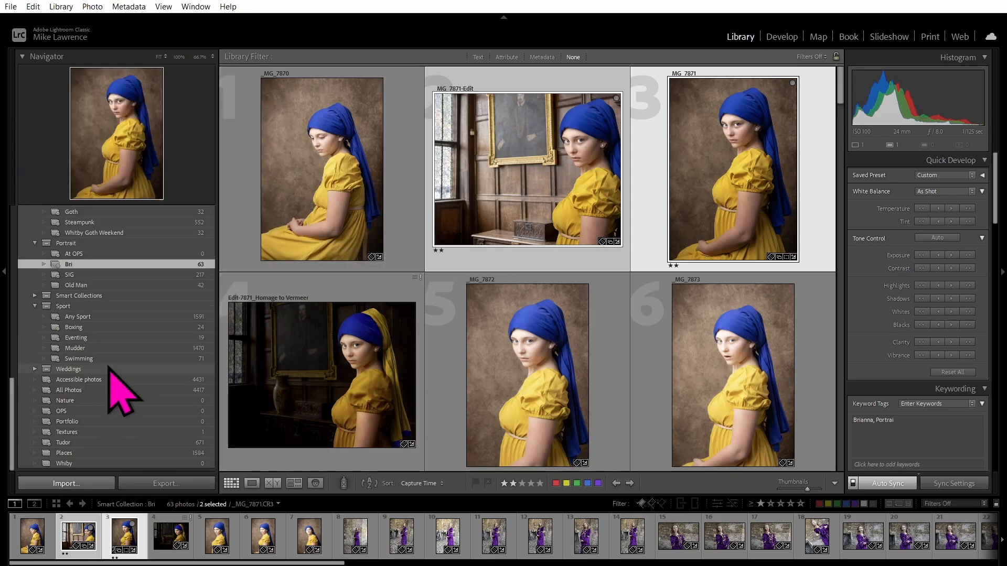
{"action": "left_click", "coordinate": [72, 443]}
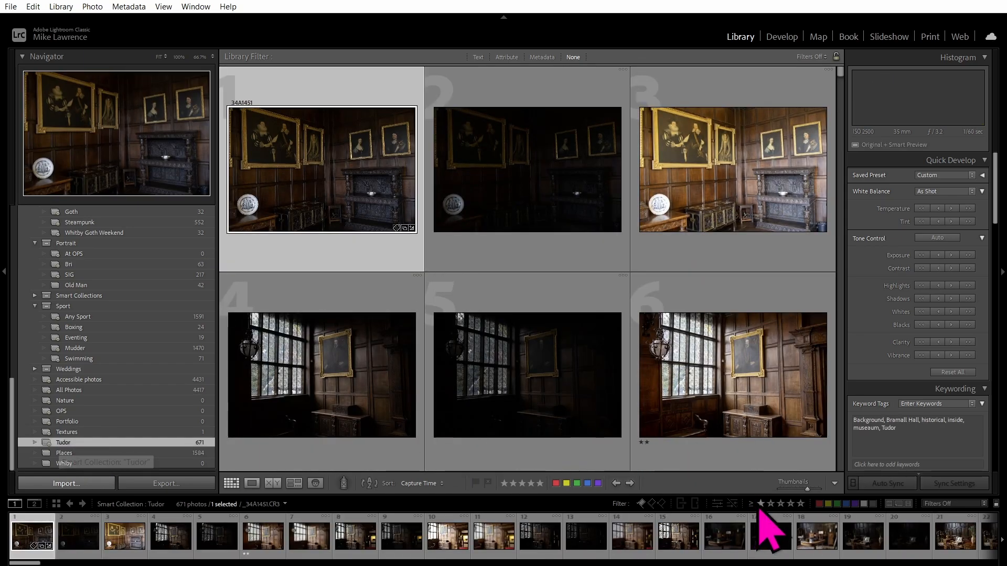
{"action": "left_click", "coordinate": [760, 503]}
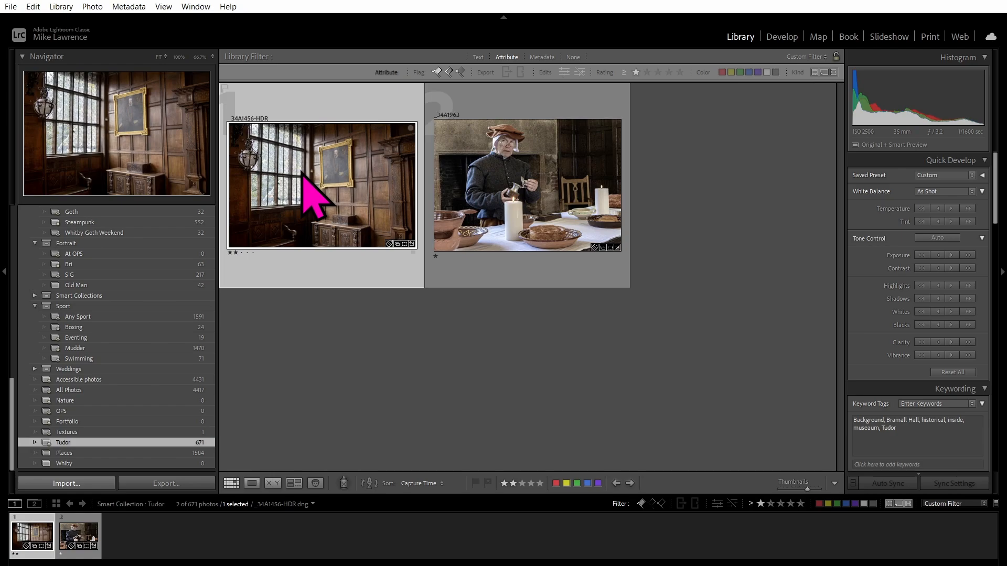
{"action": "key", "text": "shift+b"}
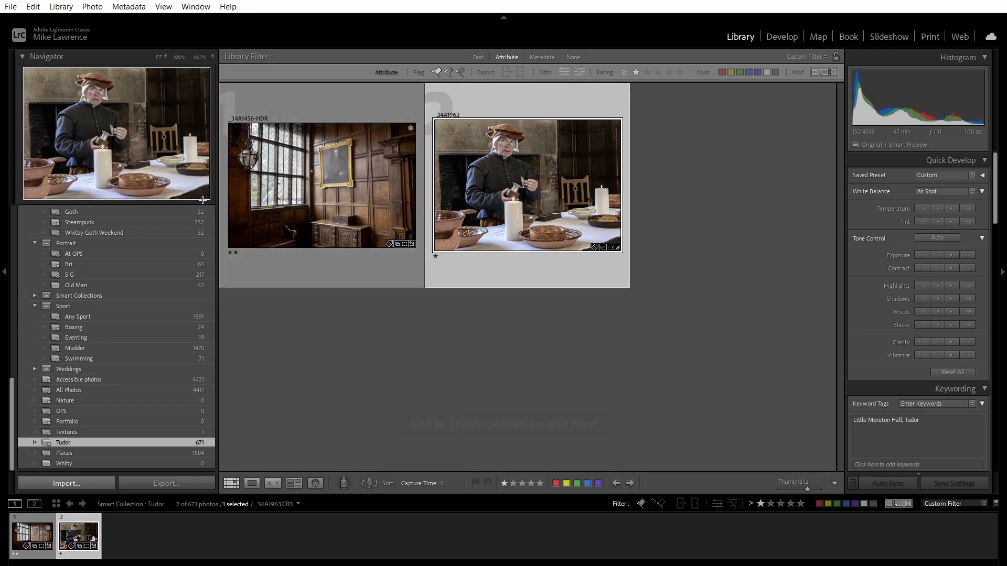
Show the Quick Collection and select the _34A1456-HDR room photo together with _MG_7871.
{"action": "scroll", "coordinate": [112, 300], "scroll_direction": "up", "scroll_amount": 10}
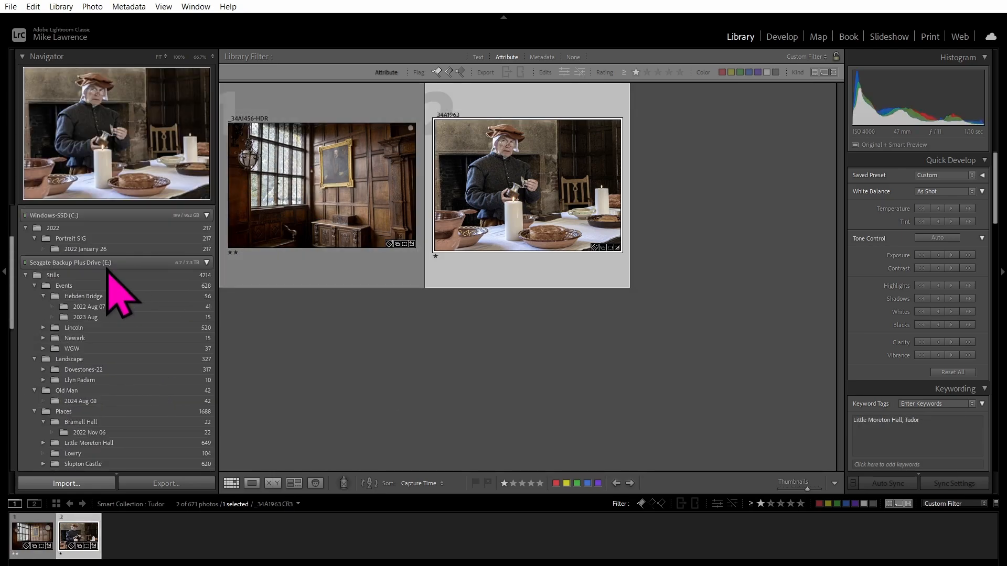
{"action": "left_click", "coordinate": [251, 505]}
{"action": "left_click", "coordinate": [318, 245]}
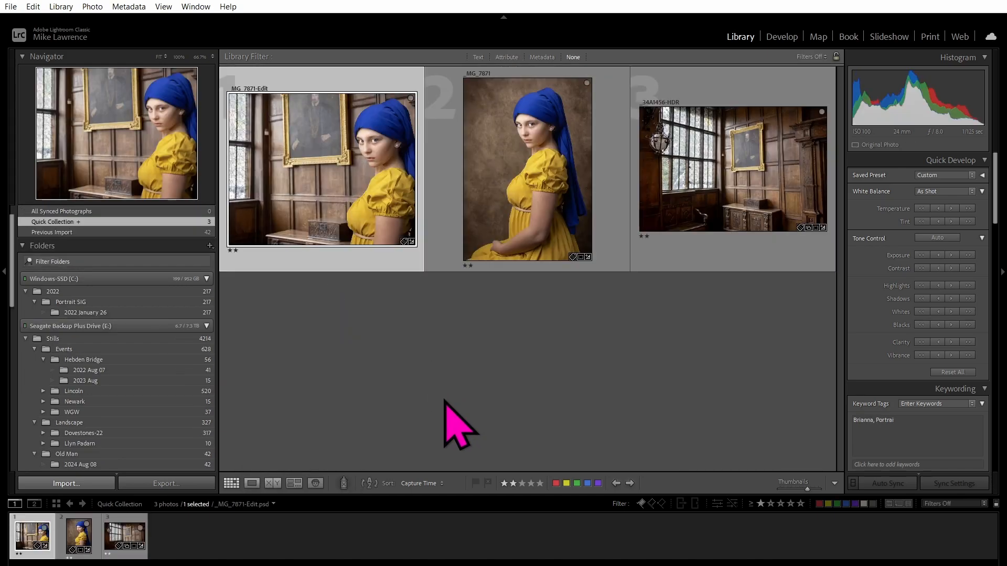
{"action": "left_click", "coordinate": [737, 112]}
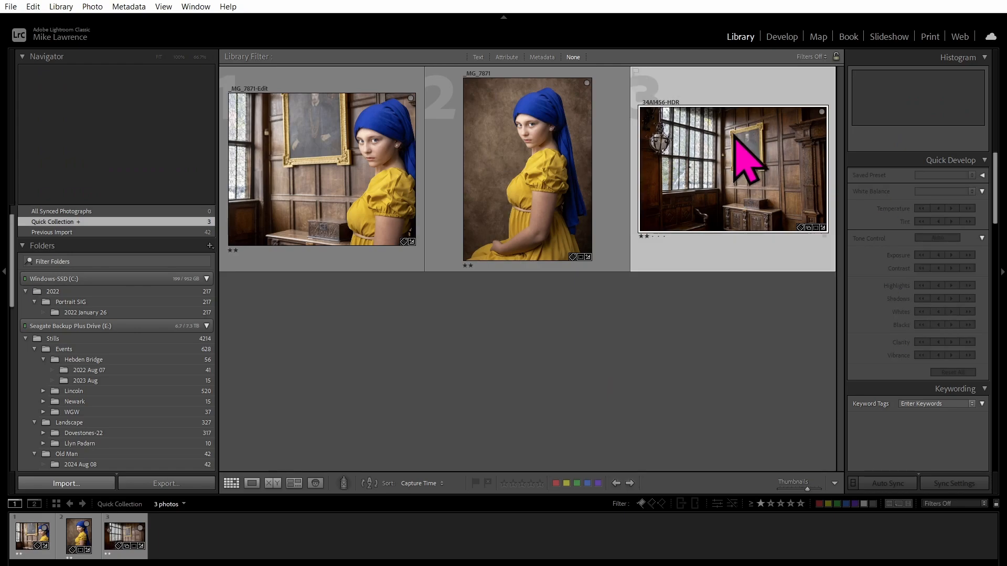
{"action": "left_click", "coordinate": [546, 172], "text": "ctrl"}
{"action": "right_click", "coordinate": [538, 170]}
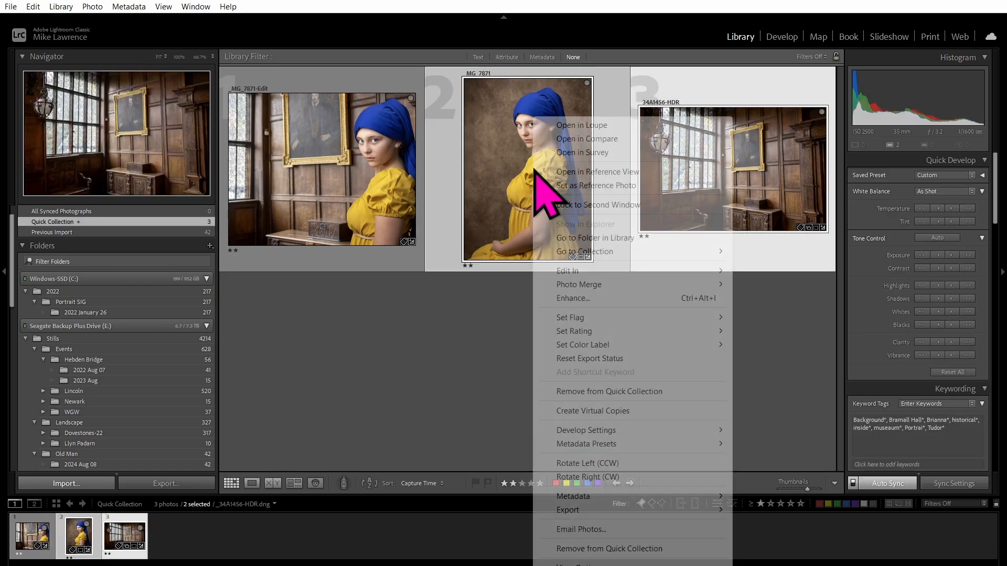
Open _34A1456-HDR and _MG_7871 as layers in a single Photoshop document.
{"action": "mouse_move", "coordinate": [576, 271]}
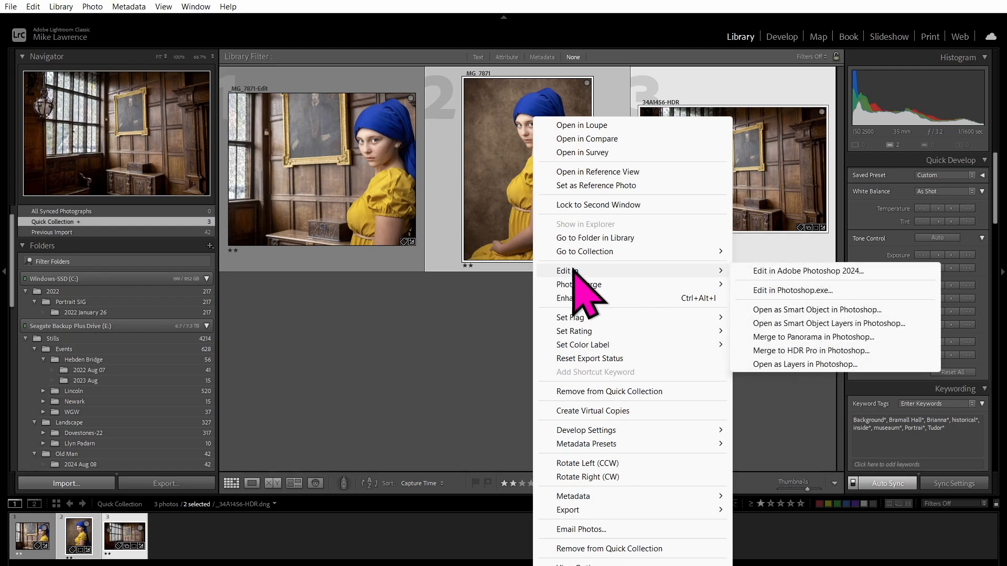
{"action": "left_click", "coordinate": [800, 365]}
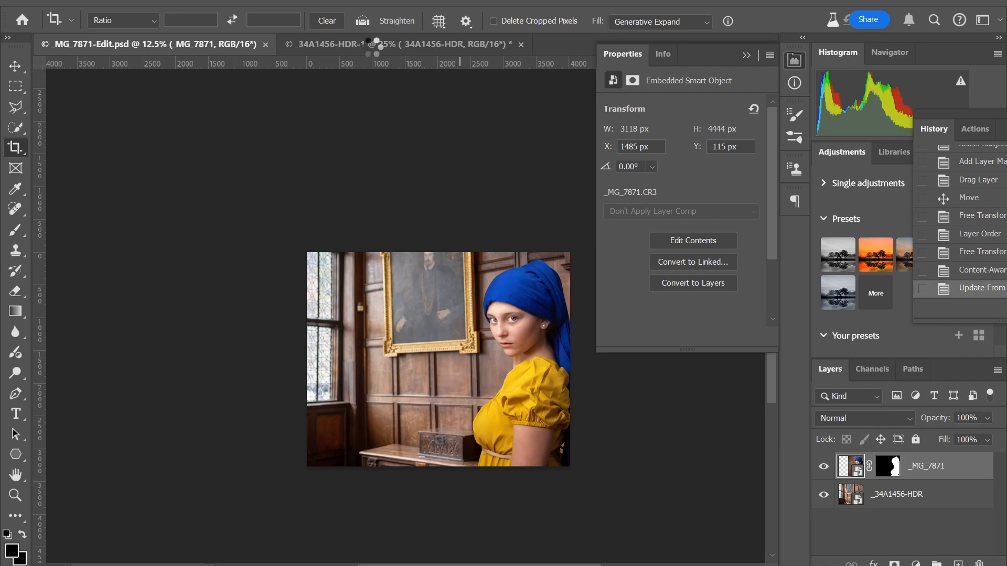
In the _34A1456-HDR.dng document, move the _MG_7871.CR3 layer below the room layer and duplicate it.
{"action": "key", "text": "ctrl+Tab"}
{"action": "key", "text": "ctrl+Tab"}
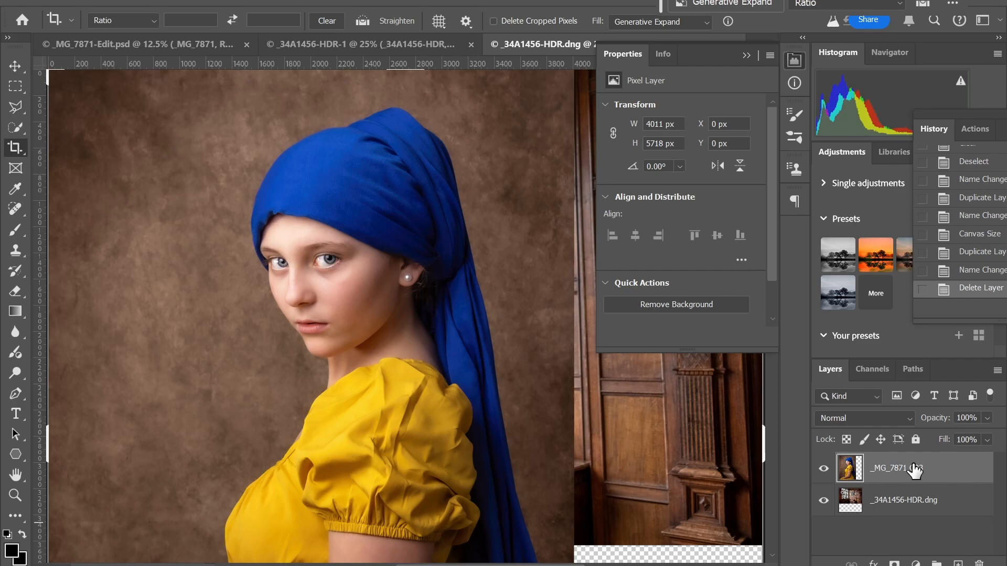
{"action": "left_click_drag", "start_coordinate": [914, 471], "coordinate": [956, 563]}
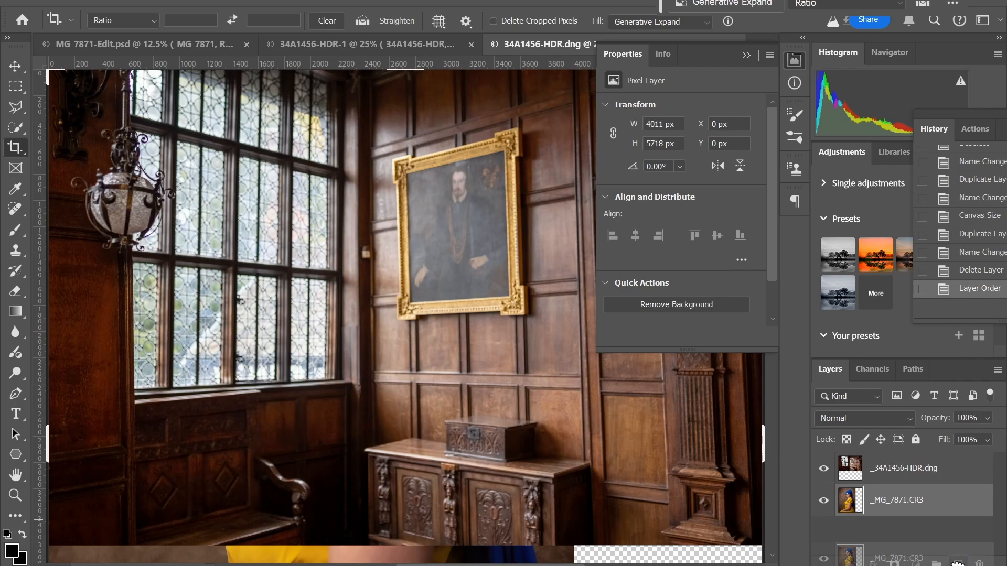
{"action": "left_click_drag", "start_coordinate": [958, 563], "coordinate": [958, 564]}
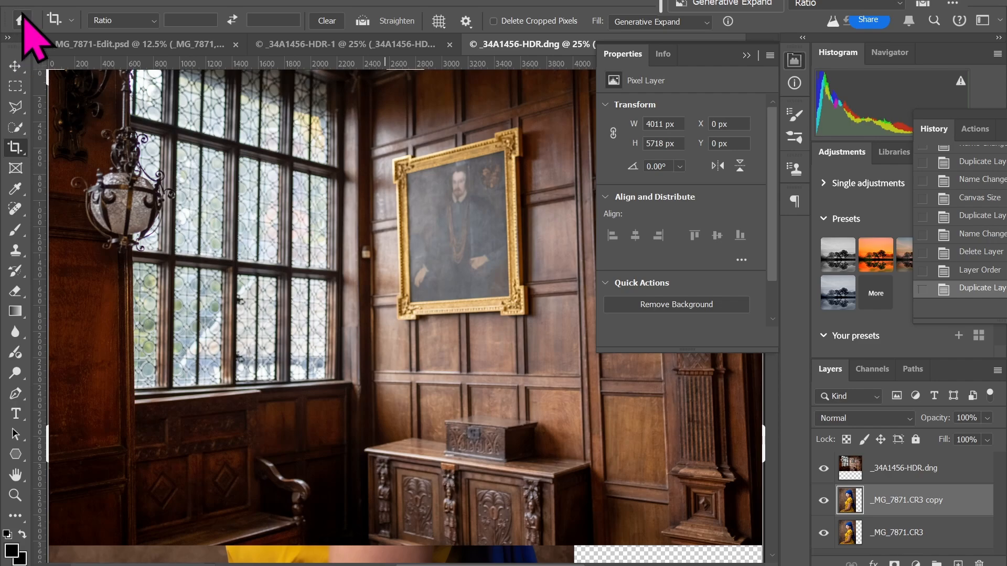
Mask the _MG_7871.CR3 copy to its selected subject and move it above the room layer.
{"action": "left_click", "coordinate": [15, 127]}
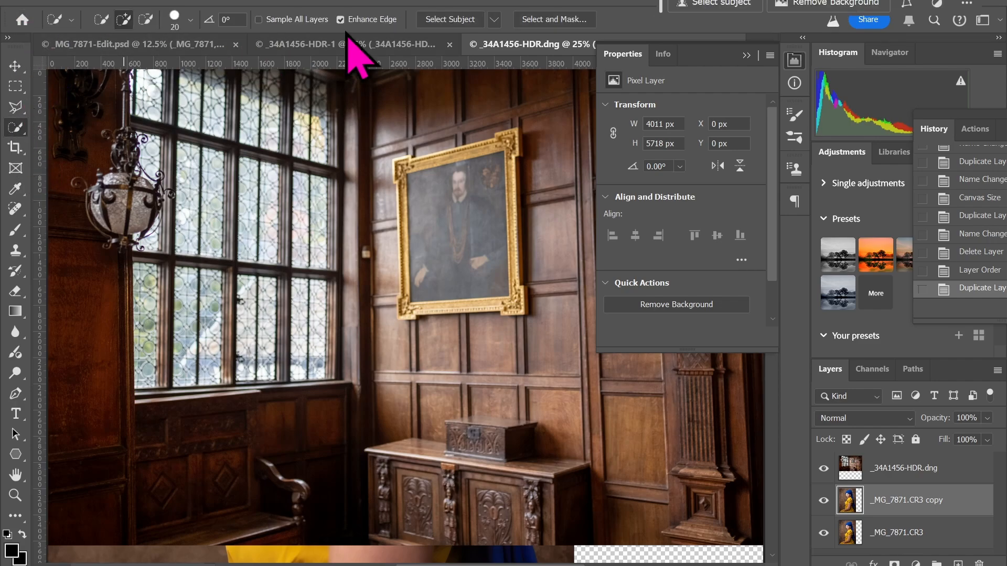
{"action": "left_click", "coordinate": [491, 19]}
{"action": "left_click", "coordinate": [455, 20]}
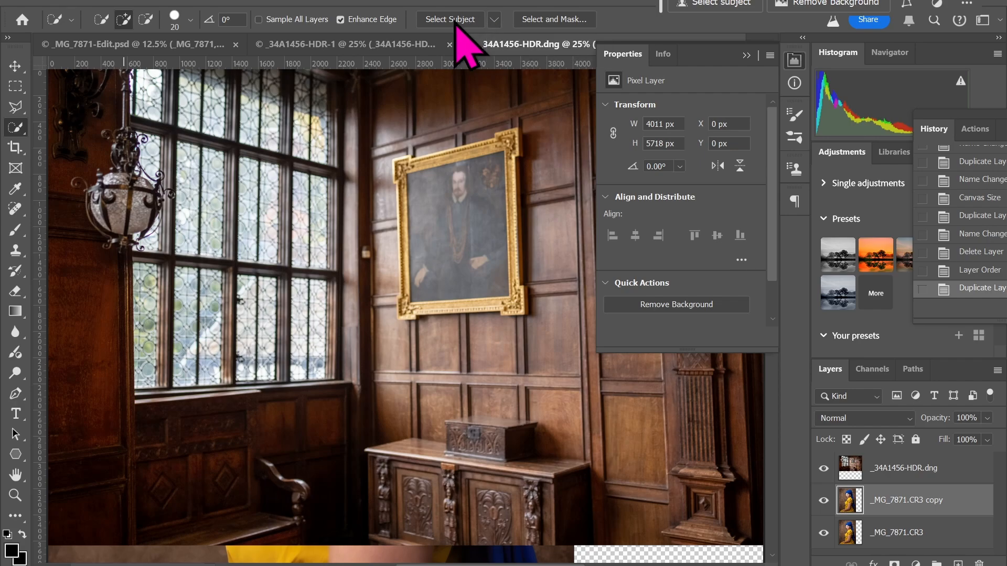
{"action": "left_click", "coordinate": [493, 19]}
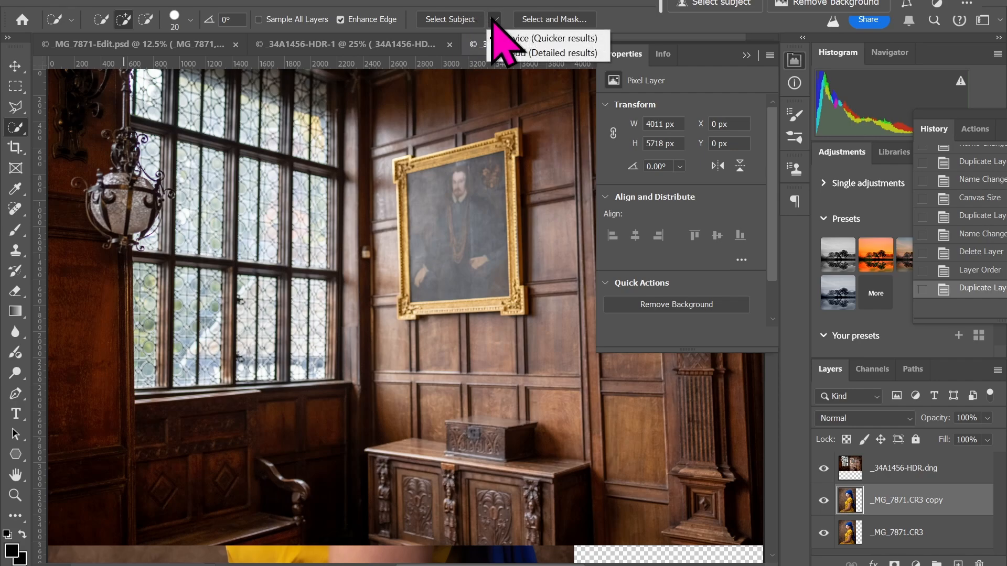
{"action": "left_click", "coordinate": [452, 22]}
{"action": "left_click", "coordinate": [451, 20]}
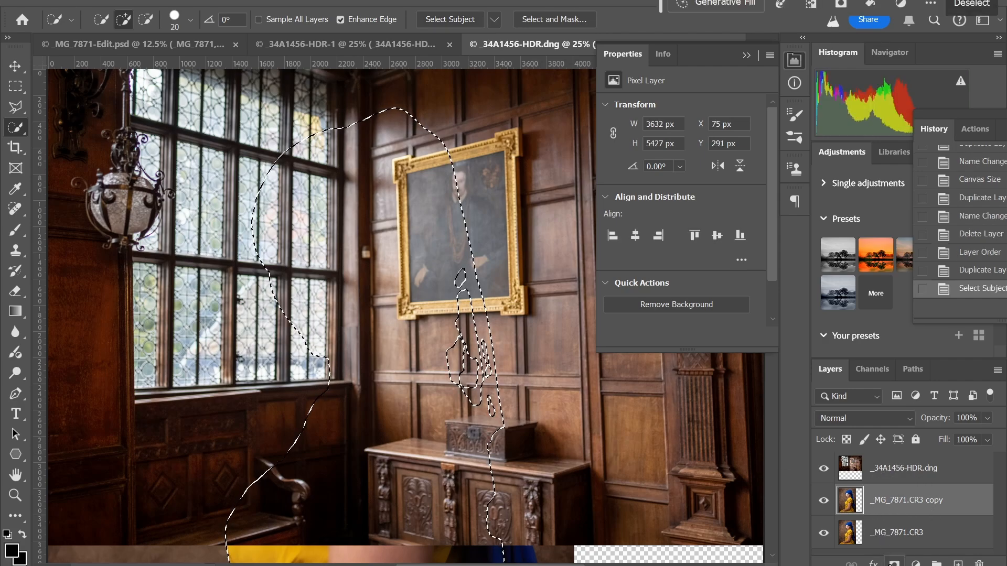
{"action": "left_click", "coordinate": [894, 564]}
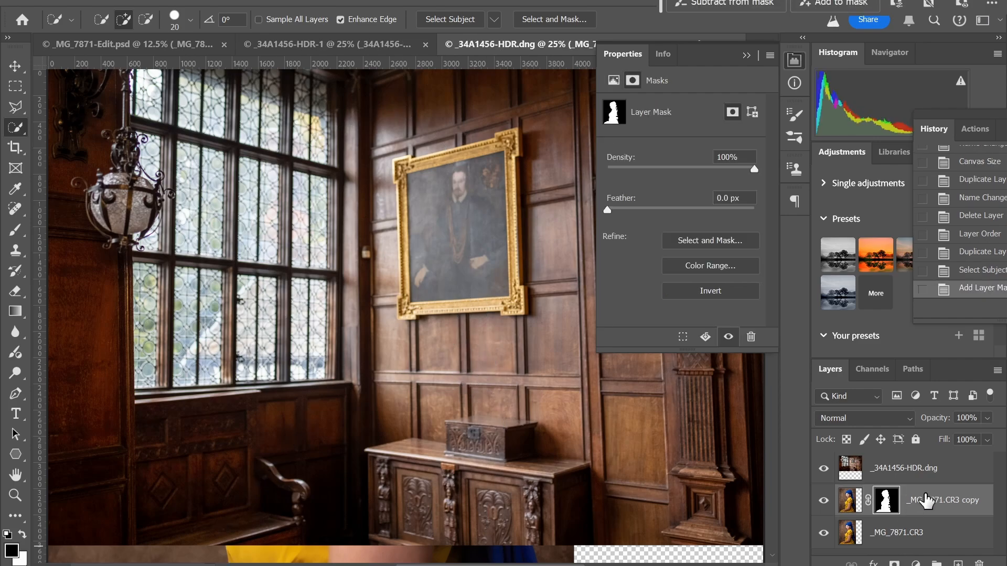
{"action": "left_click_drag", "start_coordinate": [927, 501], "coordinate": [918, 465]}
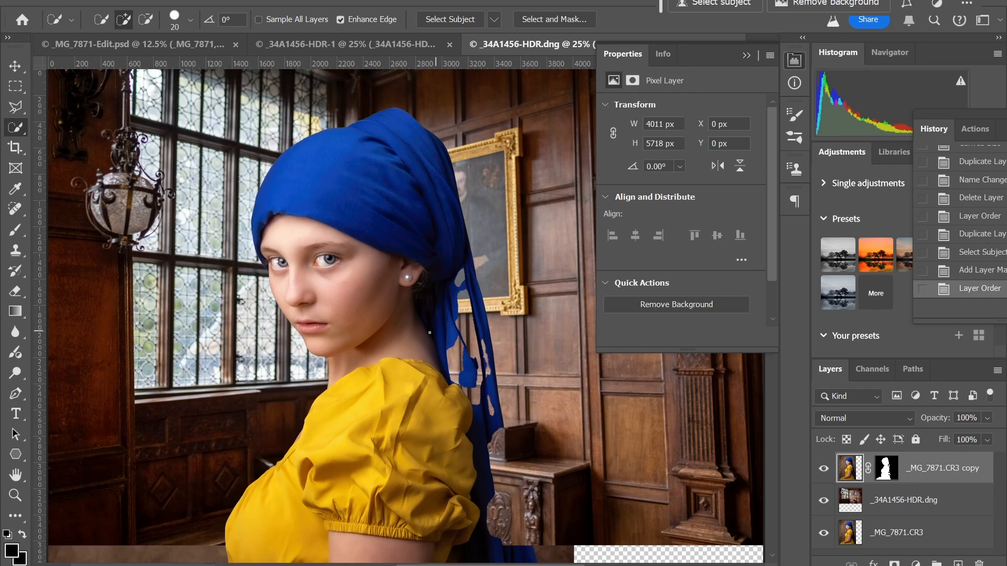
Scale the masked girl to about 65% and position her beside the portrait painting.
{"action": "scroll", "coordinate": [417, 323], "scroll_direction": "down", "scroll_amount": 3}
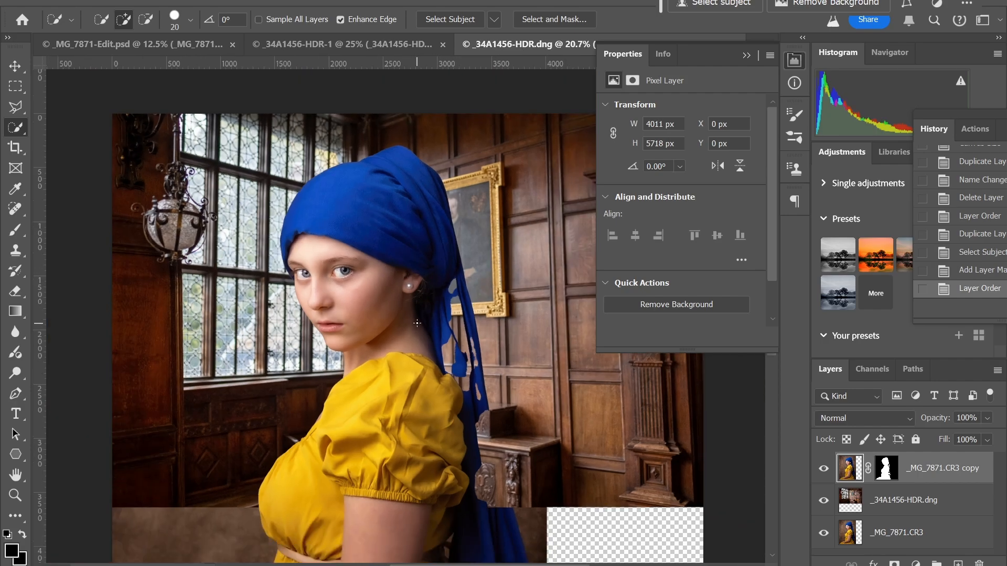
{"action": "scroll", "coordinate": [417, 322], "scroll_direction": "down", "scroll_amount": 2}
{"action": "scroll", "coordinate": [417, 322], "scroll_direction": "down", "scroll_amount": 1}
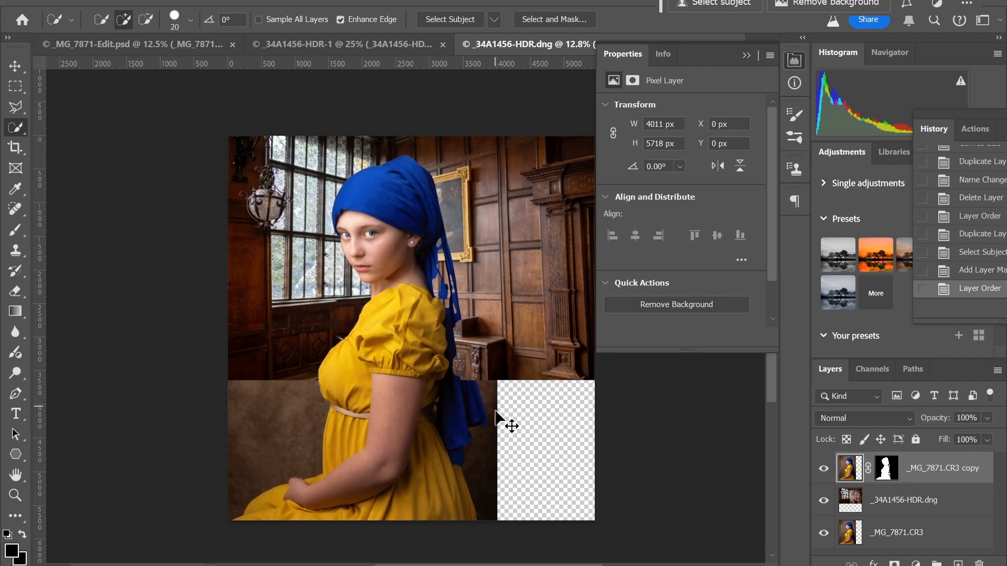
{"action": "key", "text": "ctrl+t"}
{"action": "left_click_drag", "start_coordinate": [230, 519], "coordinate": [302, 417]}
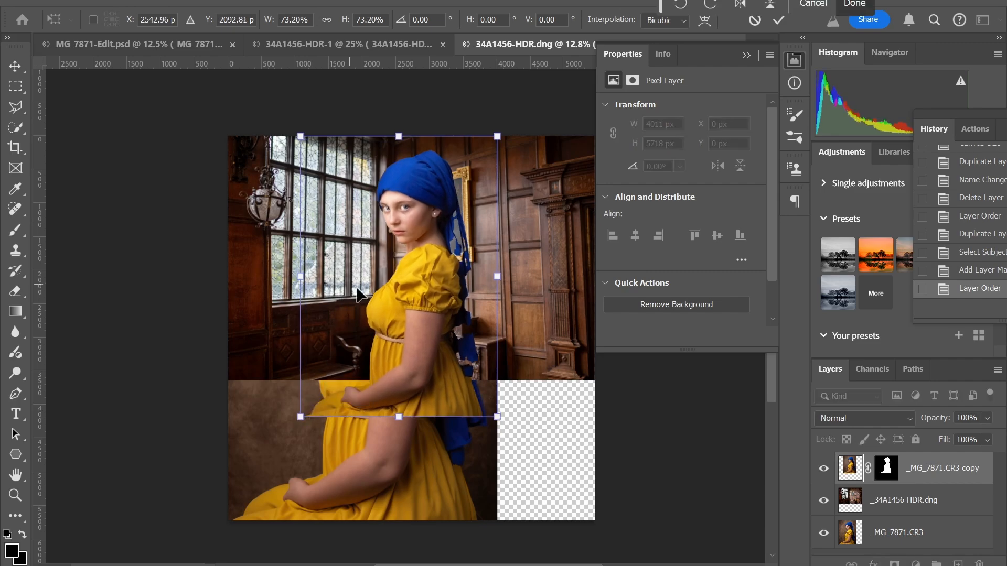
{"action": "left_click_drag", "start_coordinate": [389, 294], "coordinate": [490, 325]}
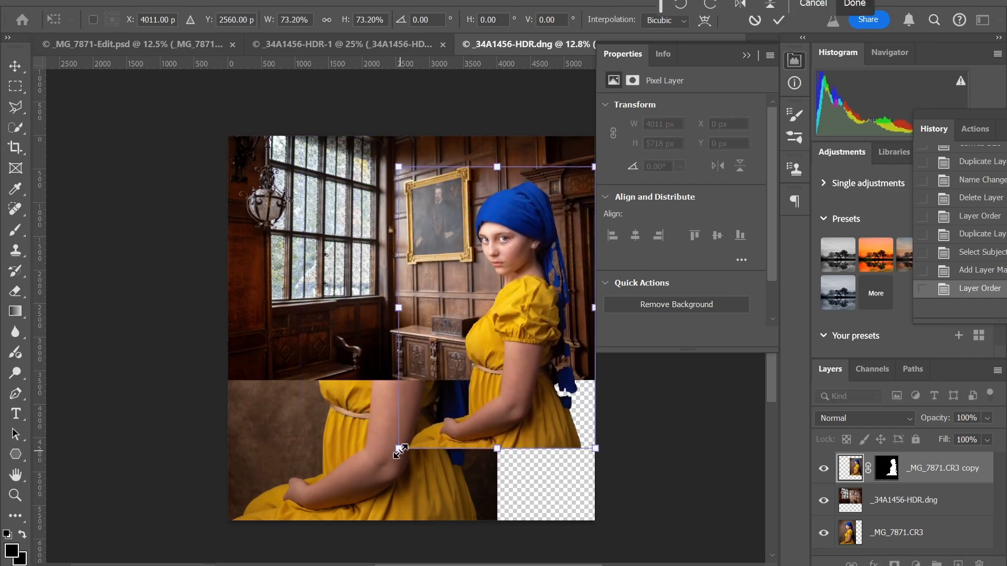
{"action": "left_click_drag", "start_coordinate": [399, 448], "coordinate": [418, 418]}
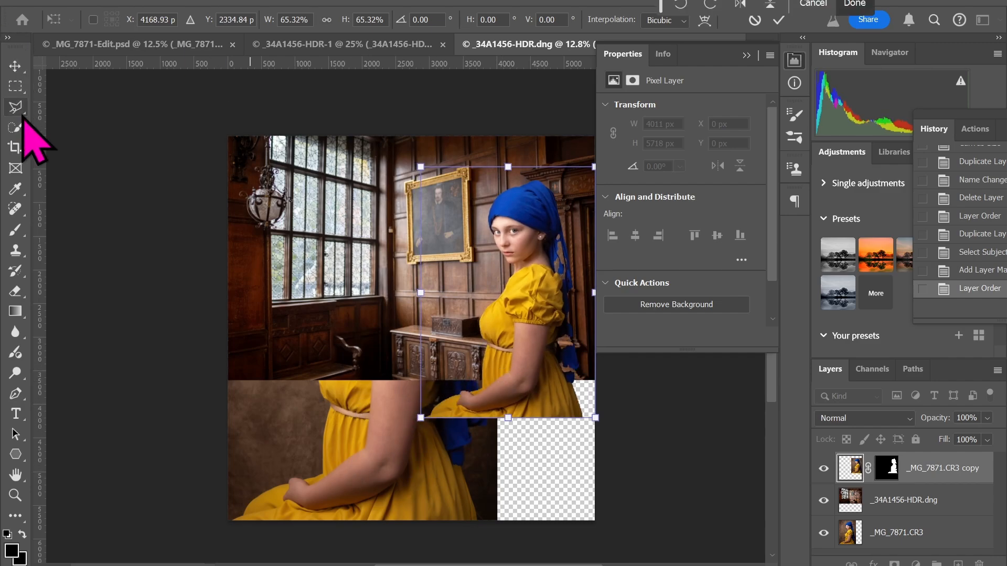
Crop the composite to a landscape frame around the painting and the girl.
{"action": "left_click", "coordinate": [15, 148]}
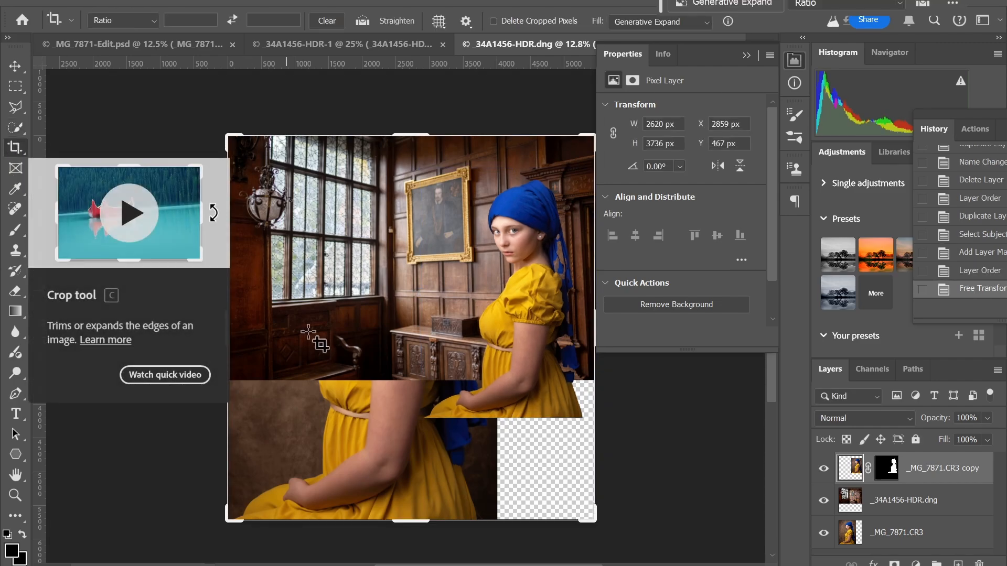
{"action": "left_click_drag", "start_coordinate": [418, 521], "coordinate": [423, 461]}
{"action": "left_click_drag", "start_coordinate": [415, 220], "coordinate": [416, 235]}
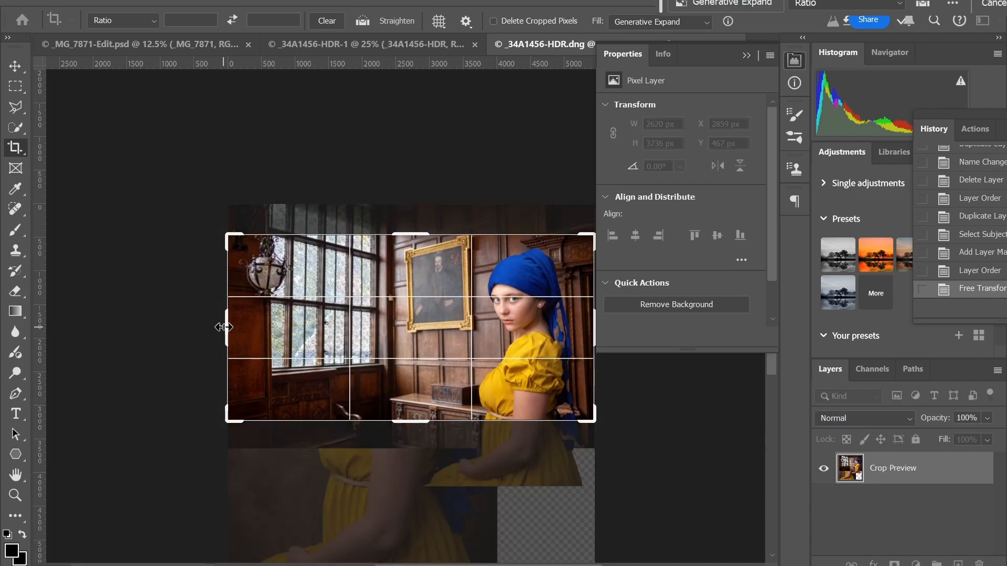
{"action": "left_click_drag", "start_coordinate": [226, 328], "coordinate": [287, 319]}
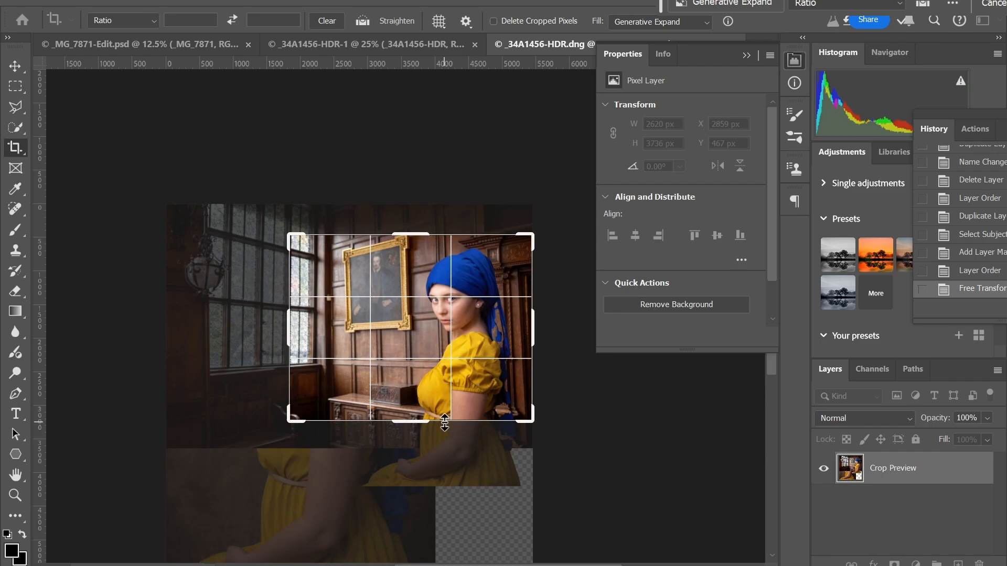
{"action": "key", "text": "Return"}
Save the cropped composite and return to Lightroom Classic.
{"action": "left_click", "coordinate": [27, 4]}
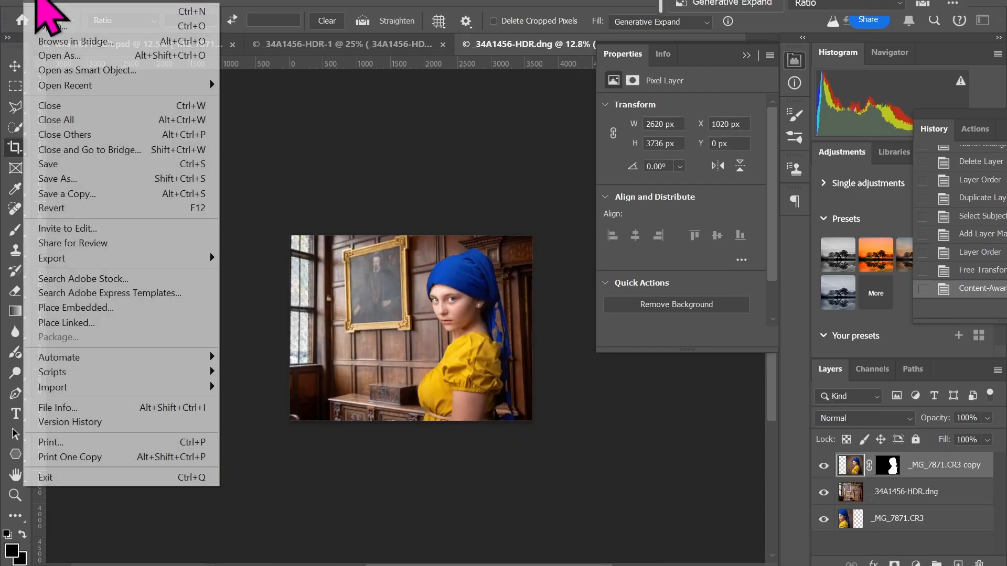
{"action": "left_click", "coordinate": [63, 166]}
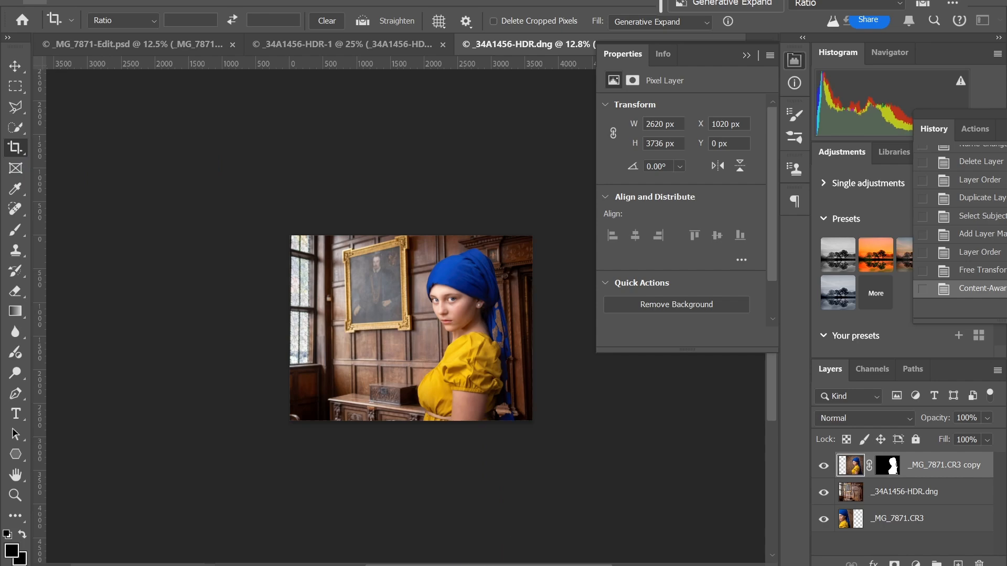
{"action": "mouse_move", "coordinate": [335, 565]}
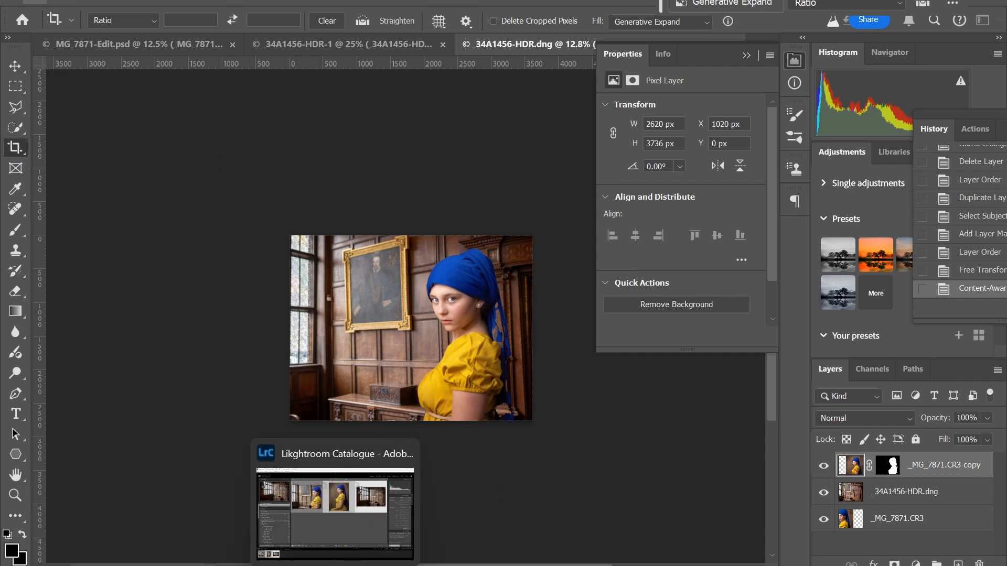
{"action": "left_click", "coordinate": [334, 565]}
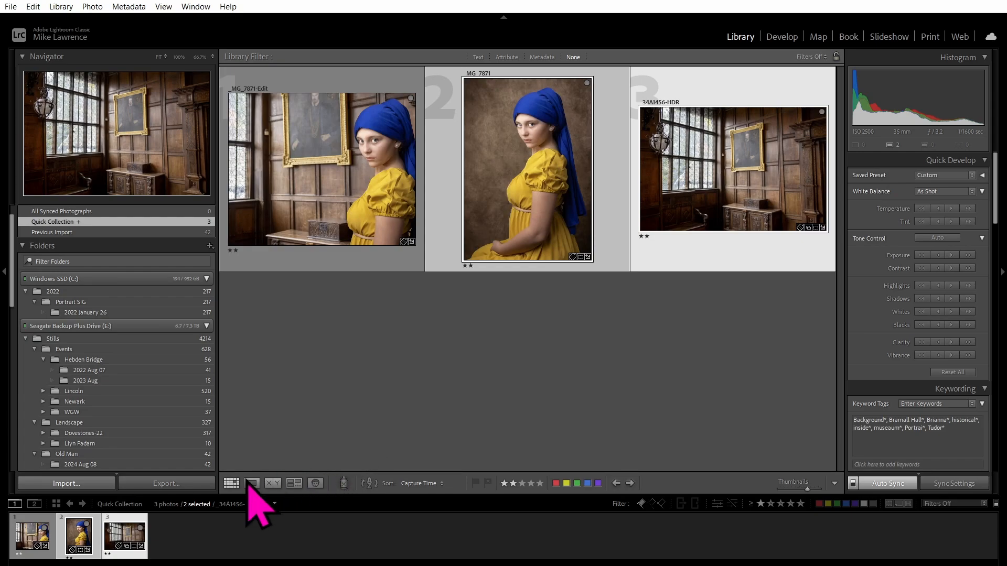
Select the _MG_7871 portrait and scroll the left panel to the Collections list.
{"action": "left_click", "coordinate": [80, 538]}
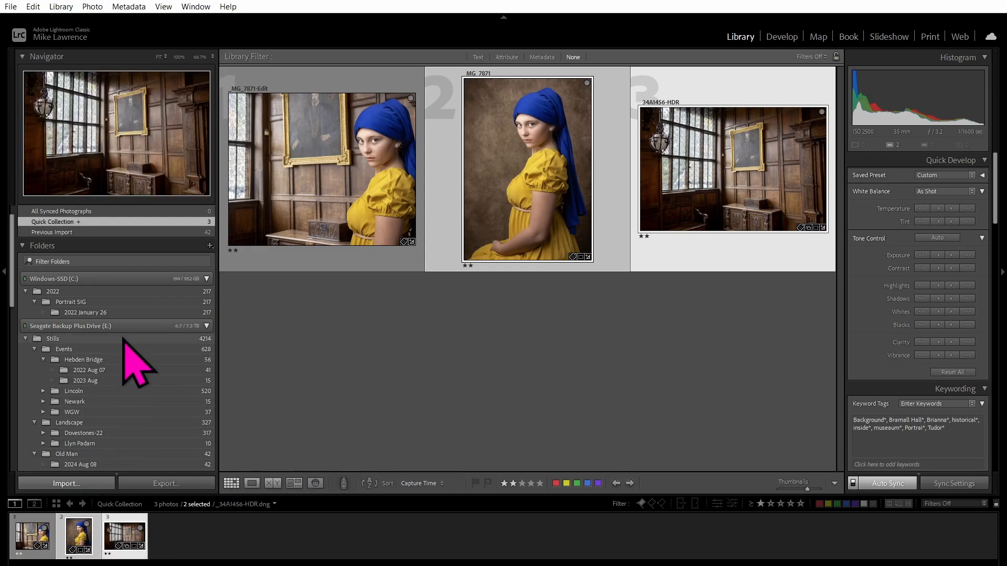
{"action": "scroll", "coordinate": [124, 344], "scroll_direction": "down", "scroll_amount": 5}
{"action": "scroll", "coordinate": [113, 353], "scroll_direction": "down", "scroll_amount": 10}
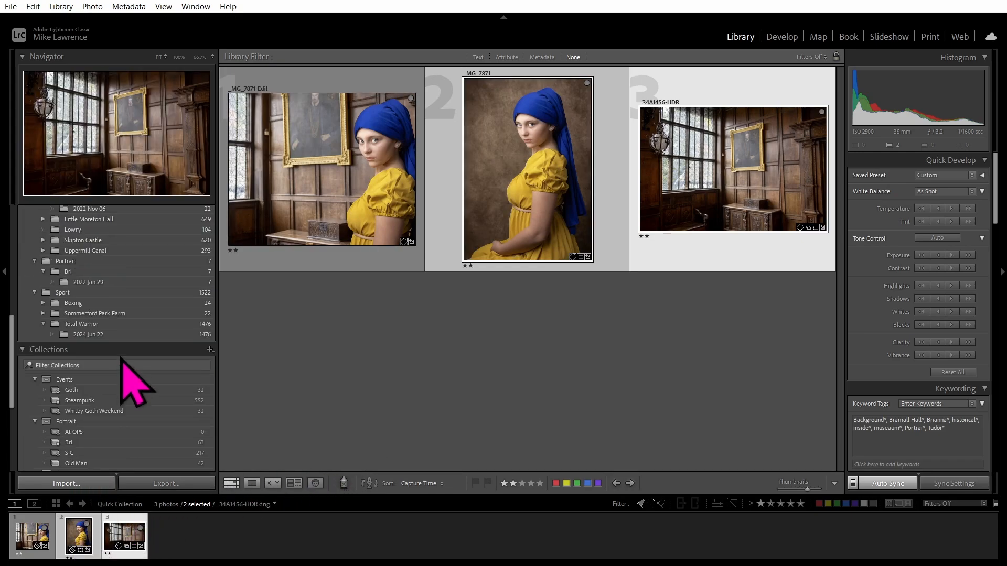
{"action": "scroll", "coordinate": [126, 382], "scroll_direction": "down", "scroll_amount": 1}
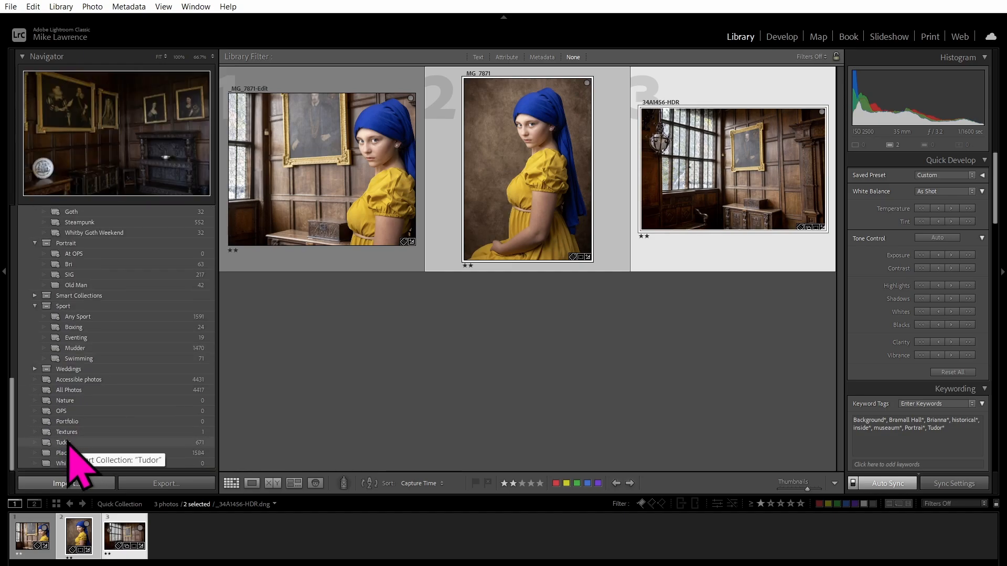
{"action": "scroll", "coordinate": [86, 441], "scroll_direction": "up", "scroll_amount": 8}
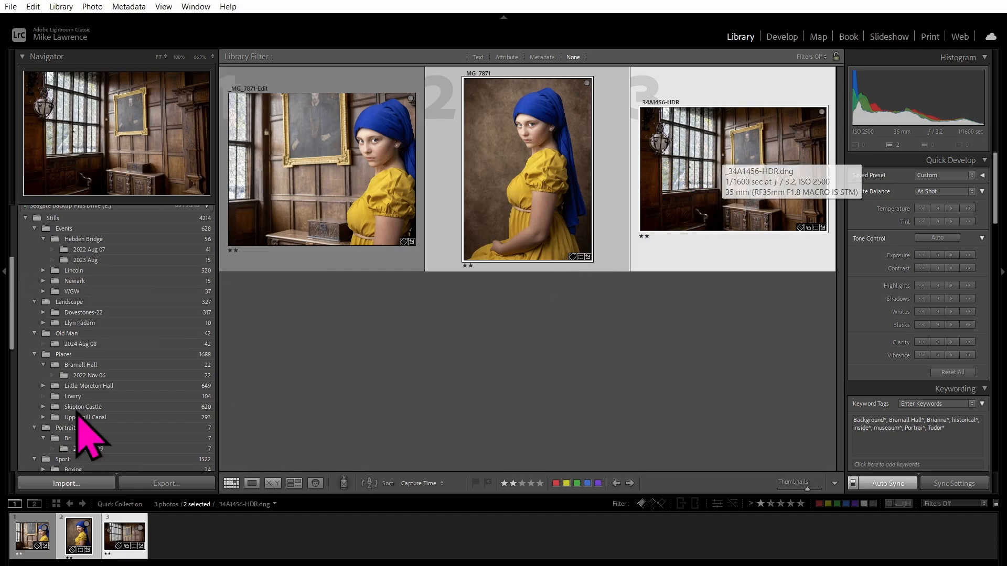
{"action": "scroll", "coordinate": [116, 420], "scroll_direction": "down", "scroll_amount": 5}
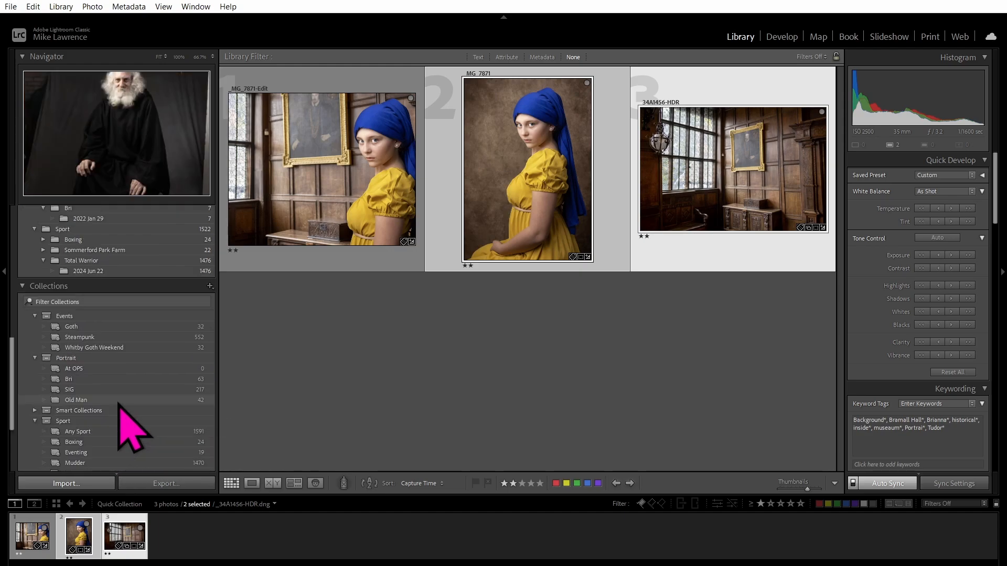
{"action": "scroll", "coordinate": [100, 250], "scroll_direction": "up", "scroll_amount": 2}
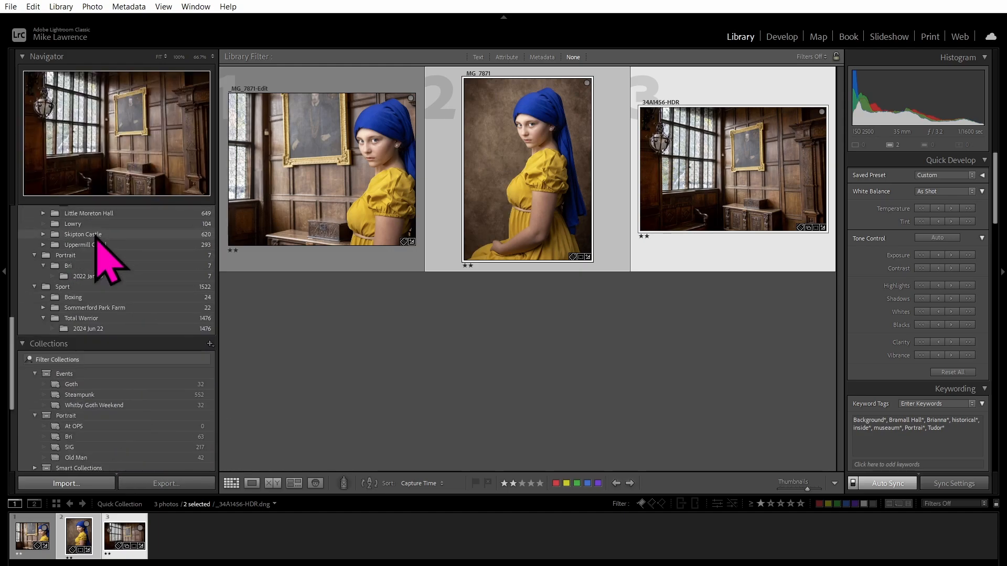
{"action": "scroll", "coordinate": [118, 420], "scroll_direction": "down", "scroll_amount": 6}
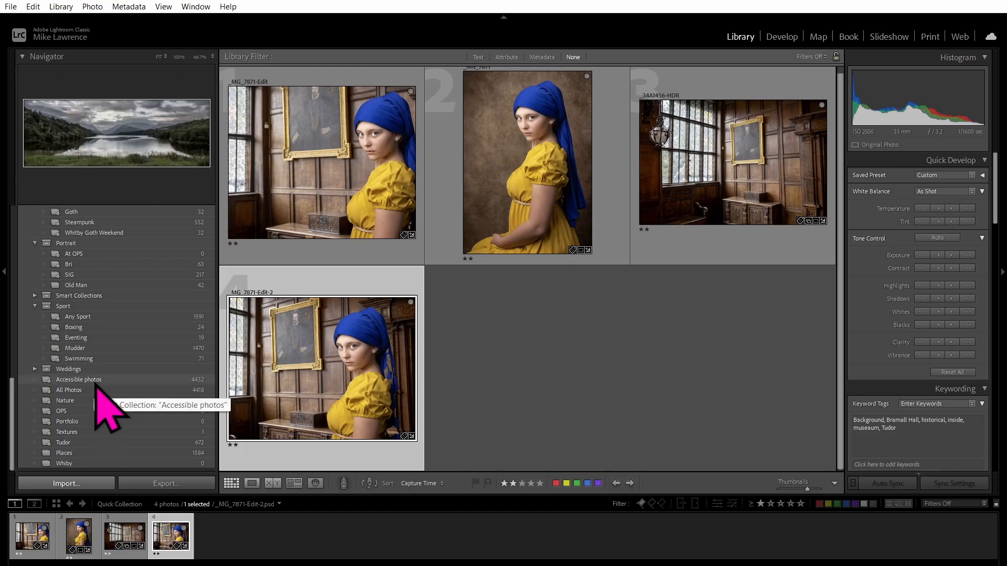
Open the Tudor smart collection and filter it to photos rated one star or more.
{"action": "left_click", "coordinate": [74, 443]}
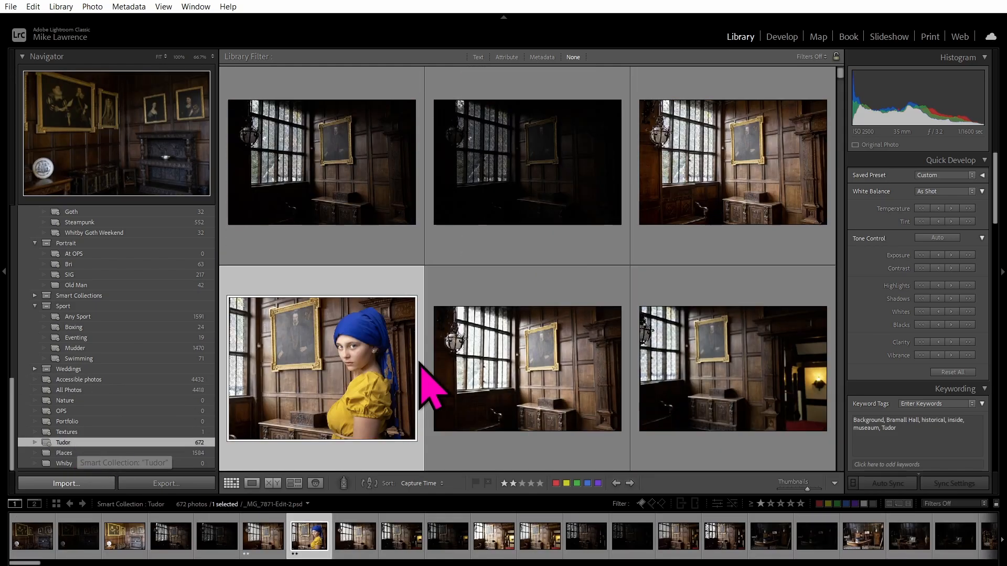
{"action": "left_click", "coordinate": [760, 504]}
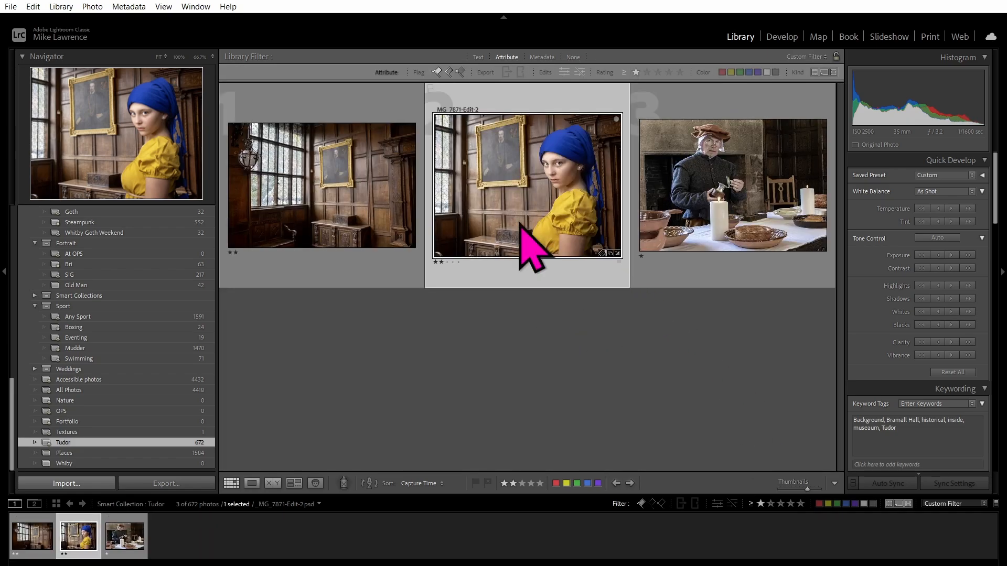
{"action": "mouse_move", "coordinate": [531, 189]}
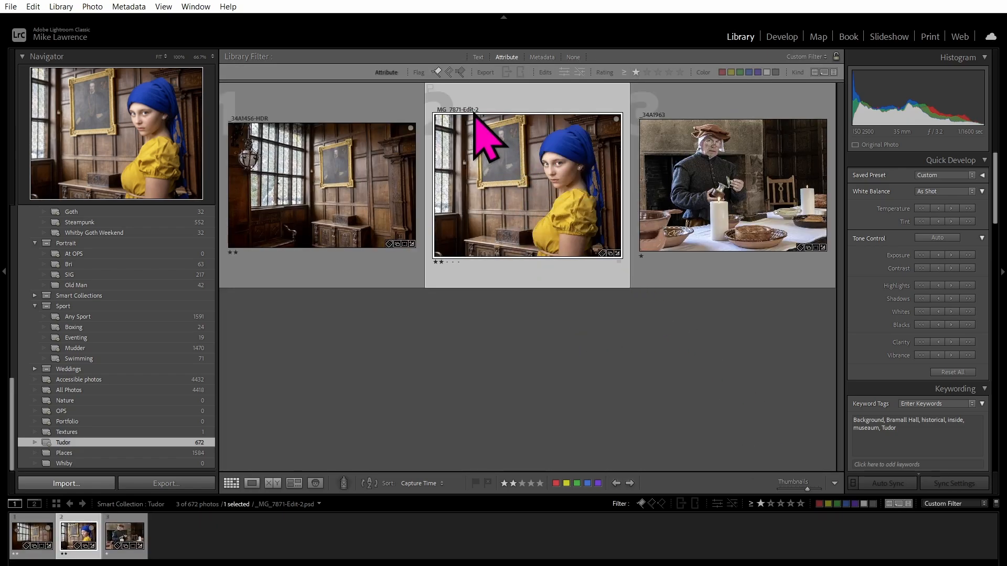
{"action": "mouse_move", "coordinate": [523, 170]}
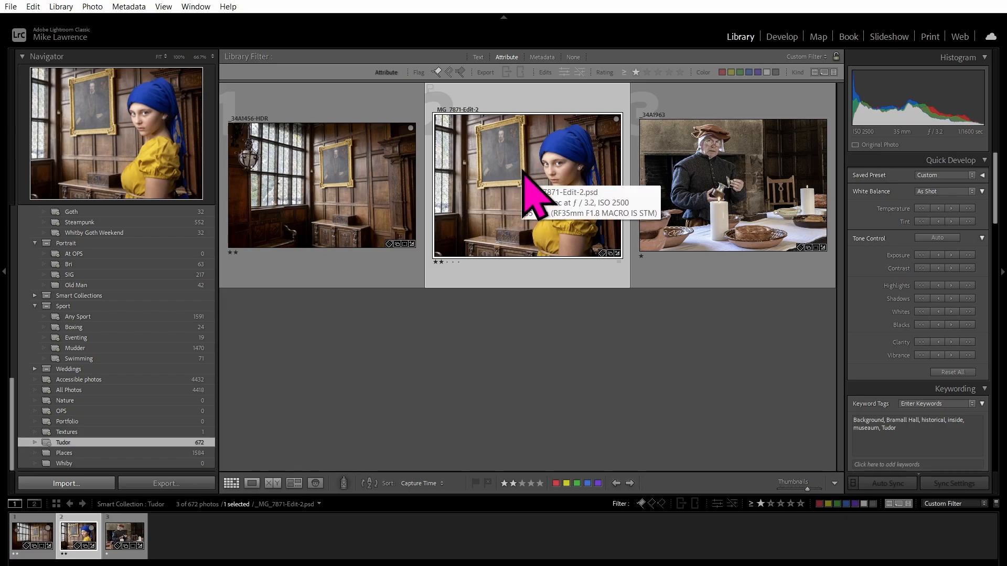
{"action": "right_click", "coordinate": [523, 170]}
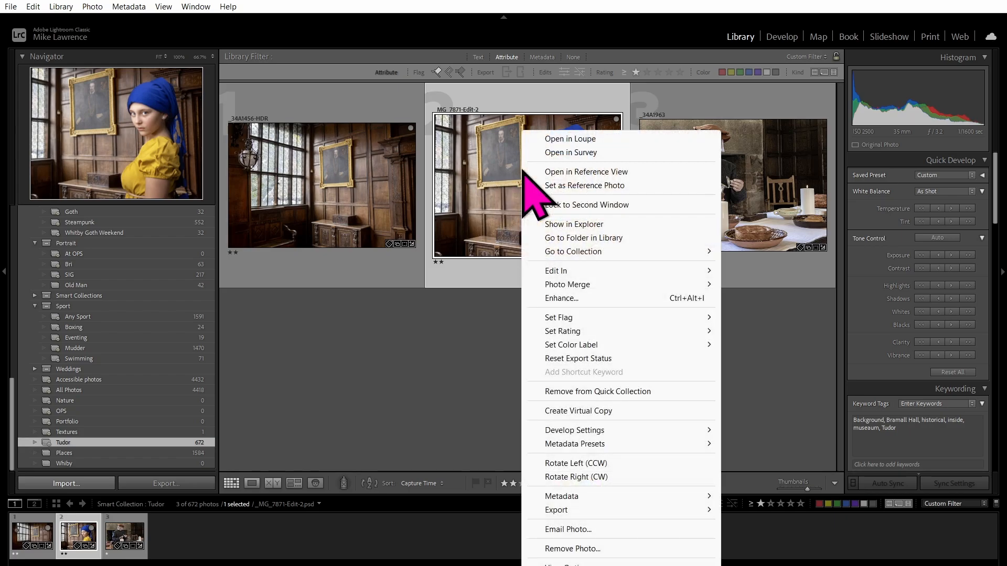
{"action": "mouse_move", "coordinate": [585, 283]}
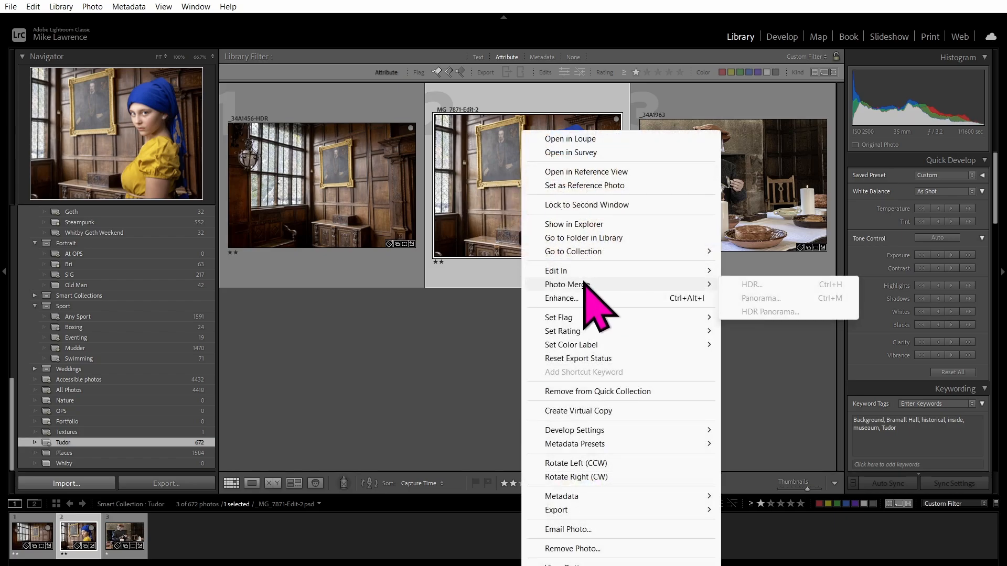
{"action": "left_click", "coordinate": [574, 224]}
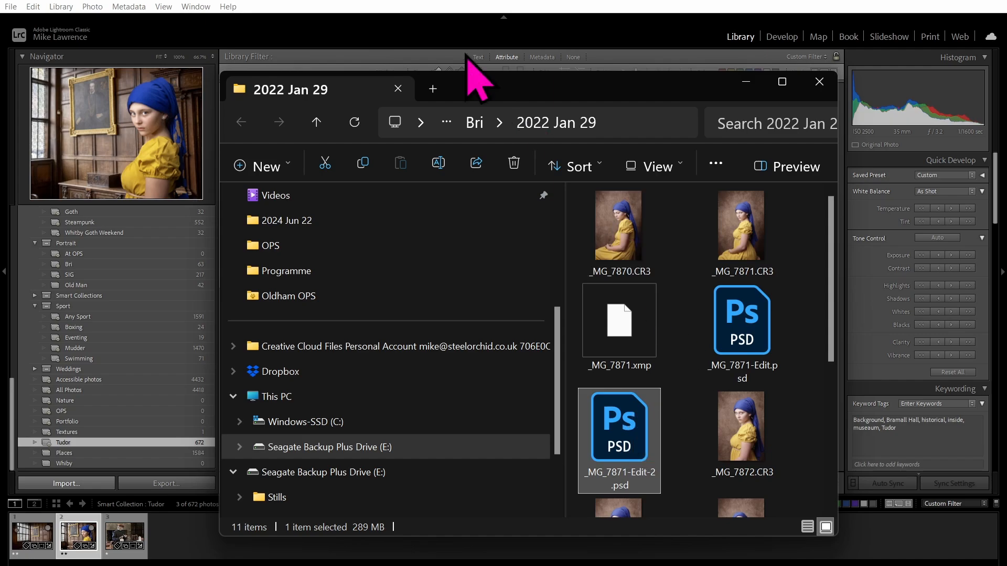
{"action": "left_click", "coordinate": [504, 1]}
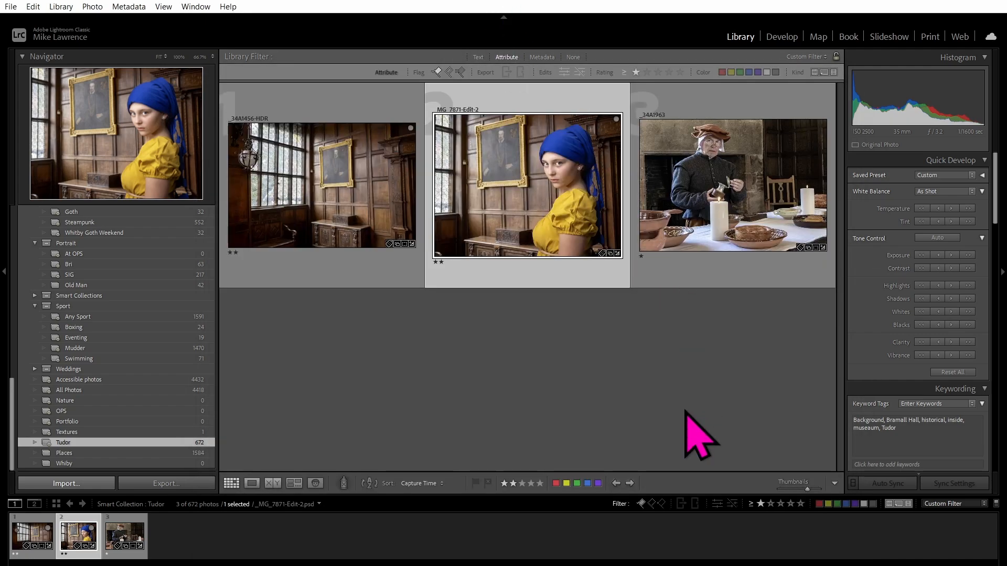